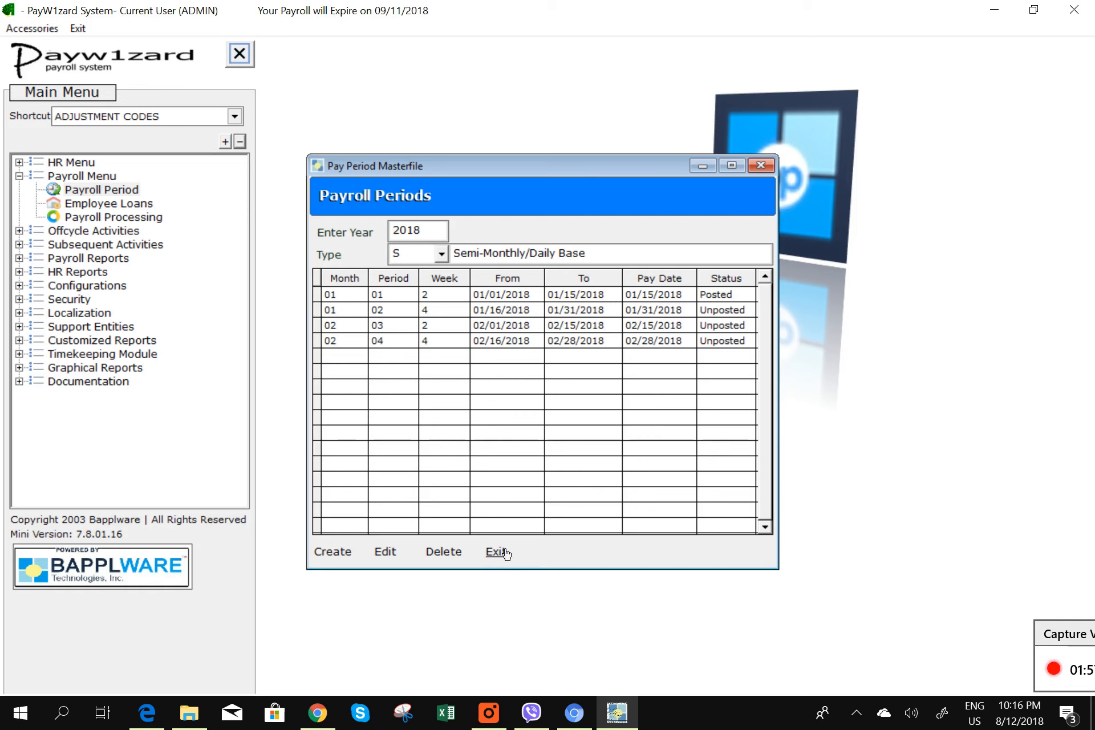
# - Exit the Pay Period Masterfile and open Employee Loans from the Payroll Menu
pyautogui.click(496, 551)
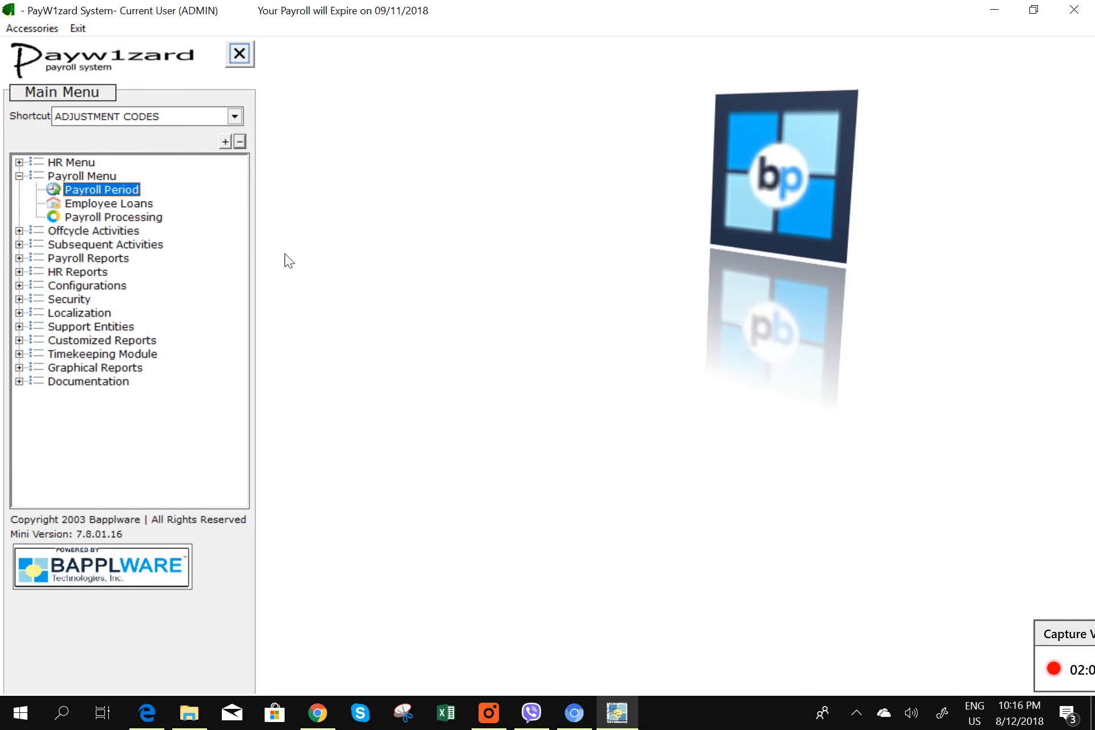
pyautogui.doubleClick(132, 203)
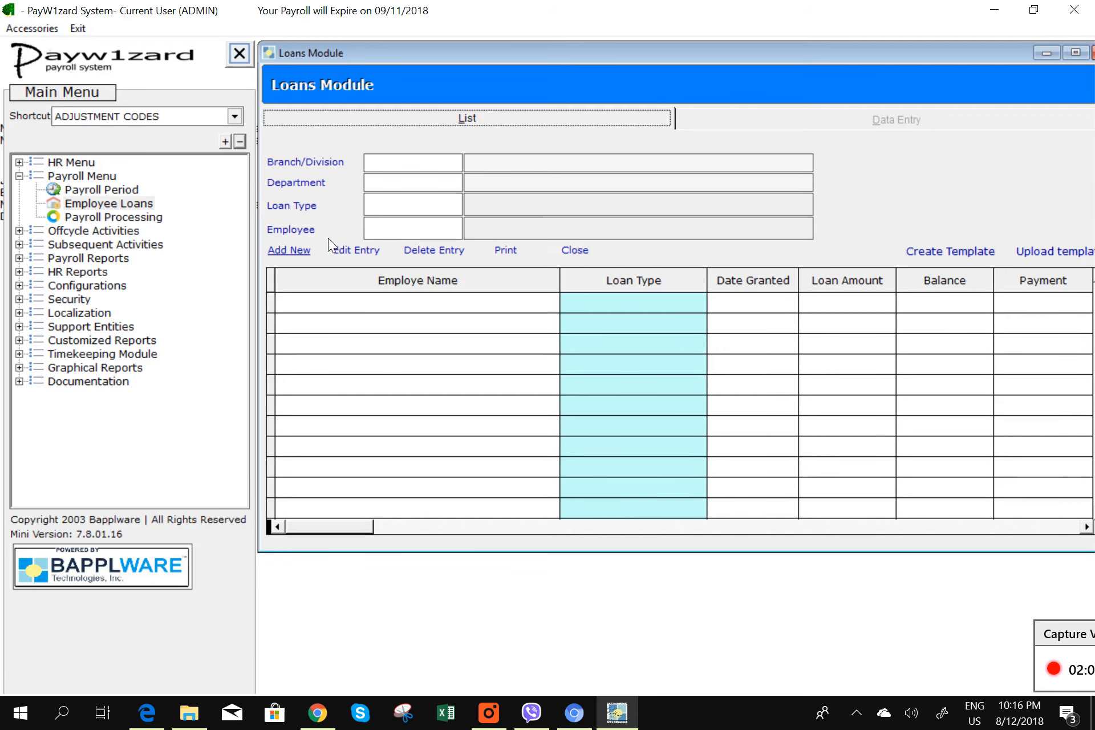
# - Add a new loan entry for employee 000000001
pyautogui.click(289, 252)
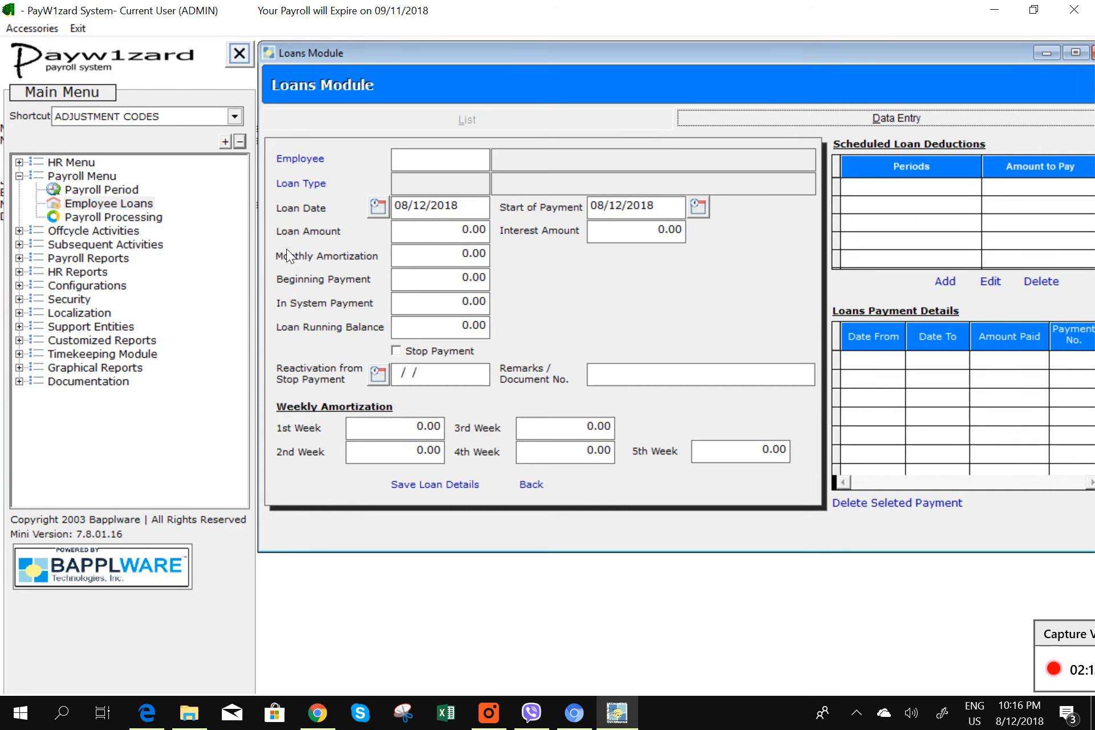
pyautogui.moveTo(773, 51); pyautogui.dragTo(717, 65)
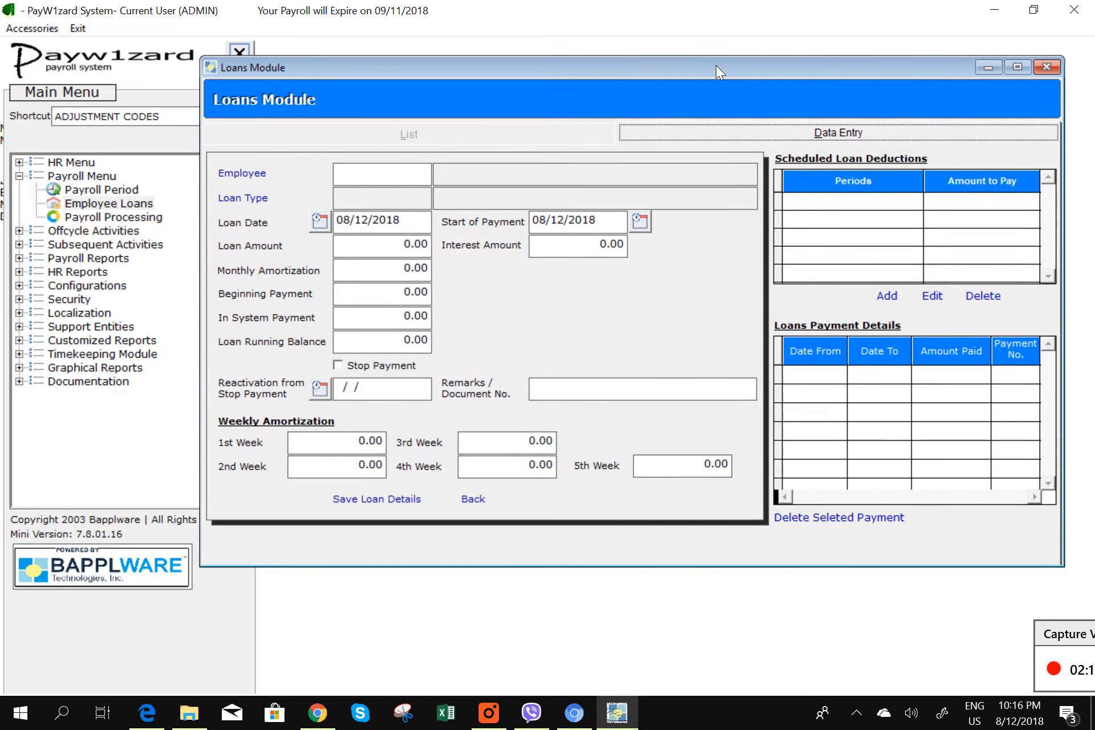
pyautogui.click(244, 174)
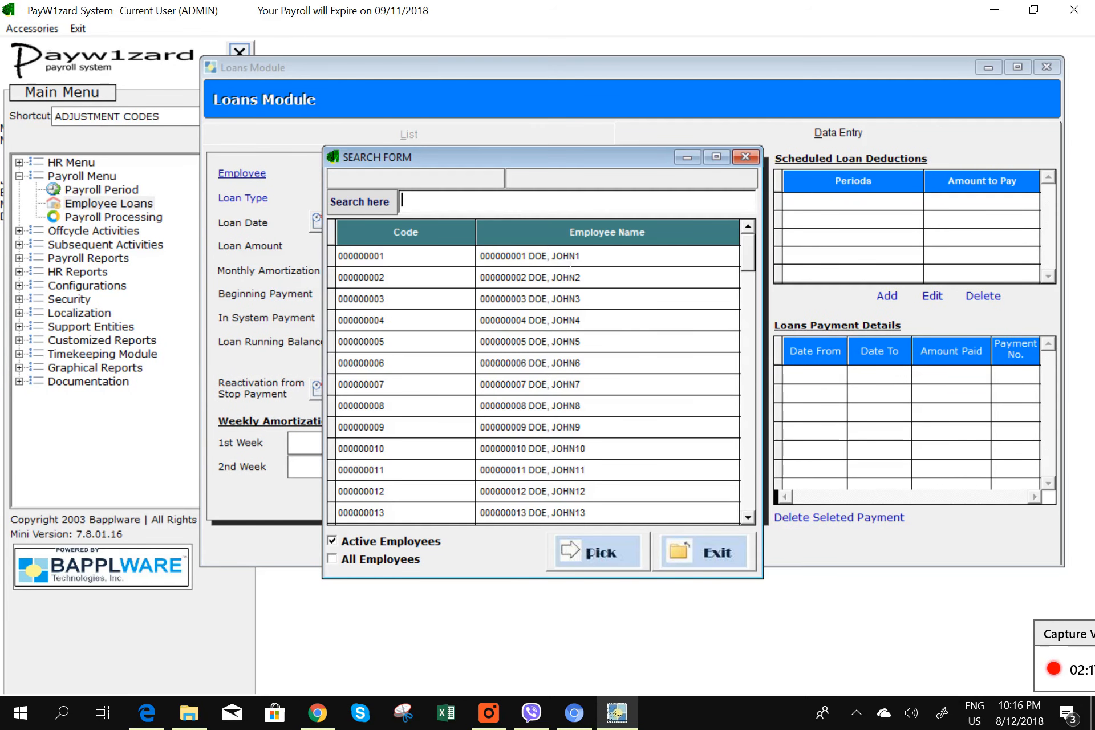
pyautogui.doubleClick(560, 256)
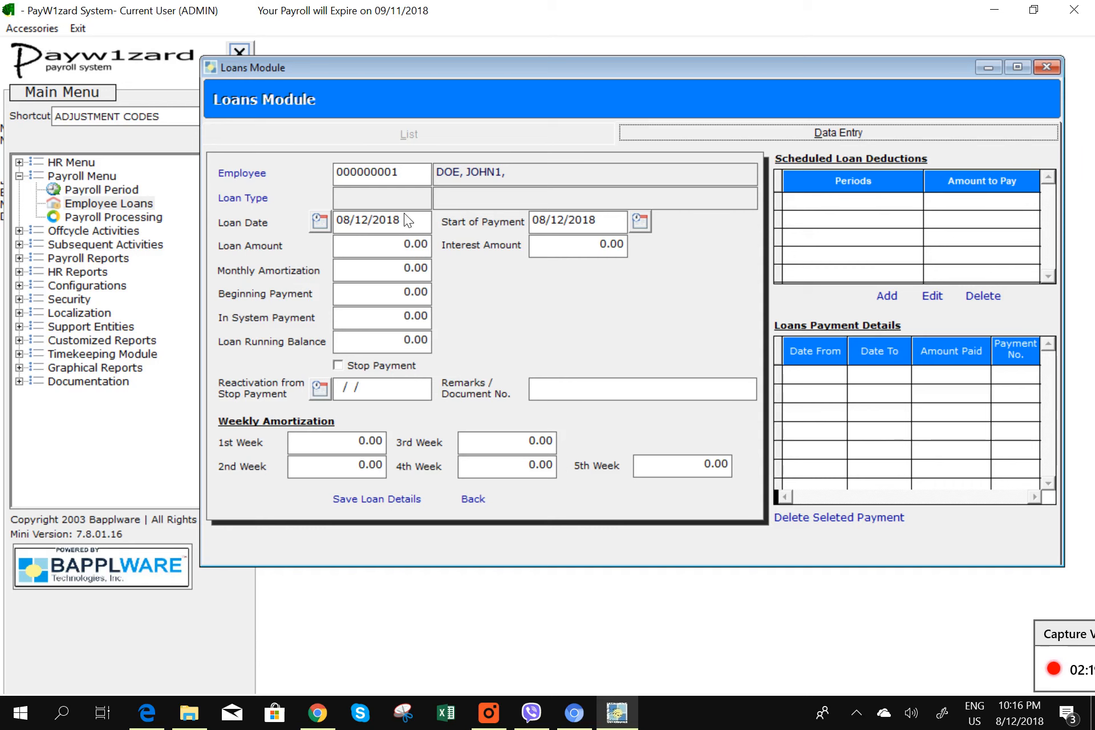
# - Set loan type 001 SSS LOAN, loan date 02/01/2018 and payment start 02/15/2018
pyautogui.click(243, 198)
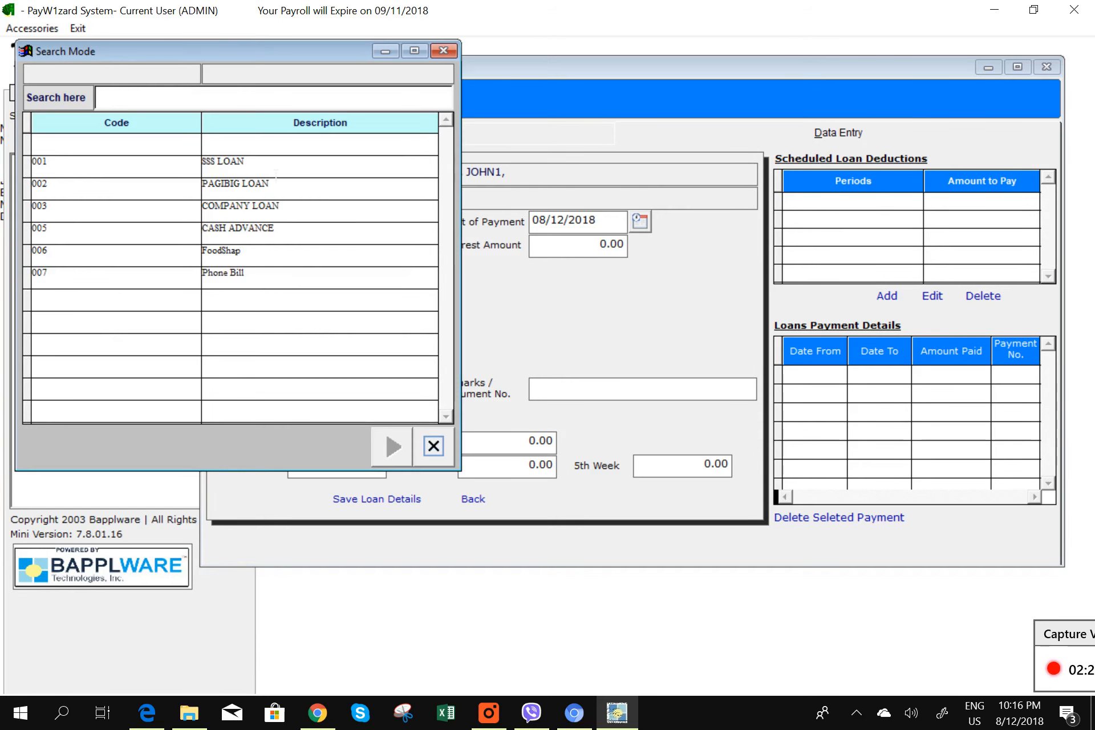
pyautogui.doubleClick(276, 173)
pyautogui.click(420, 230)
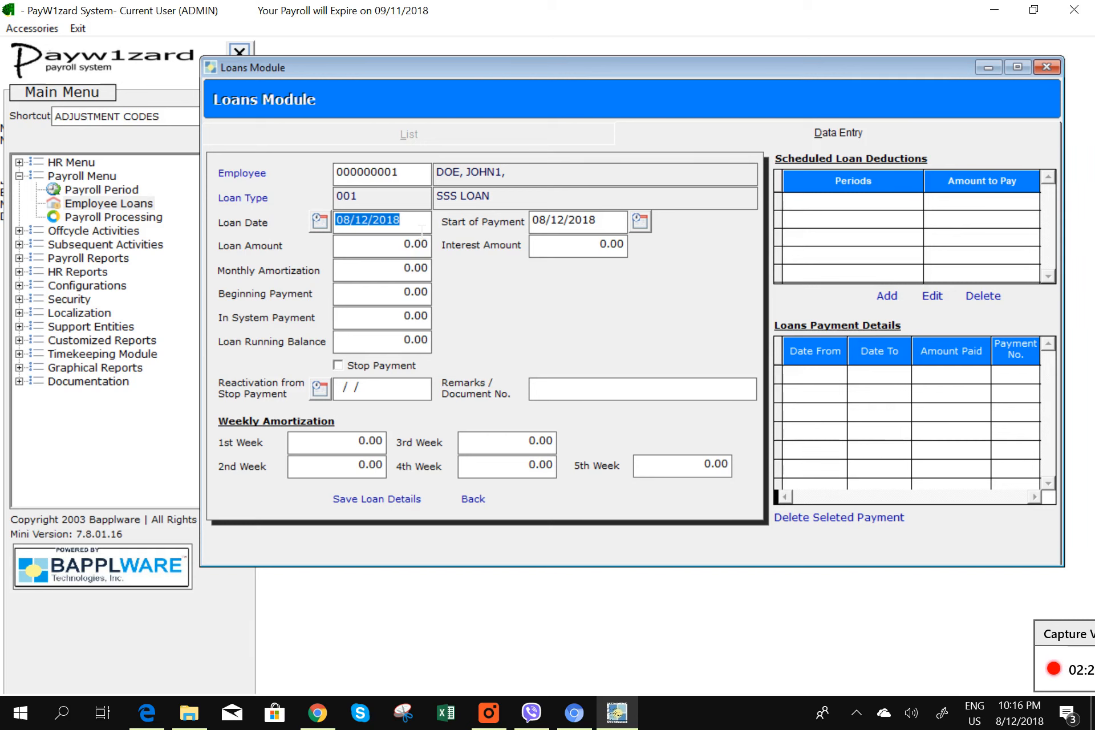
pyautogui.write('02/  /')
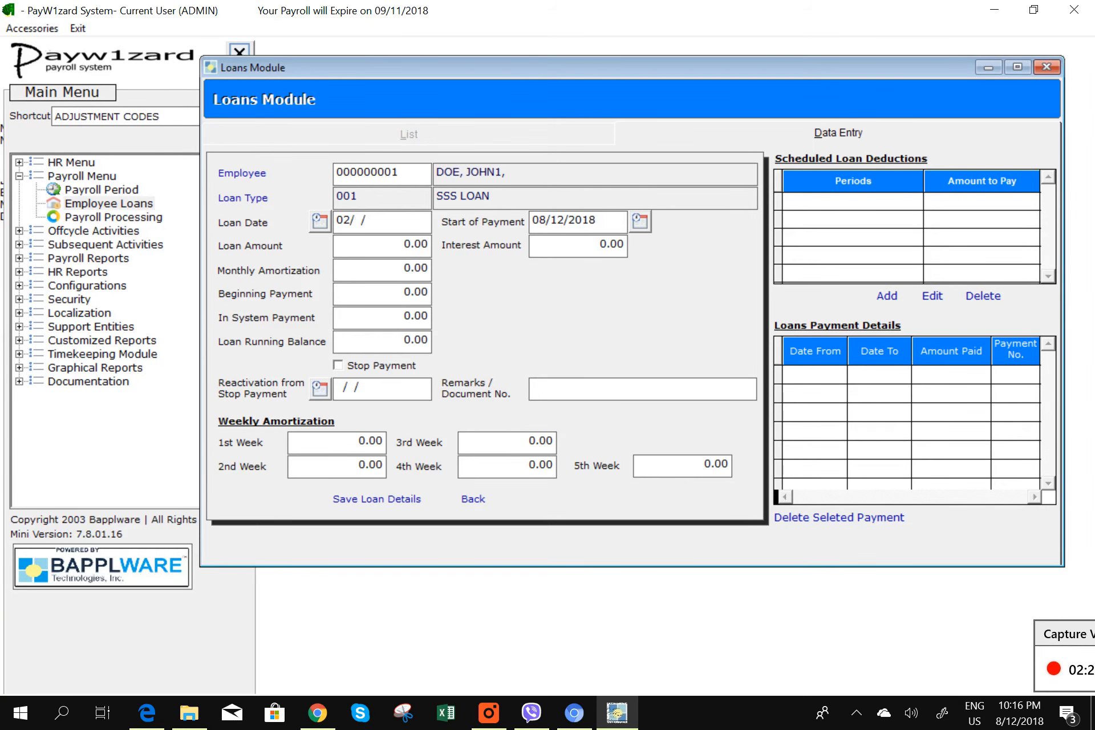
pyautogui.write('012018')
pyautogui.write('0')
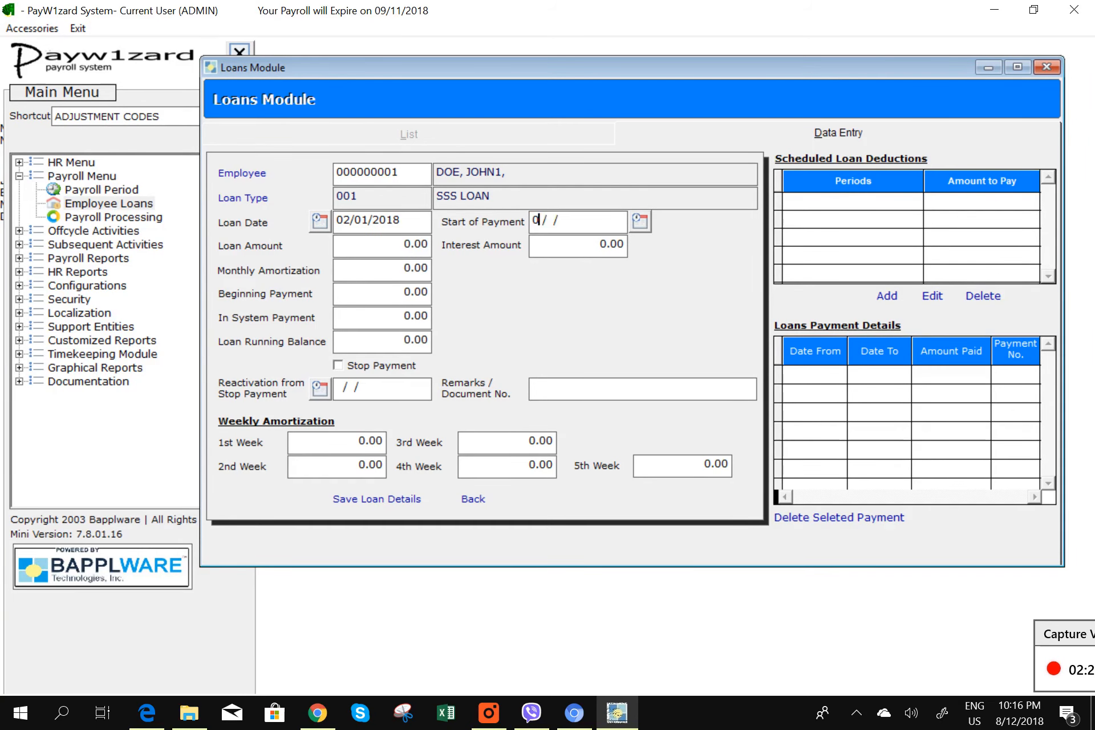
pyautogui.write('2152018')
# - Enter loan amount 15,000.00, interest 1,000.00 and monthly amortization 3,000.00
pyautogui.doubleClick(365, 245)
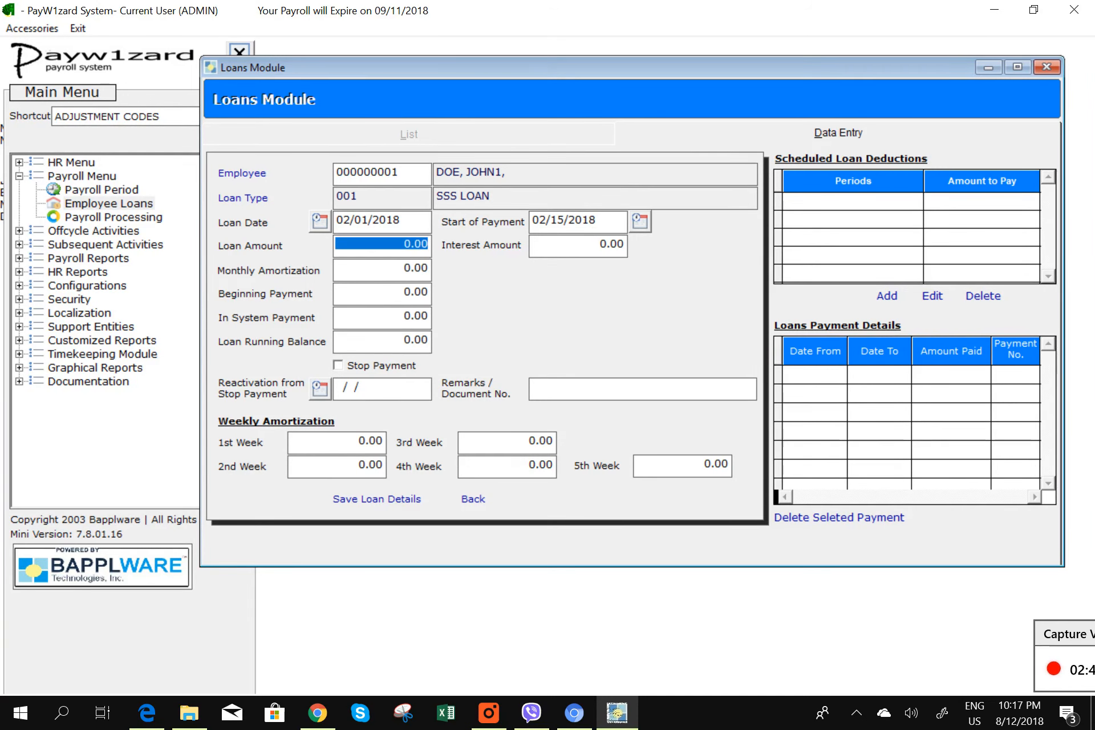
pyautogui.write('150,00 .')
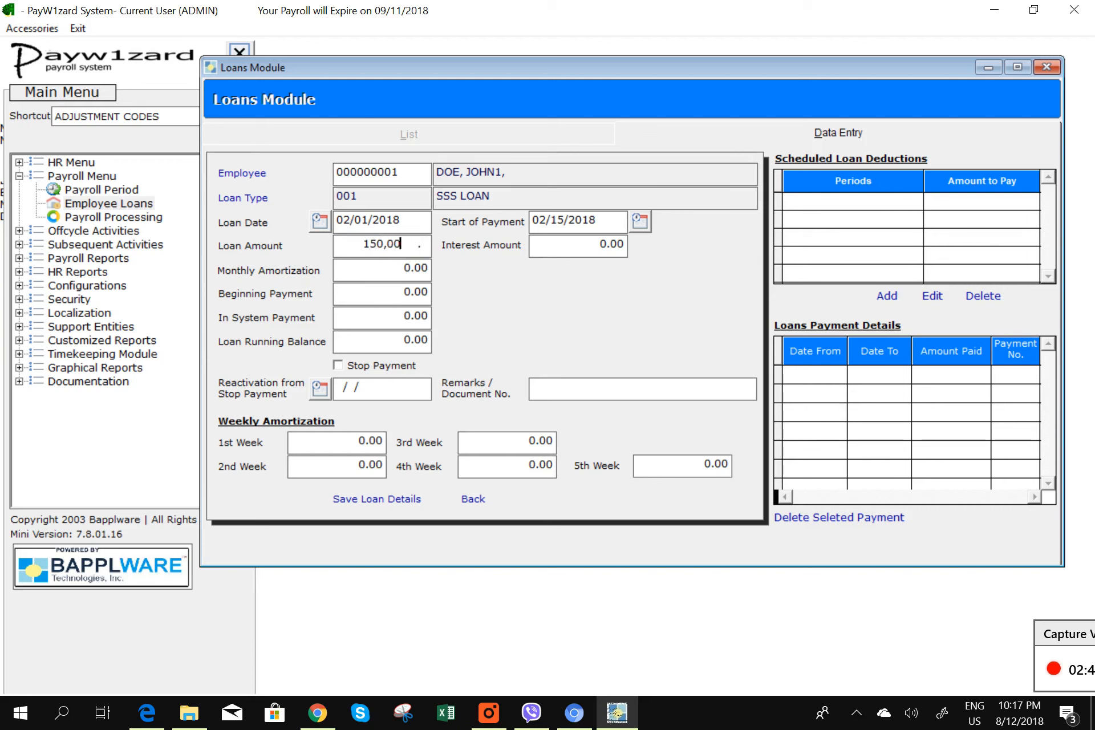
pyautogui.press('Tab')
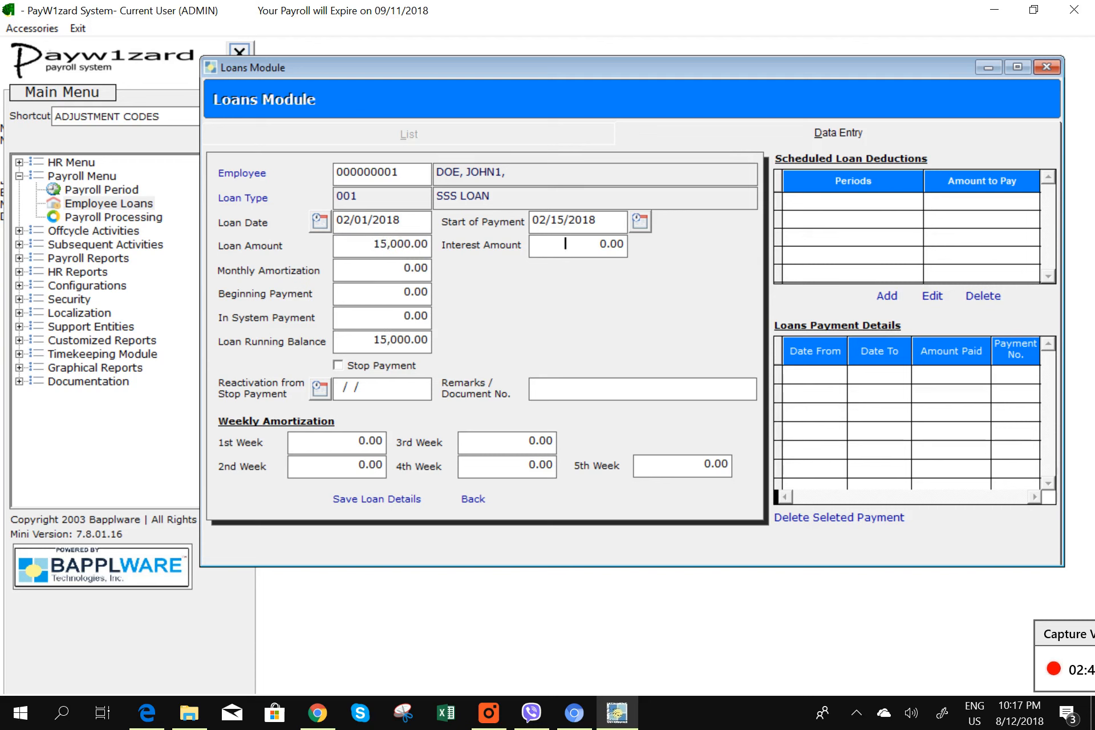
pyautogui.write('100,0')
pyautogui.press('Tab')
pyautogui.click(369, 267)
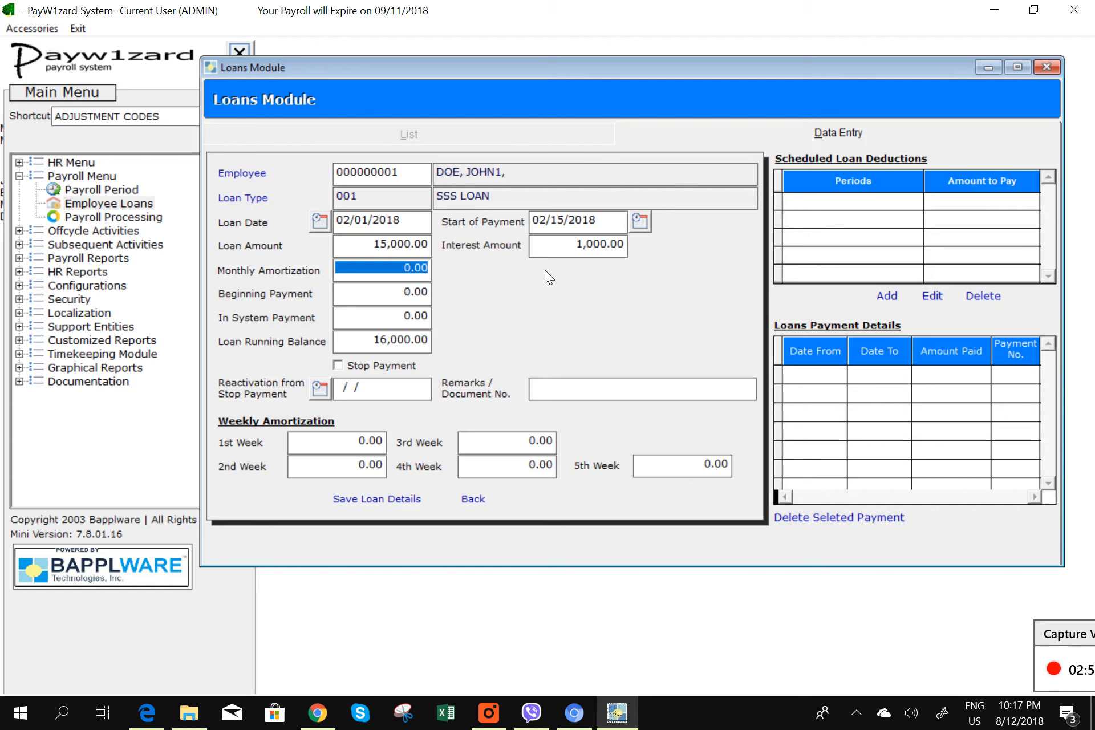
pyautogui.write('3000')
pyautogui.press('Tab')
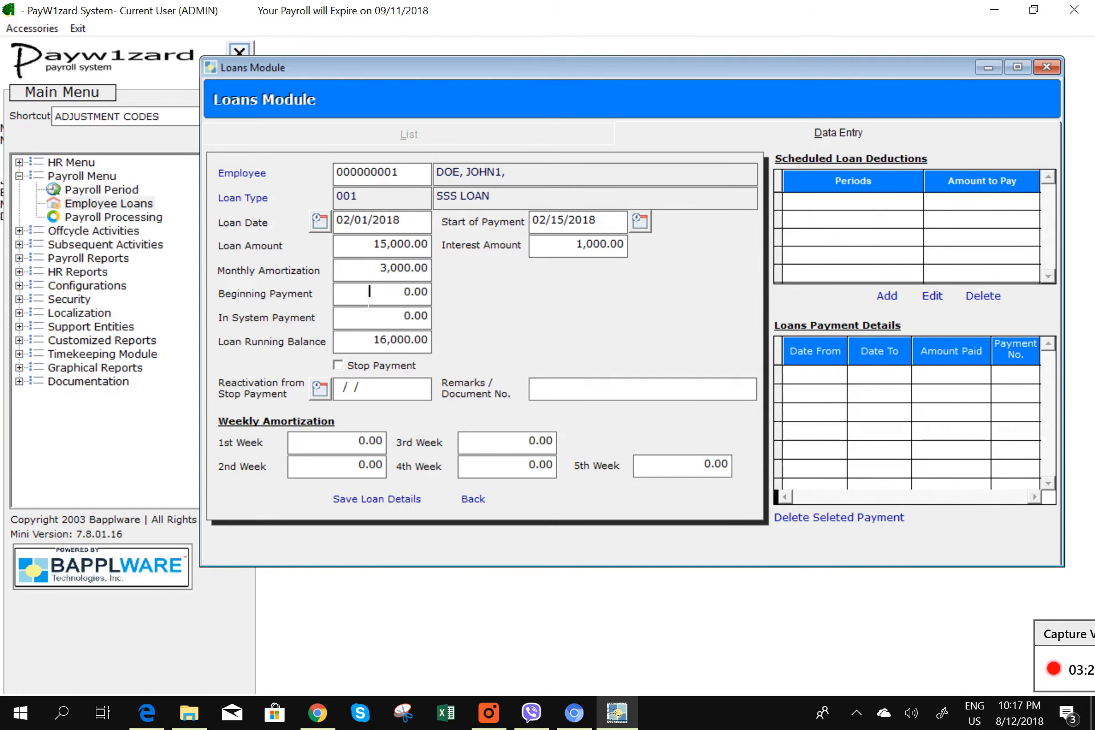
# - Enter a 1,000.00 beginning payment and leave Stop Payment unchecked
pyautogui.click(370, 291)
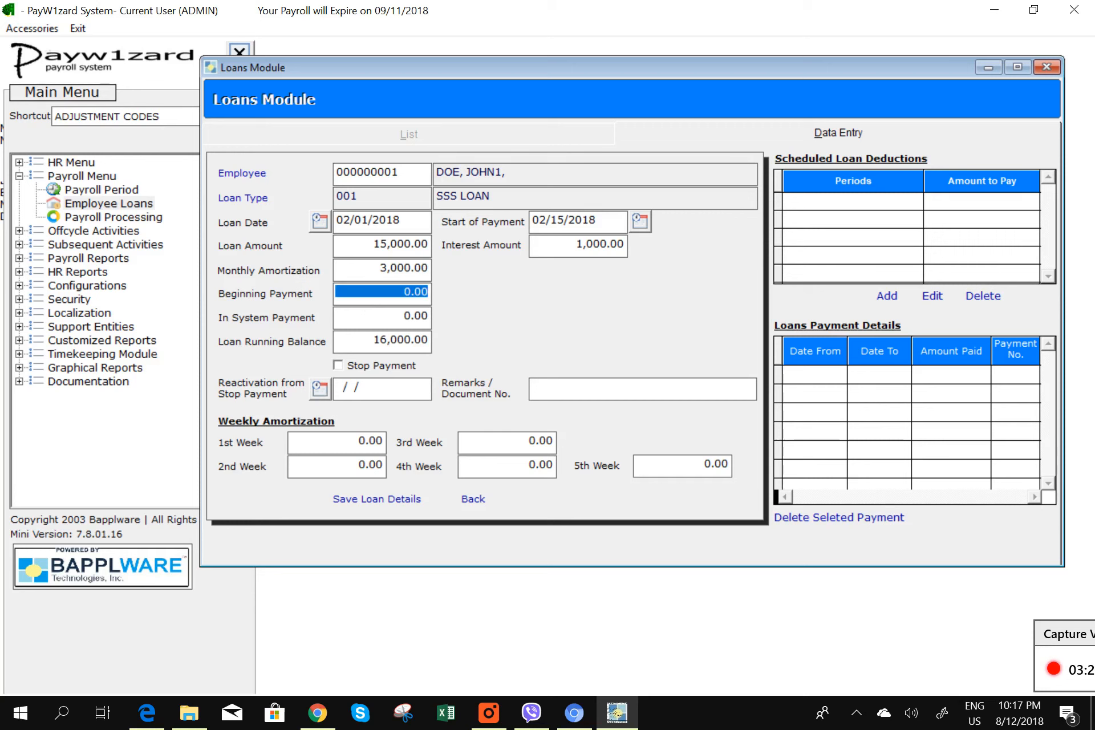
pyautogui.write('1000.00')
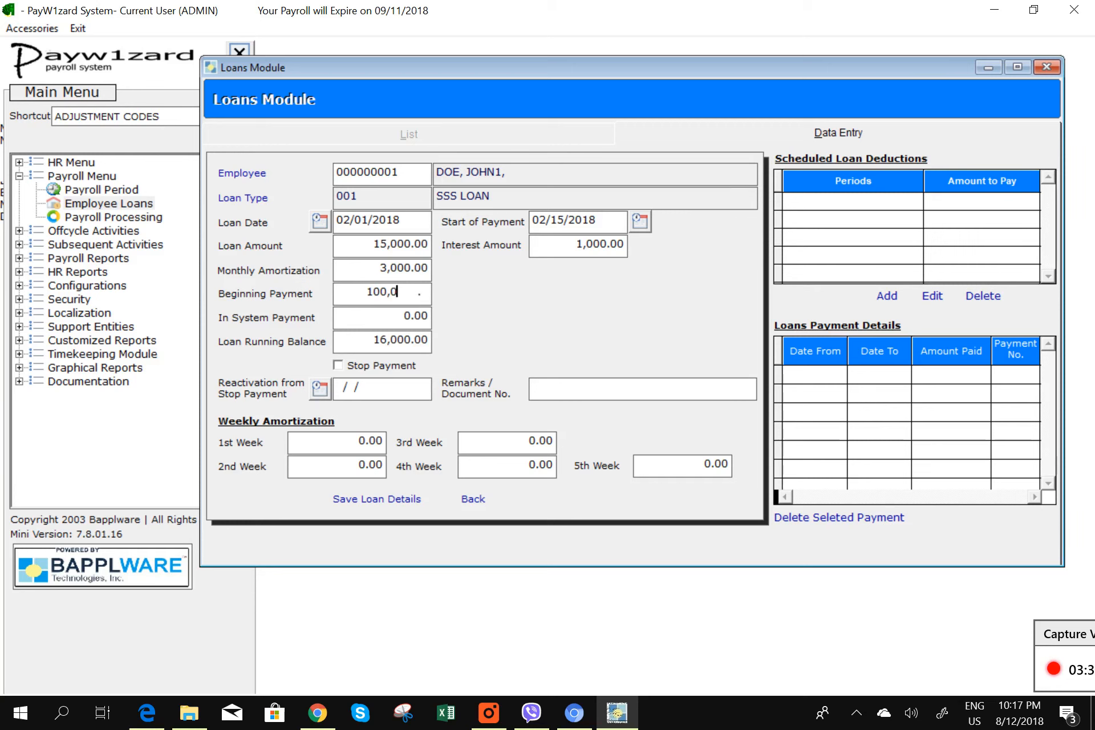
pyautogui.click(369, 316)
pyautogui.click(343, 368)
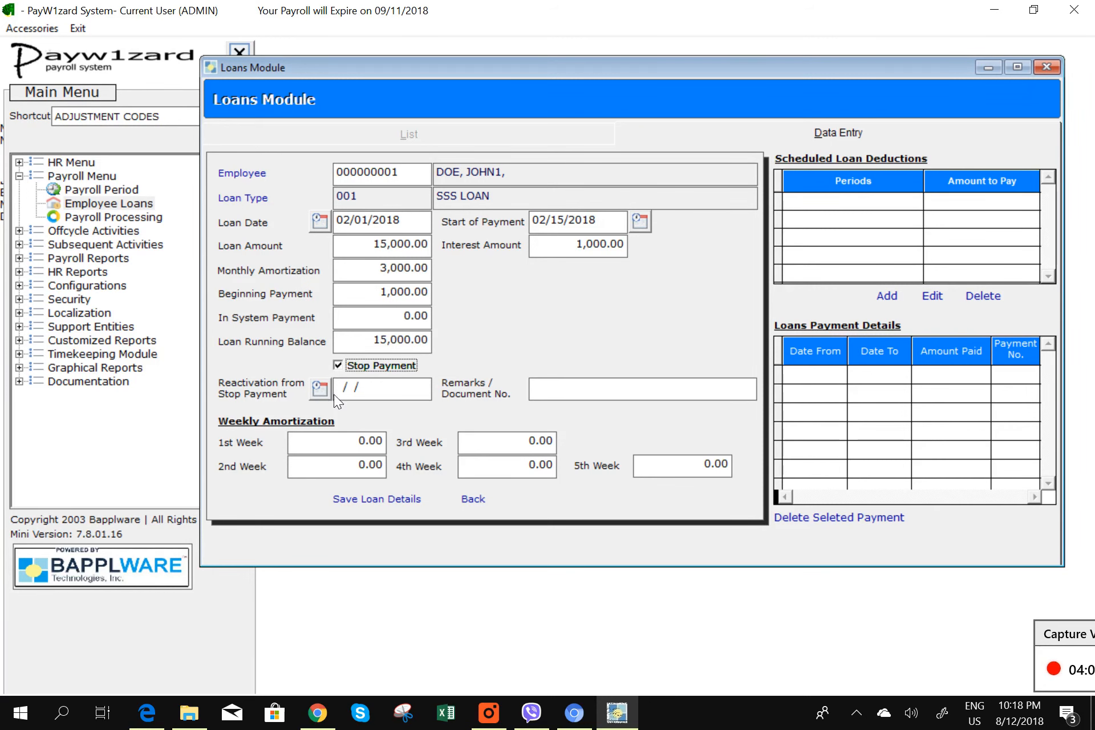
pyautogui.click(337, 367)
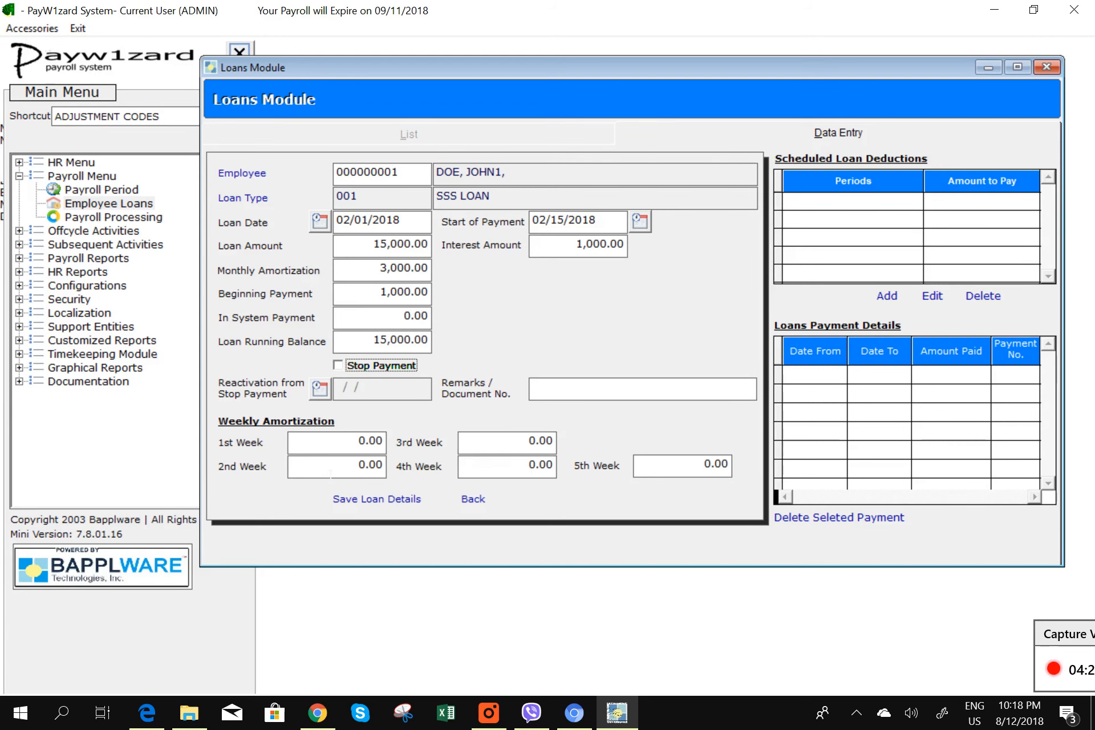
# - Try 5,000 as 2nd week and 1,000 as 4th week amortization
pyautogui.click(330, 474)
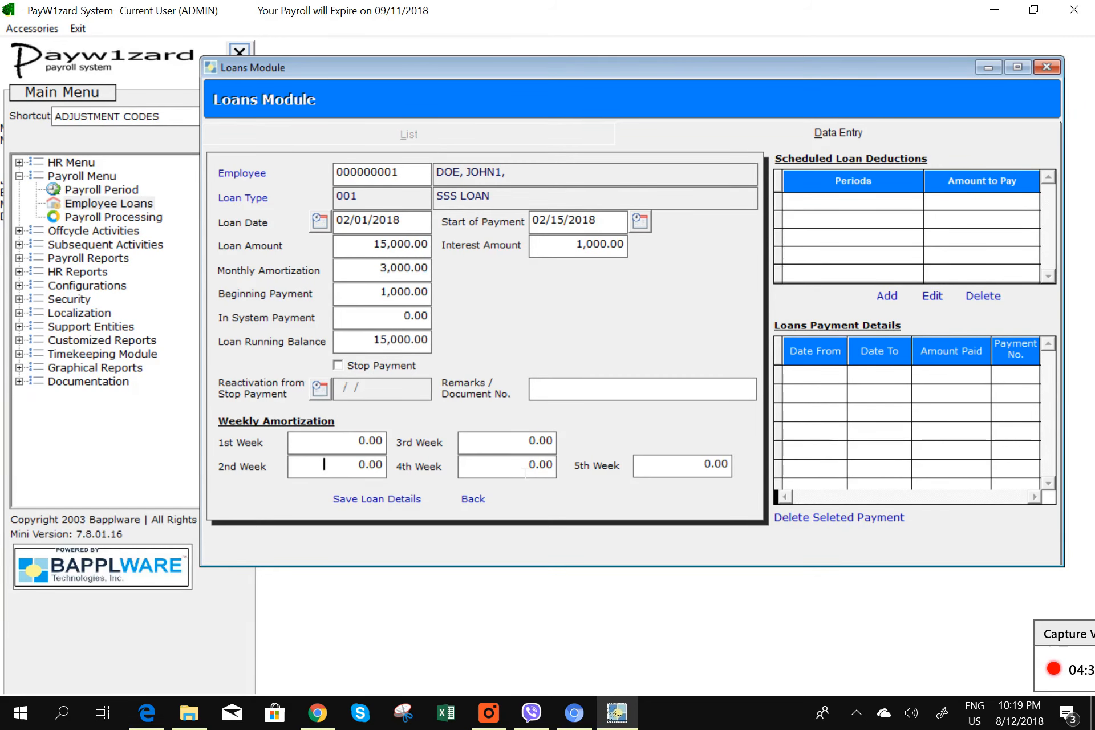
pyautogui.write('5,000')
pyautogui.click(521, 462)
pyautogui.hotkey('ctrl', 'a')
pyautogui.write('1,000')
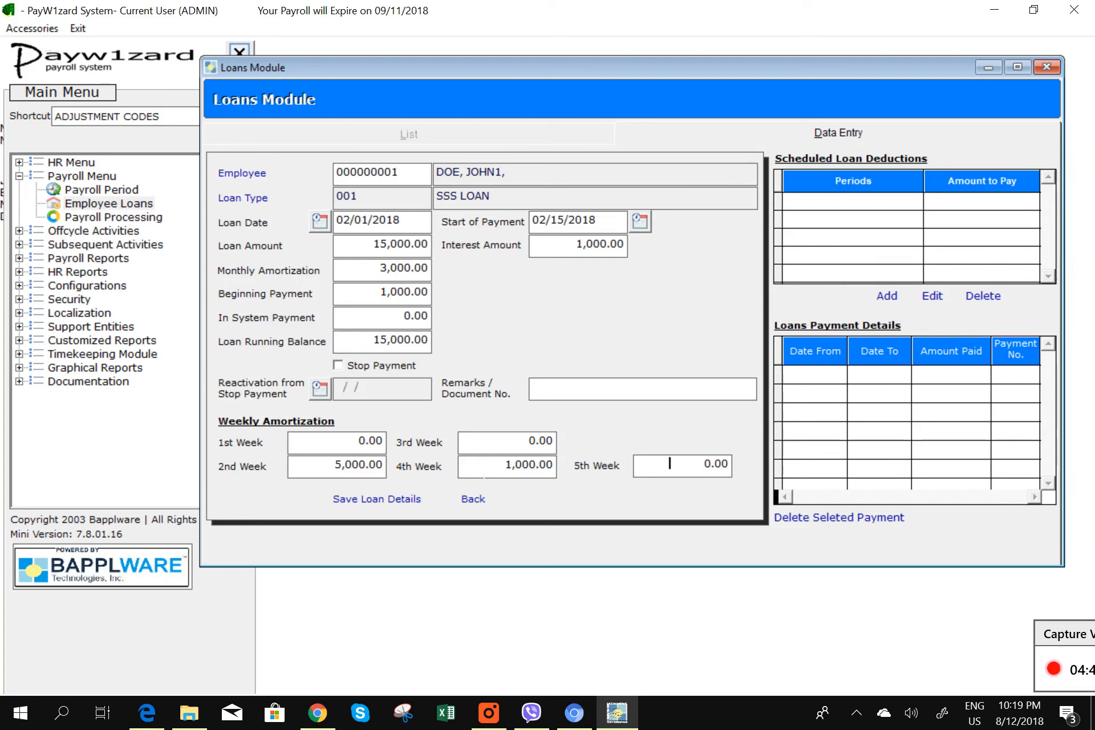
# - Clear the 2nd and 4th week amortization amounts and save the loan, confirming Yes
pyautogui.click(327, 465)
pyautogui.hotkey('ctrl', 'a')
pyautogui.press('BackSpace')
pyautogui.click(467, 474)
pyautogui.hotkey('ctrl', 'a')
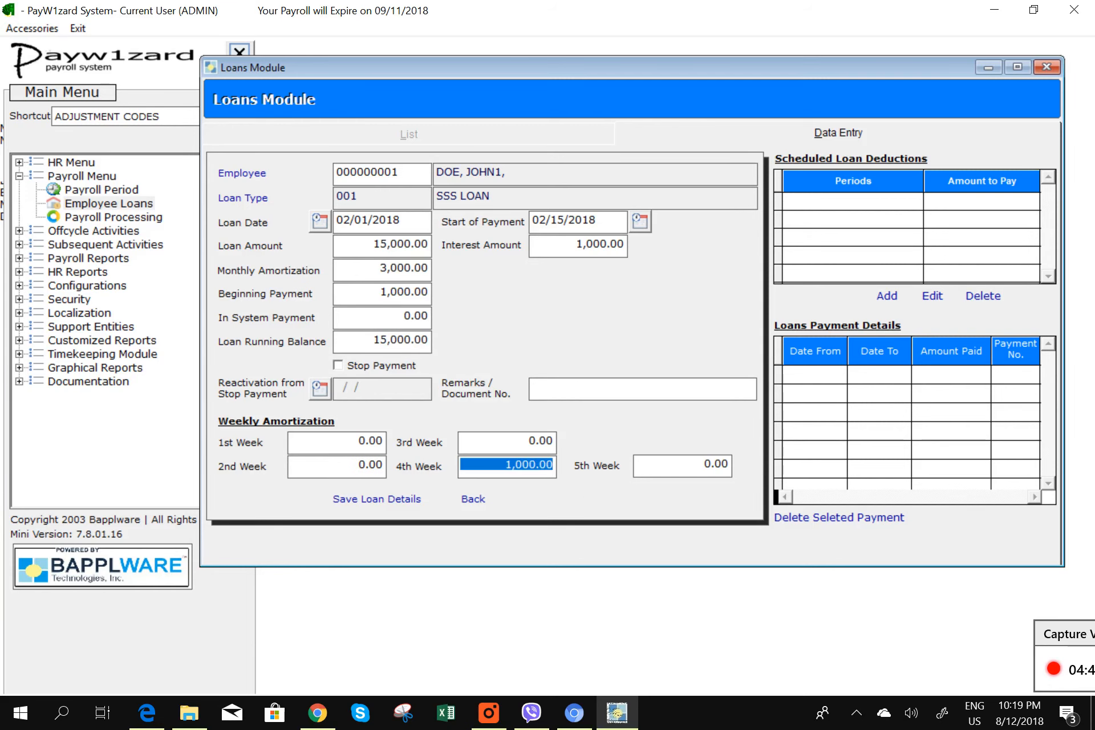
pyautogui.press('BackSpace')
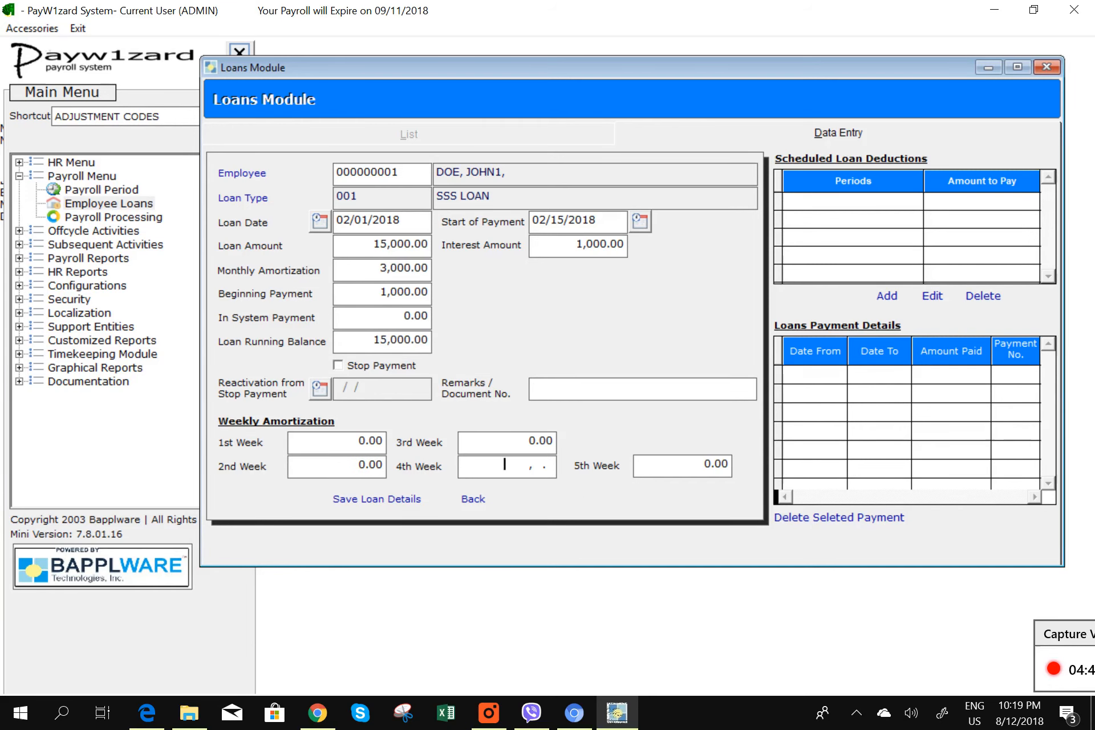
pyautogui.click(389, 499)
pyautogui.click(526, 420)
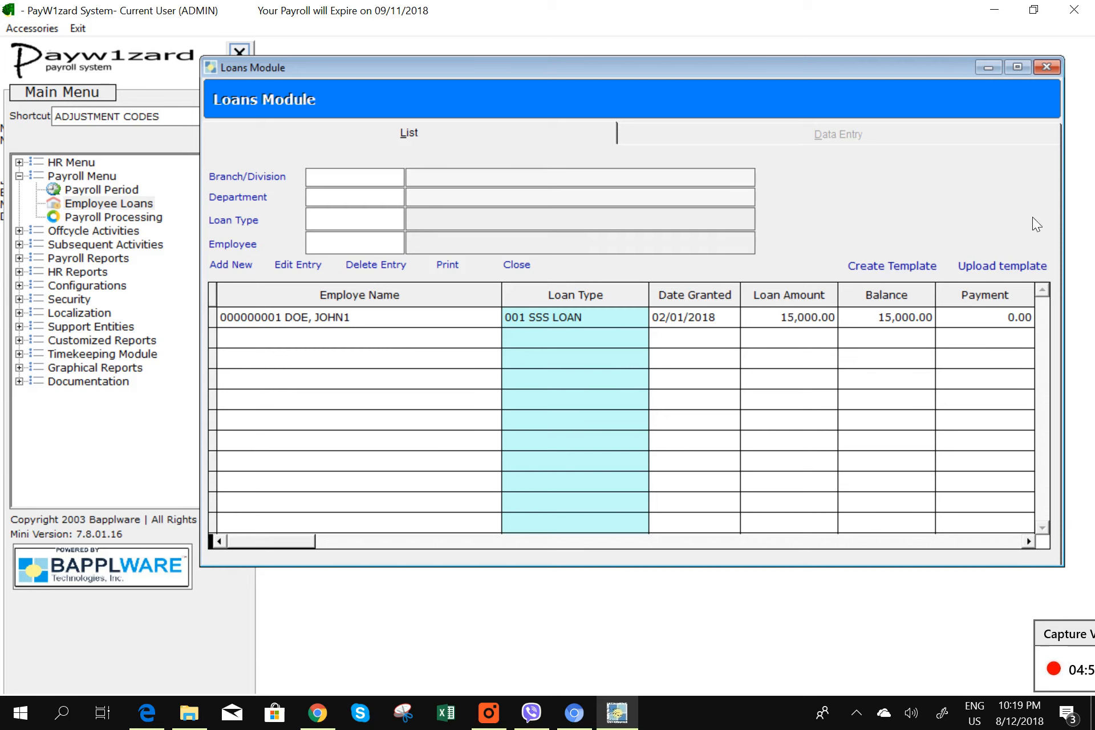
# - Close the Loans Module and open Payroll Data Entry for semi-monthly employees
pyautogui.click(1047, 67)
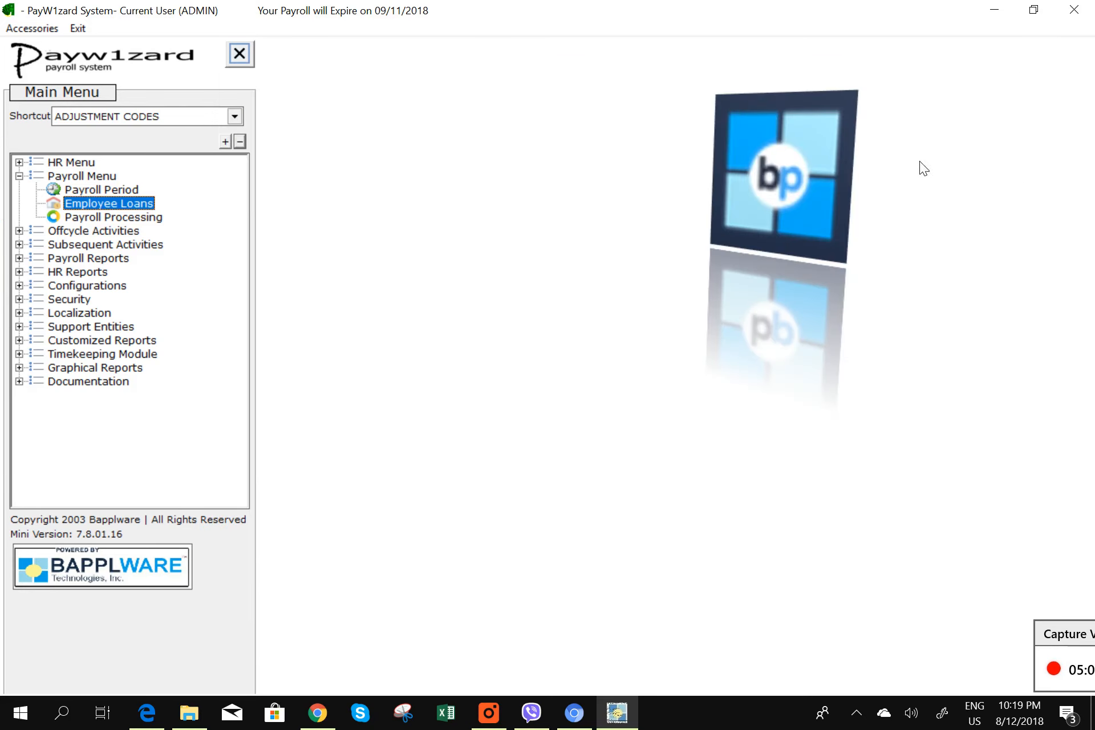
pyautogui.click(122, 218)
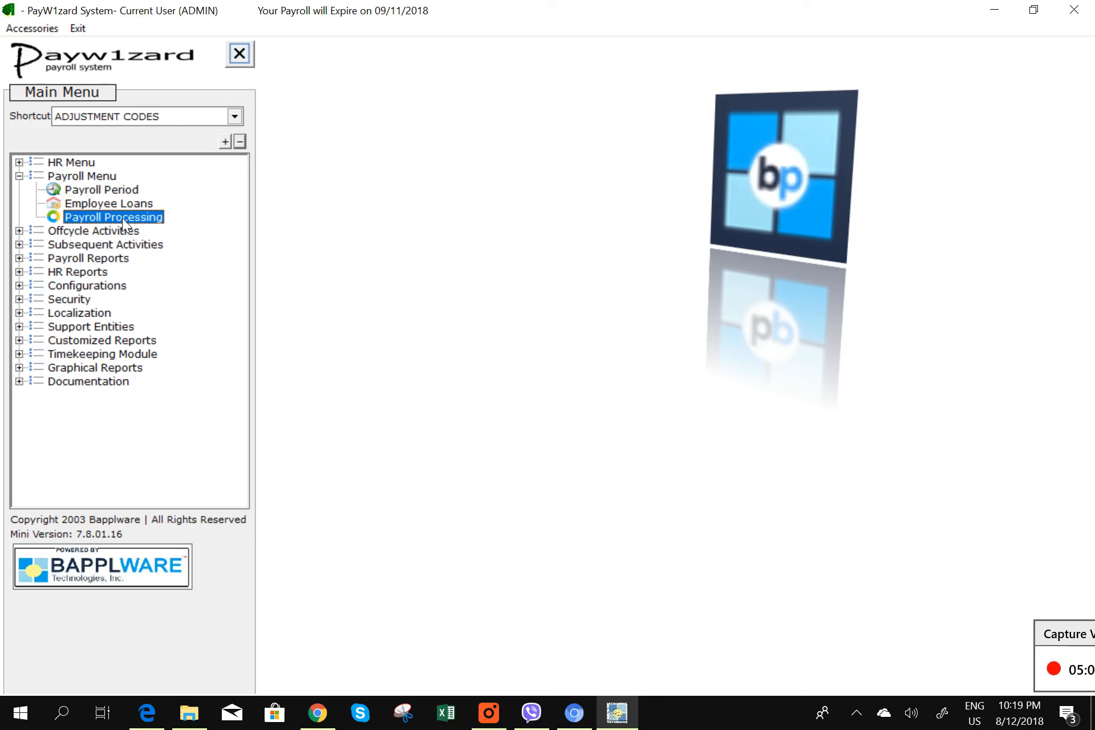
pyautogui.doubleClick(122, 218)
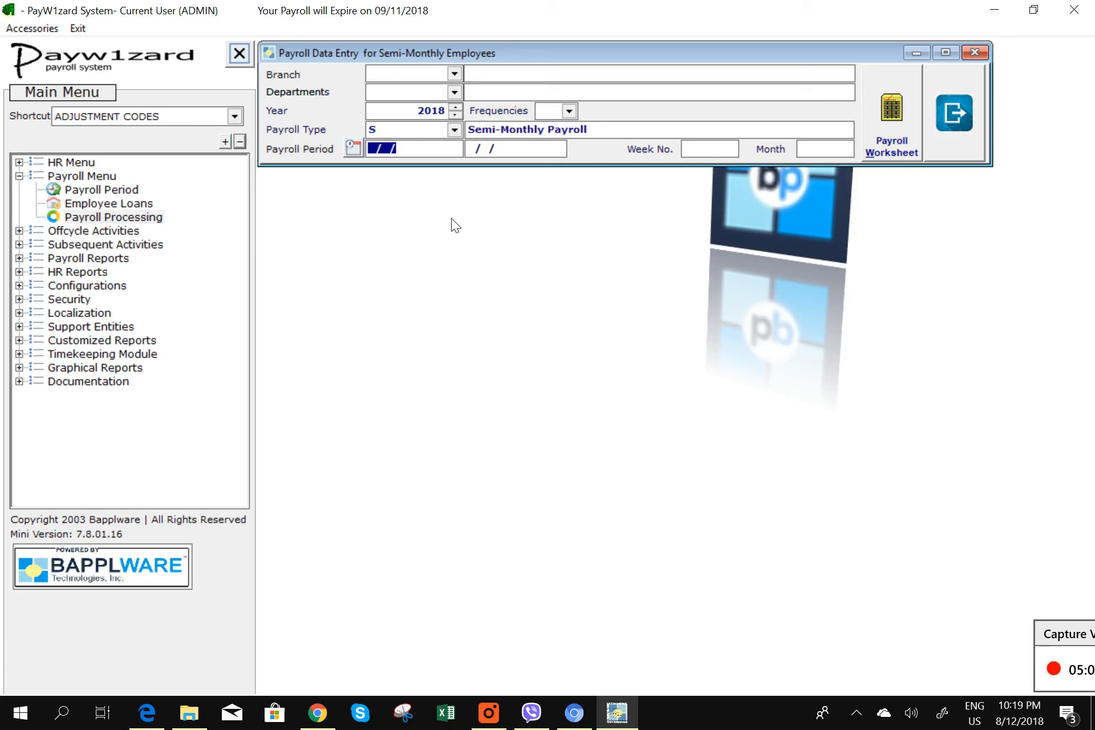
# - Select the 02/01/2018–02/15/2018 period and close its empty payroll worksheet
pyautogui.doubleClick(390, 150)
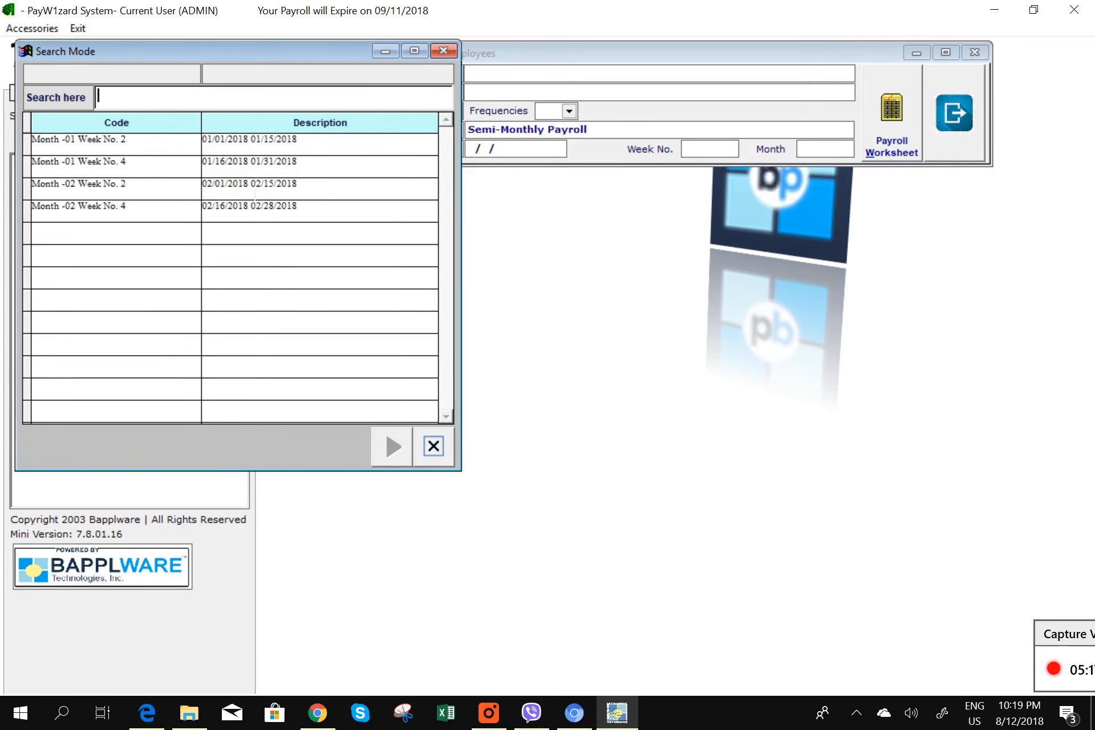
pyautogui.doubleClick(252, 193)
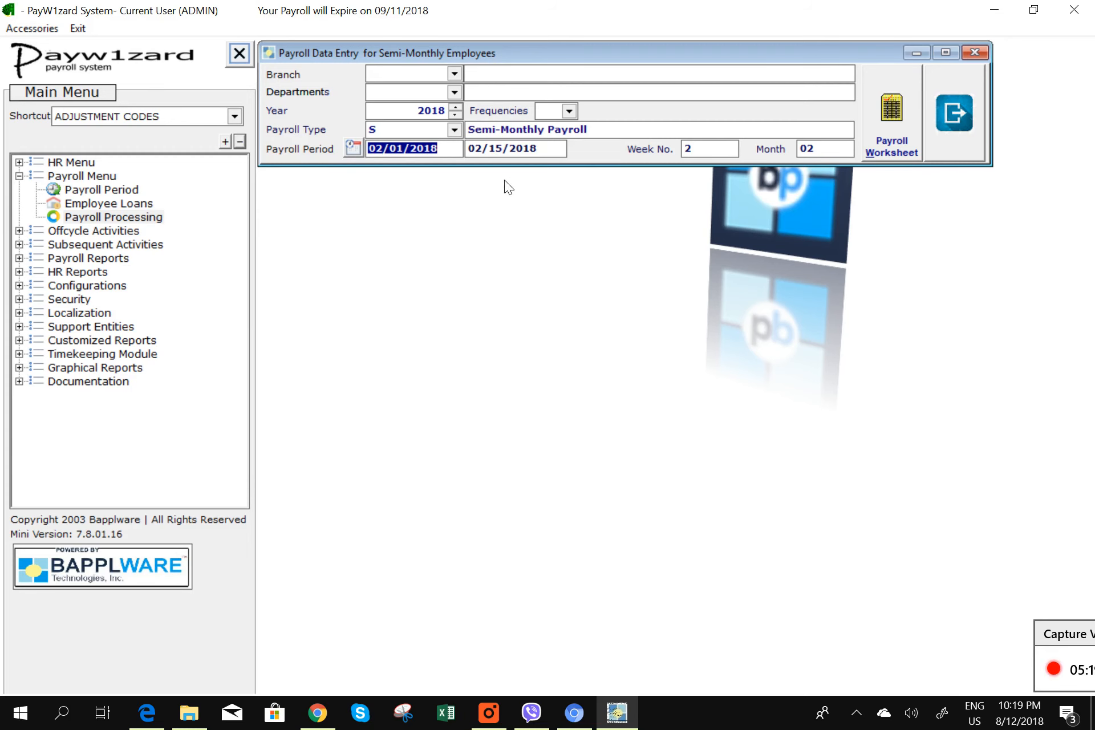
pyautogui.click(894, 129)
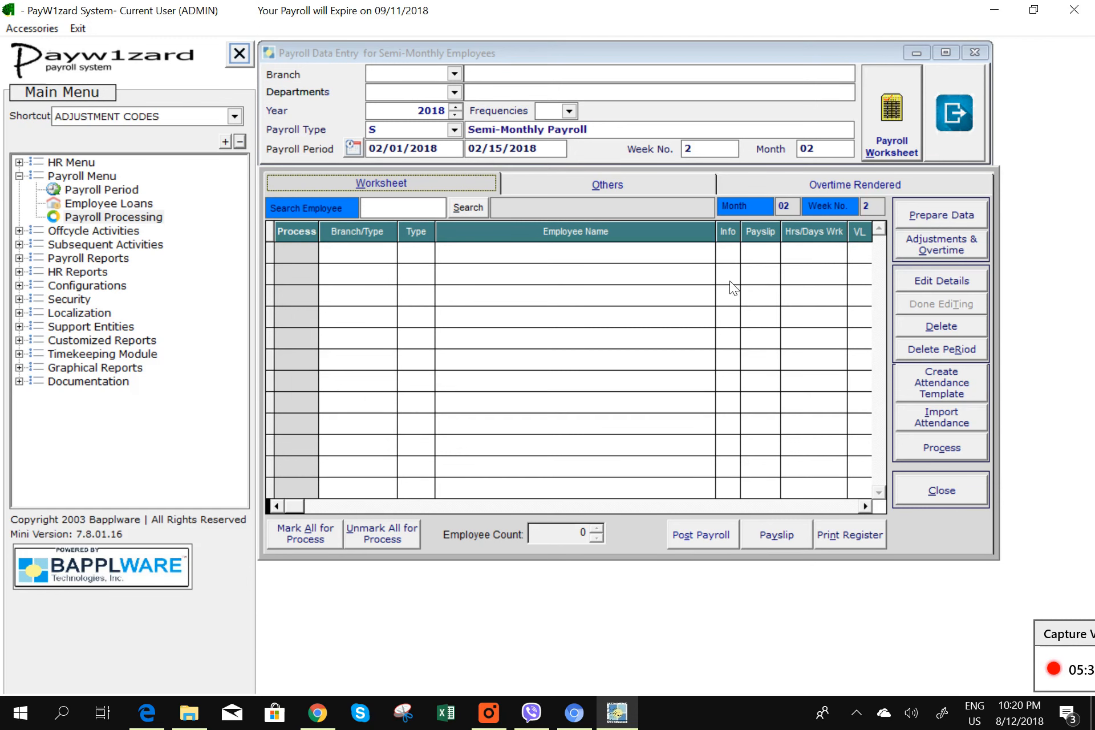
pyautogui.click(943, 489)
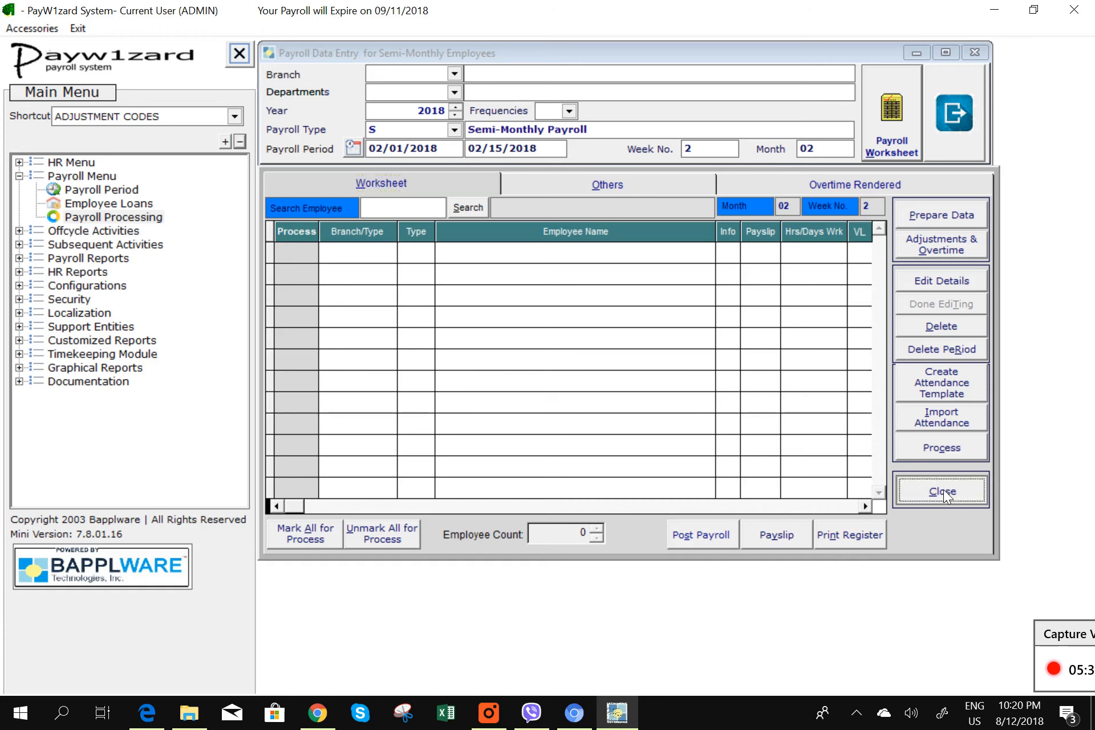
# - Check Active Employee in the HR Employee Masterfile, then reopen the Feb 1–15 payroll worksheet
pyautogui.doubleClick(80, 163)
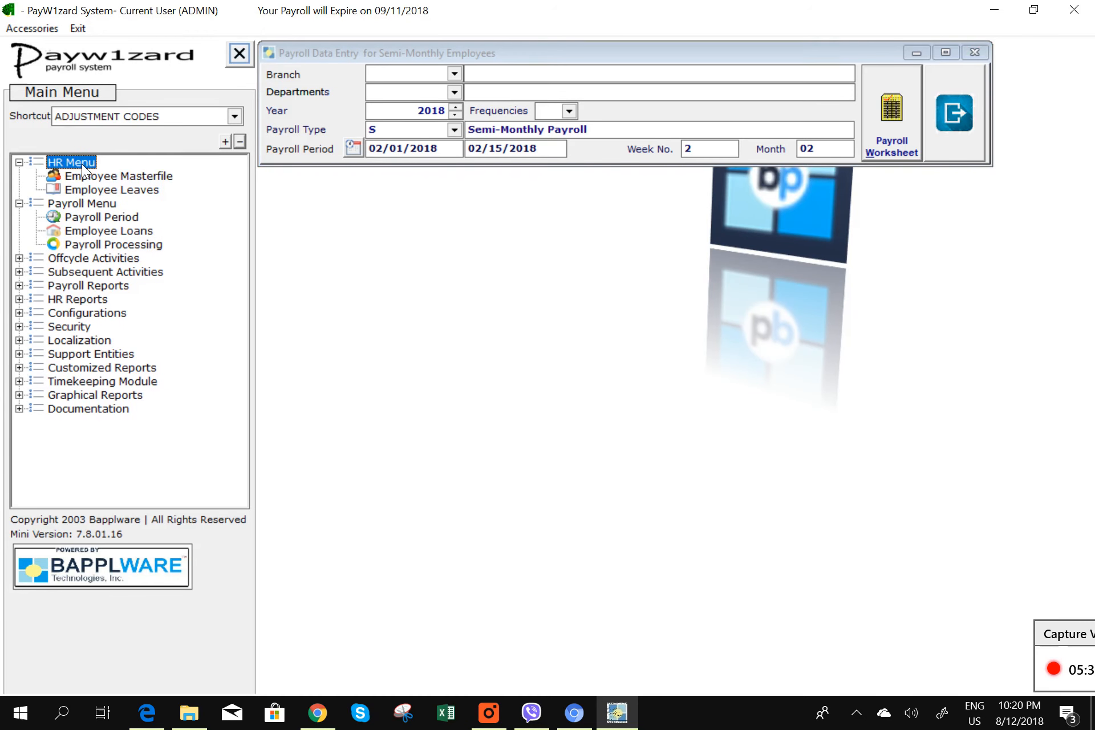
pyautogui.click(94, 177)
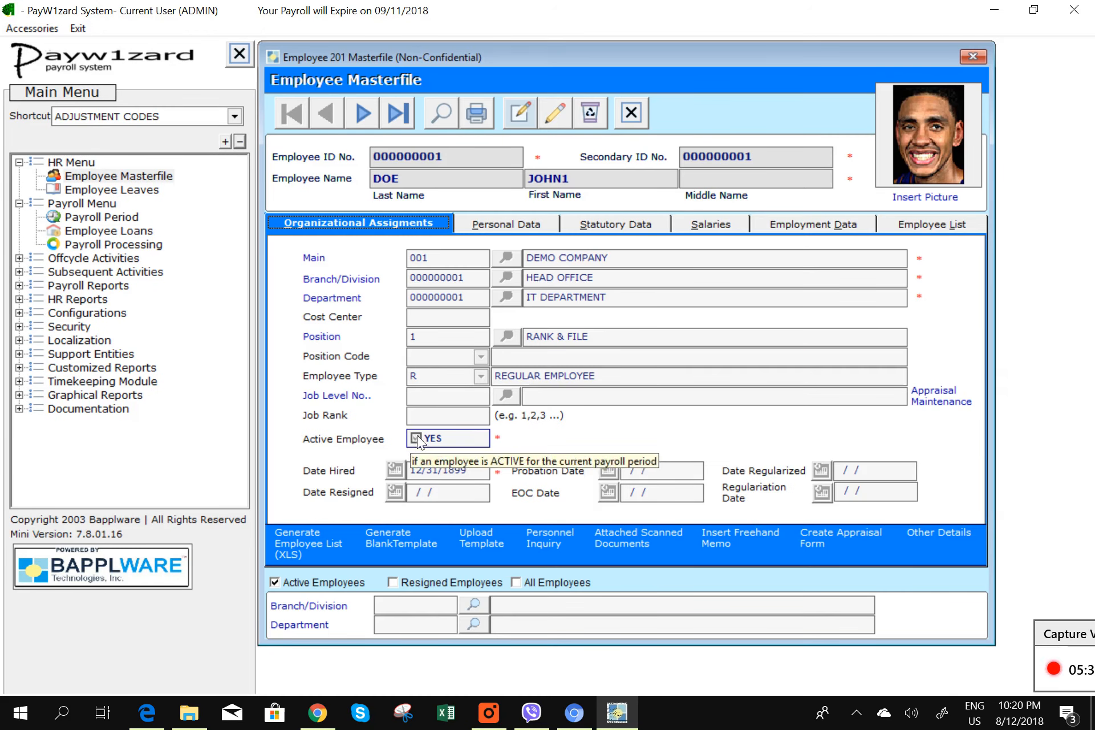
pyautogui.click(970, 55)
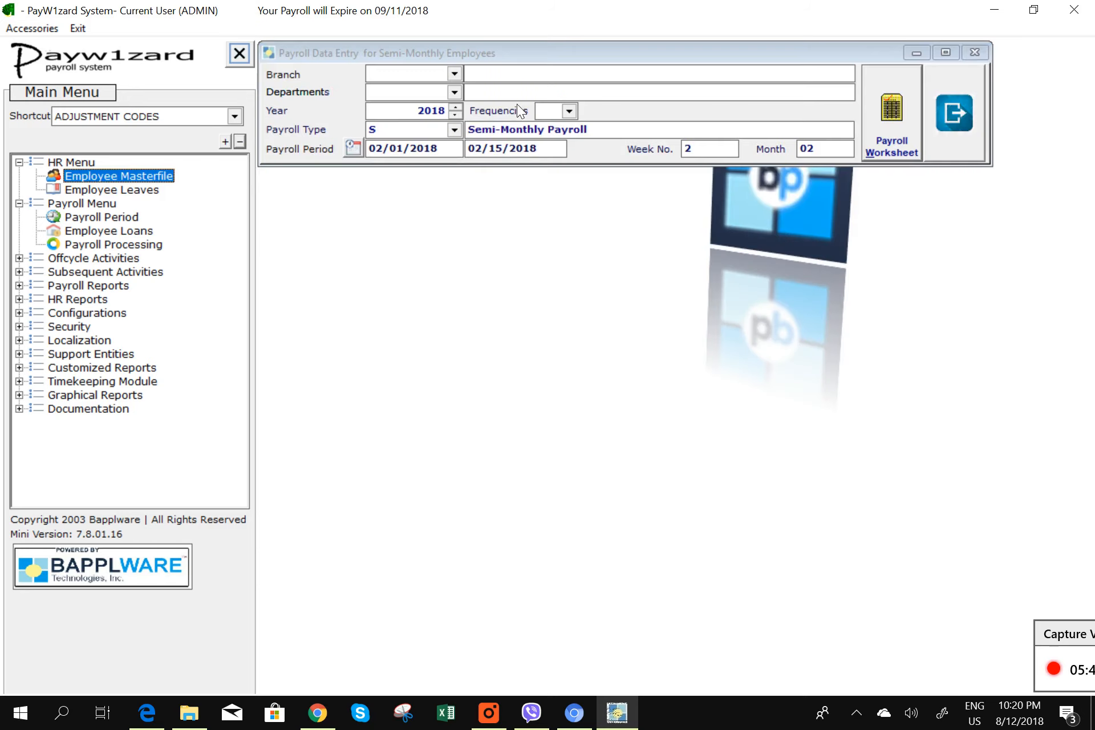
pyautogui.click(899, 145)
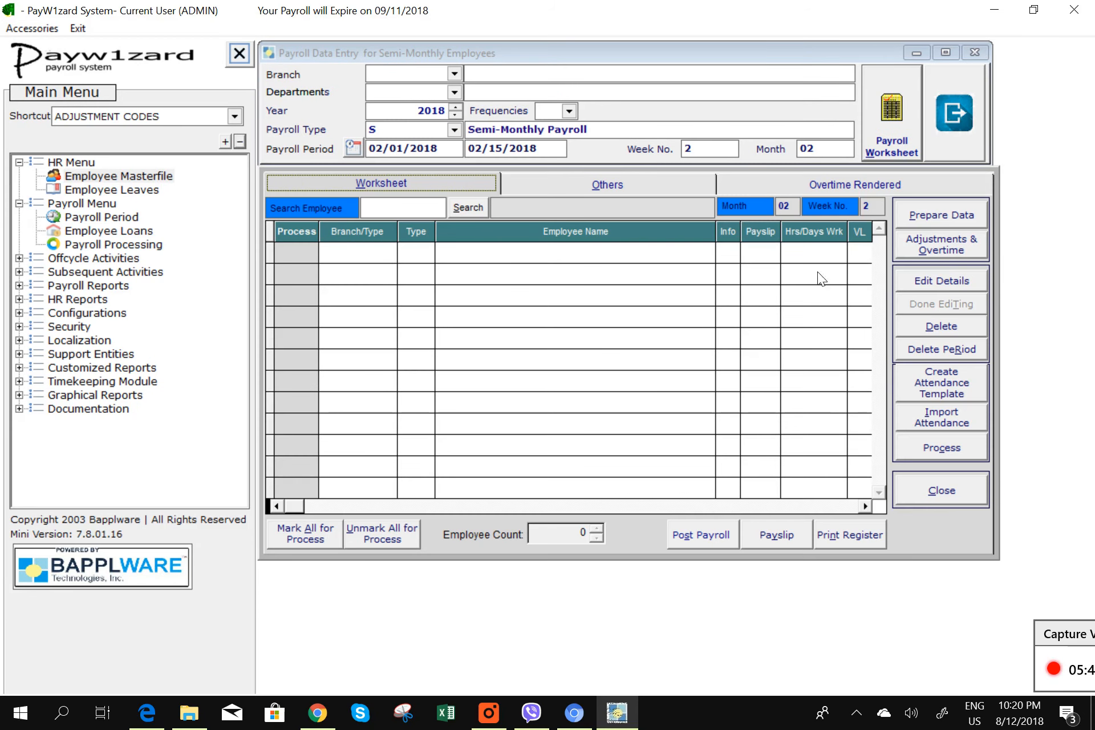
# - Prepare payroll data for all active employees, confirming the advisory, preparation and refresh prompts
pyautogui.click(950, 216)
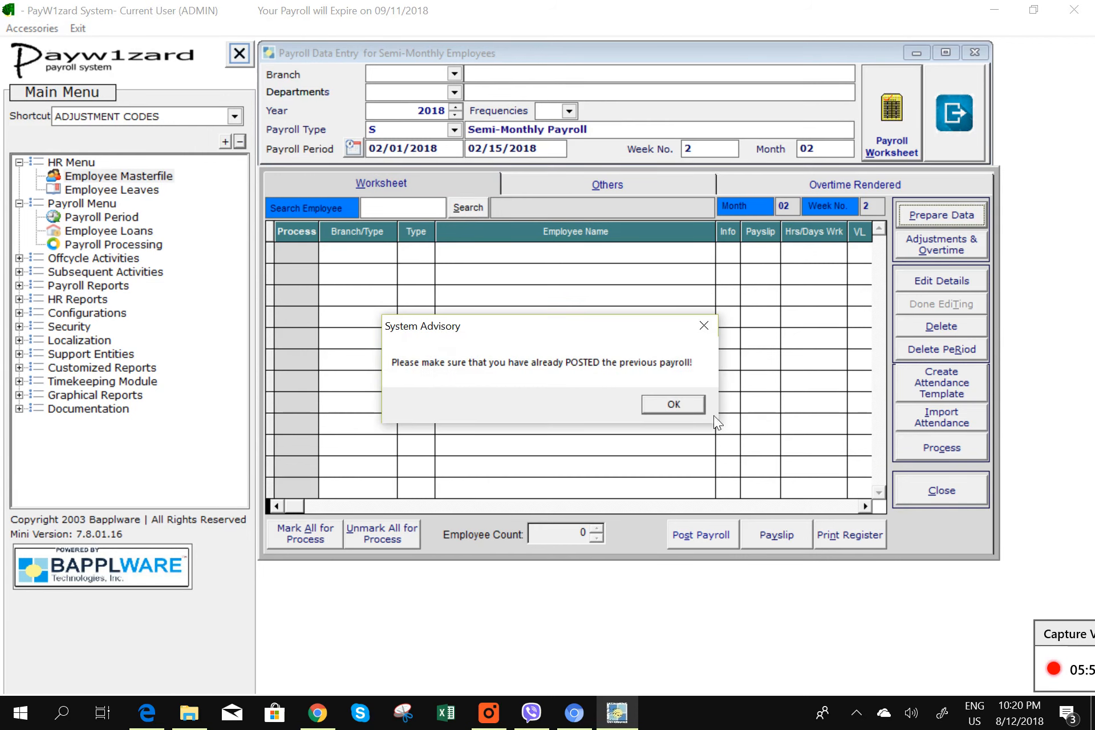
pyautogui.click(699, 407)
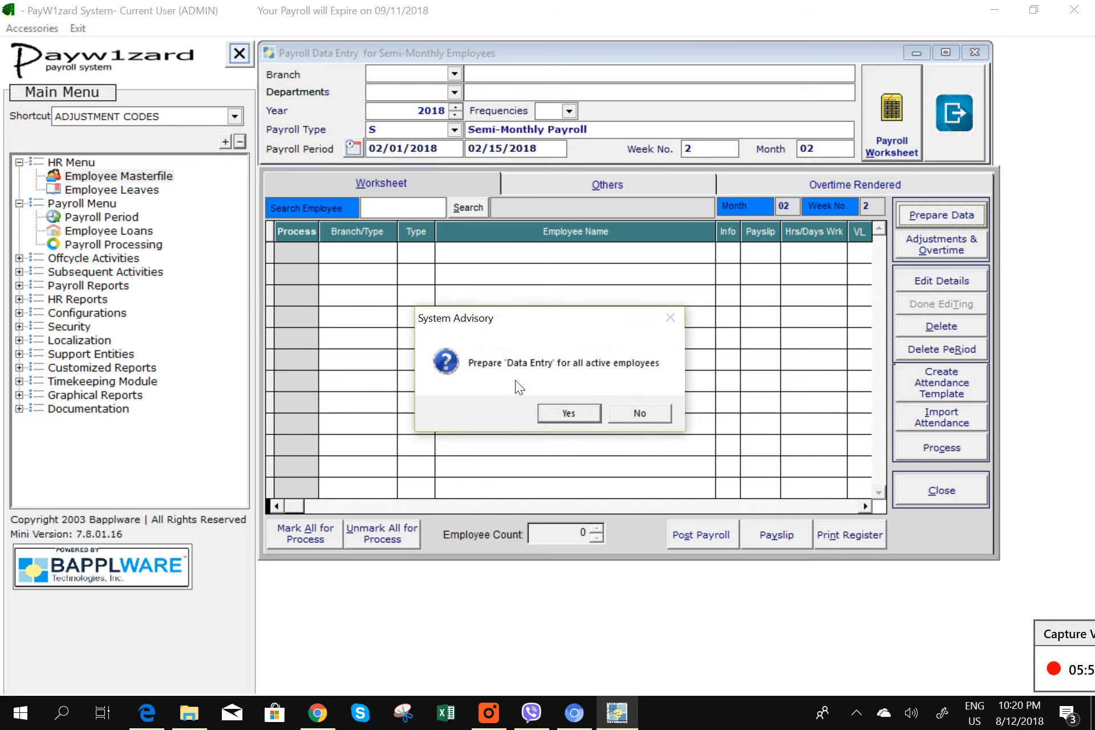
pyautogui.click(580, 419)
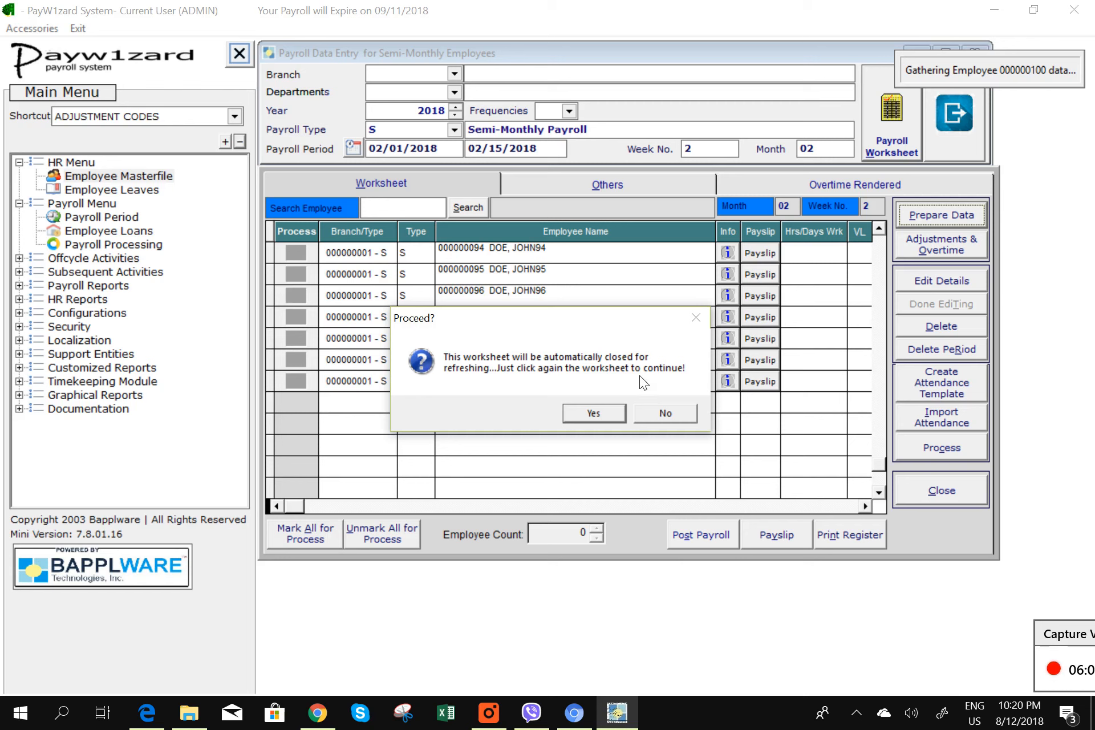
pyautogui.click(590, 413)
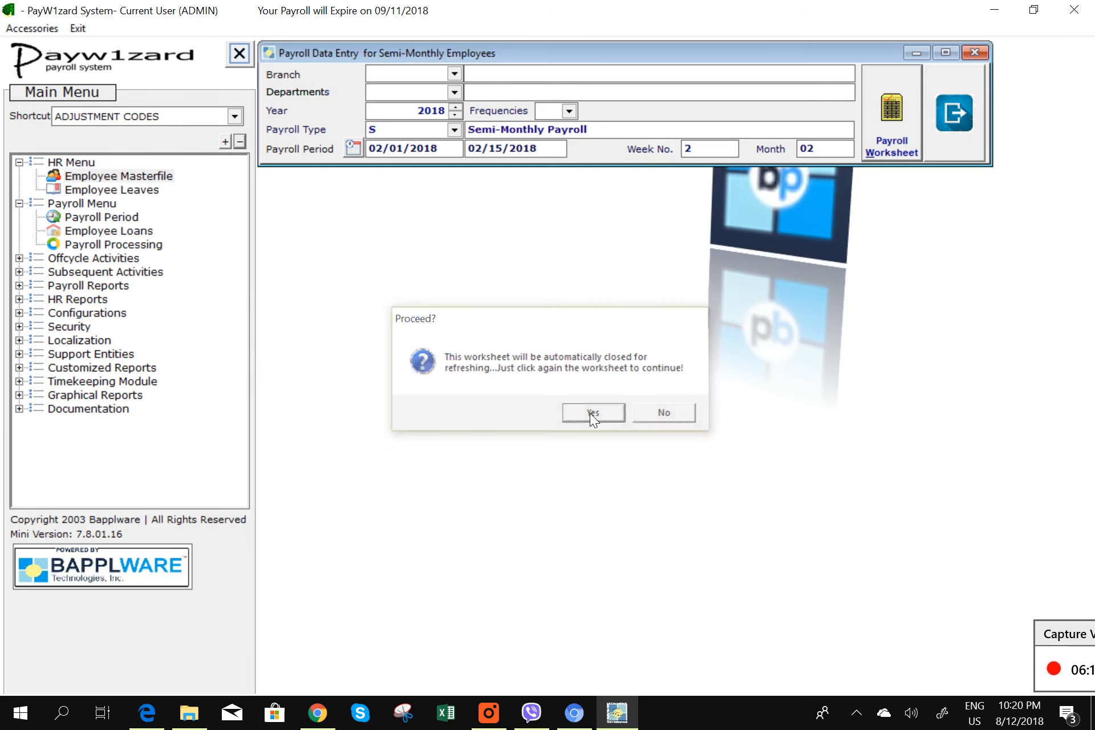
# - Reopen the 100-employee worksheet and narrow the Employee Name column to reveal leave columns
pyautogui.click(884, 147)
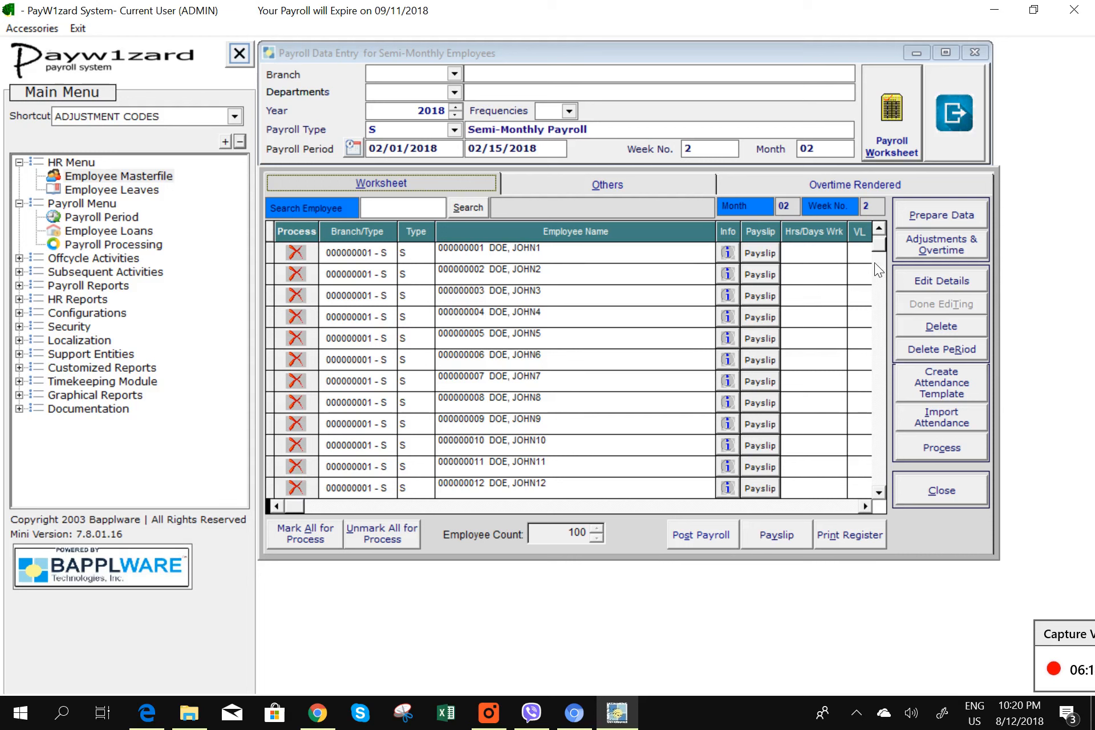
pyautogui.click(877, 248)
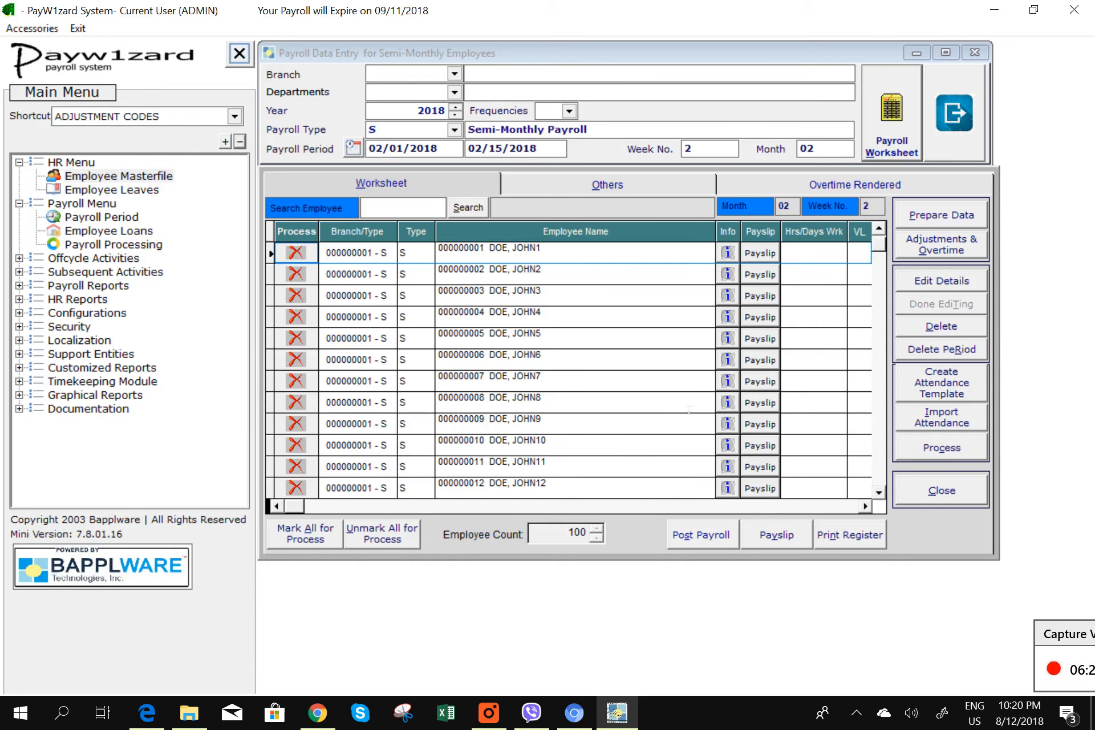
pyautogui.moveTo(723, 238); pyautogui.dragTo(598, 239)
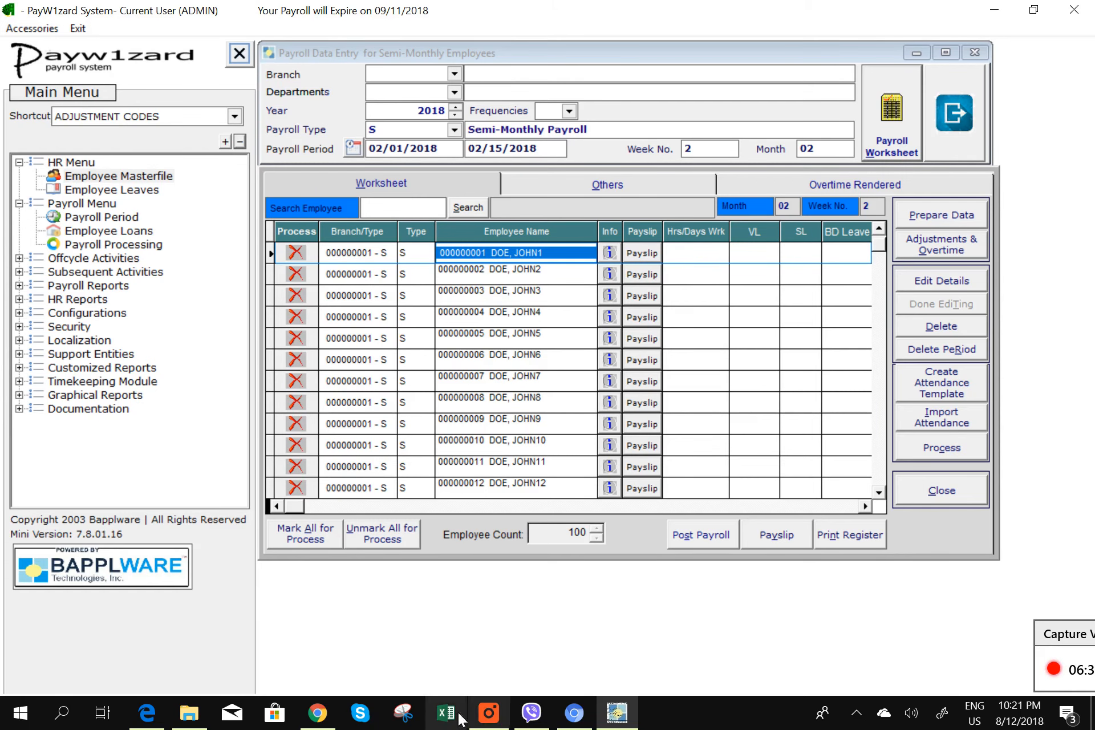
# - Launch Excel and try opening recent DEMOATTENDANCE.xls, which is reported missing
pyautogui.click(189, 713)
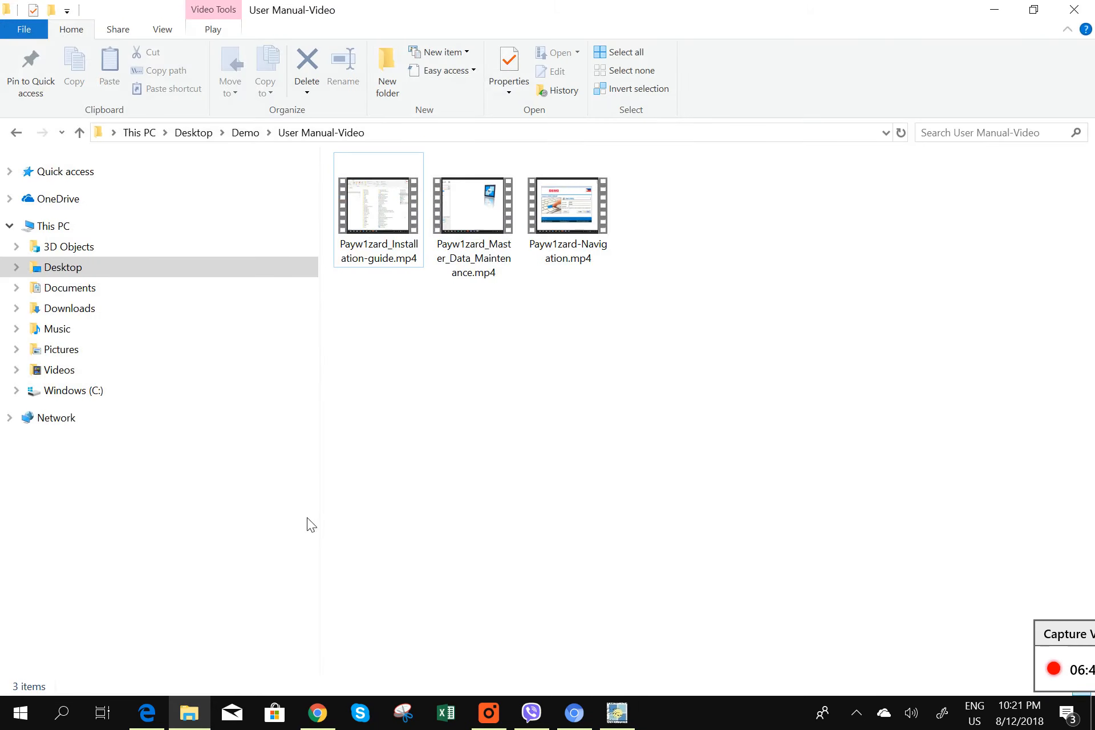
pyautogui.click(993, 10)
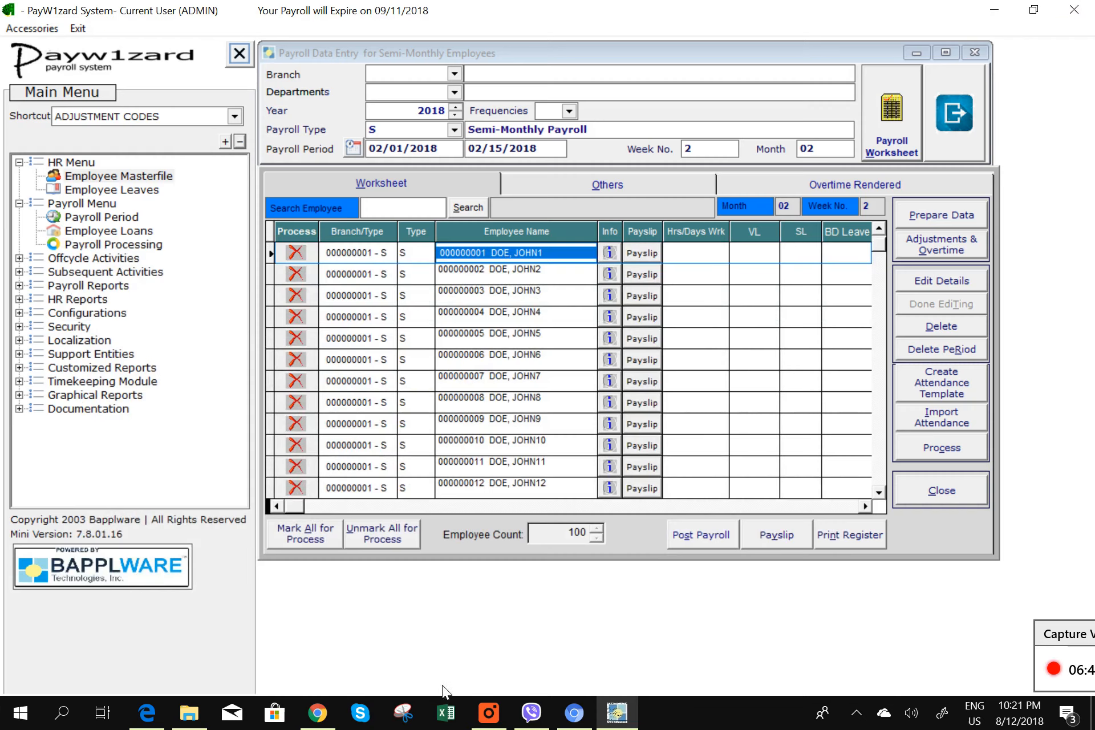
pyautogui.click(458, 718)
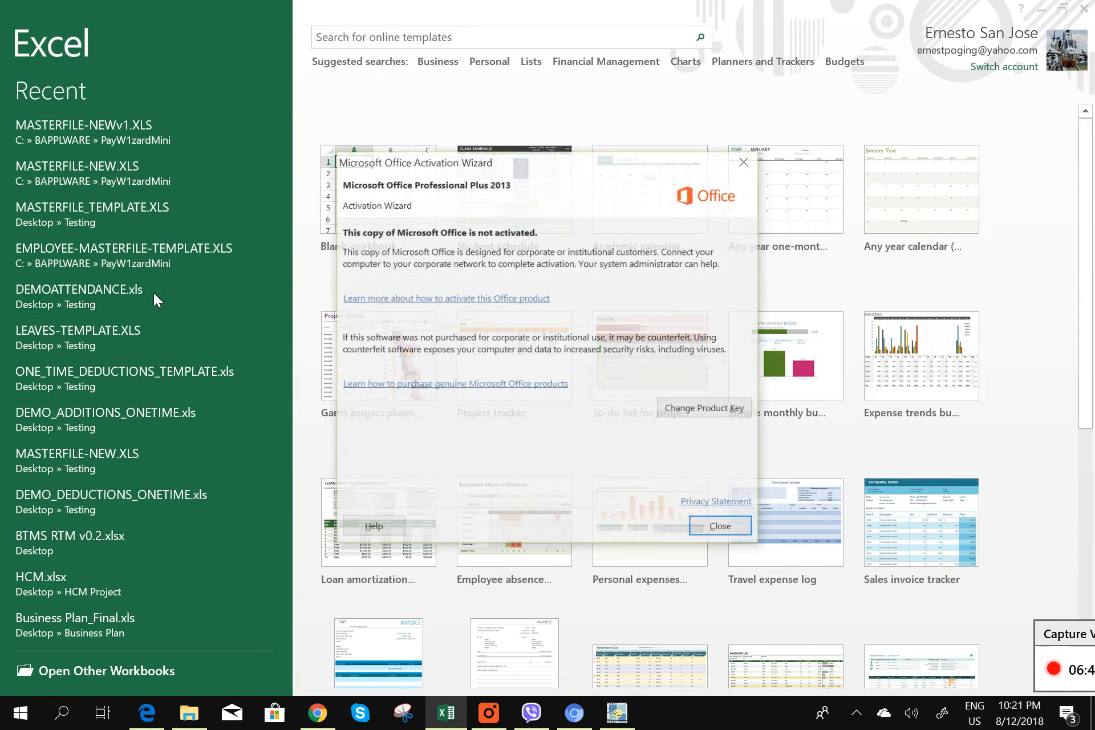
pyautogui.click(720, 532)
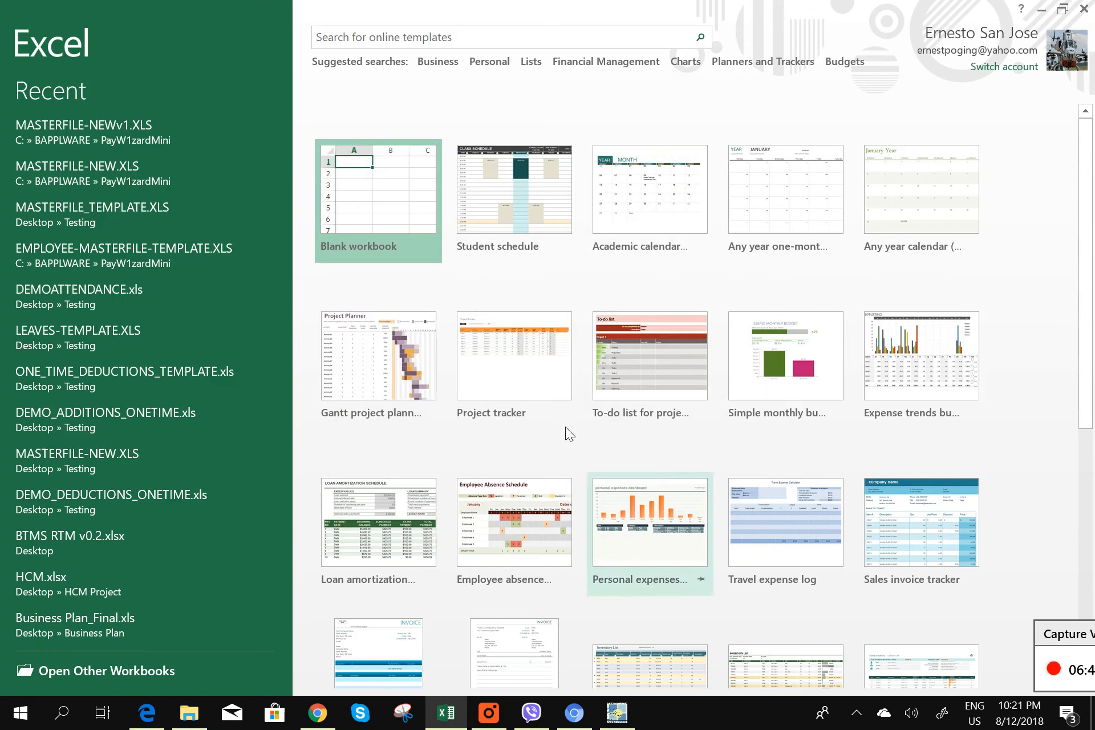
pyautogui.click(56, 290)
pyautogui.click(547, 399)
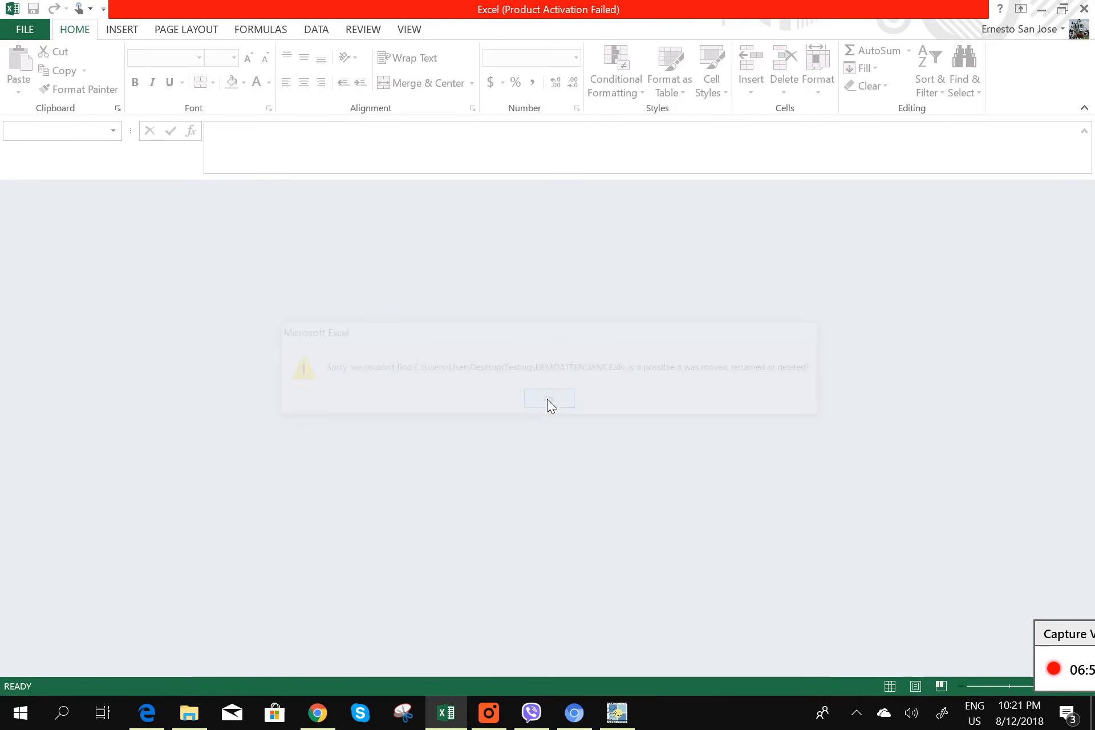
pyautogui.click(1086, 11)
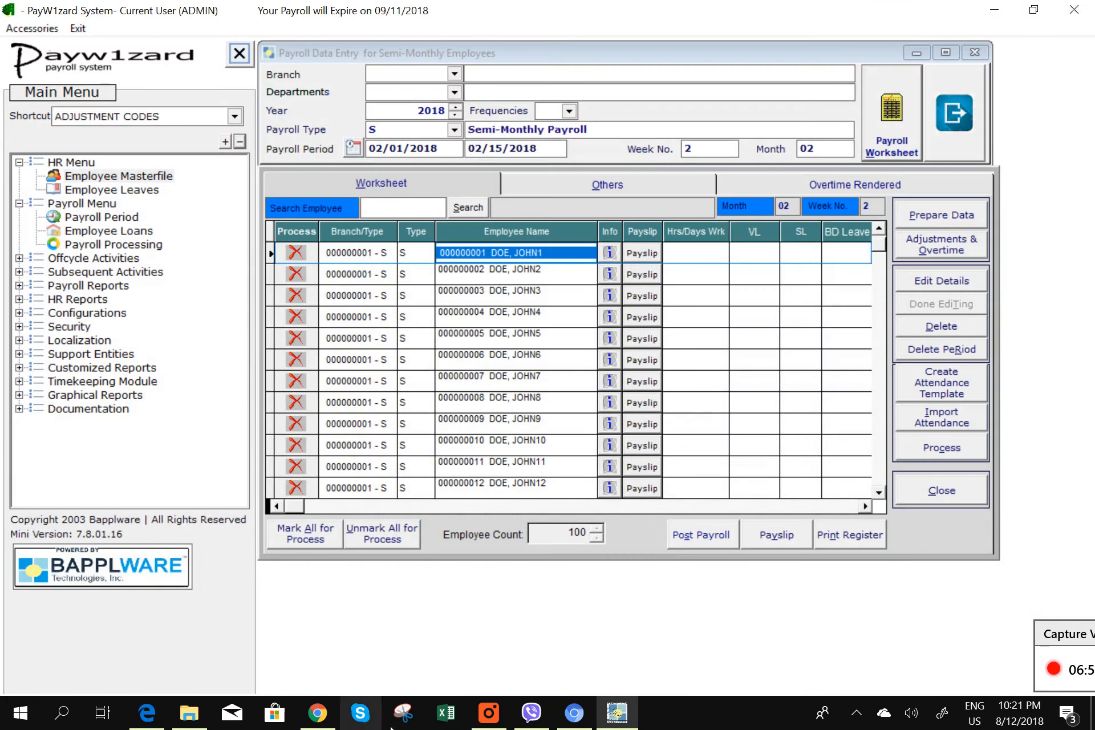
# - Retry DEMOATTENDANCE.xls from Excel's recent list, then switch to File Explorer
pyautogui.click(446, 713)
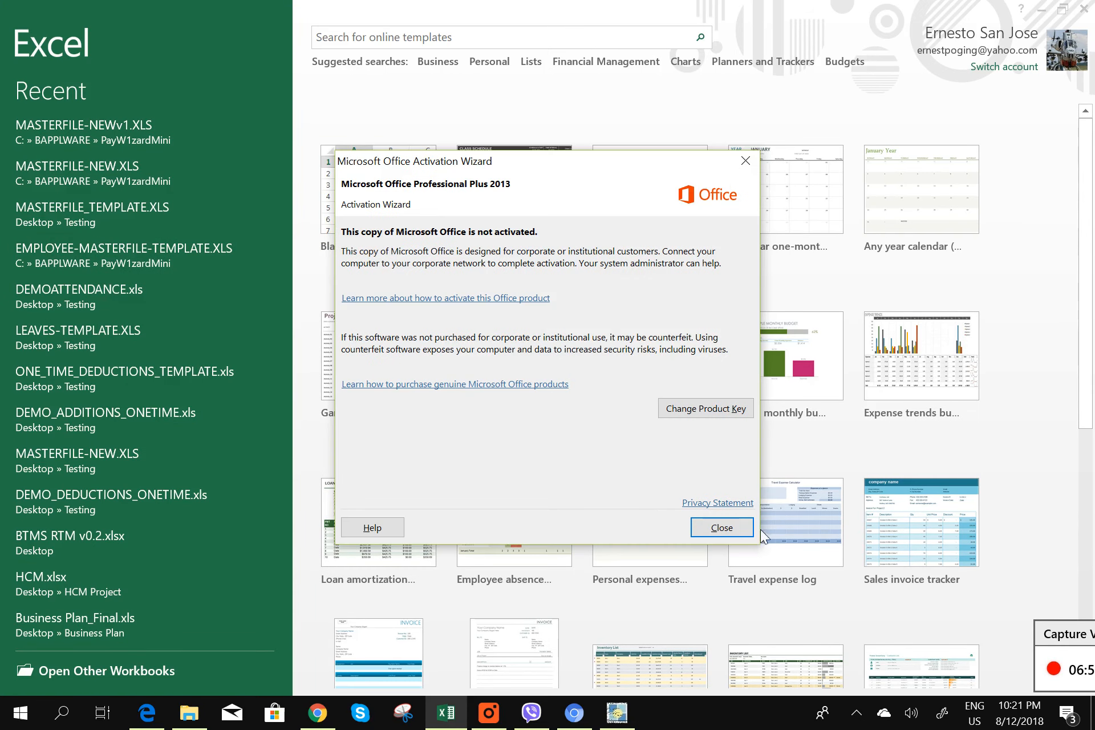
pyautogui.click(741, 523)
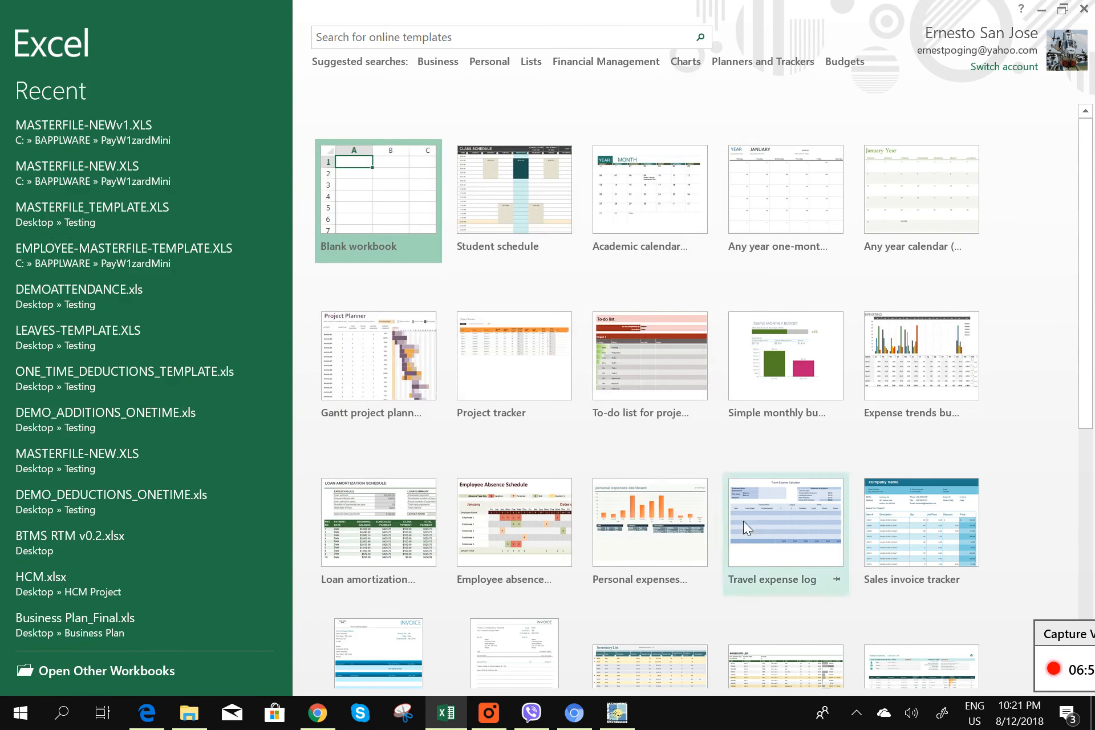
pyautogui.click(90, 285)
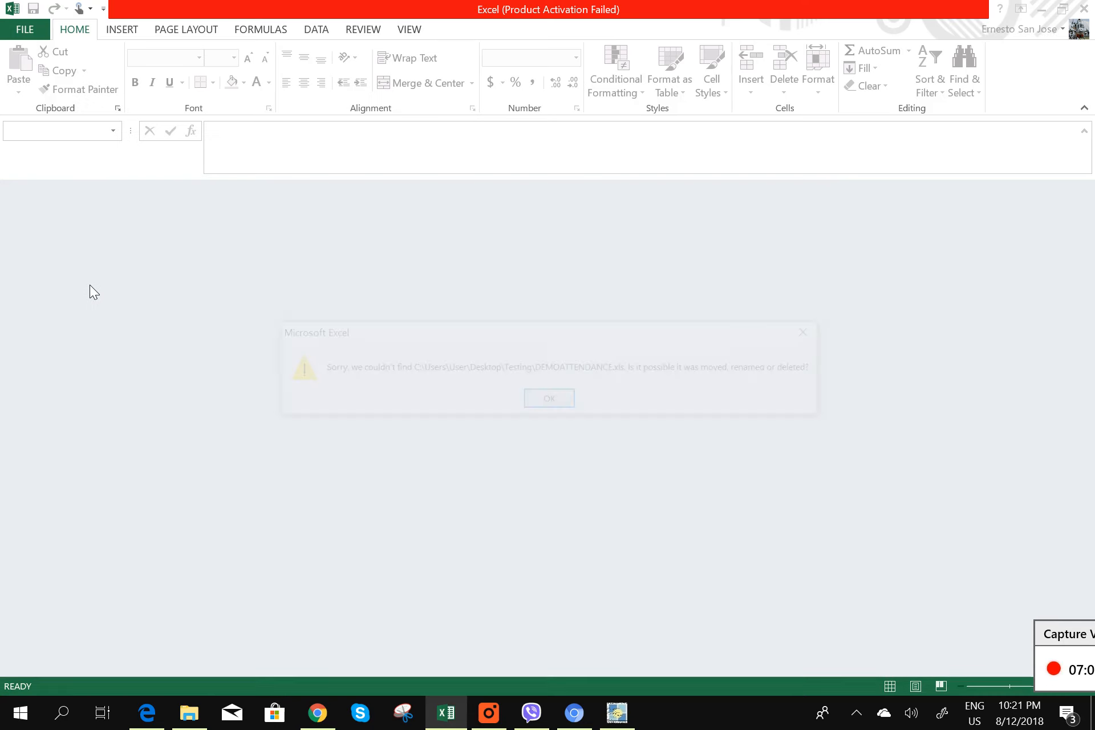
pyautogui.click(531, 406)
pyautogui.click(188, 712)
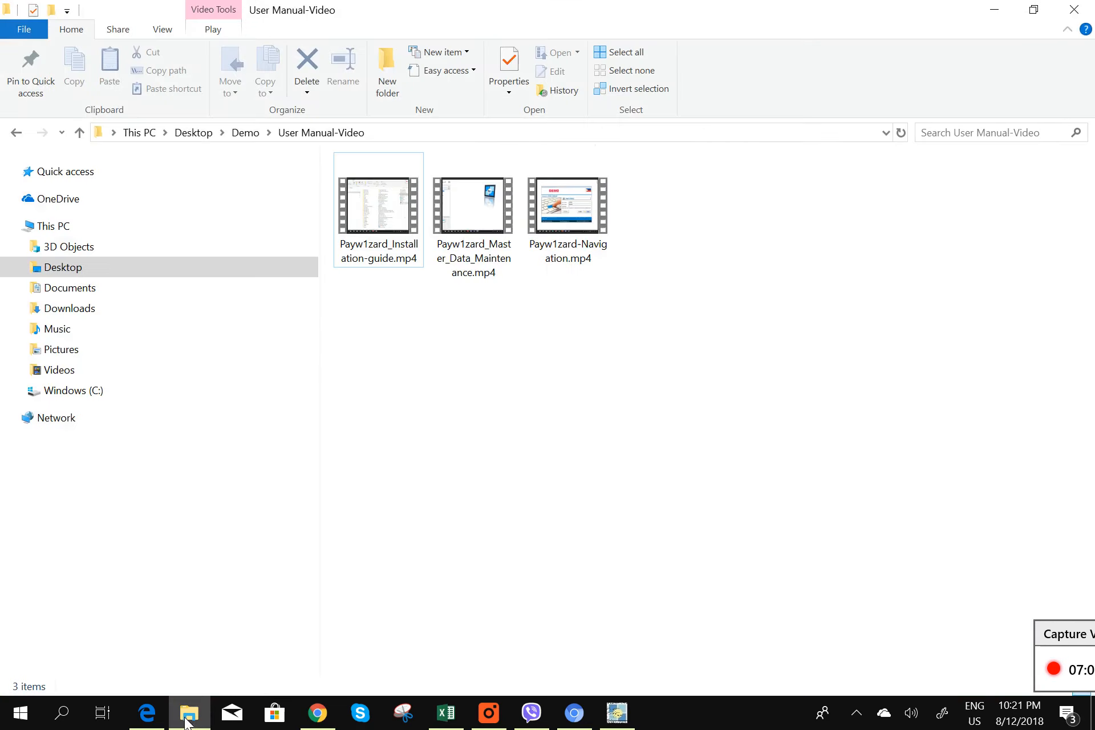
# - Browse to C:\BAPPLWARE\PayW1zardMini and open DEMOATTENDANCE.xls in Excel
pyautogui.click(111, 390)
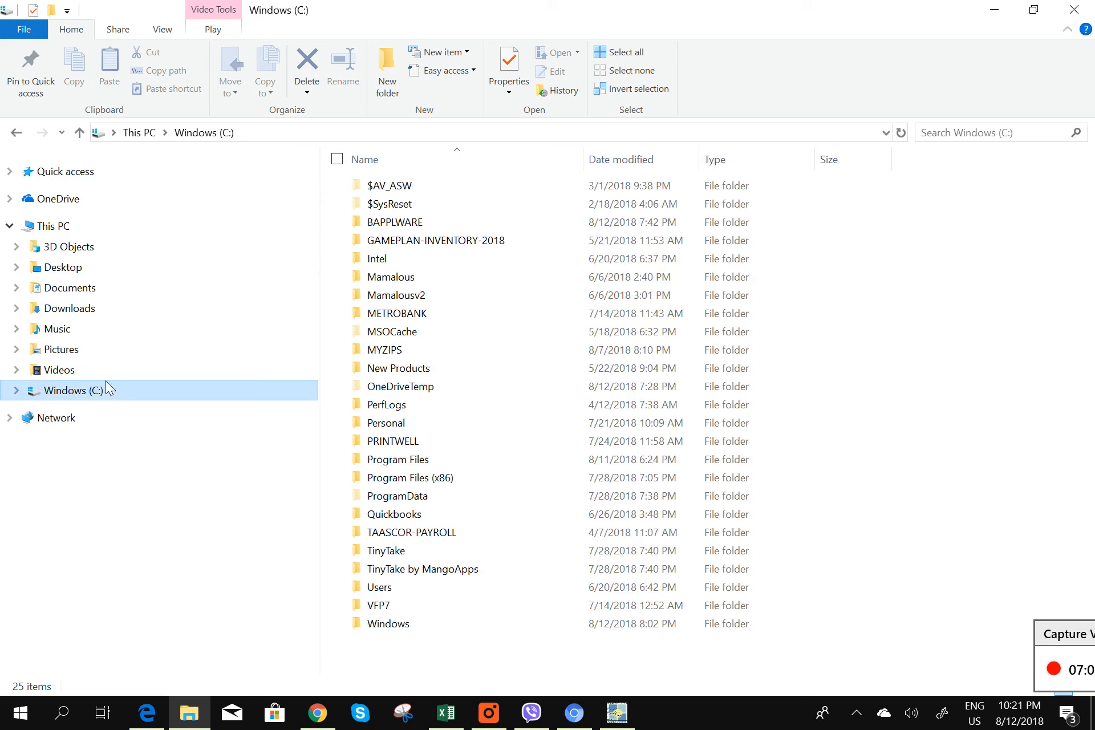
pyautogui.doubleClick(440, 227)
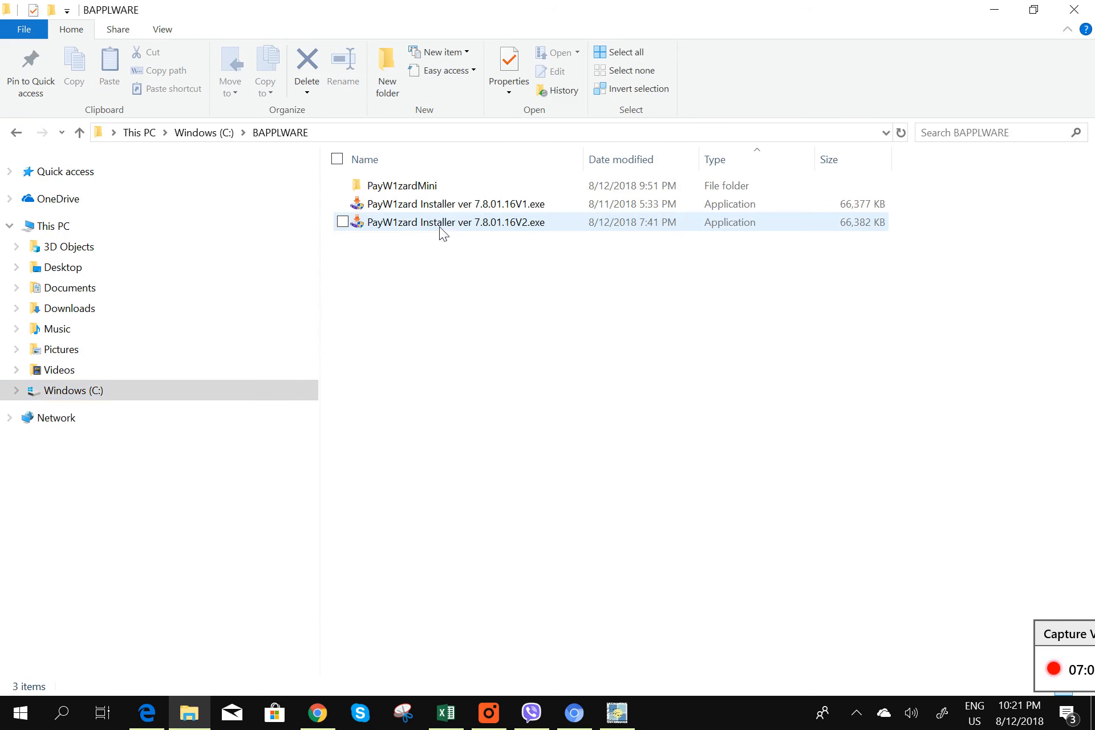
pyautogui.doubleClick(466, 186)
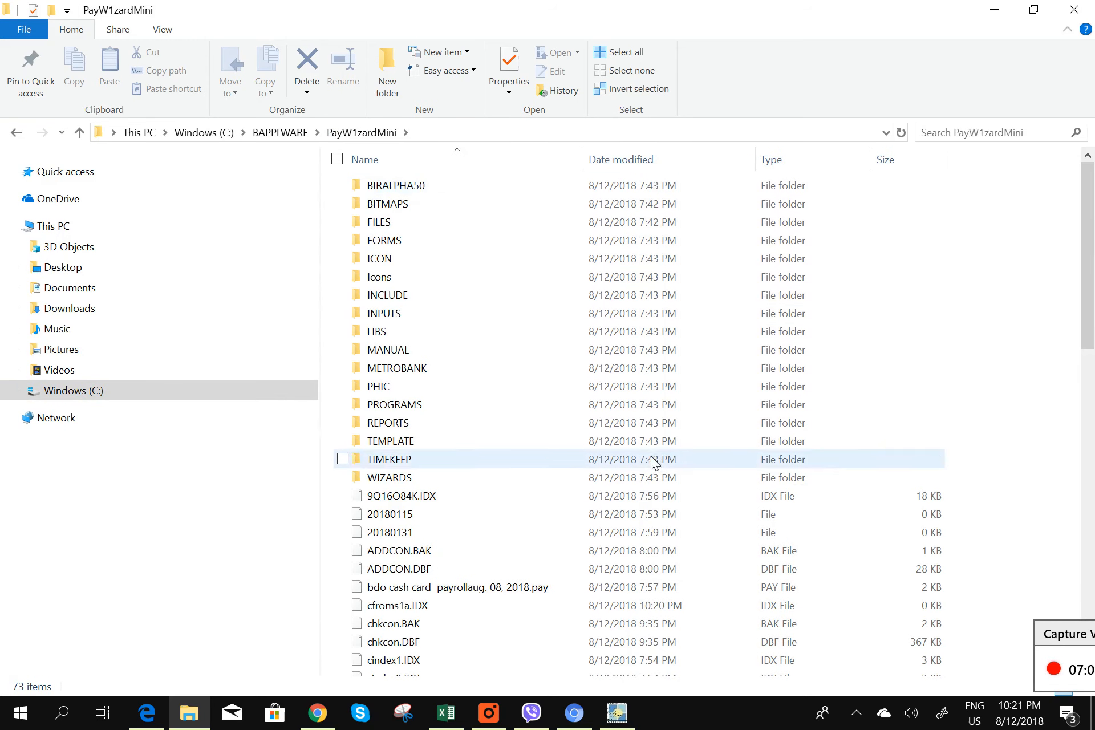
pyautogui.scroll(-5, 653, 468)
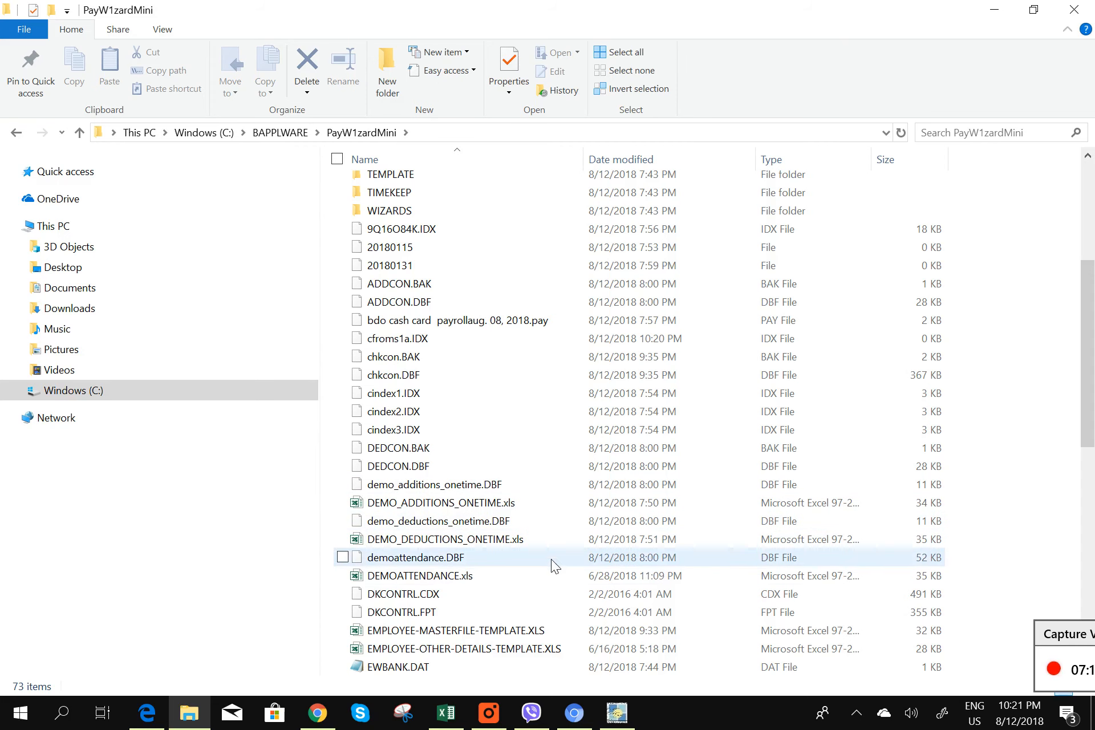
pyautogui.doubleClick(527, 575)
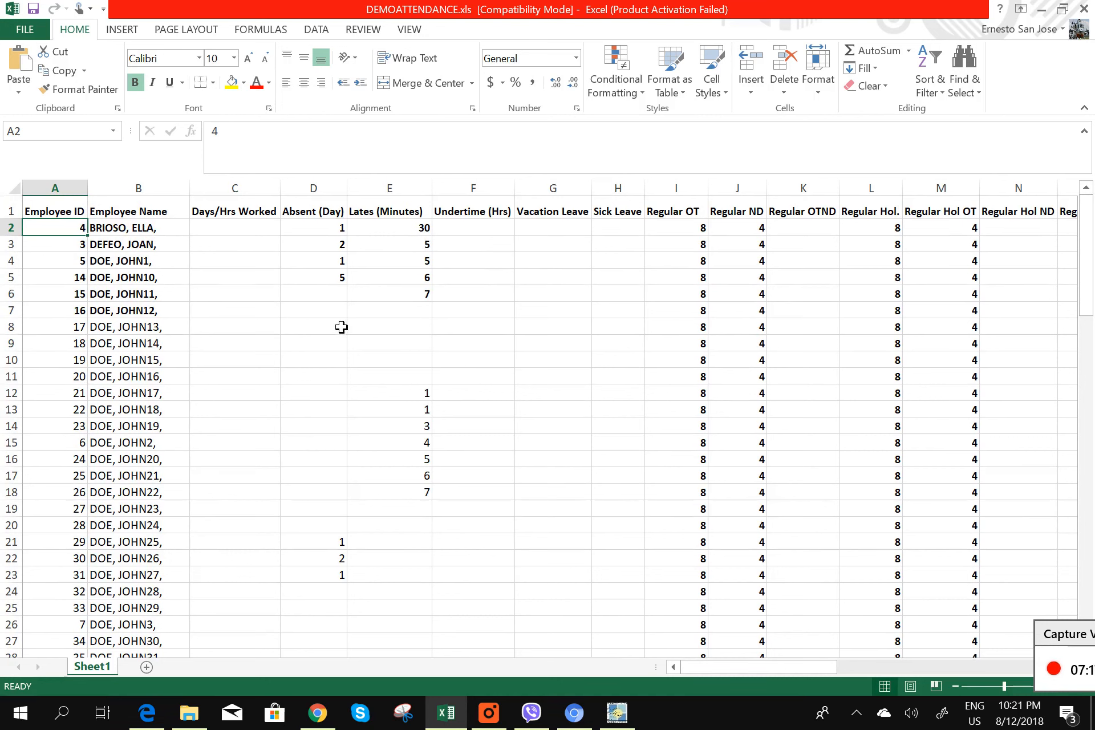
# - Check the first employee's attendance values: days worked, absent days, lates, Regular OT and Regular ND
pyautogui.click(215, 246)
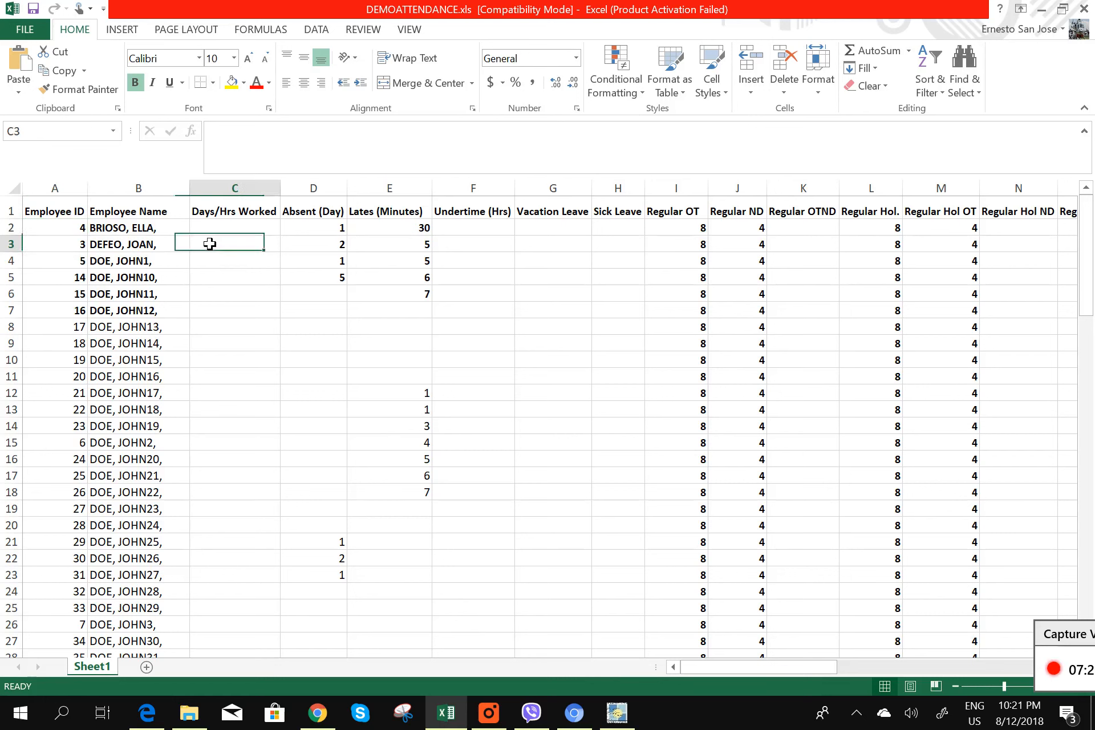
pyautogui.click(334, 230)
pyautogui.click(406, 232)
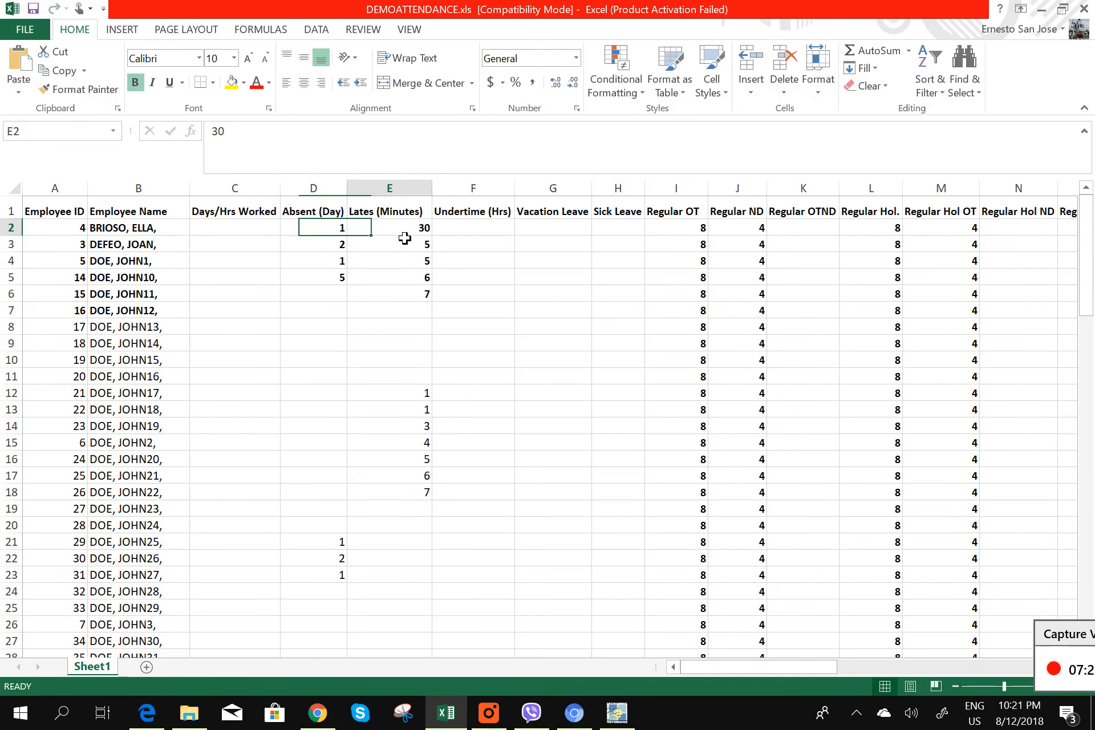
pyautogui.click(682, 233)
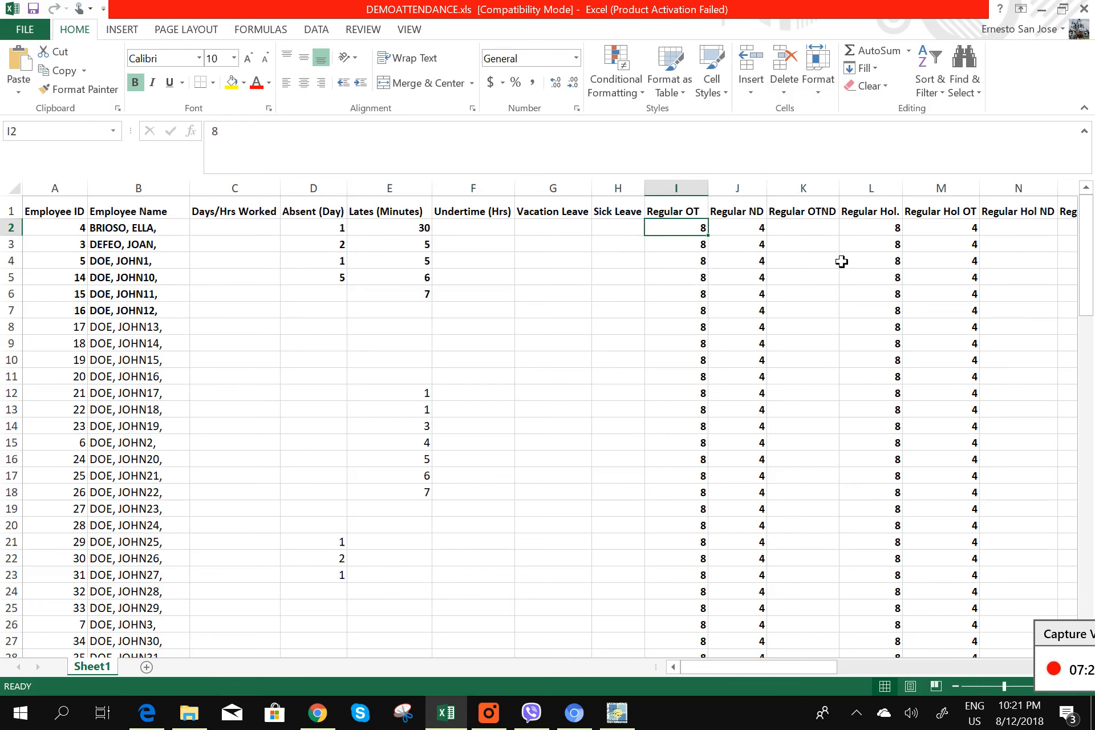
pyautogui.click(760, 229)
pyautogui.moveTo(829, 668); pyautogui.dragTo(736, 666)
pyautogui.scroll(-4, 725, 409)
pyautogui.scroll(-9, 482, 491)
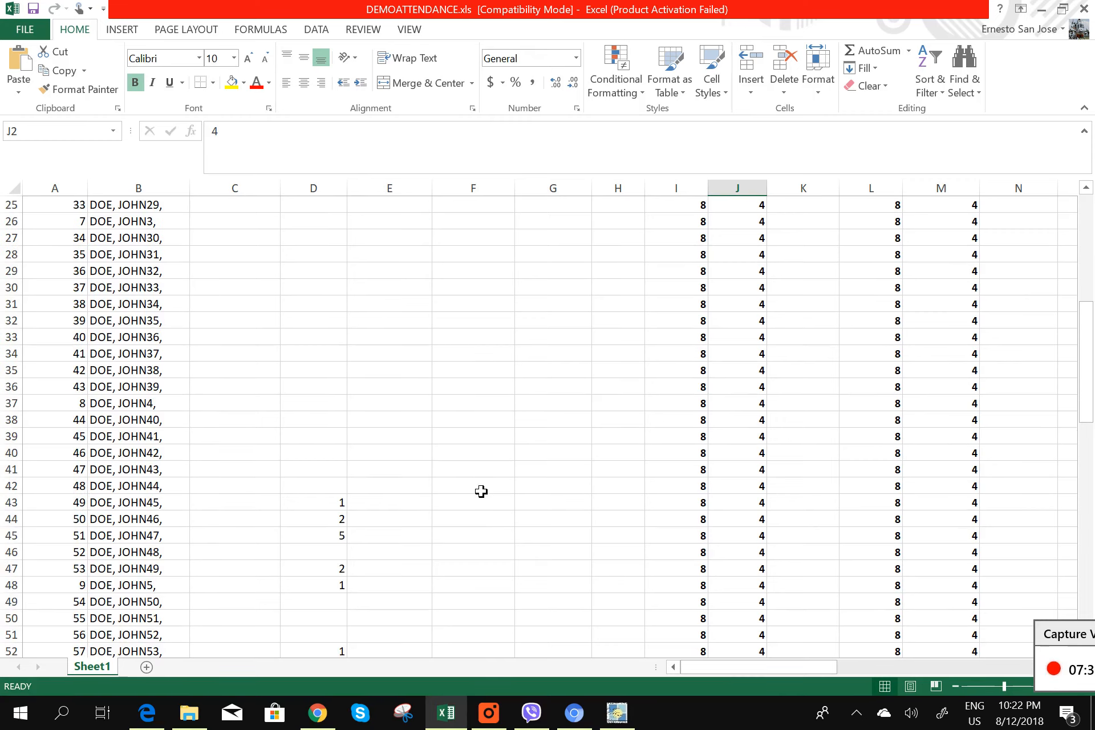
pyautogui.scroll(-13, 483, 491)
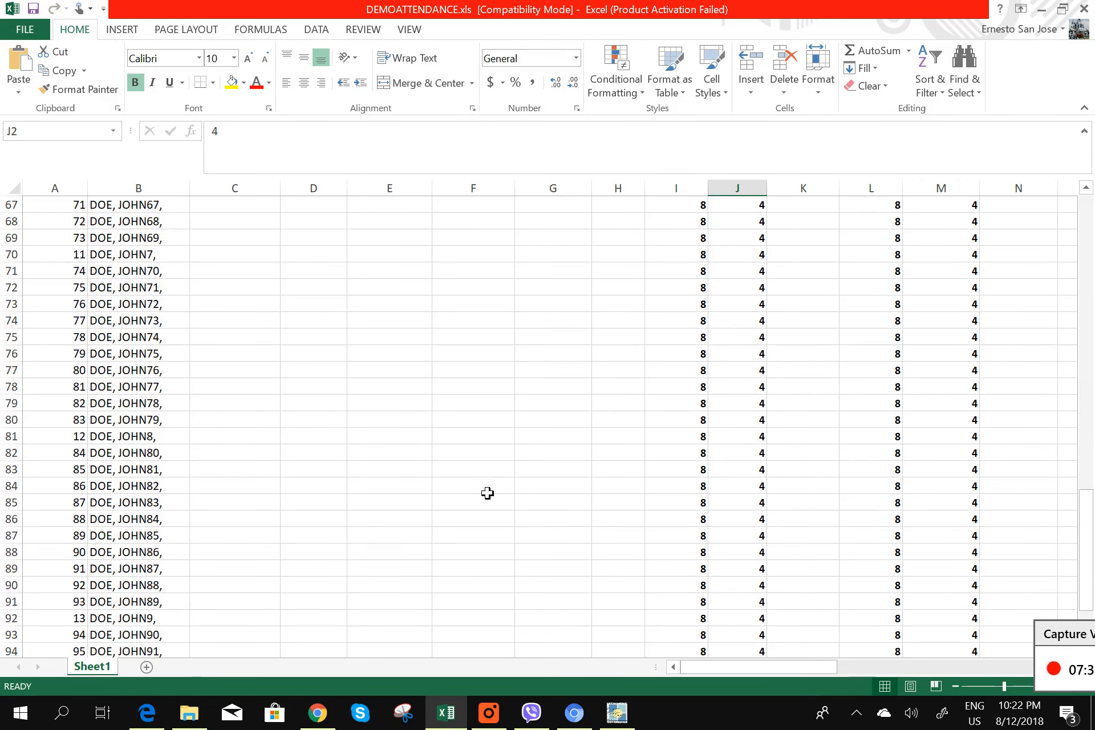
pyautogui.scroll(8, 490, 484)
pyautogui.scroll(18, 490, 484)
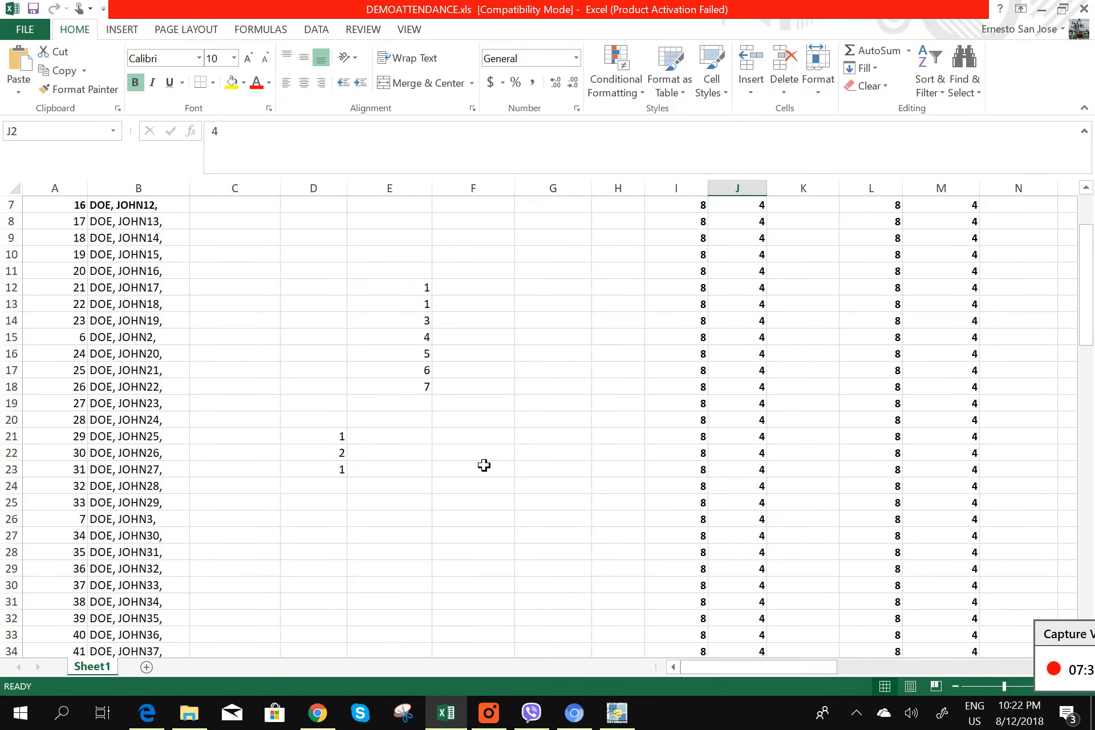
# - Save the workbook over DEMOATTENDANCE.xls in PayW1zardMini, confirming the replace, and close Excel
pyautogui.click(25, 32)
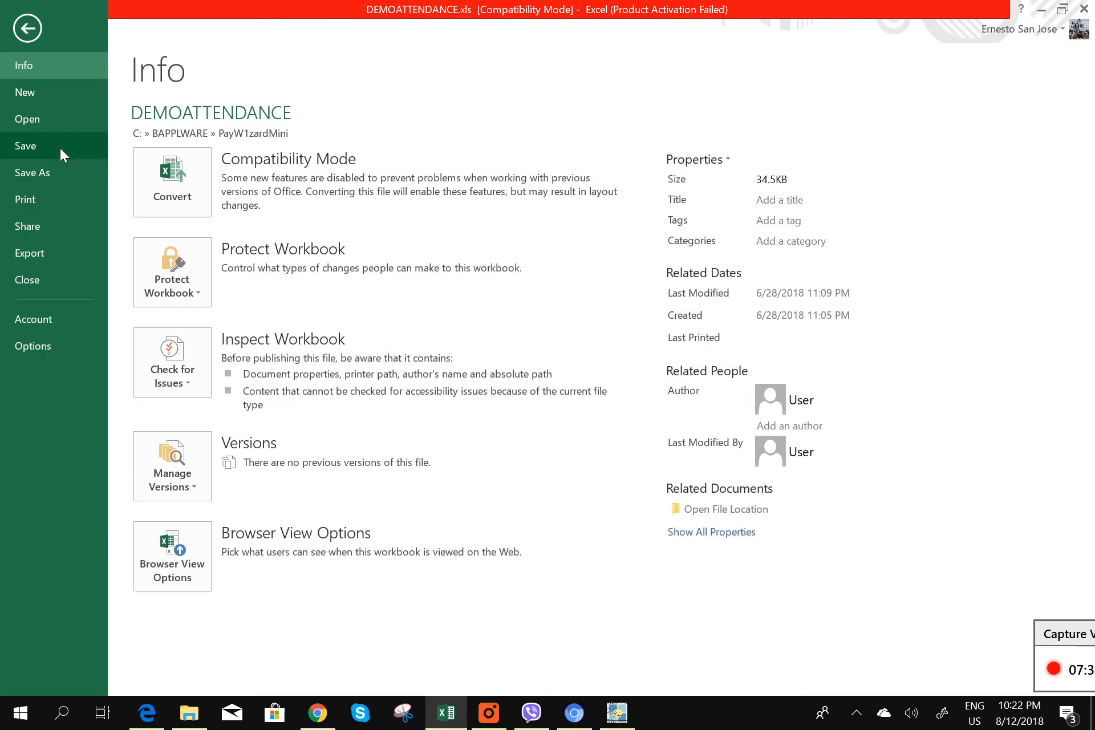
pyautogui.click(57, 172)
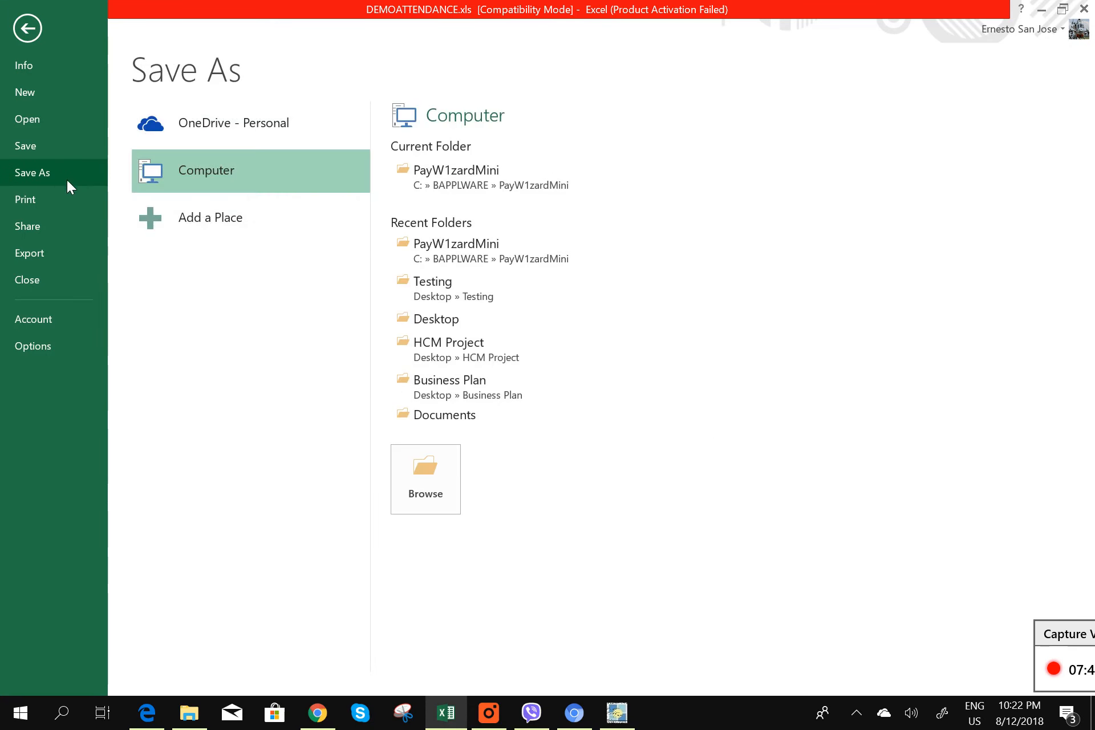
pyautogui.click(449, 179)
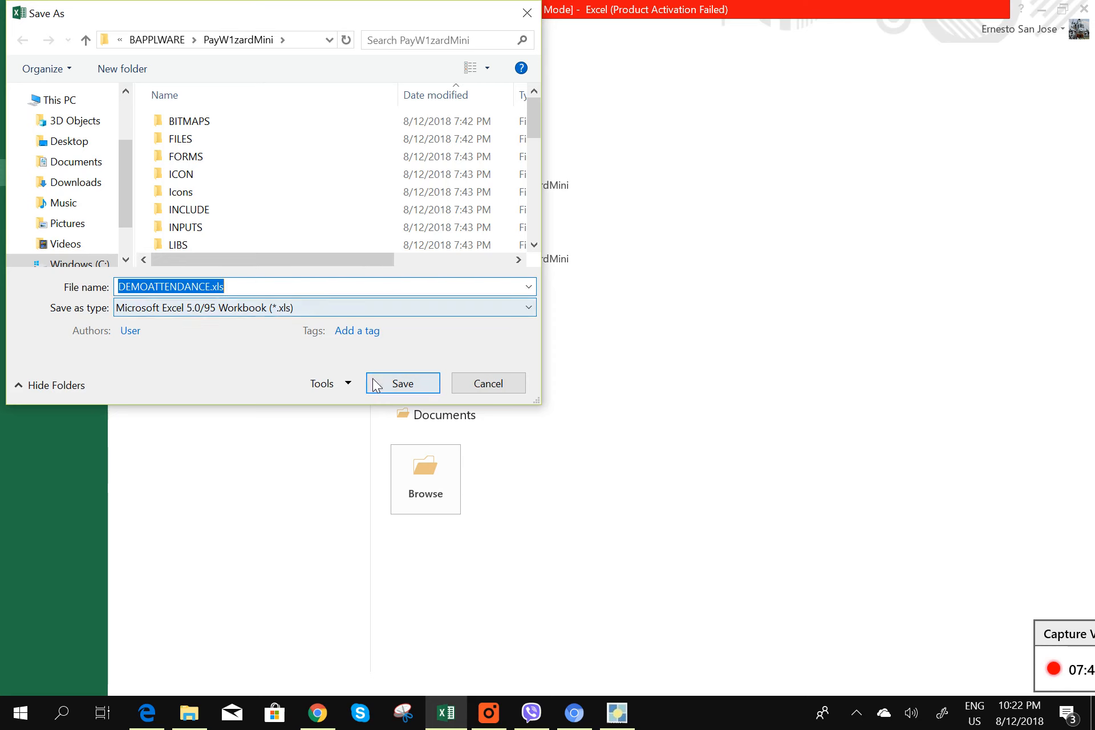
pyautogui.click(402, 384)
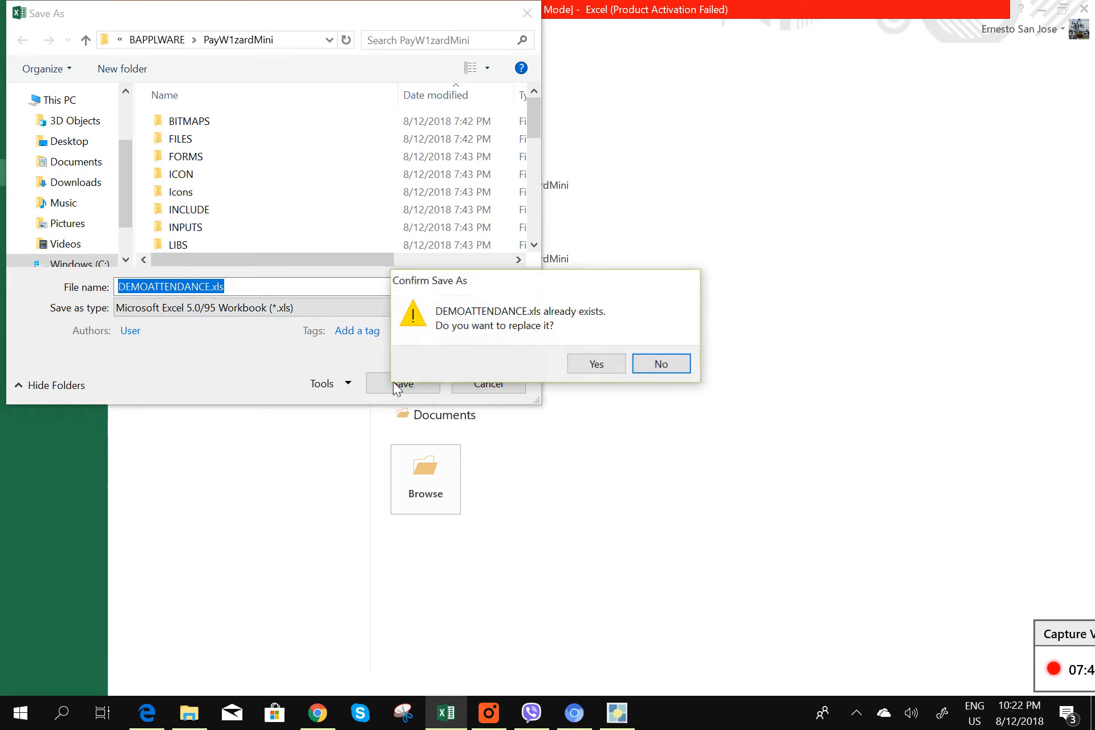
pyautogui.click(597, 366)
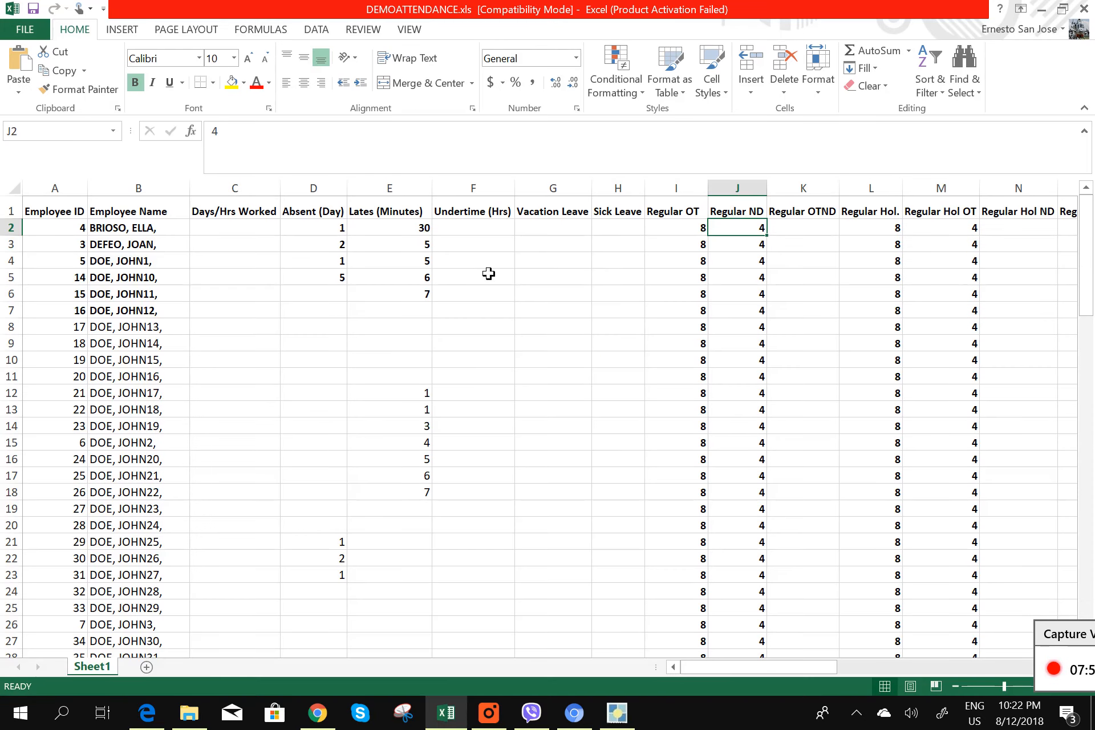
pyautogui.click(1083, 9)
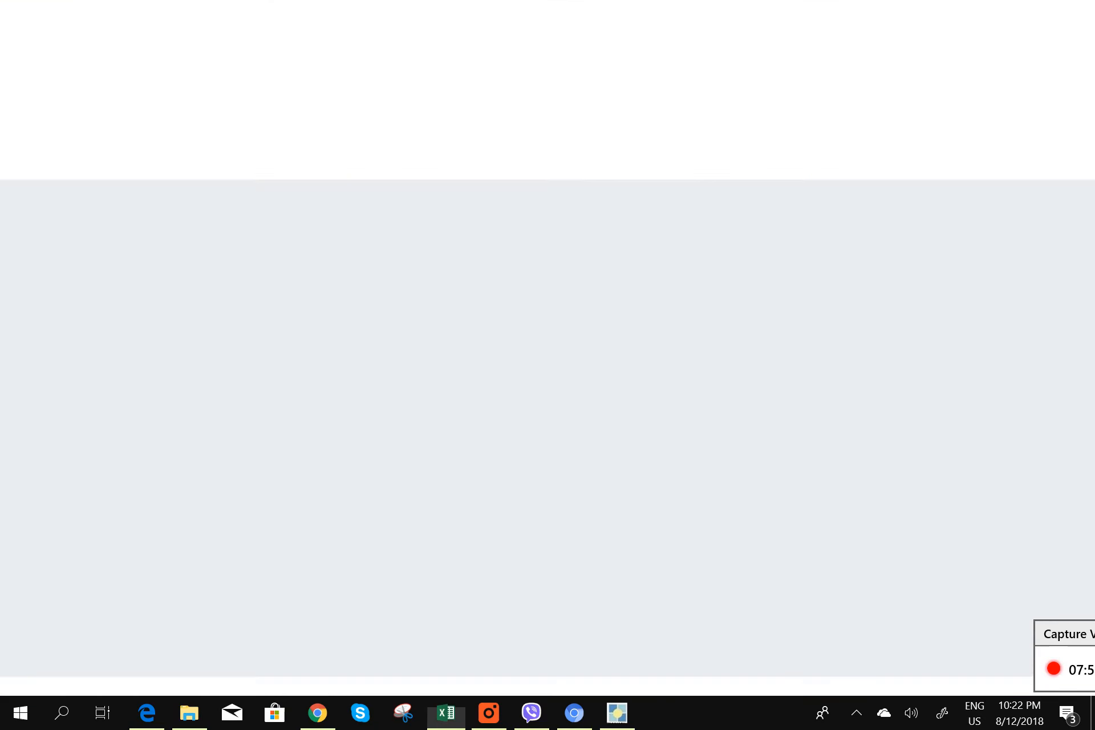
# - Close all tabs of the Edge help window and bring back PayW1zard's Feb 1–15 payroll worksheet
pyautogui.click(1085, 29)
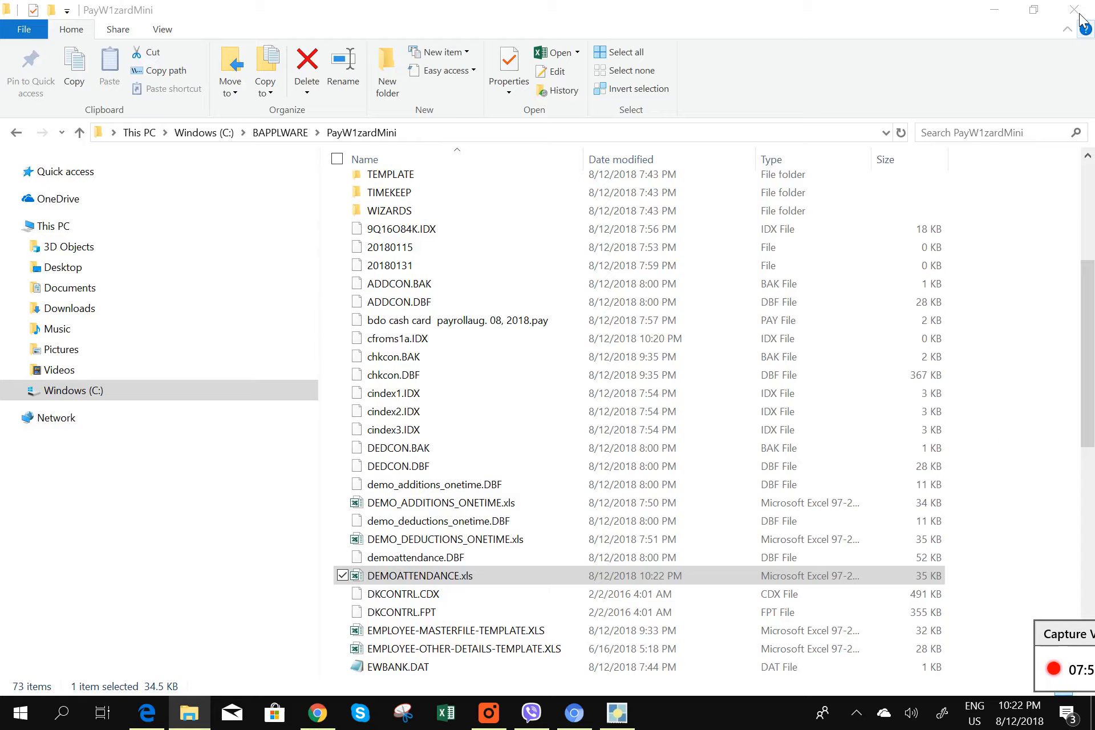
pyautogui.click(1073, 16)
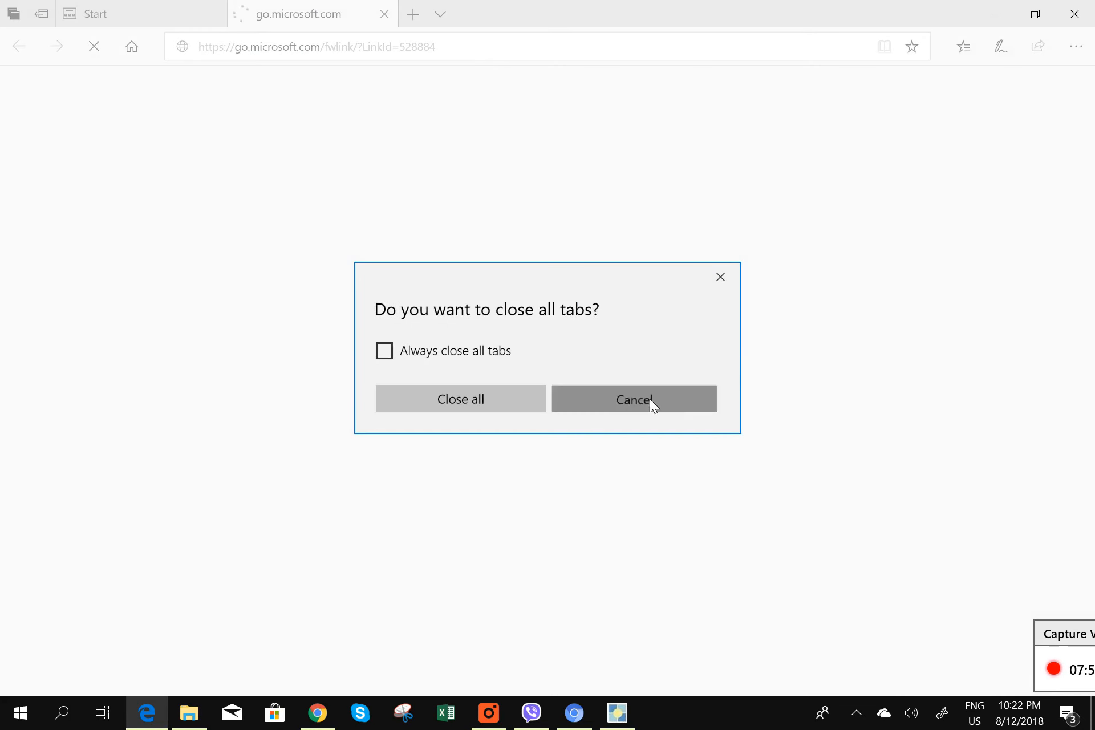
pyautogui.click(649, 401)
pyautogui.click(1070, 17)
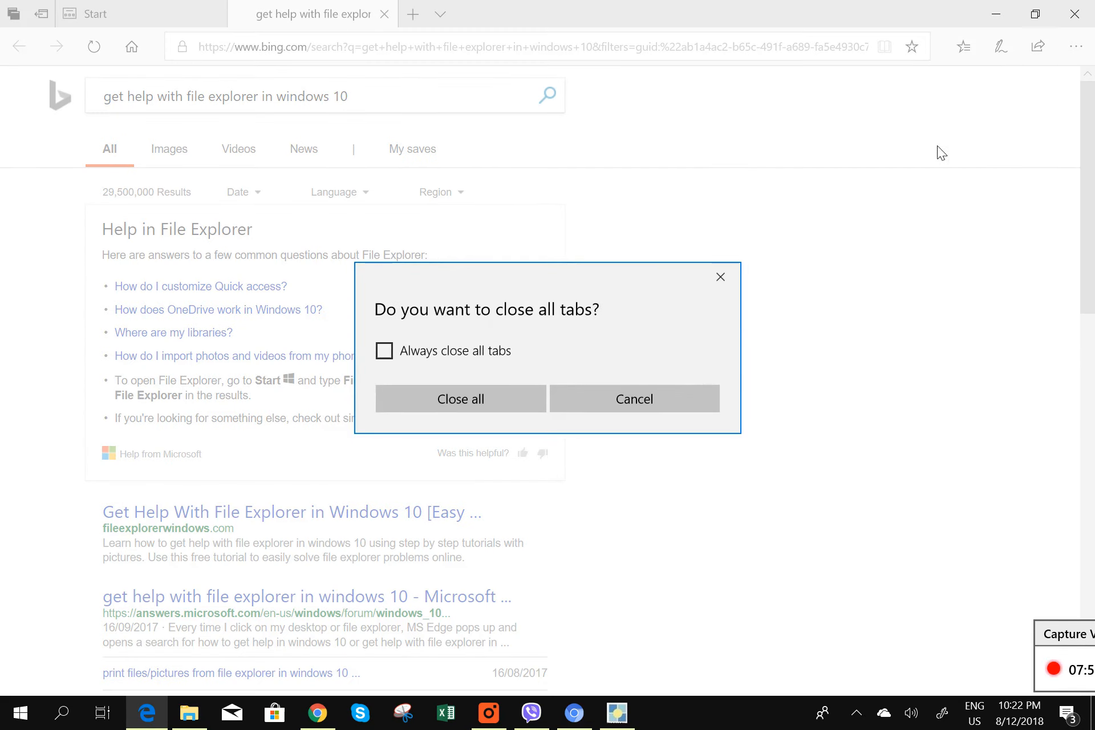
pyautogui.click(494, 398)
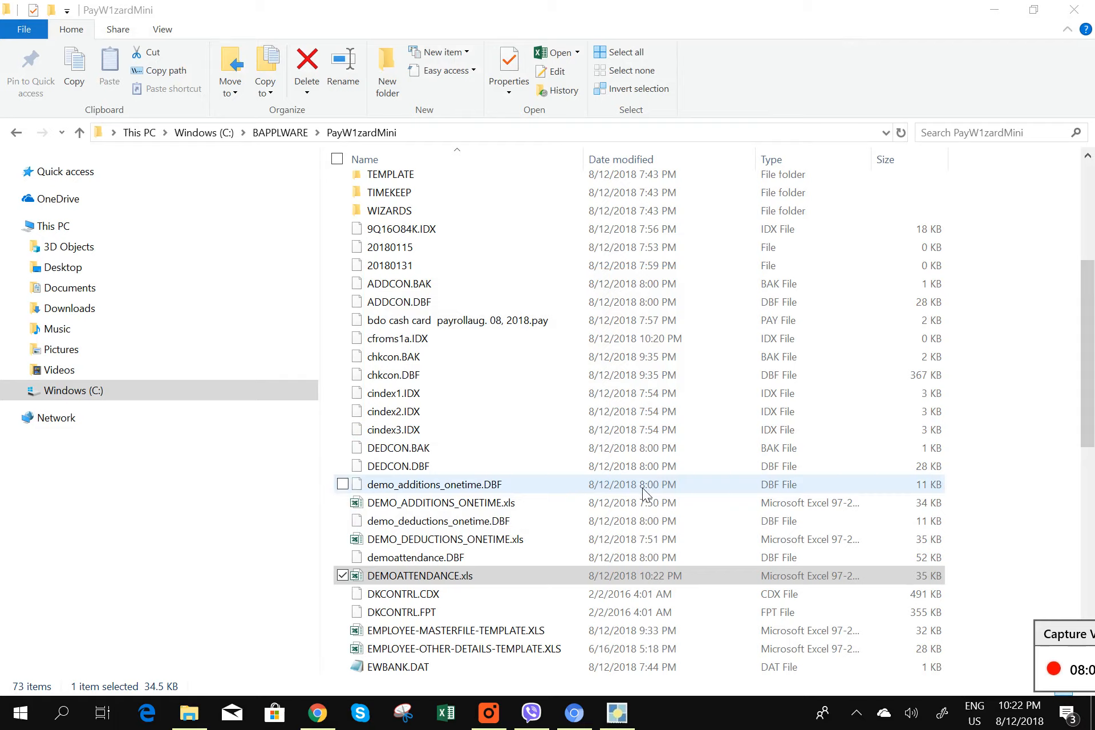
pyautogui.click(617, 712)
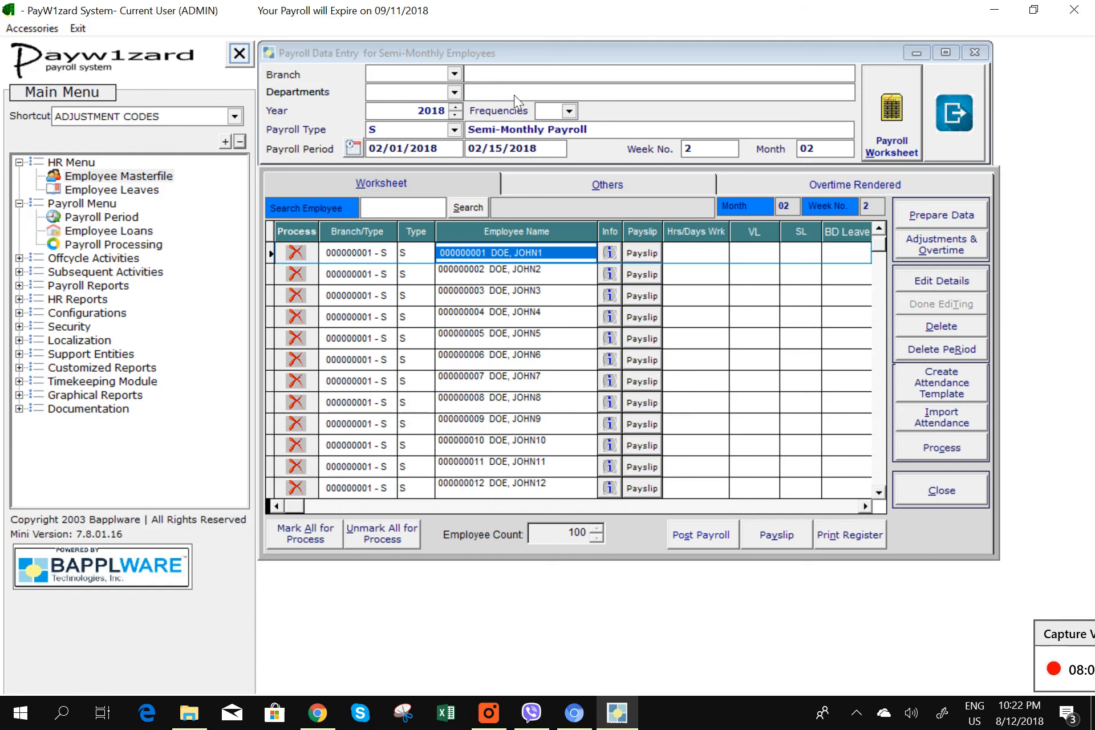
# - Import attendance from DEMOATTENDANCE.xls in PayW1zardMini, confirming each prompt through Done importing
pyautogui.click(916, 410)
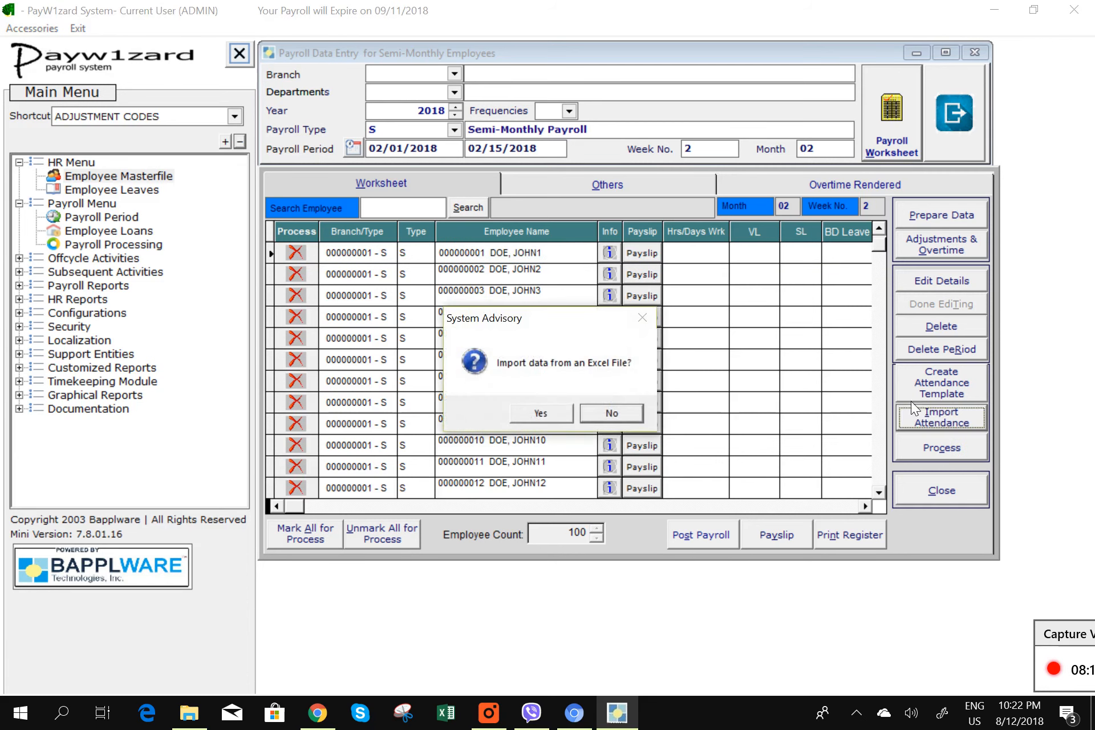
pyautogui.click(559, 416)
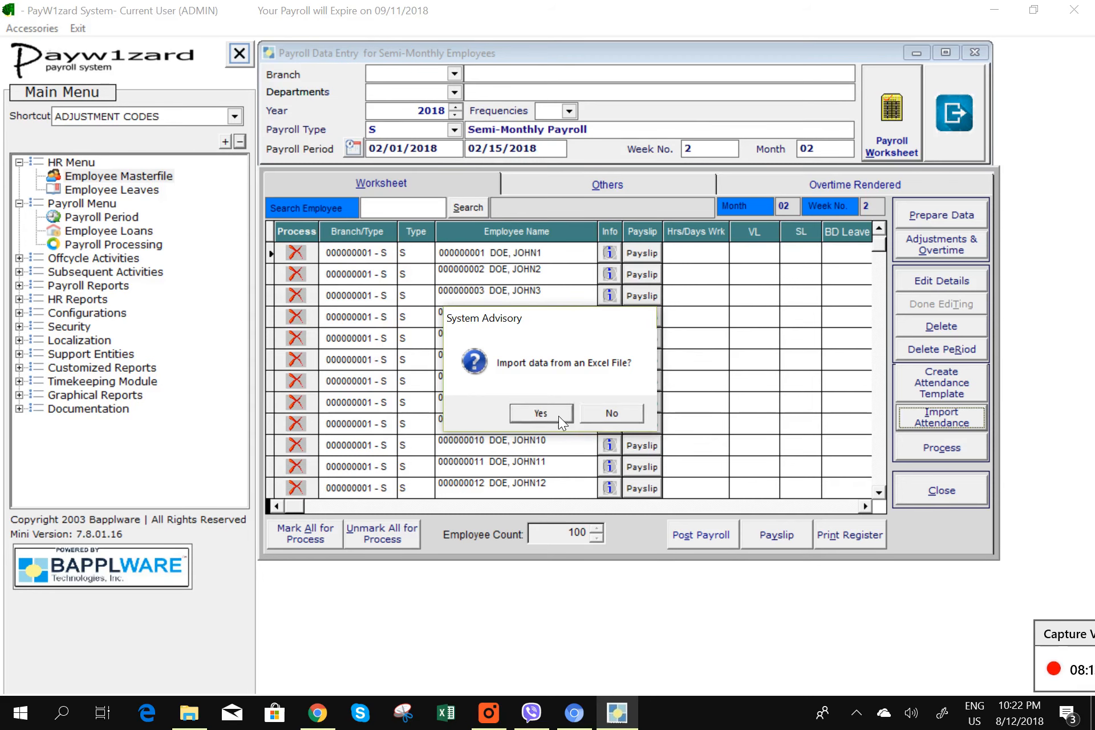
pyautogui.click(609, 416)
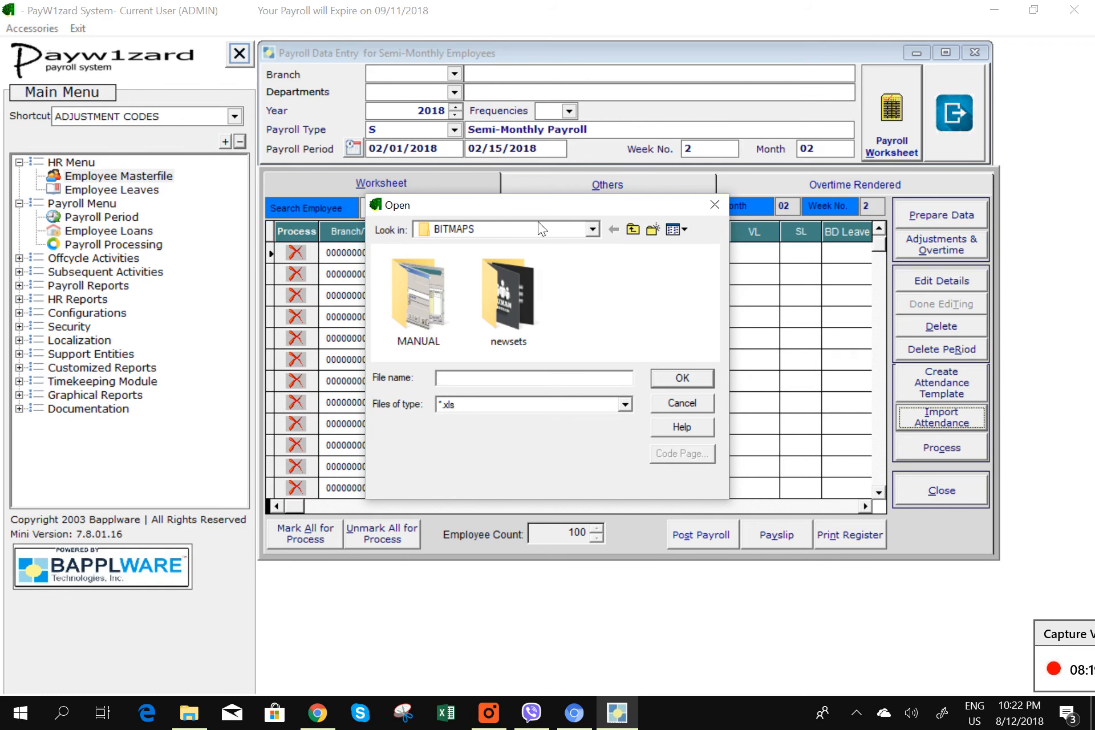
pyautogui.click(591, 234)
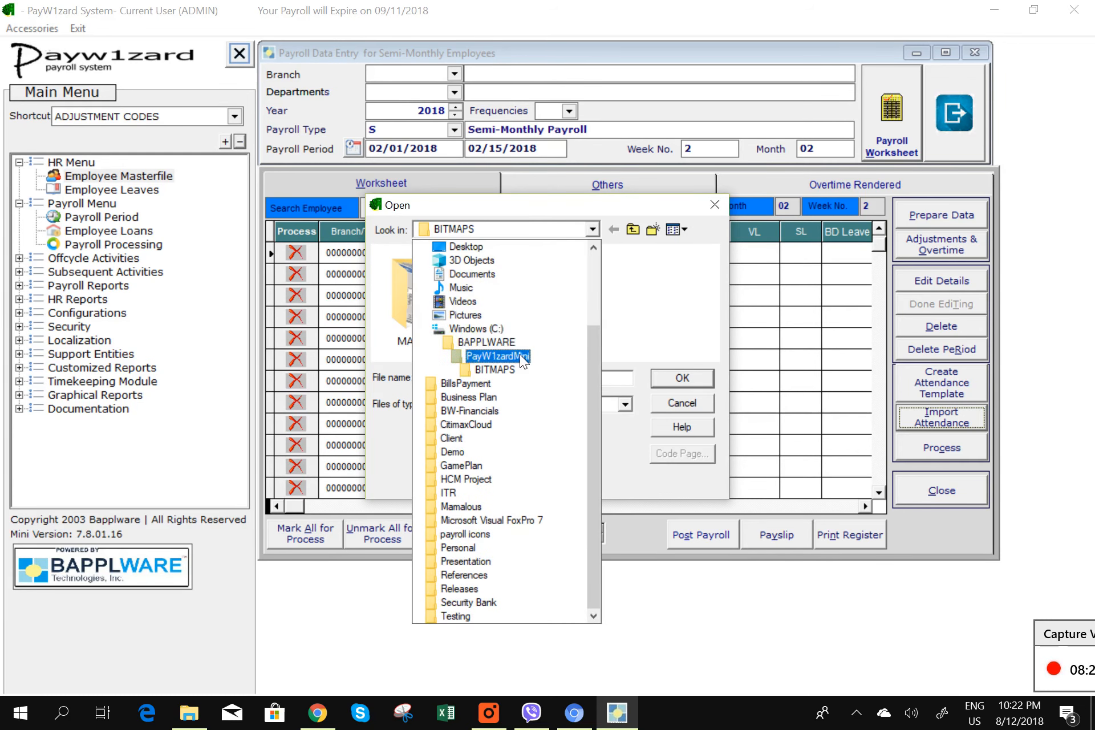
pyautogui.click(520, 352)
pyautogui.click(657, 254)
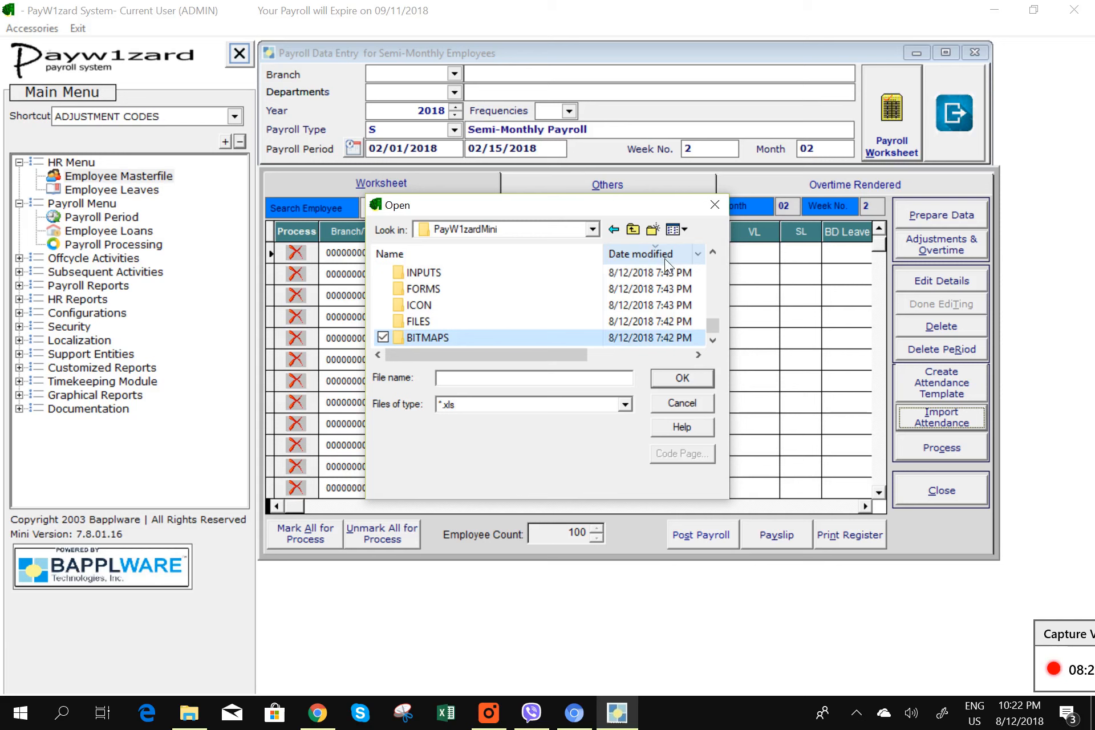
pyautogui.click(660, 255)
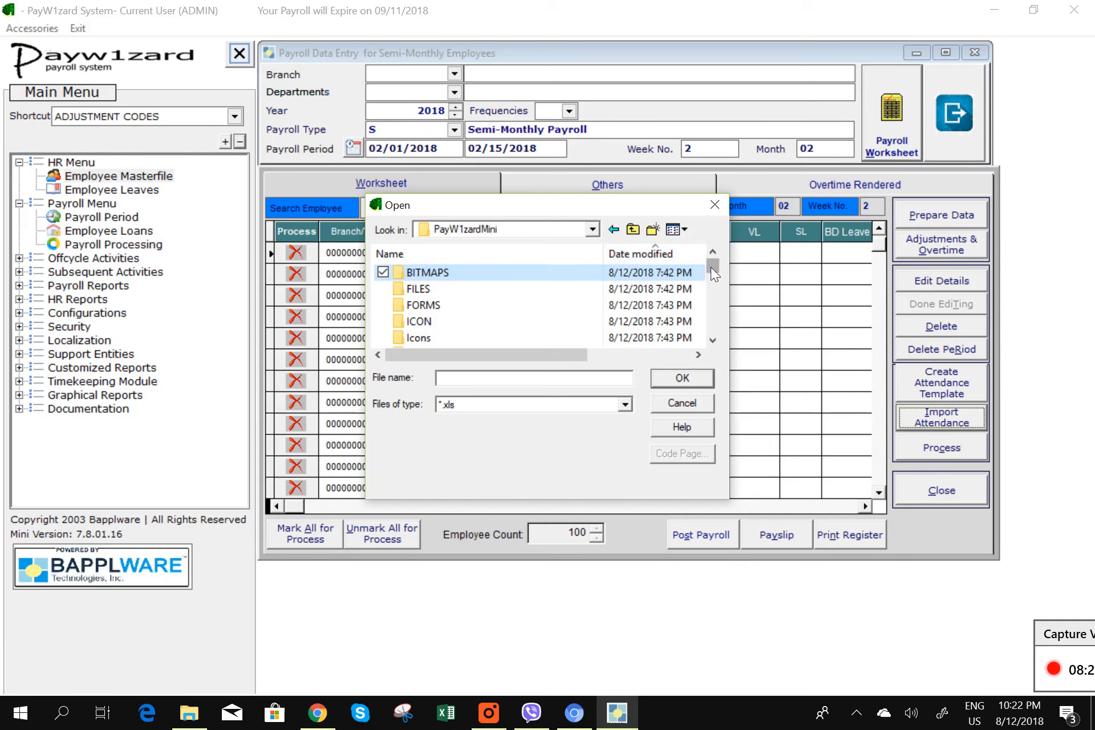
pyautogui.click(658, 253)
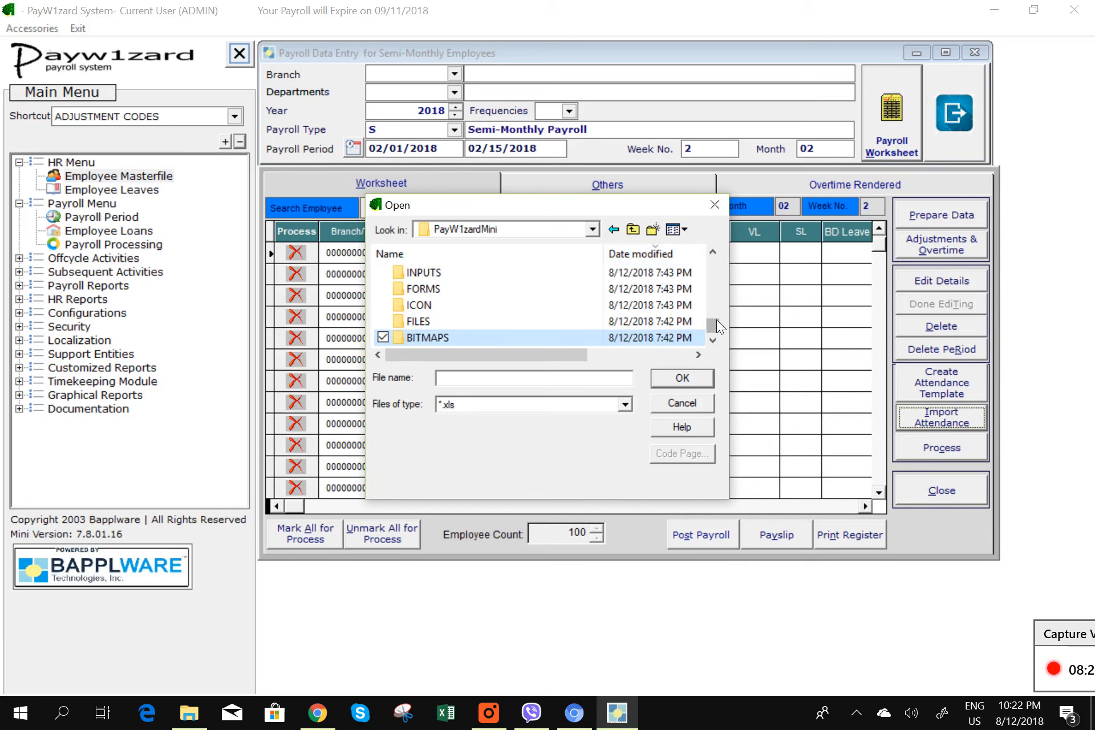
pyautogui.moveTo(716, 319); pyautogui.dragTo(699, 247)
pyautogui.click(536, 269)
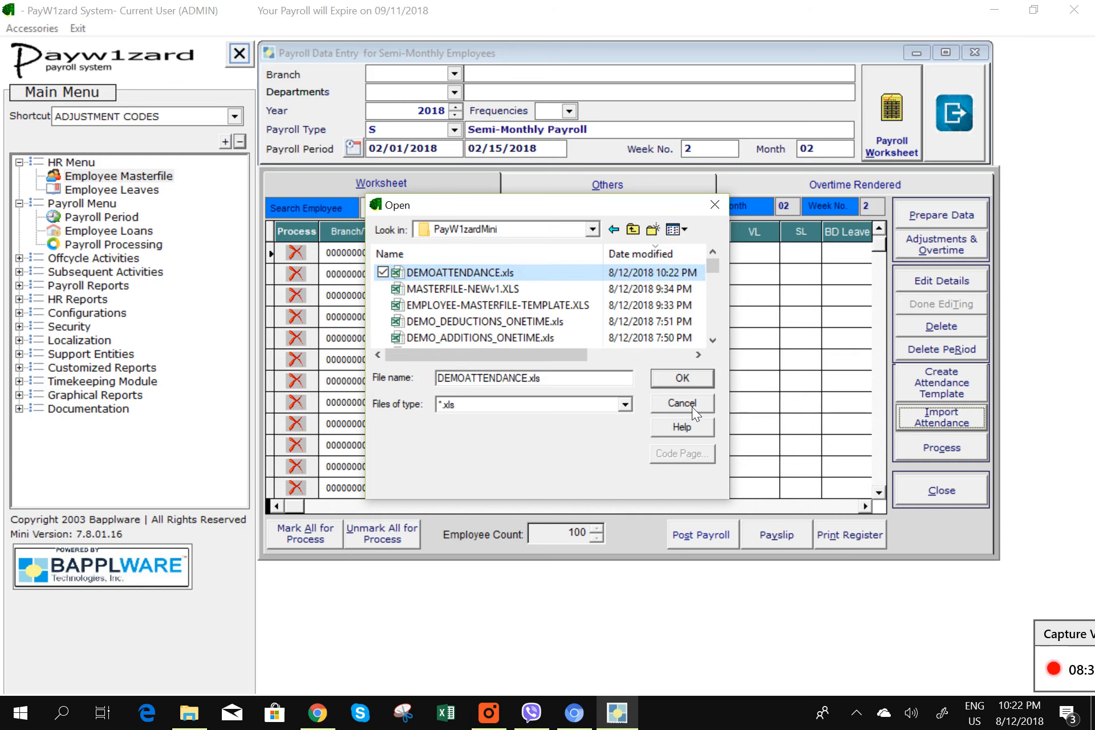
pyautogui.click(687, 381)
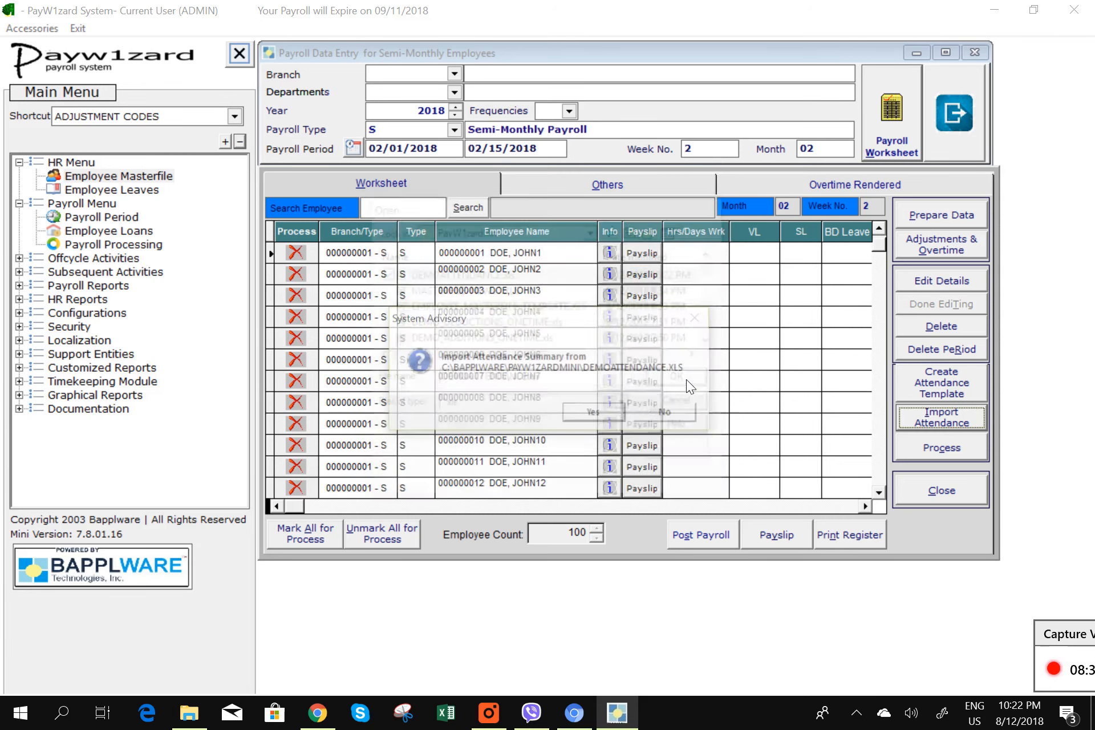
pyautogui.click(610, 413)
pyautogui.click(693, 410)
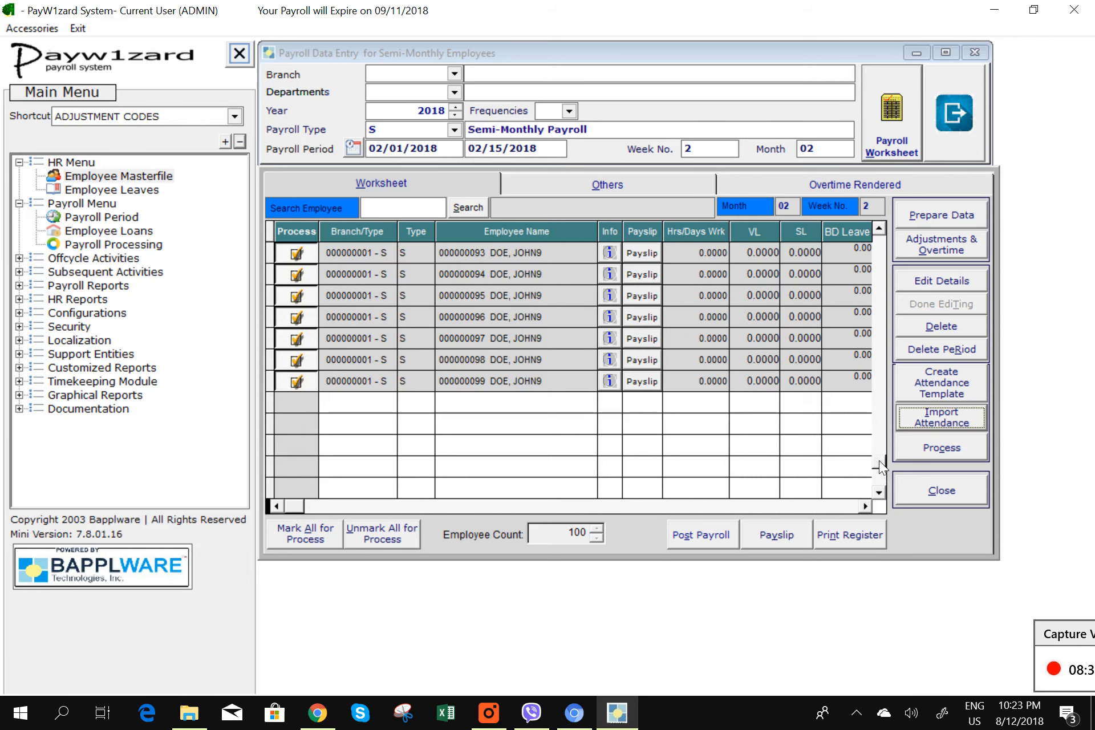
# - Scroll to the top of the imported worksheet and resize the Employee Name column
pyautogui.scroll(4, 878, 460)
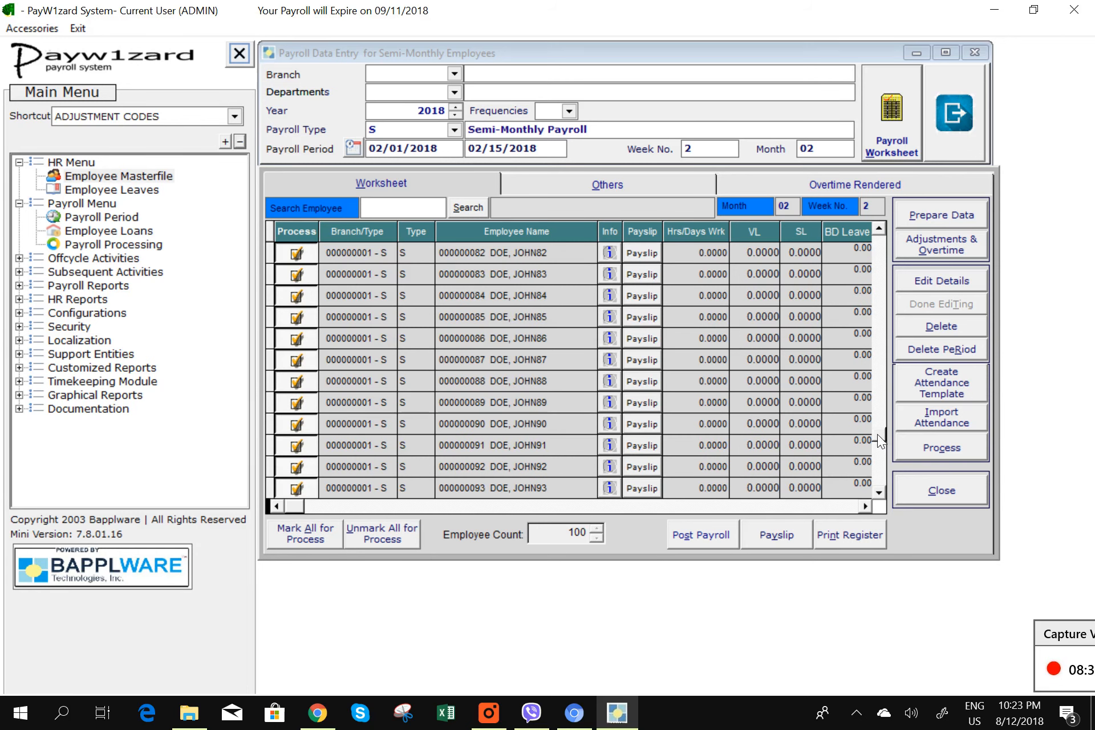
pyautogui.moveTo(877, 433); pyautogui.dragTo(835, 207)
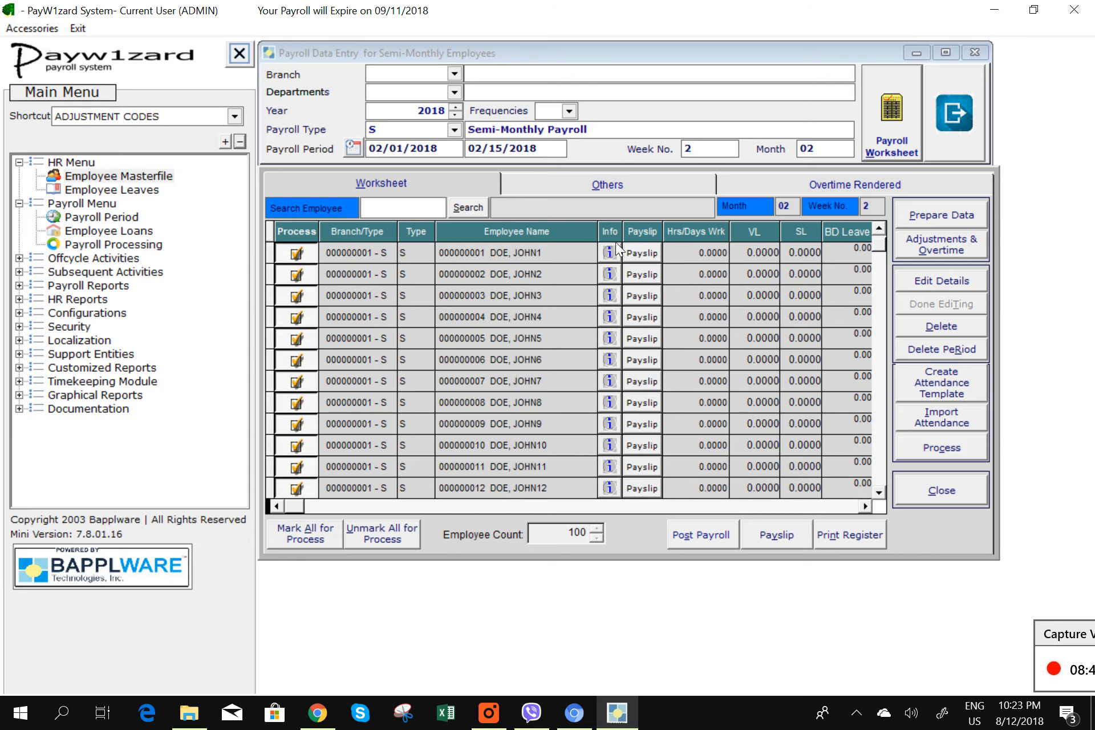
pyautogui.moveTo(605, 232); pyautogui.dragTo(635, 234)
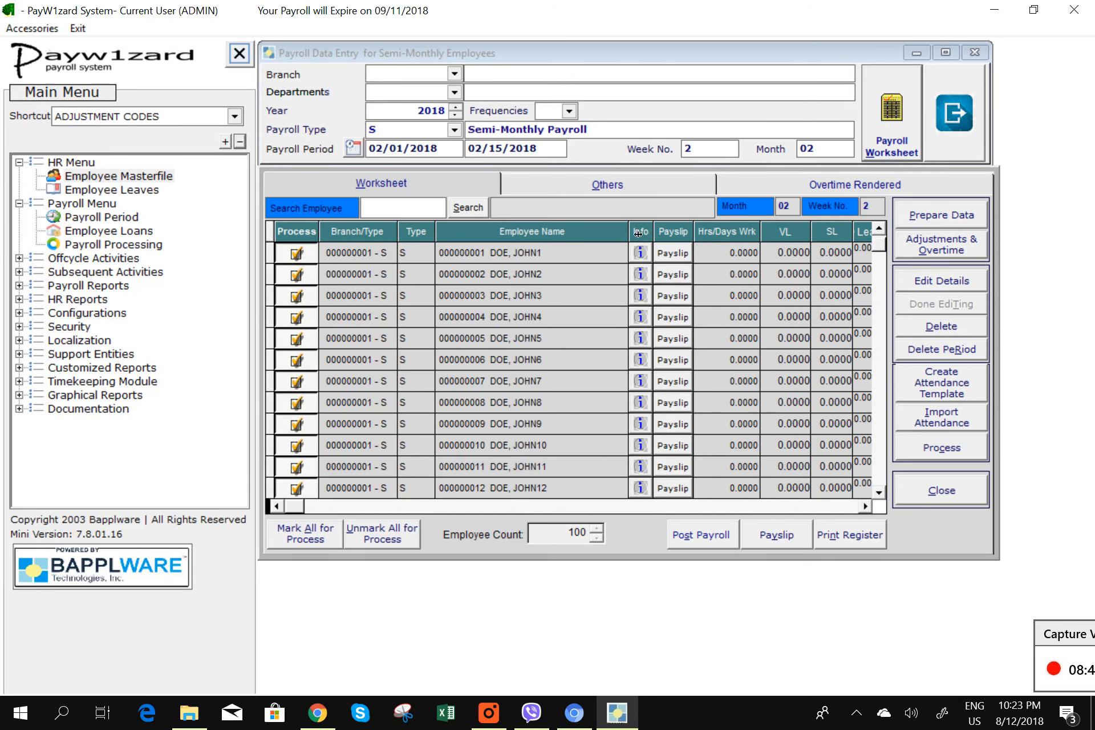
pyautogui.moveTo(637, 239); pyautogui.dragTo(614, 238)
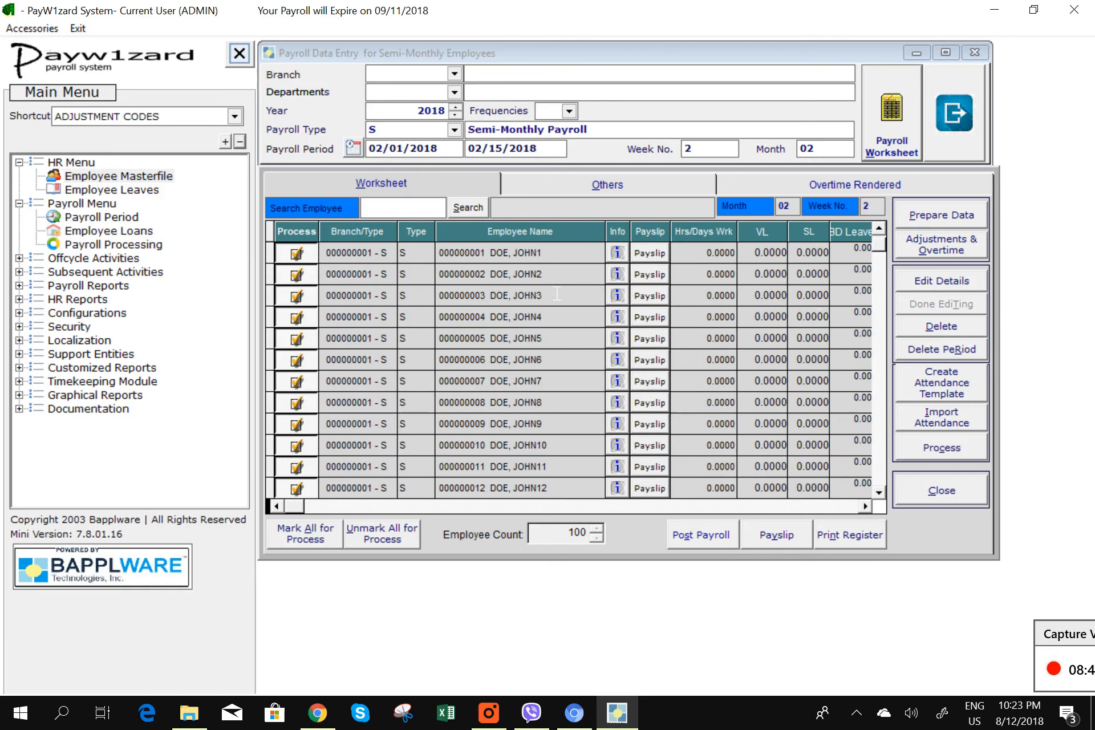
# - Enter 2 absences and 12 excess Regular OT hours for JOHN2 DOE, then open his Other Additions
pyautogui.doubleClick(544, 274)
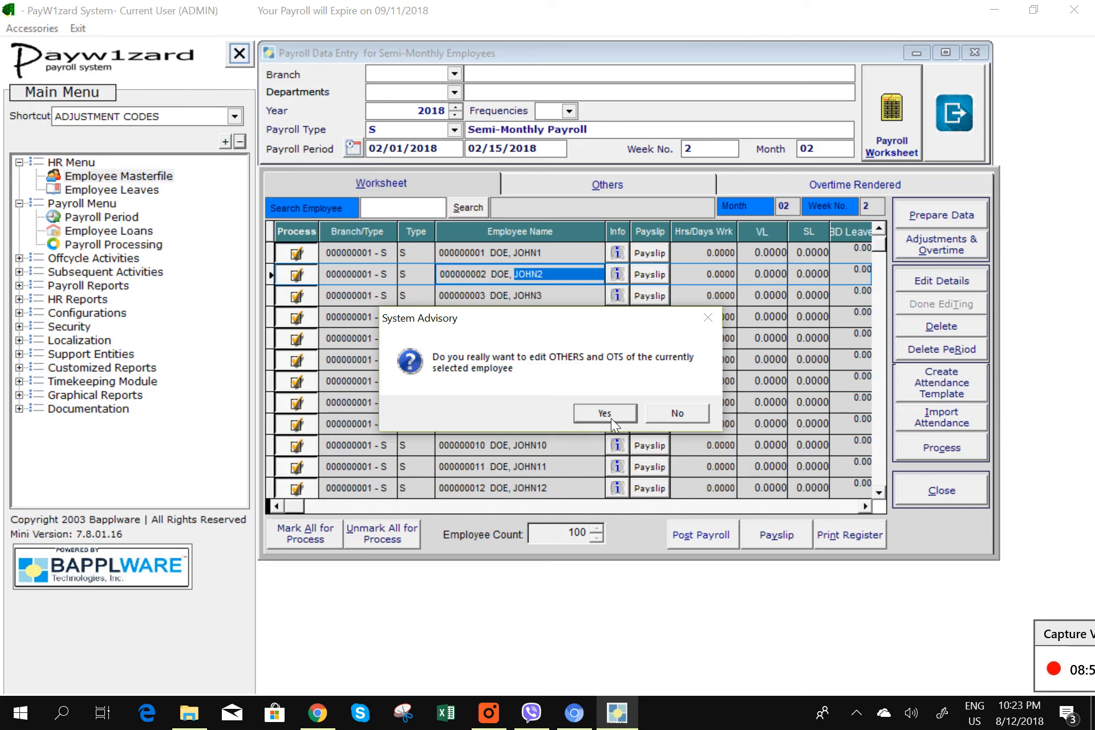
pyautogui.click(606, 415)
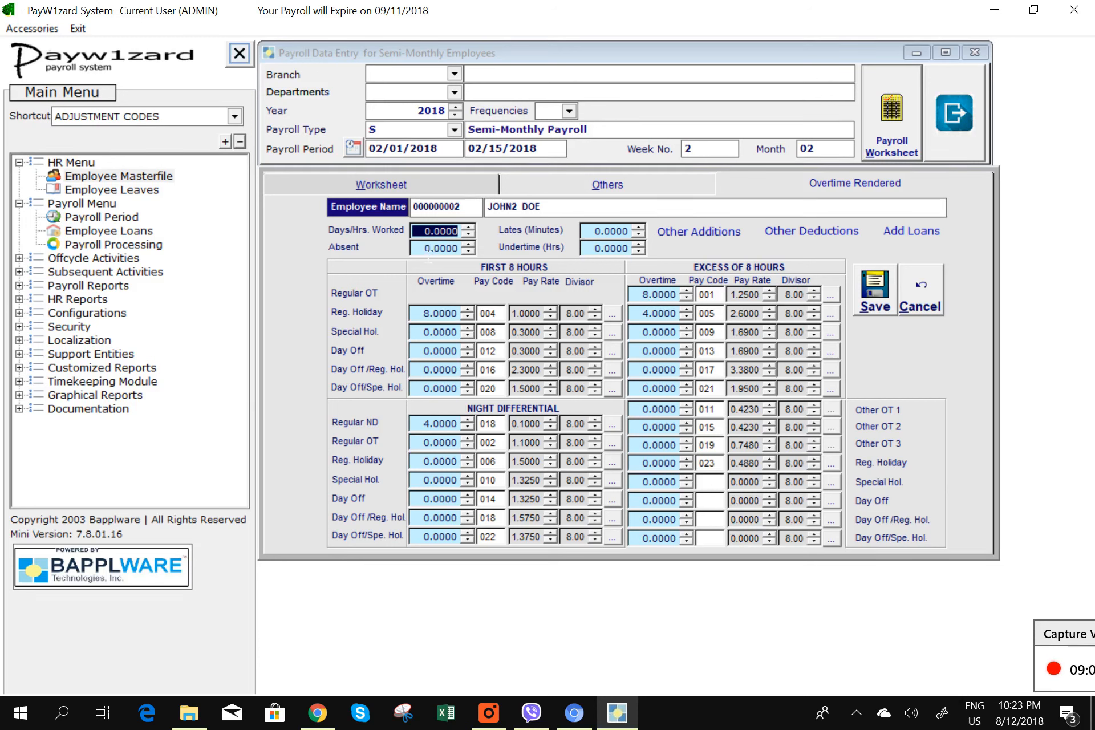
pyautogui.click(412, 247)
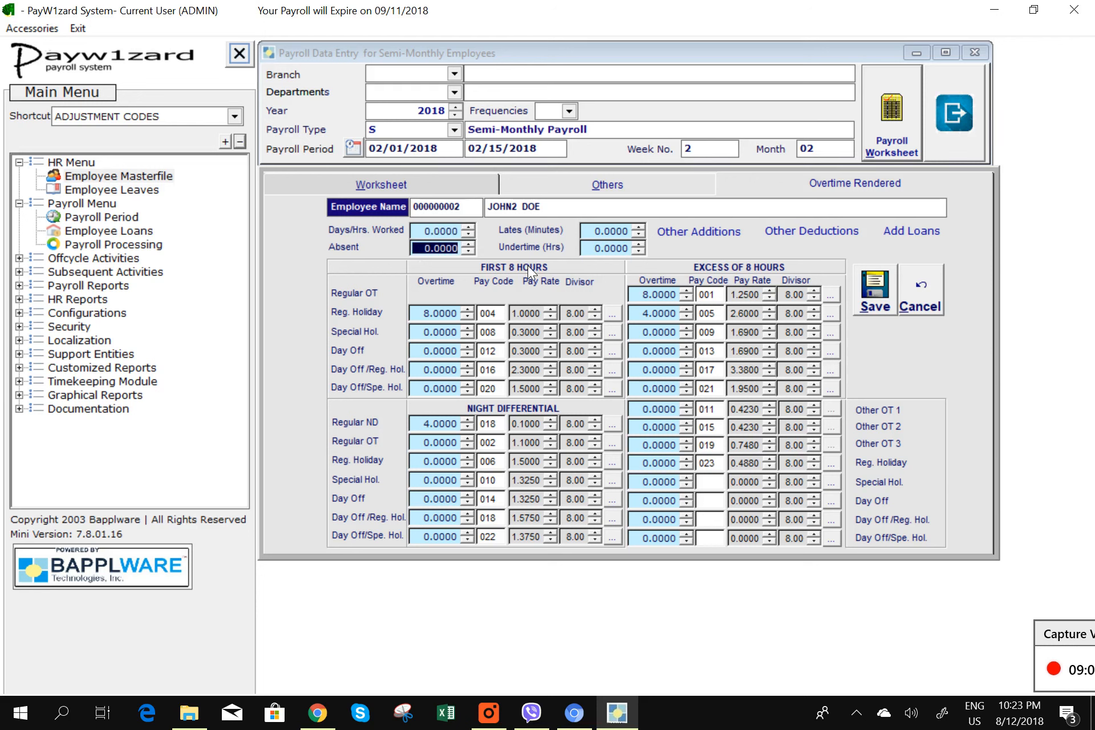
pyautogui.write('2')
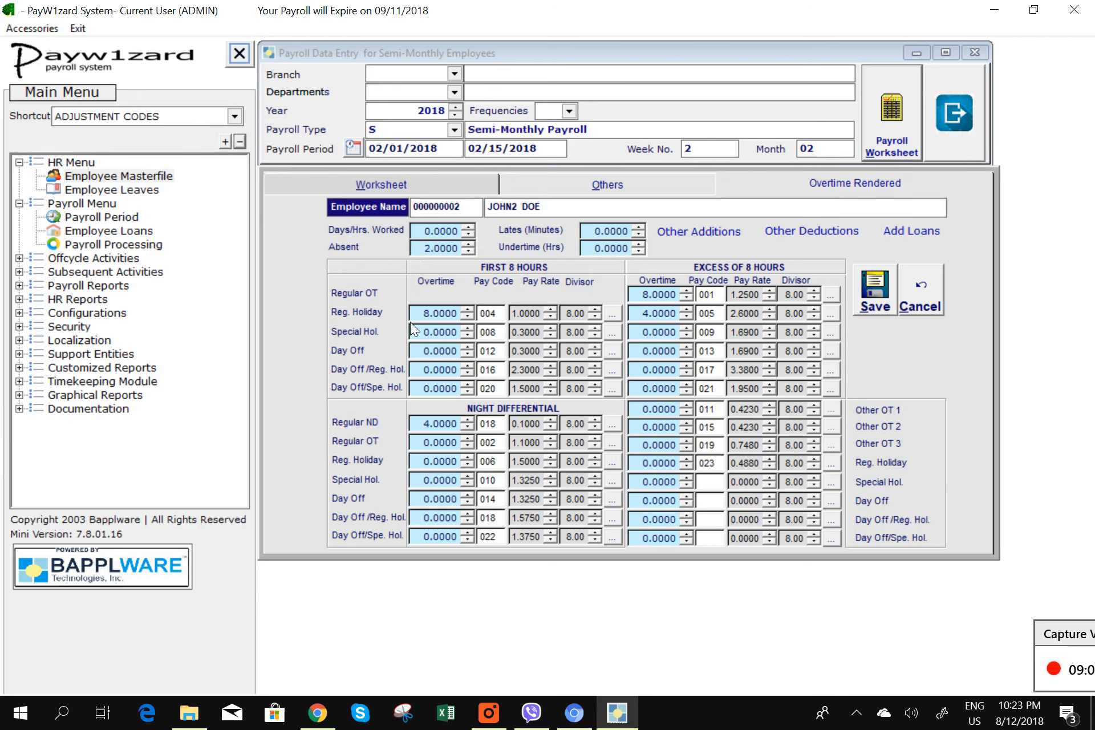
pyautogui.click(429, 317)
pyautogui.click(646, 296)
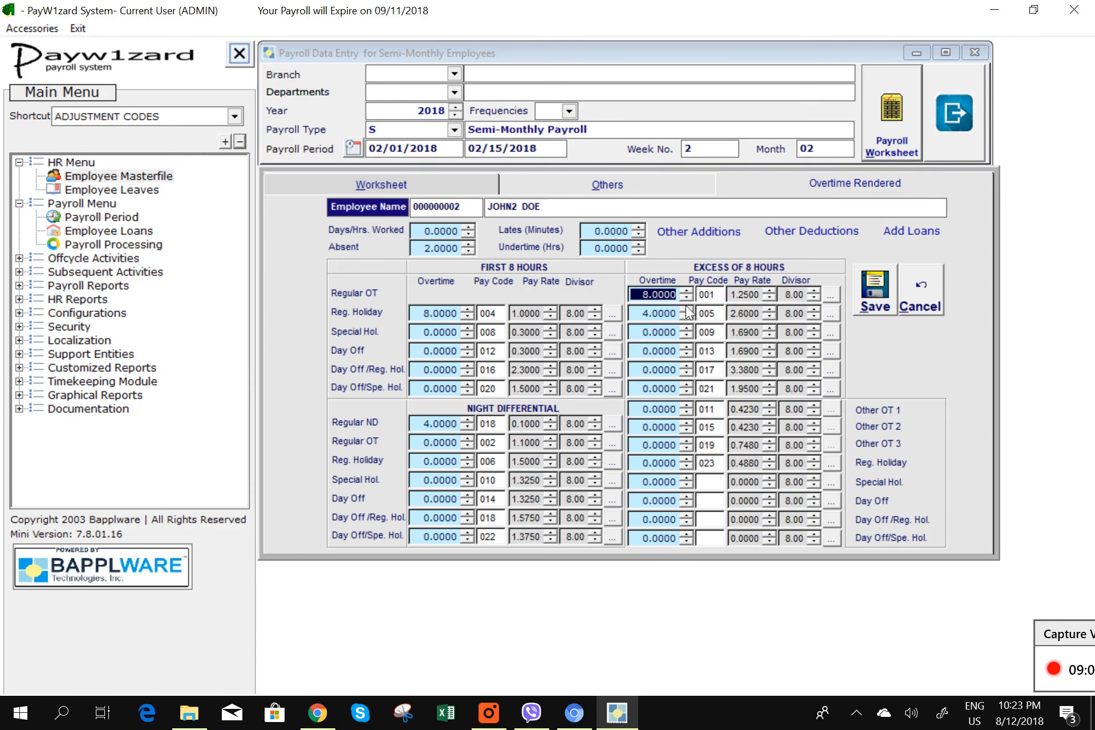
pyautogui.write('12')
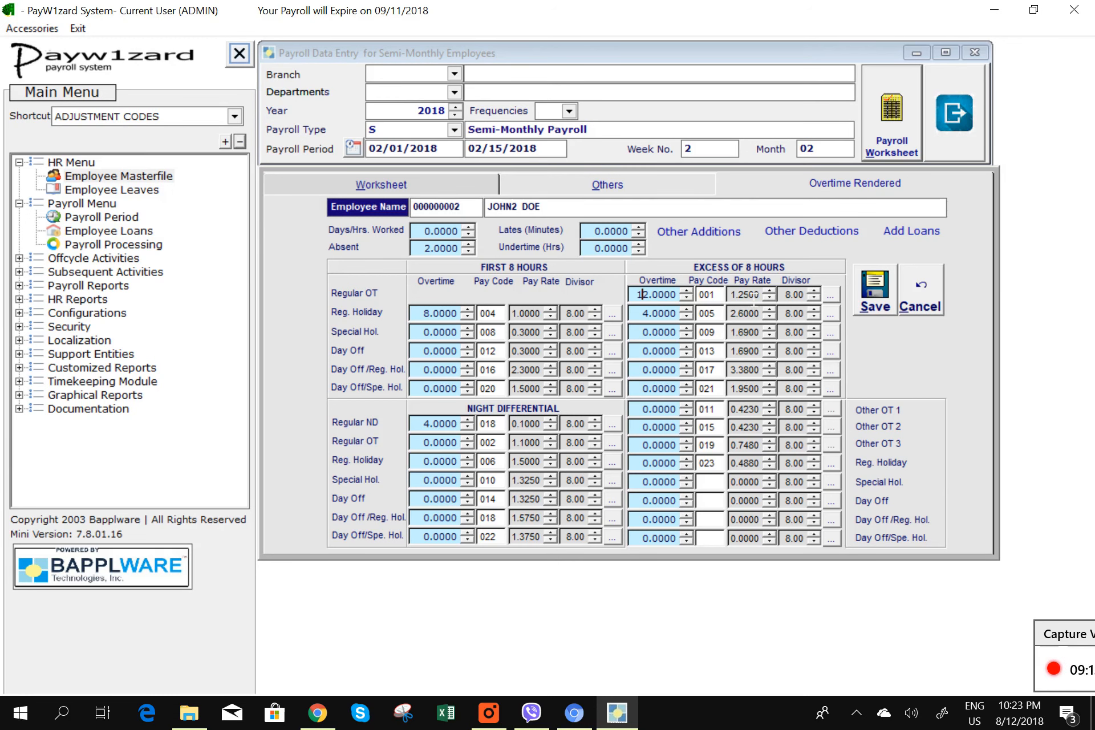
pyautogui.doubleClick(716, 238)
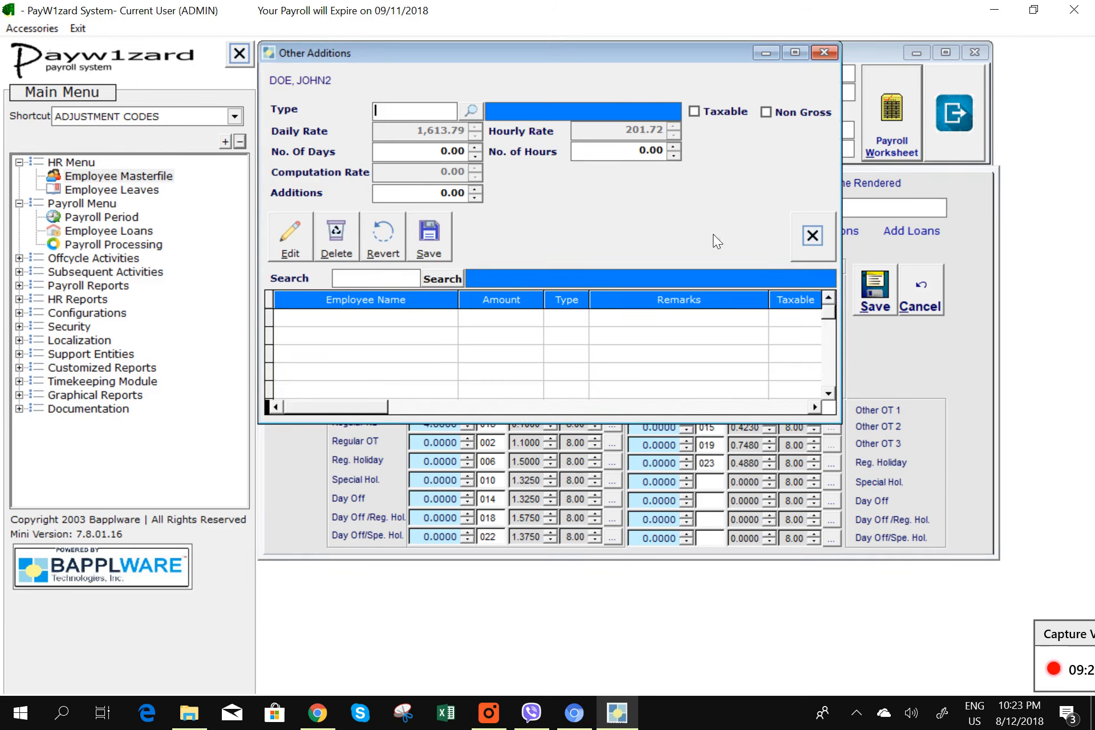
# - Save a 500.00 type 001 PAYROLL ADJUSTMENT in Other Additions and close the window
pyautogui.click(471, 110)
pyautogui.doubleClick(316, 146)
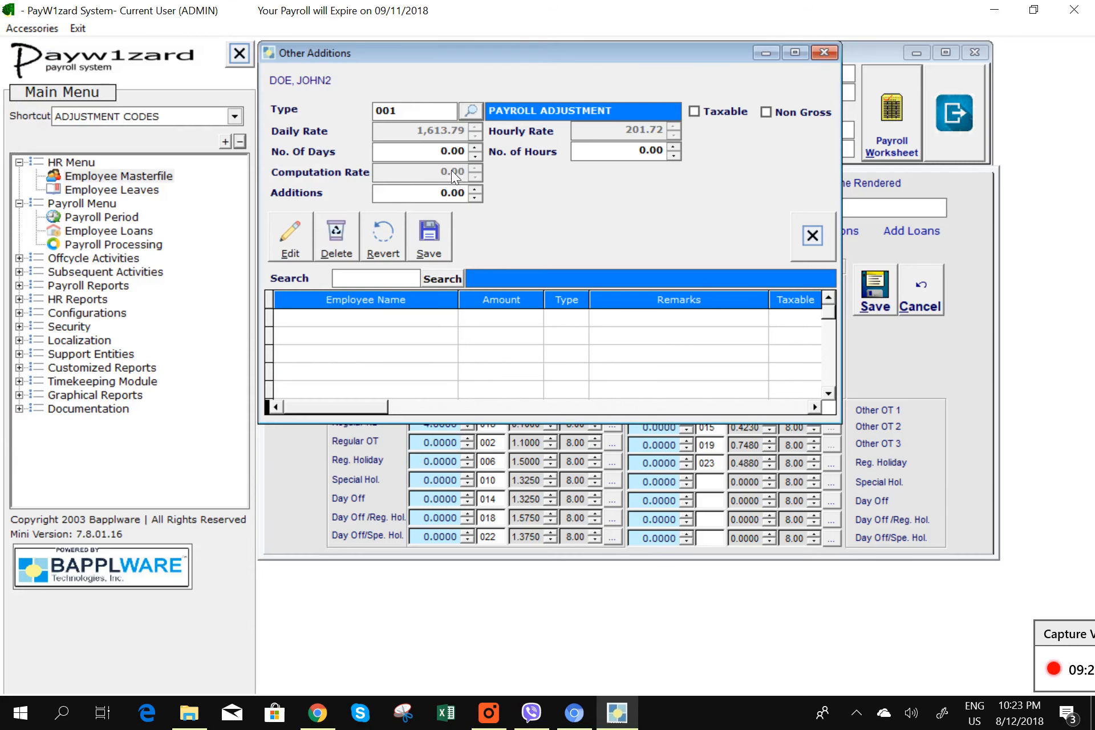
pyautogui.click(420, 193)
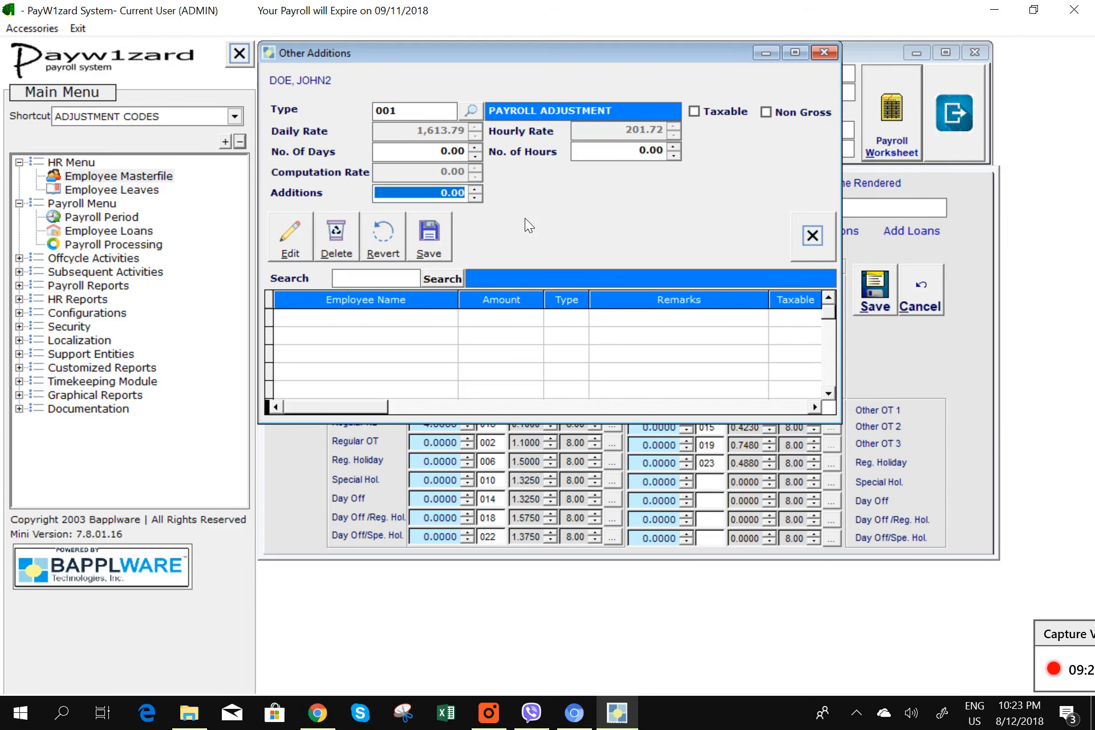
pyautogui.write('500 .')
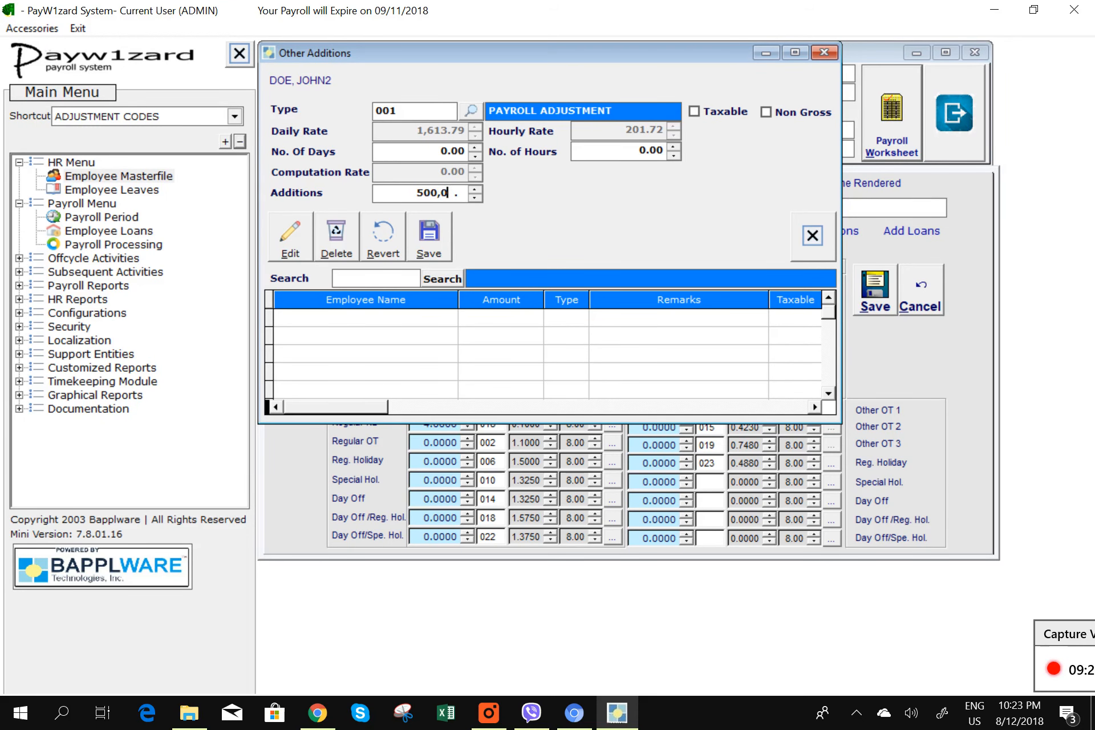
pyautogui.press('Tab')
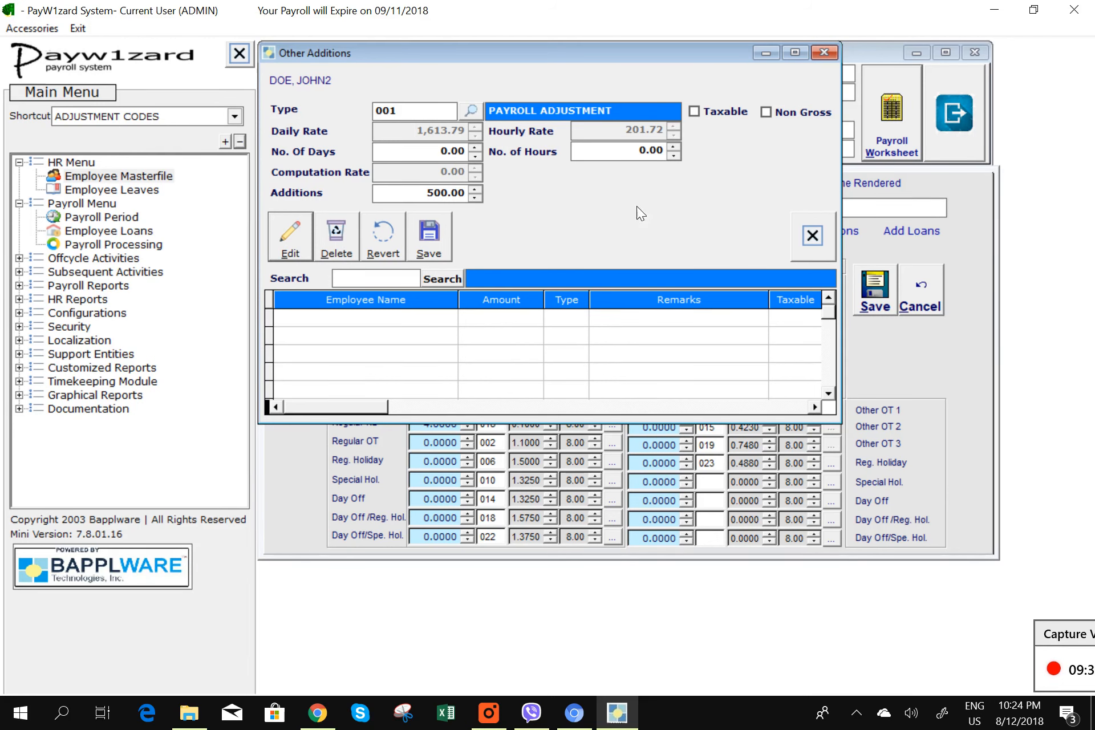
pyautogui.click(441, 239)
pyautogui.click(529, 412)
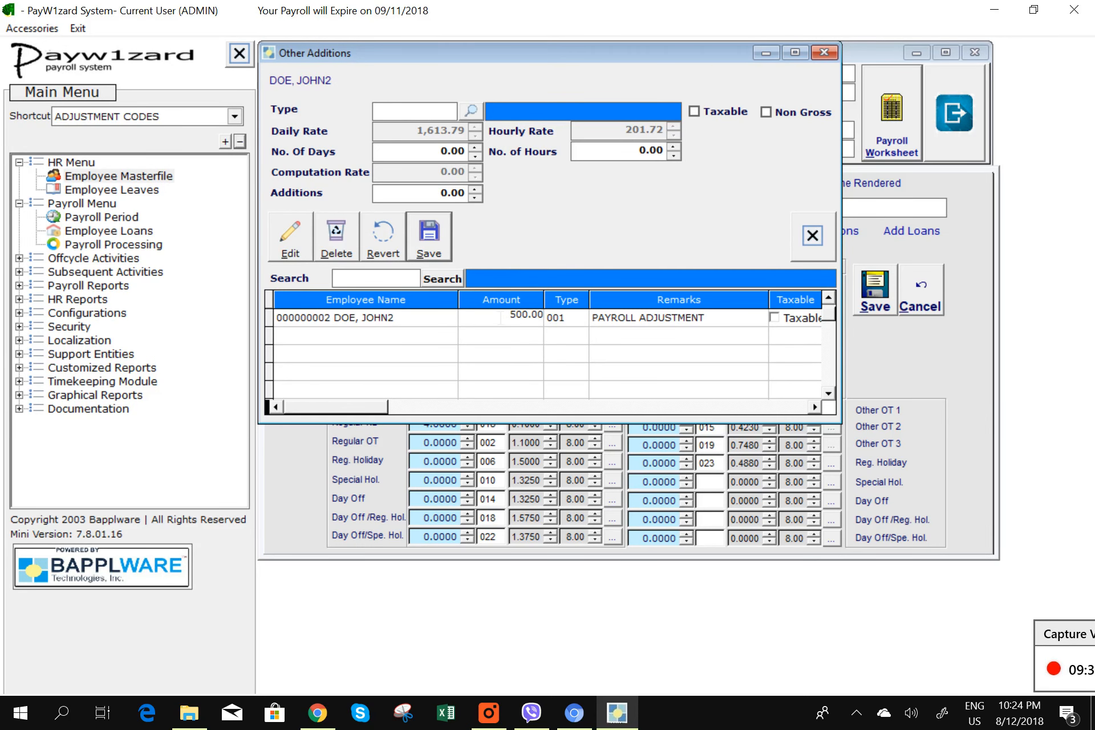
pyautogui.click(812, 235)
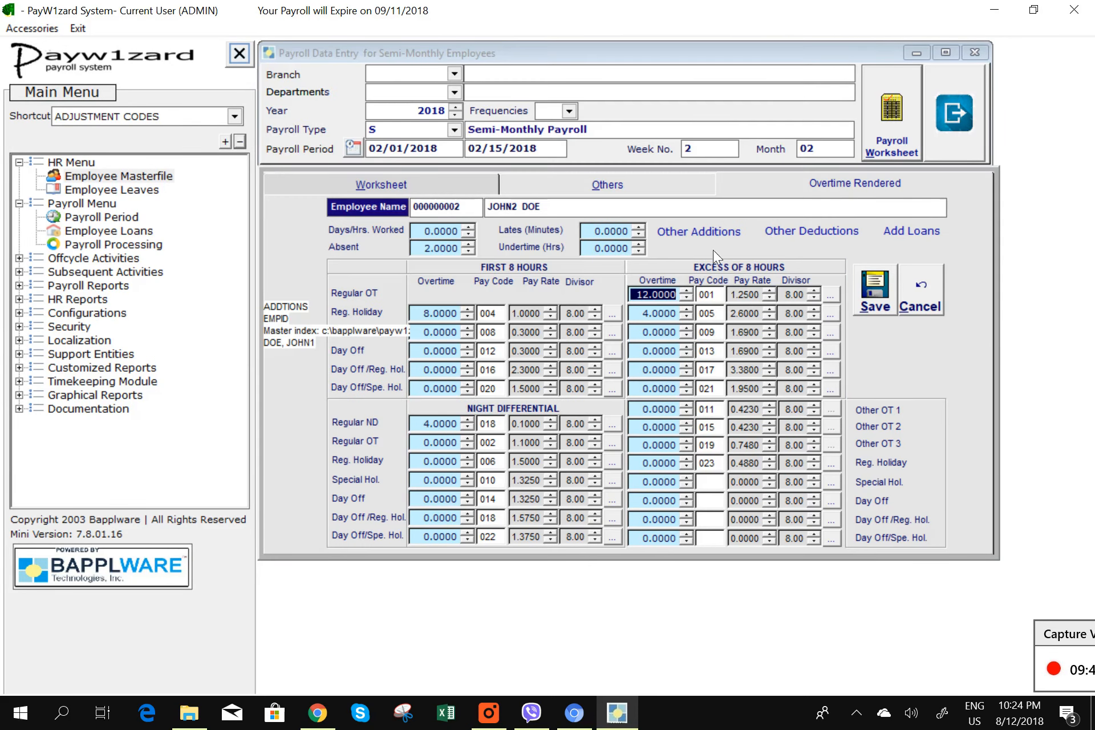
# - Save a 500.00 type 003 RICE SUBSIDY entry in JOHN2 DOE's Other Deductions, bypassing an error
pyautogui.doubleClick(807, 239)
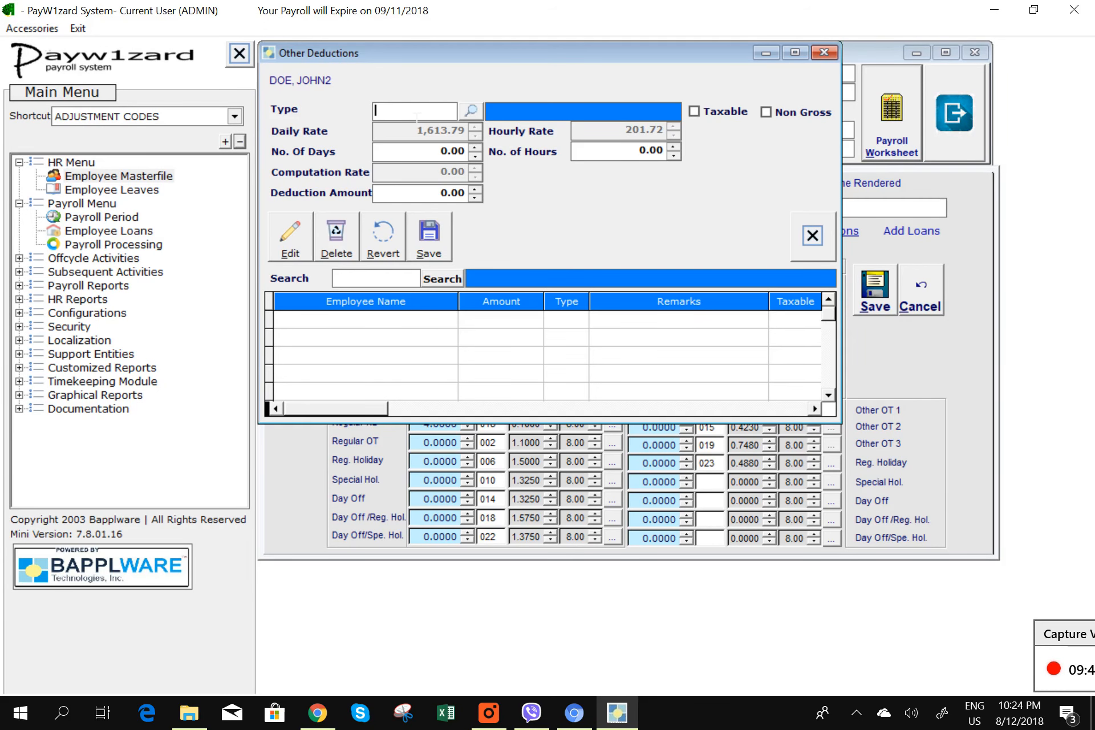
pyautogui.write('1008')
pyautogui.press('Return')
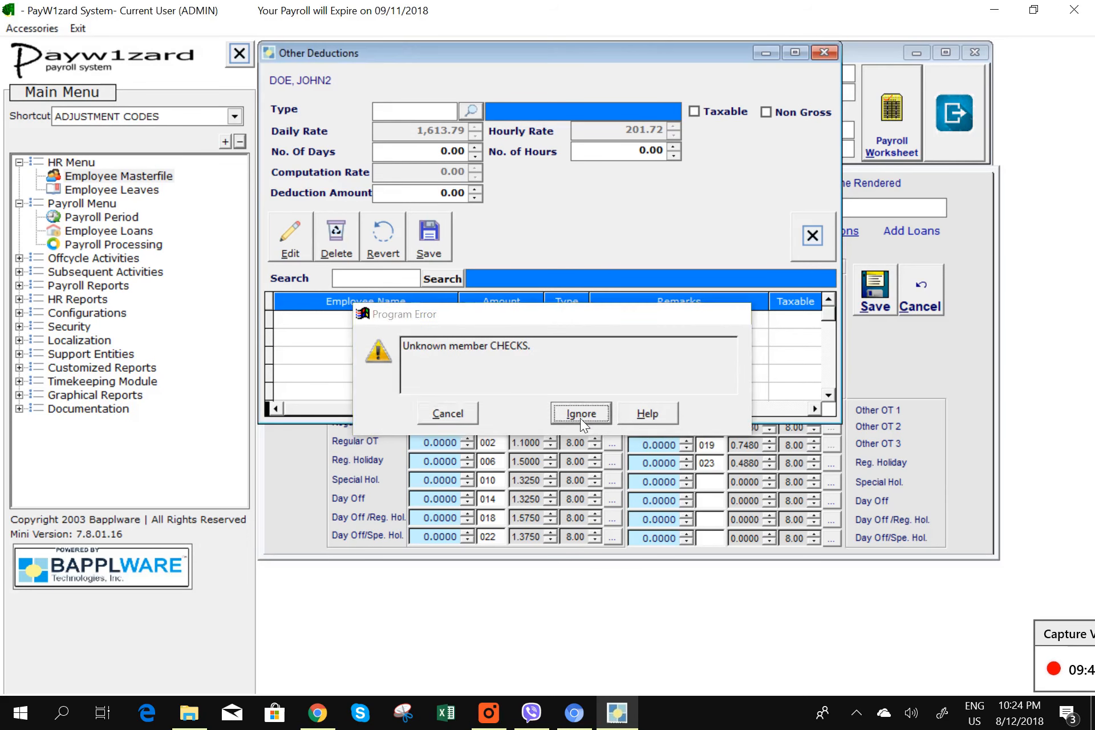
pyautogui.click(580, 416)
pyautogui.click(468, 111)
pyautogui.click(317, 151)
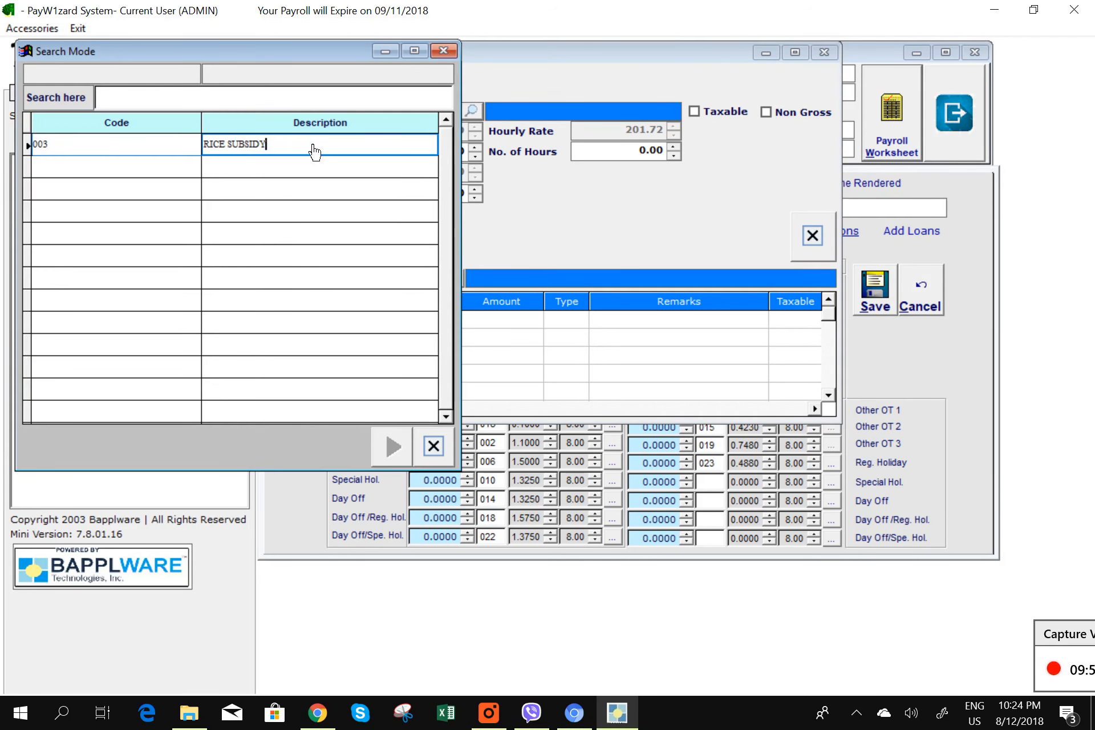
pyautogui.doubleClick(295, 151)
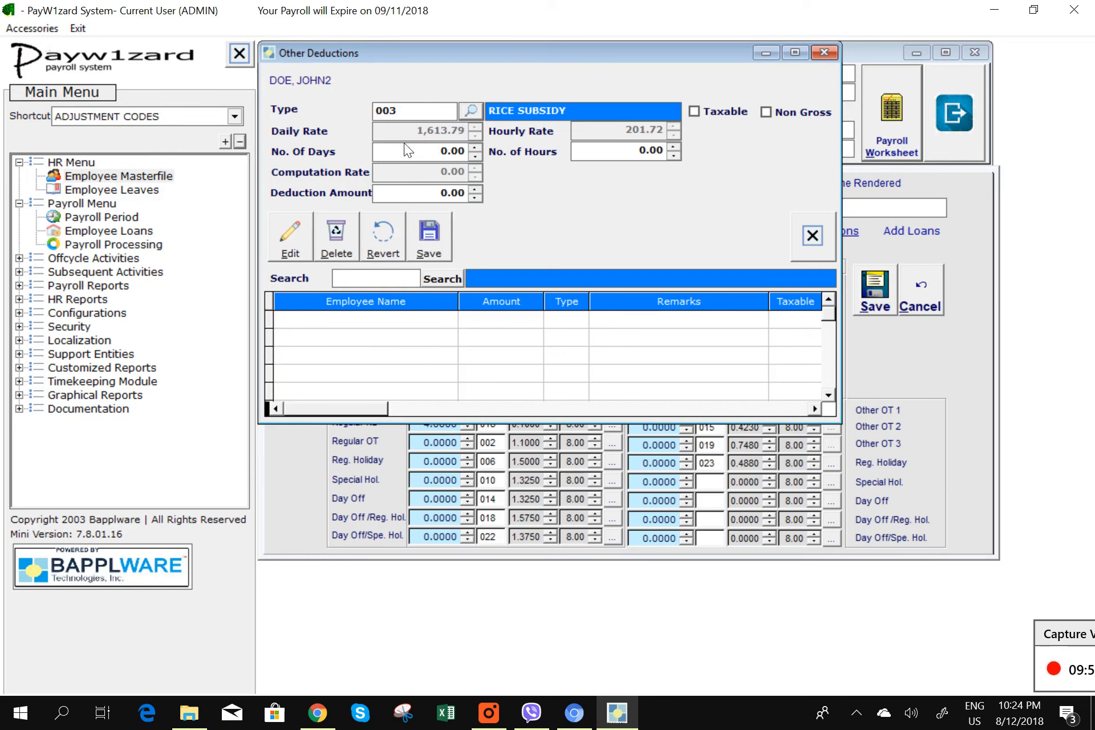
pyautogui.click(387, 194)
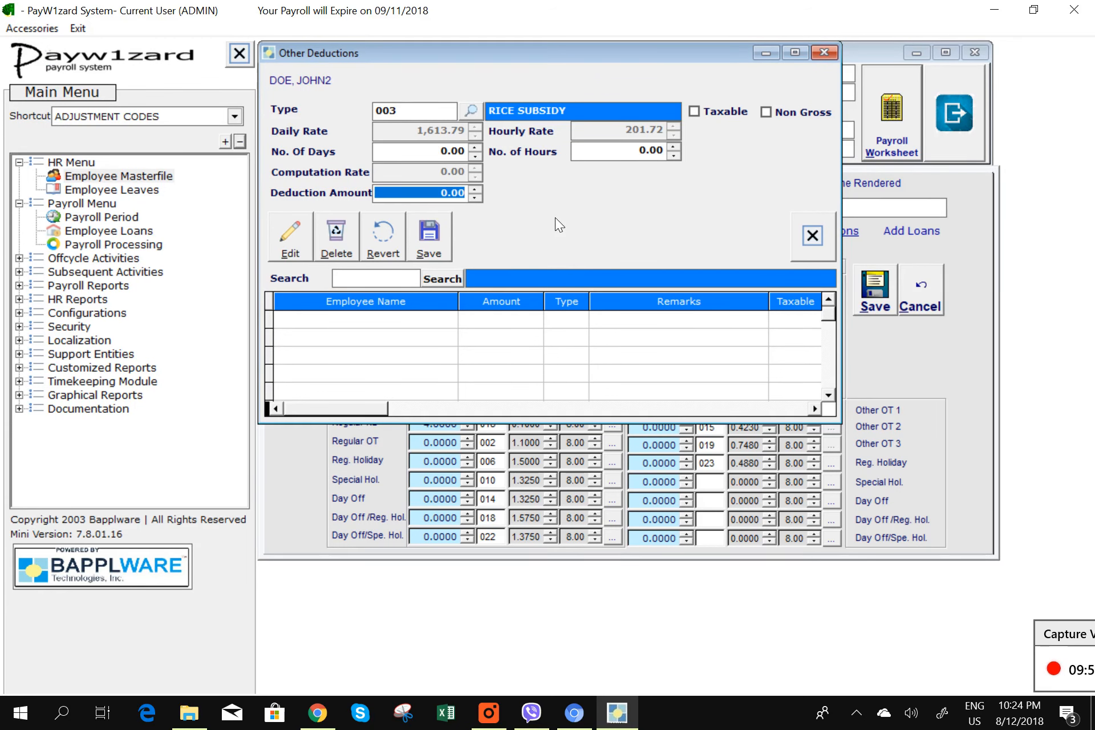
pyautogui.write('500 .')
pyautogui.press('Tab')
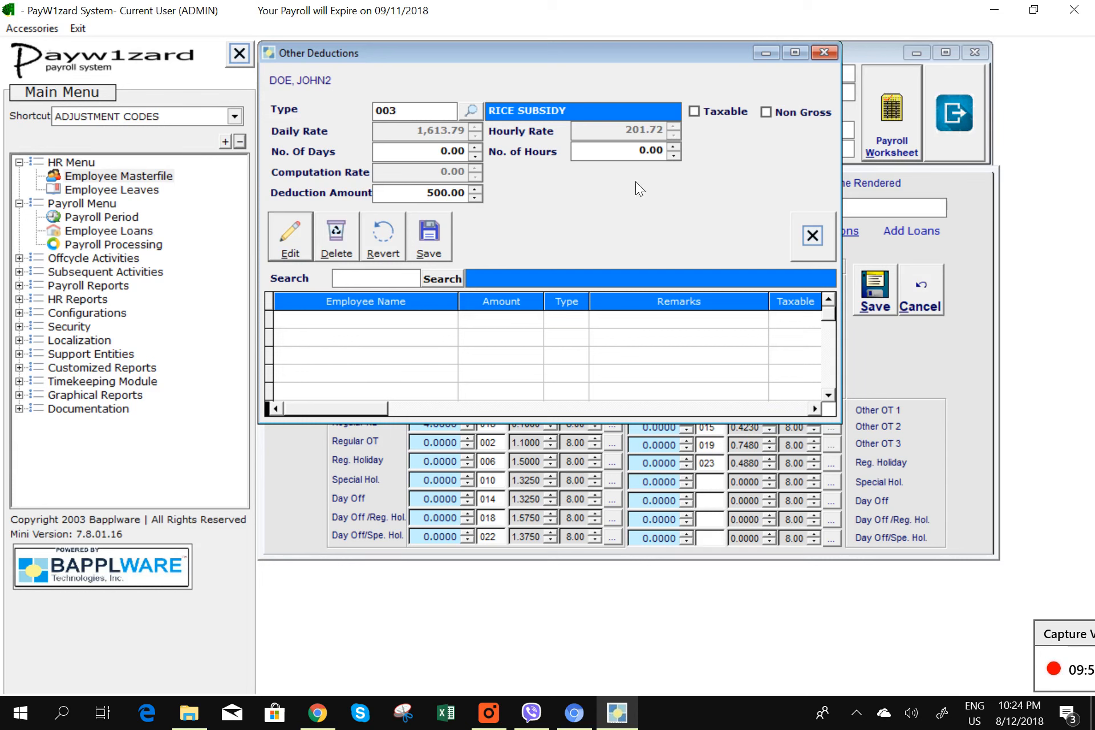
pyautogui.click(430, 237)
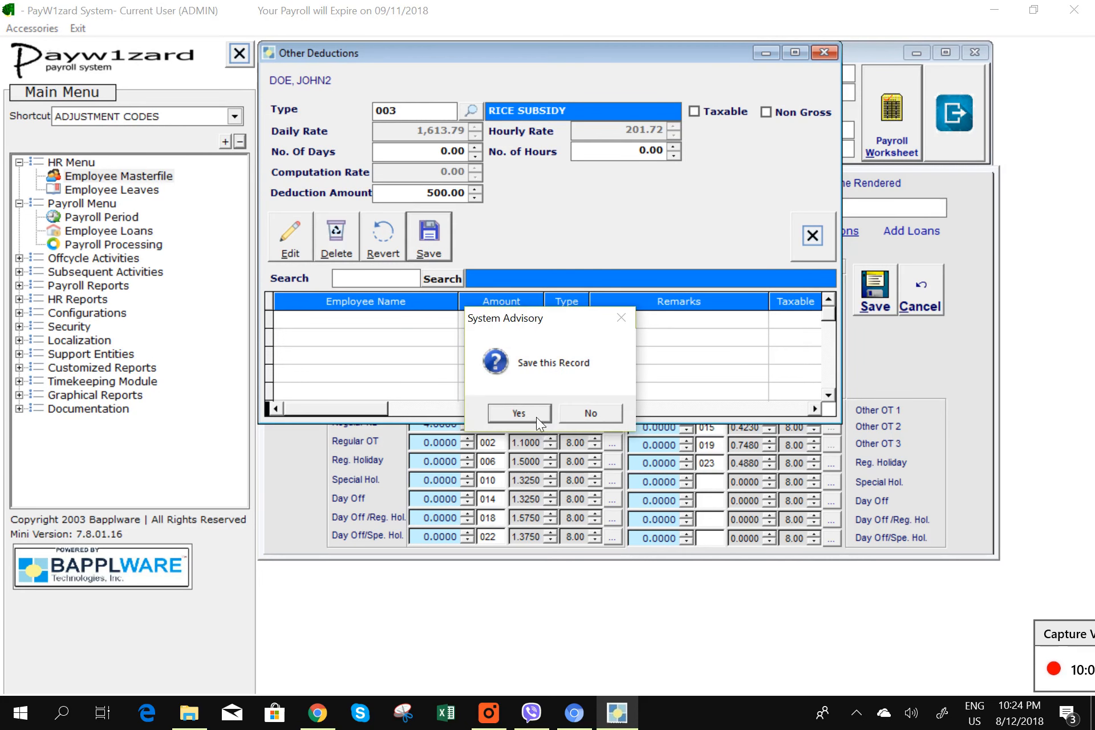
pyautogui.click(520, 413)
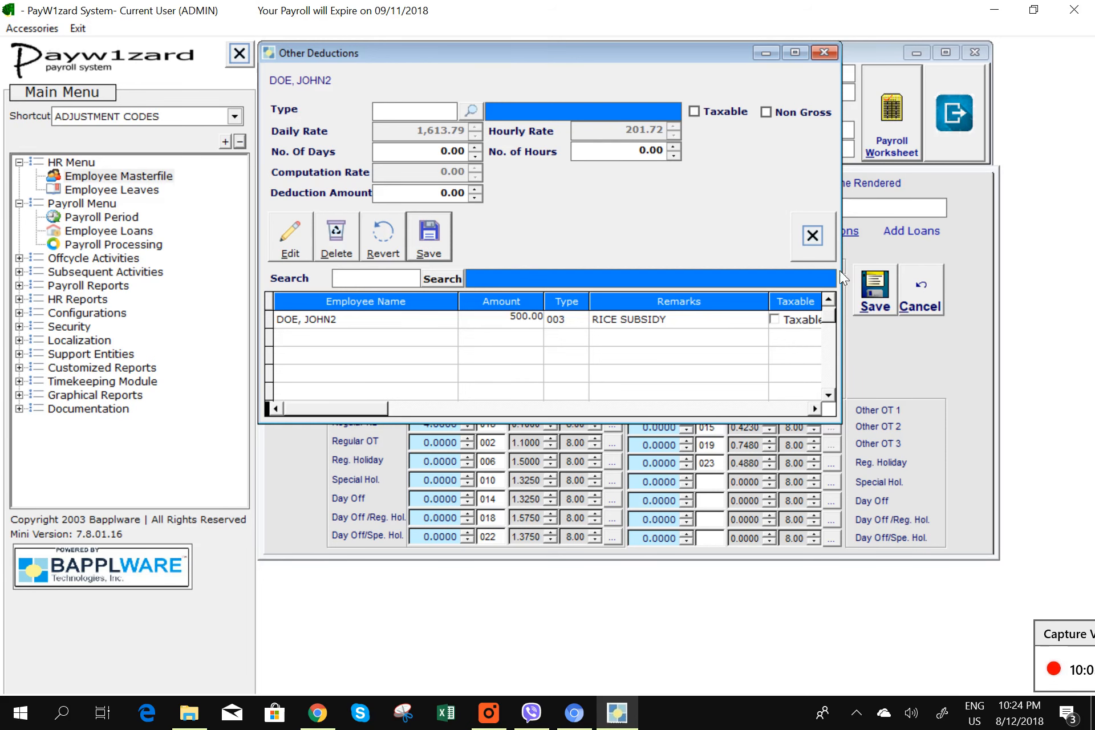
# - Close Other Deductions and save JOHN2 DOE's payroll changes
pyautogui.click(814, 240)
pyautogui.click(872, 302)
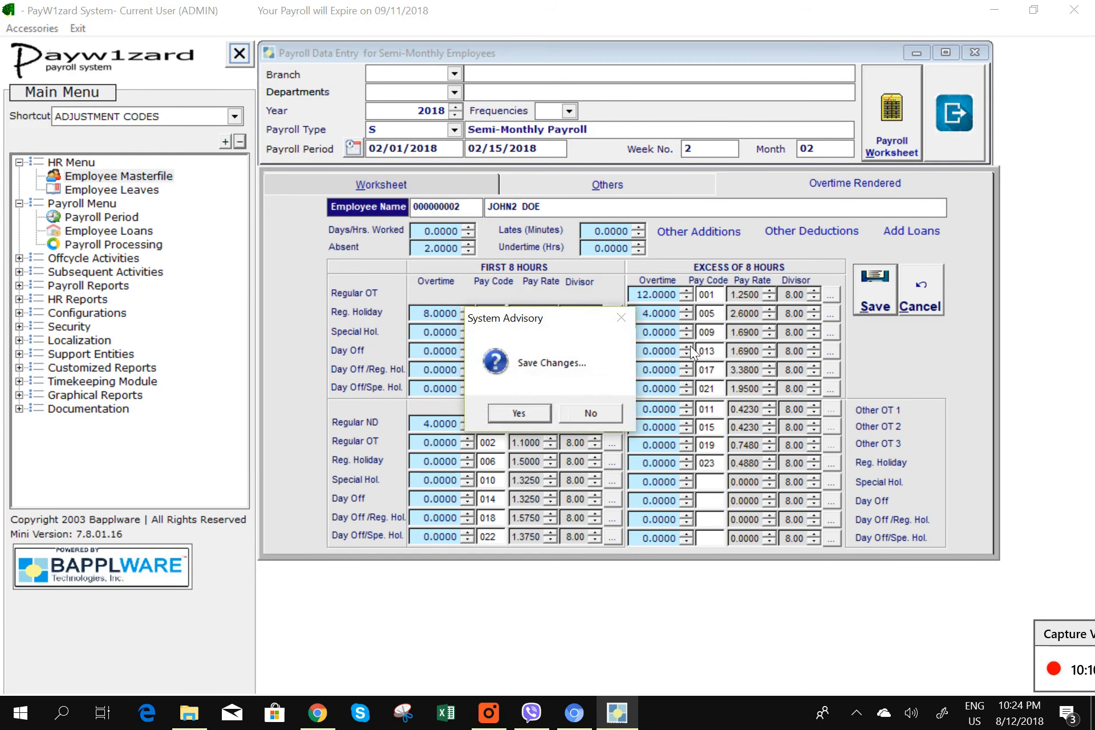
pyautogui.click(519, 413)
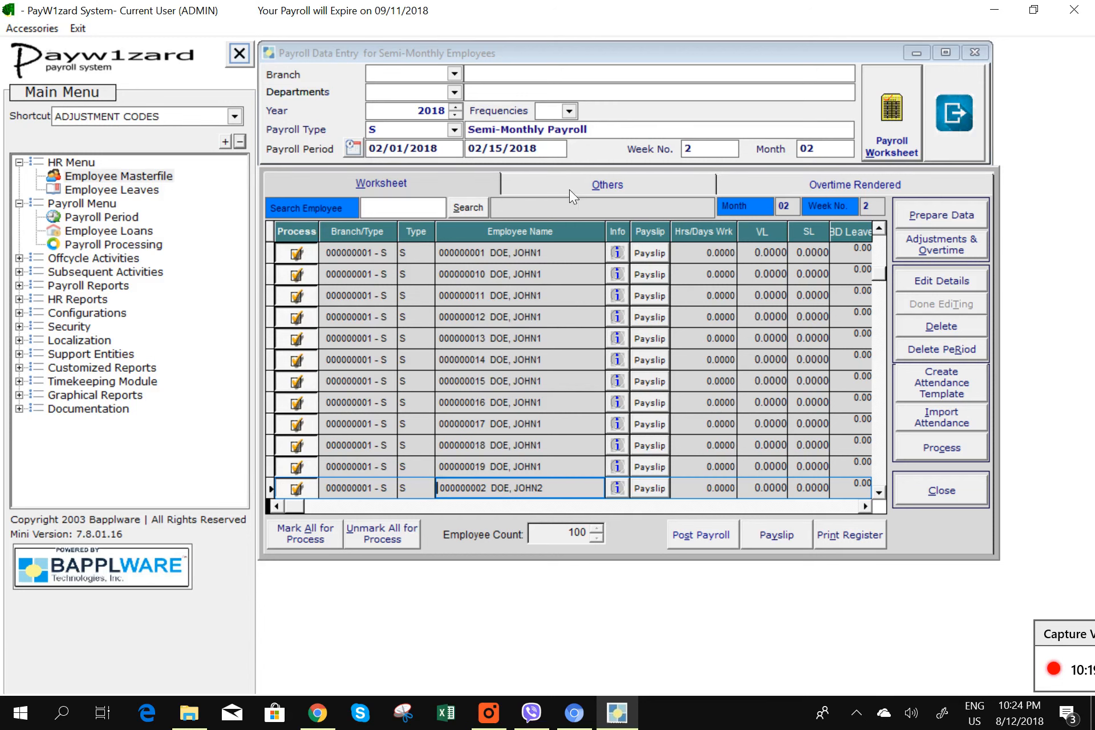
# - Check the Overtime Rendered and Others tabs for both 500.00 entries, then launch Excel
pyautogui.click(439, 186)
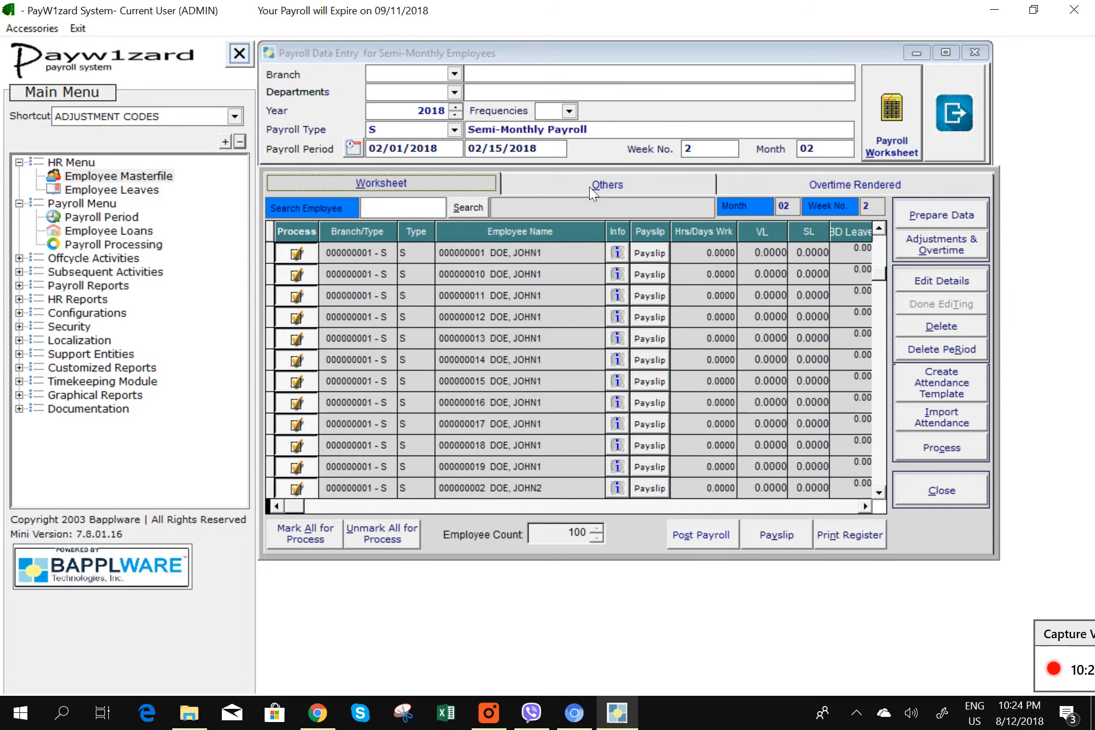
pyautogui.click(825, 190)
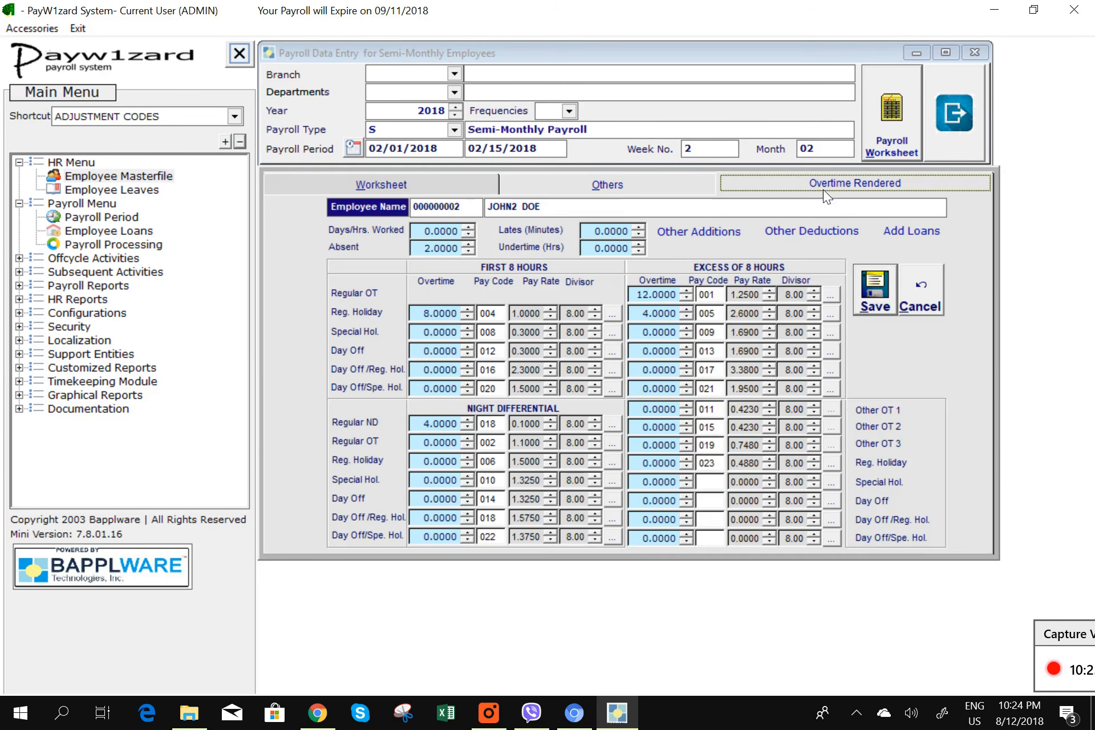
pyautogui.click(573, 186)
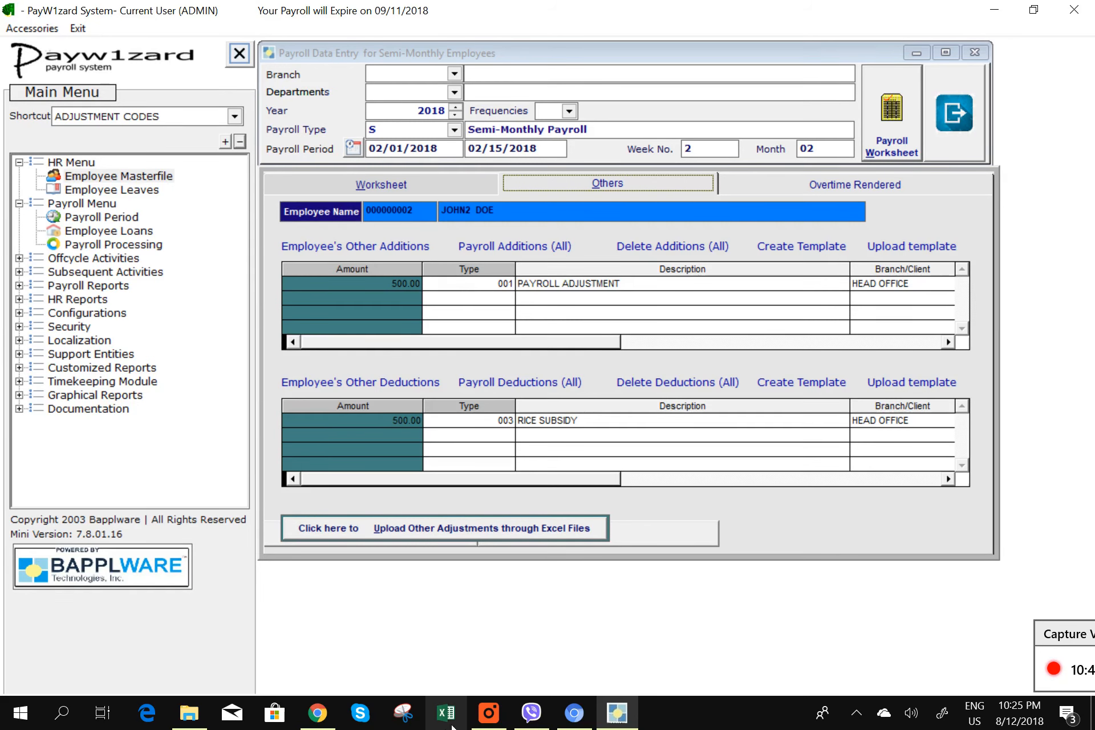
pyautogui.click(450, 725)
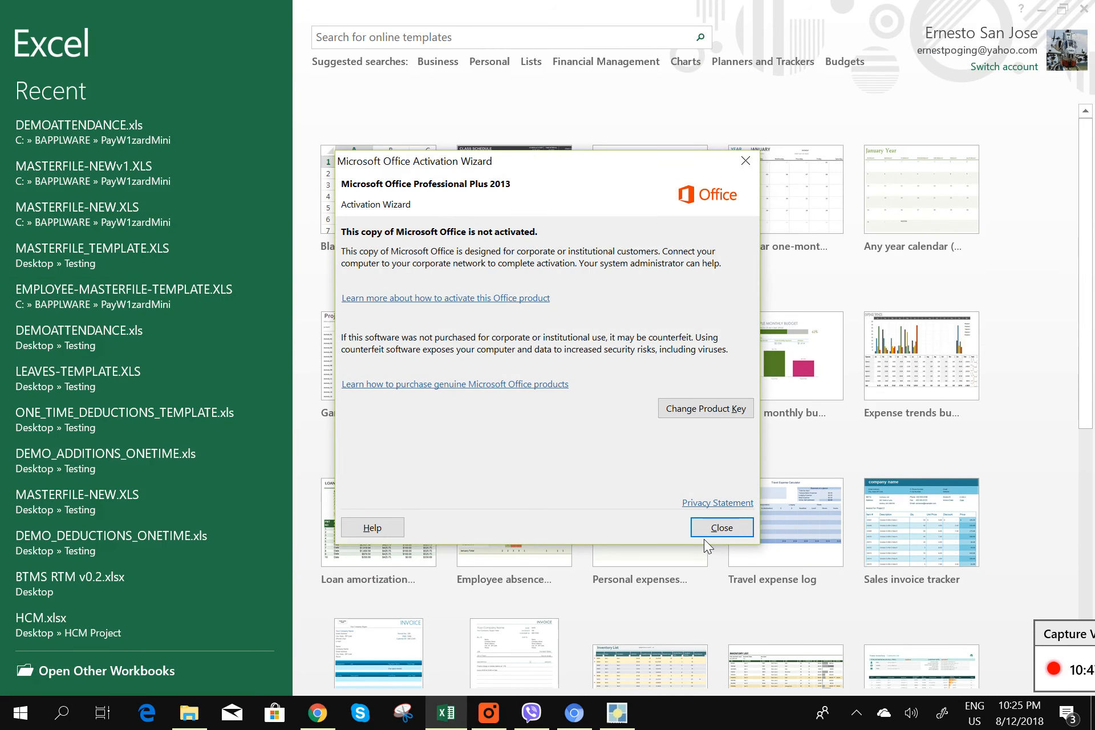
# - Dismiss the activation notice and missing-file error, then open DEMO_ADDITIONS_ONETIME.xls from PayW1zardMini
pyautogui.click(710, 533)
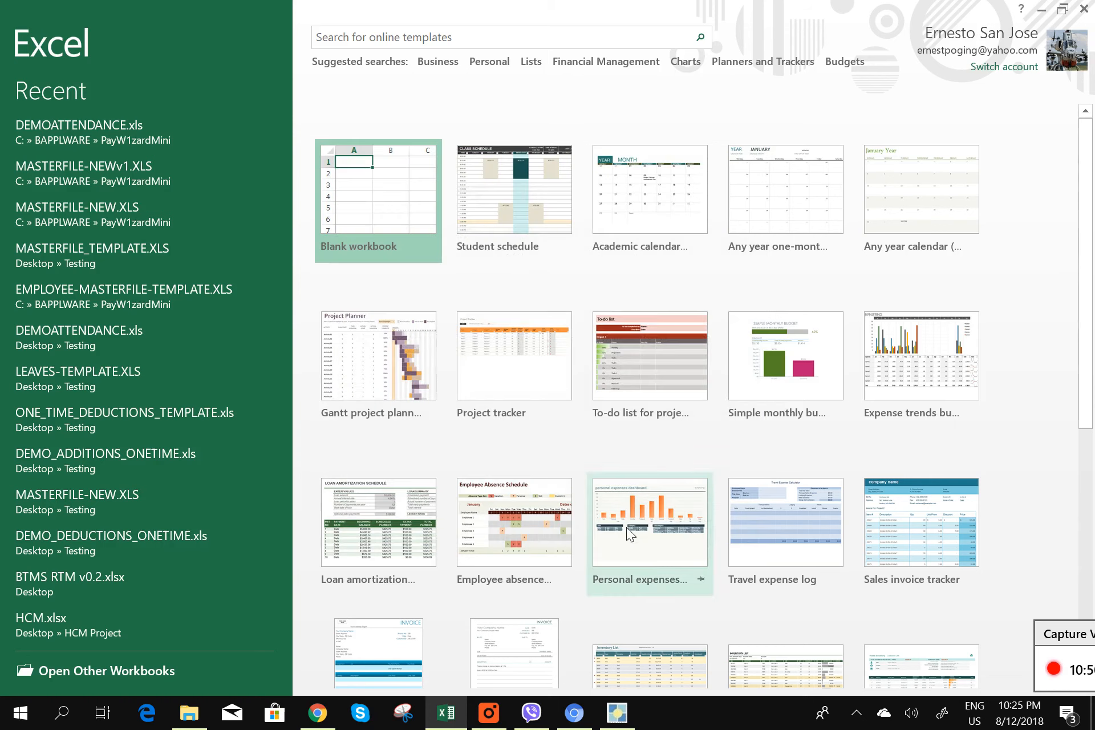
pyautogui.click(156, 538)
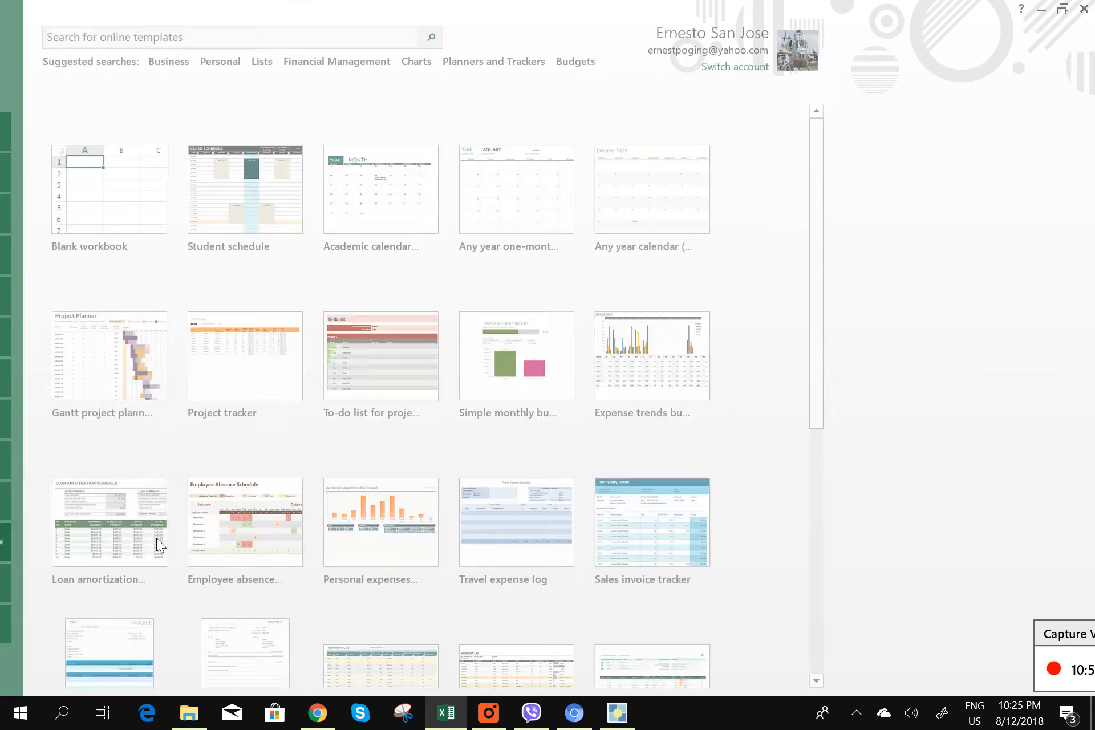
pyautogui.click(548, 401)
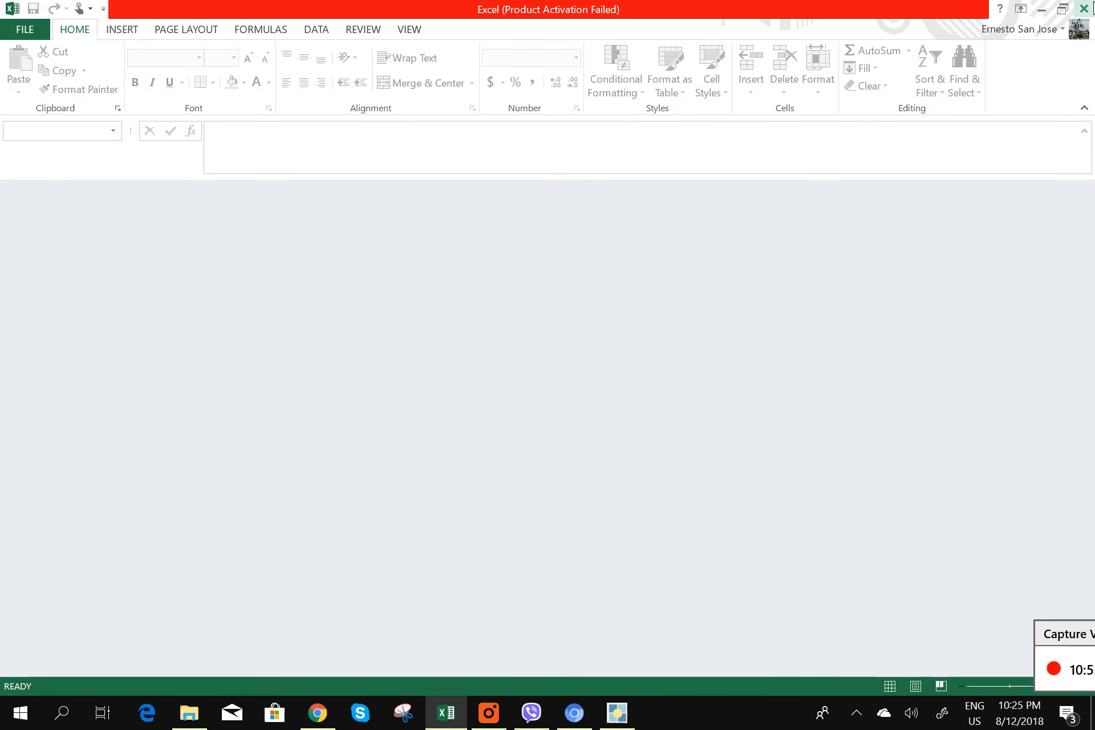
pyautogui.click(1083, 9)
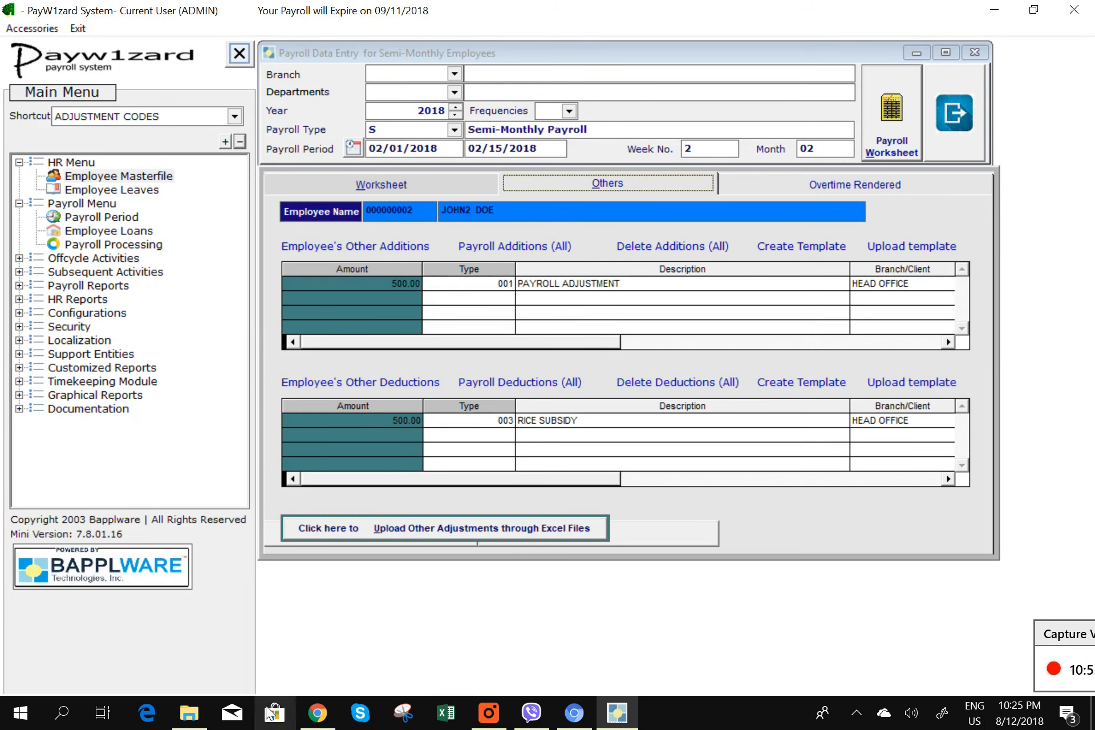
pyautogui.click(203, 720)
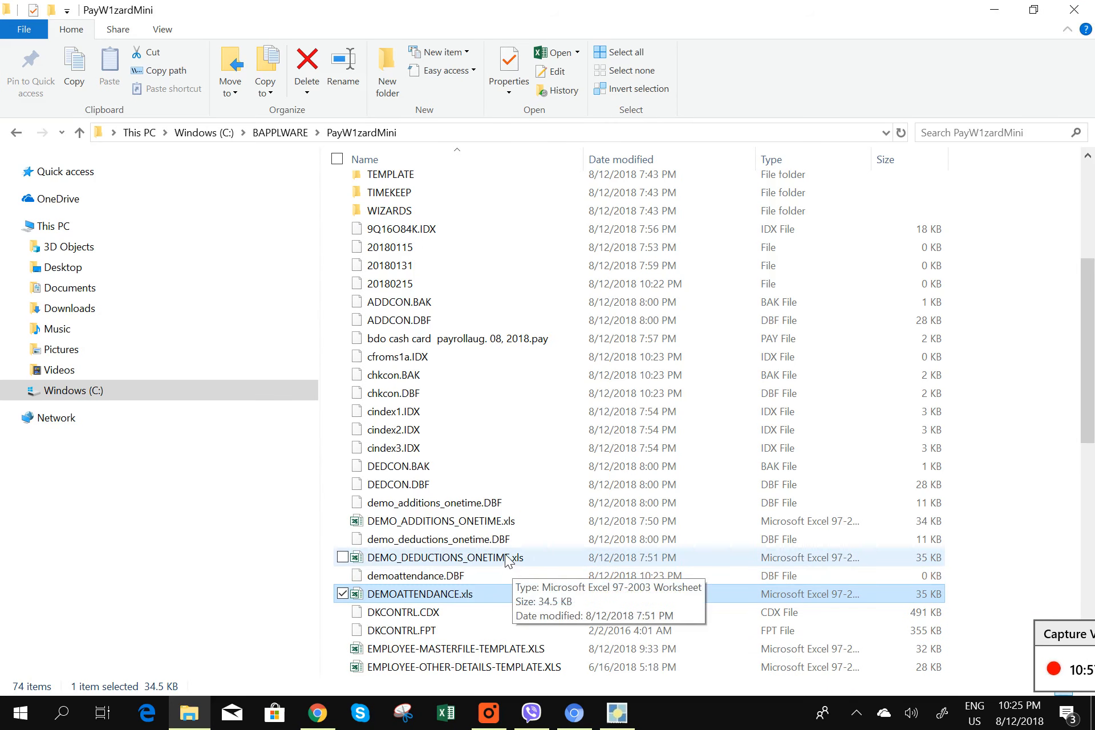
pyautogui.doubleClick(493, 521)
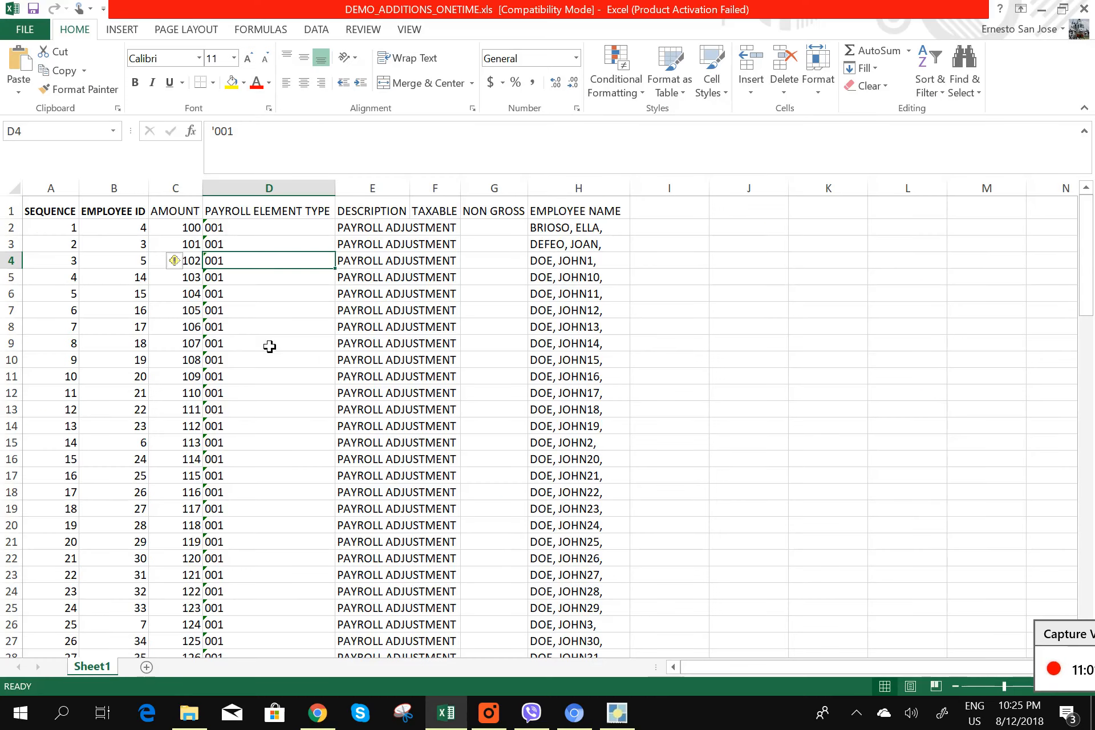
pyautogui.click(713, 525)
pyautogui.scroll(-3, 328, 390)
pyautogui.scroll(3, 327, 390)
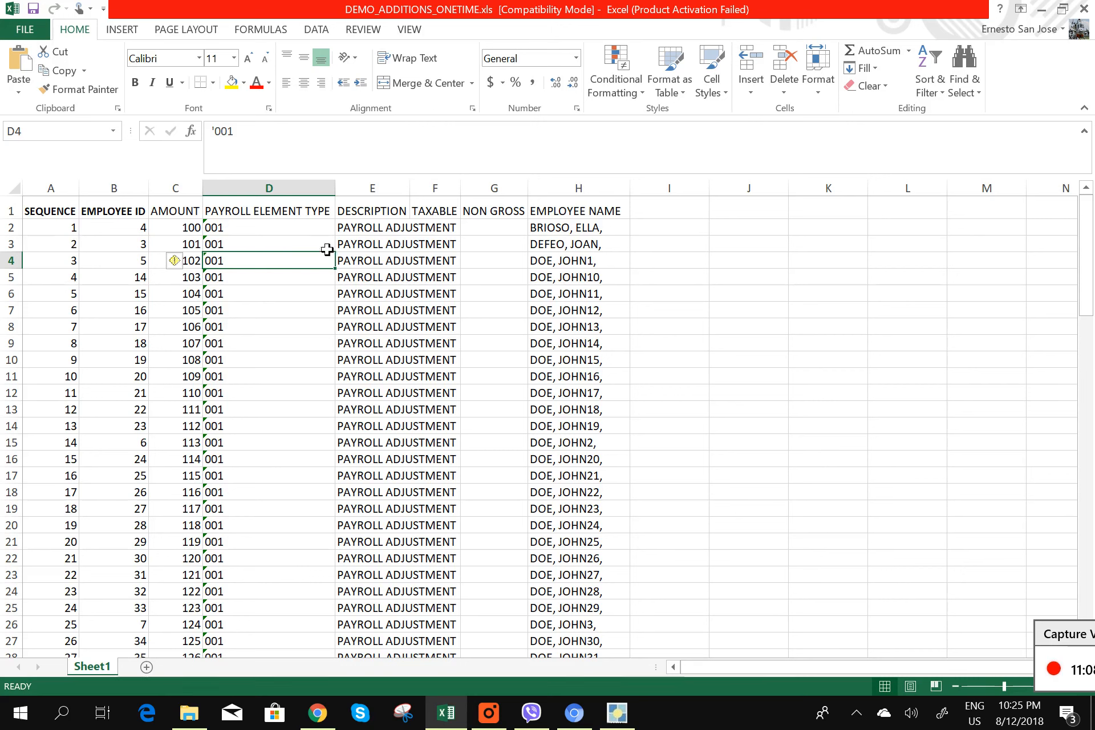
pyautogui.click(252, 233)
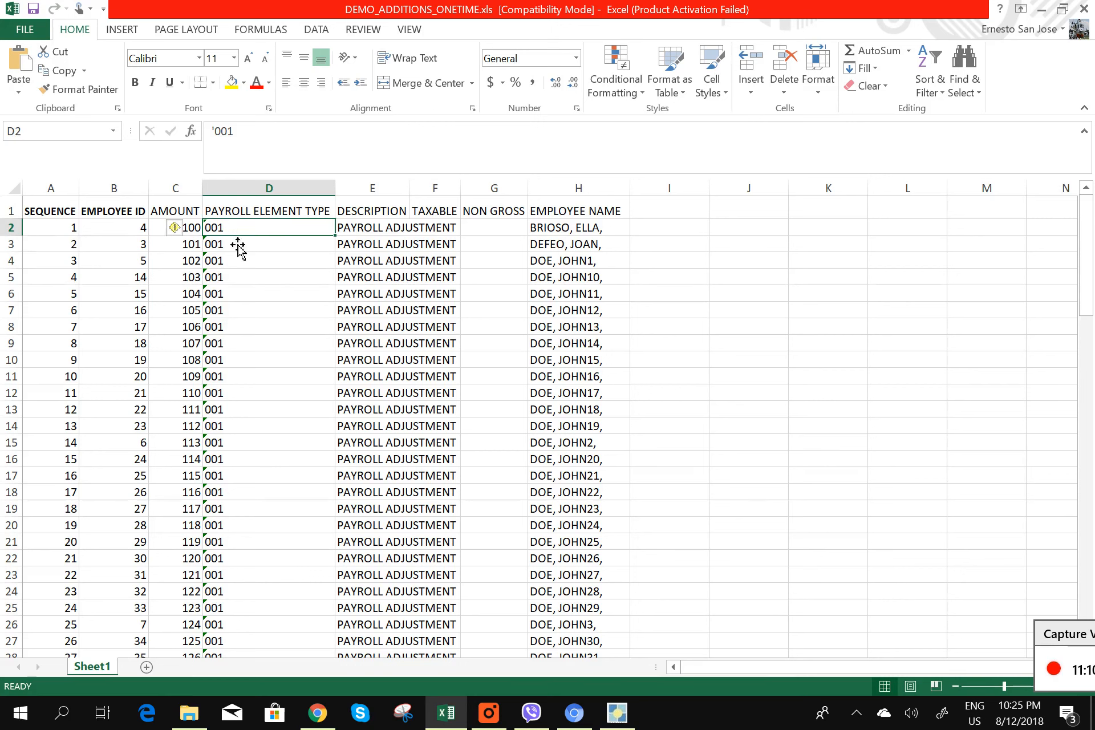
pyautogui.click(269, 297)
pyautogui.click(260, 232)
# - Hide the payroll worksheet grid and open ADJUSTMENT CODES from the Shortcut dropdown
pyautogui.click(617, 712)
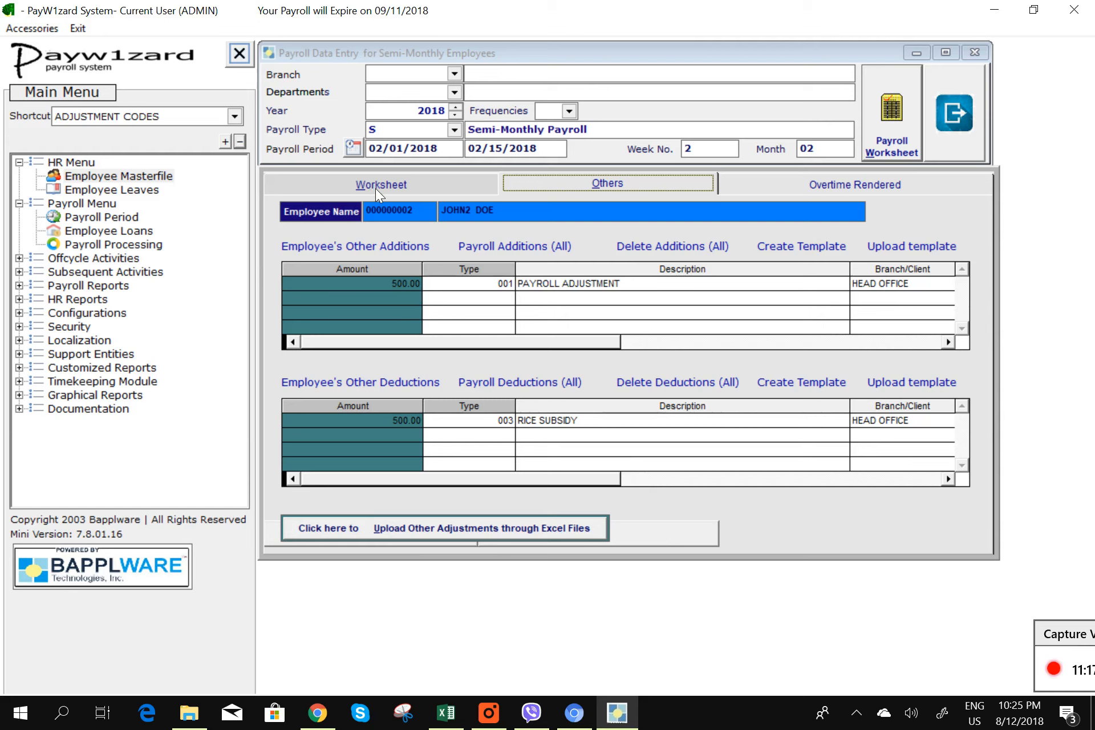
pyautogui.click(375, 188)
pyautogui.click(937, 490)
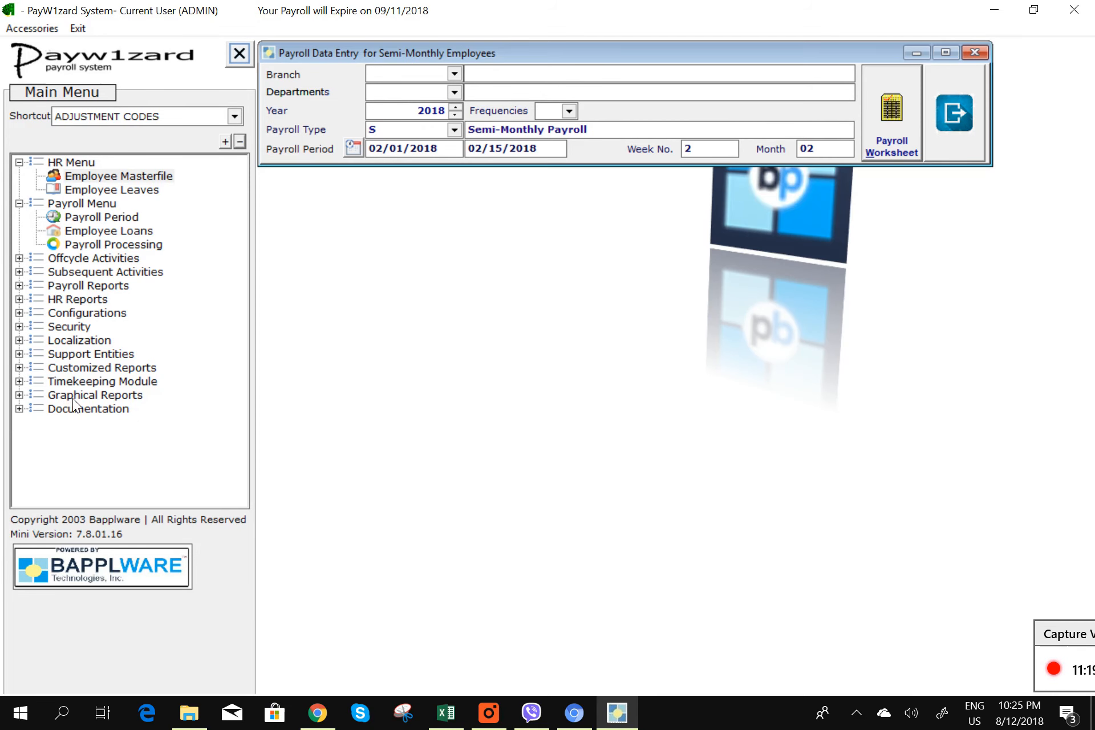
pyautogui.click(180, 115)
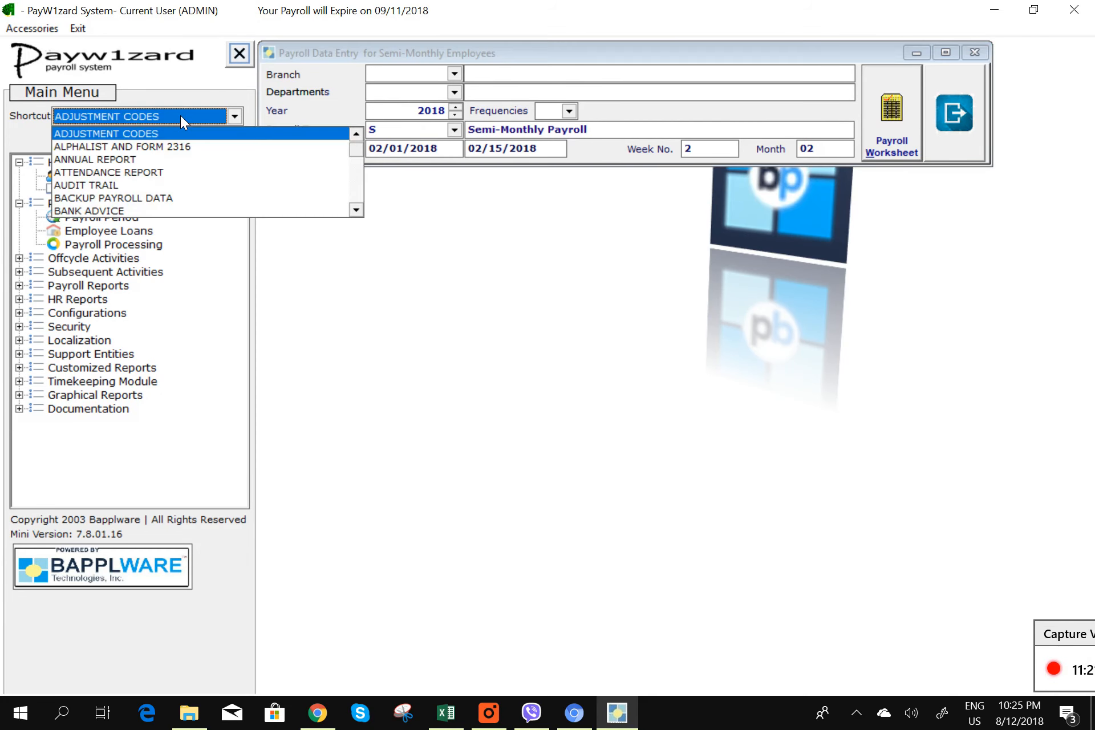
pyautogui.press('Return')
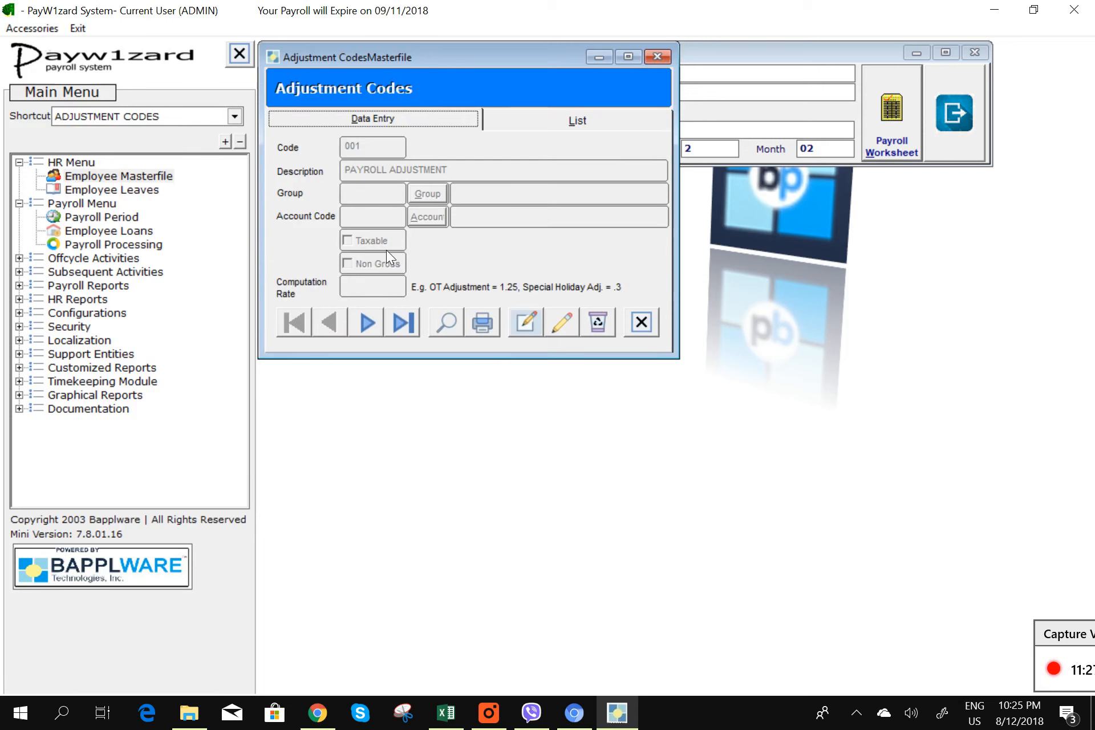
# - Close Adjustment Codes and check the additions sheet's element codes, E2 description and C2 amount
pyautogui.click(642, 323)
pyautogui.click(445, 712)
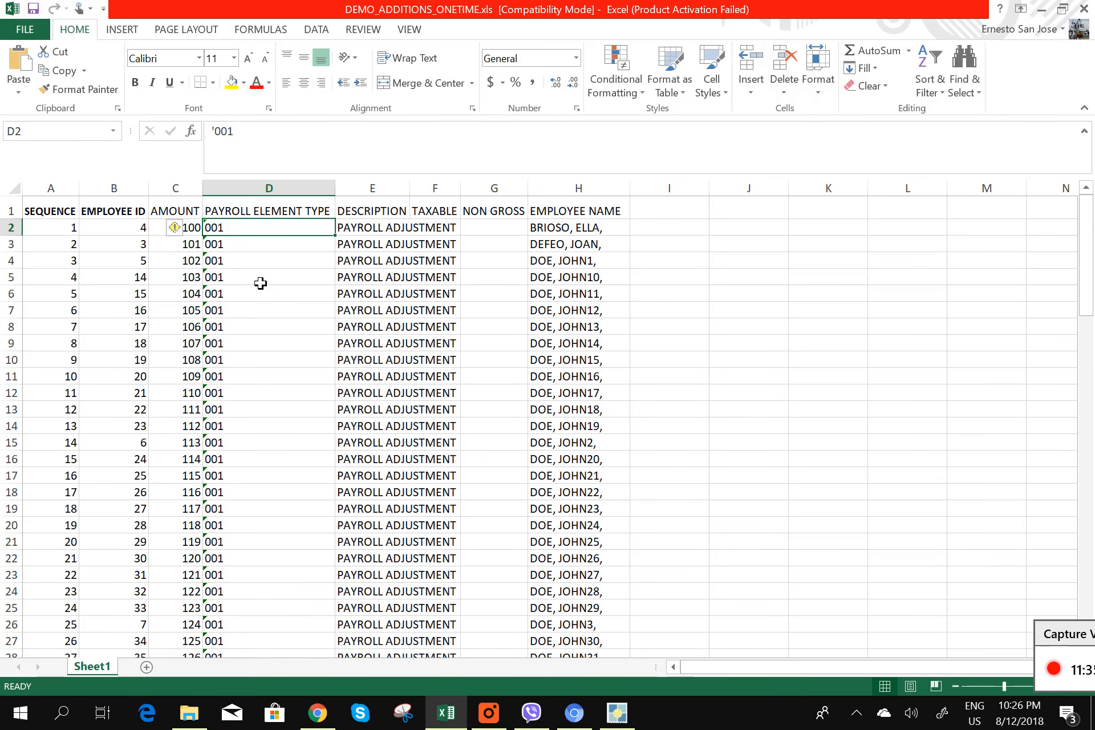
pyautogui.click(244, 262)
pyautogui.click(240, 233)
pyautogui.click(387, 234)
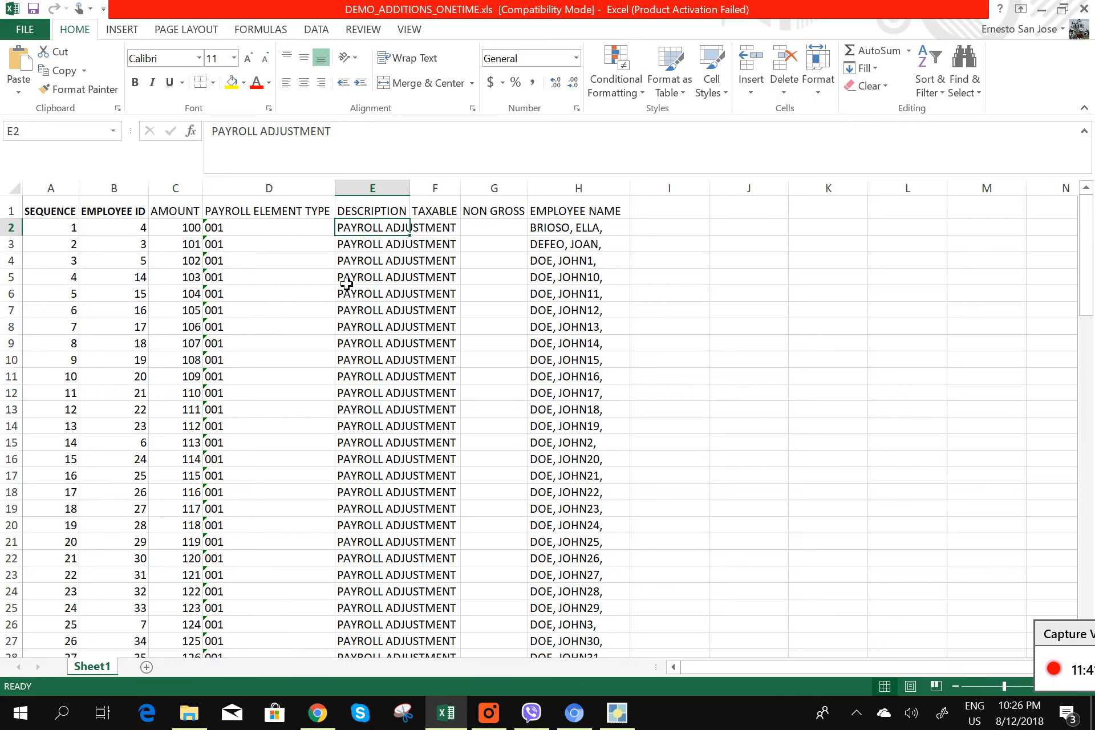
pyautogui.click(259, 237)
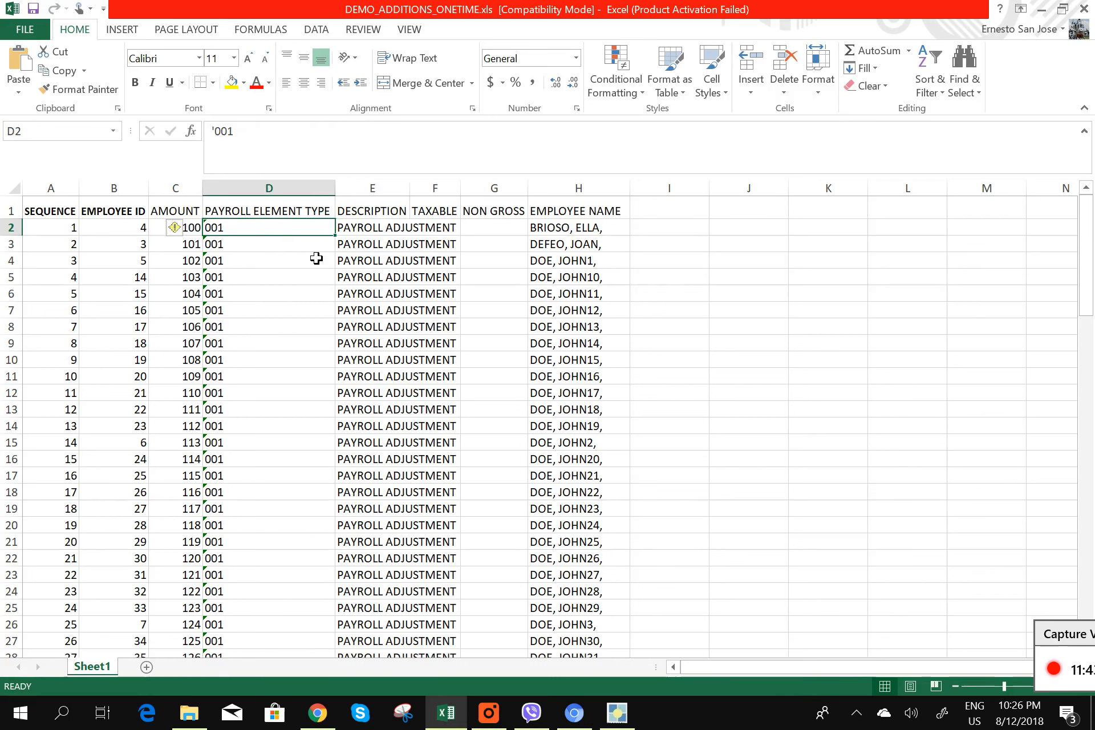
pyautogui.click(315, 258)
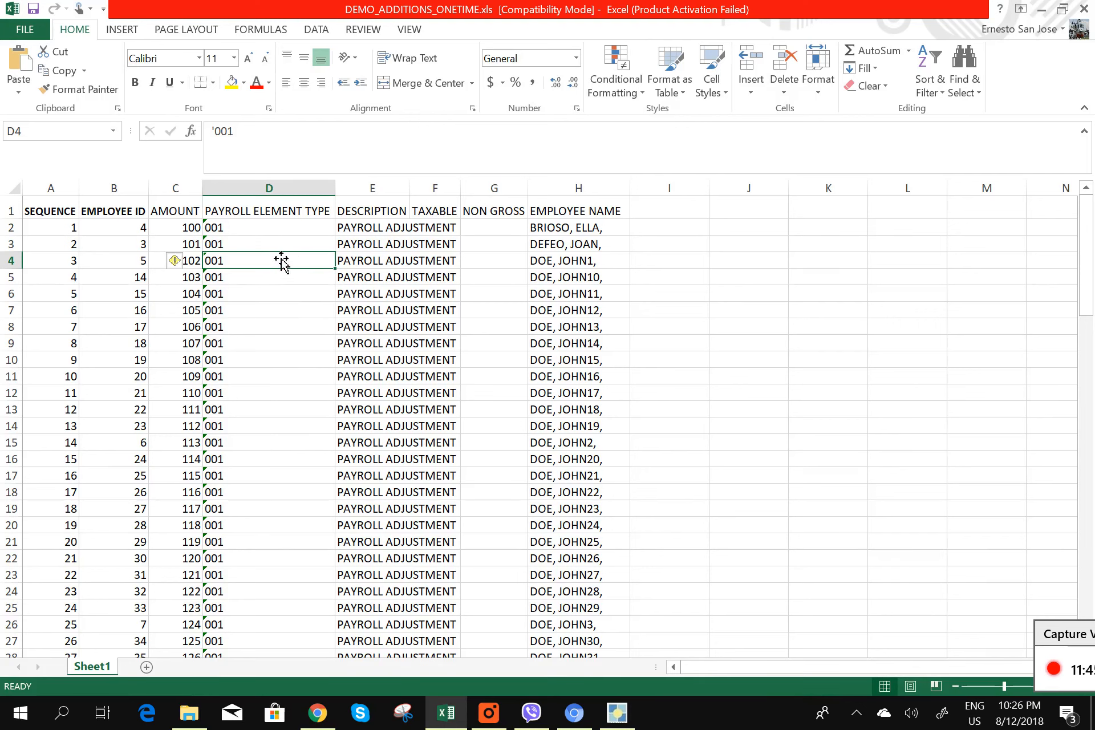
pyautogui.click(191, 231)
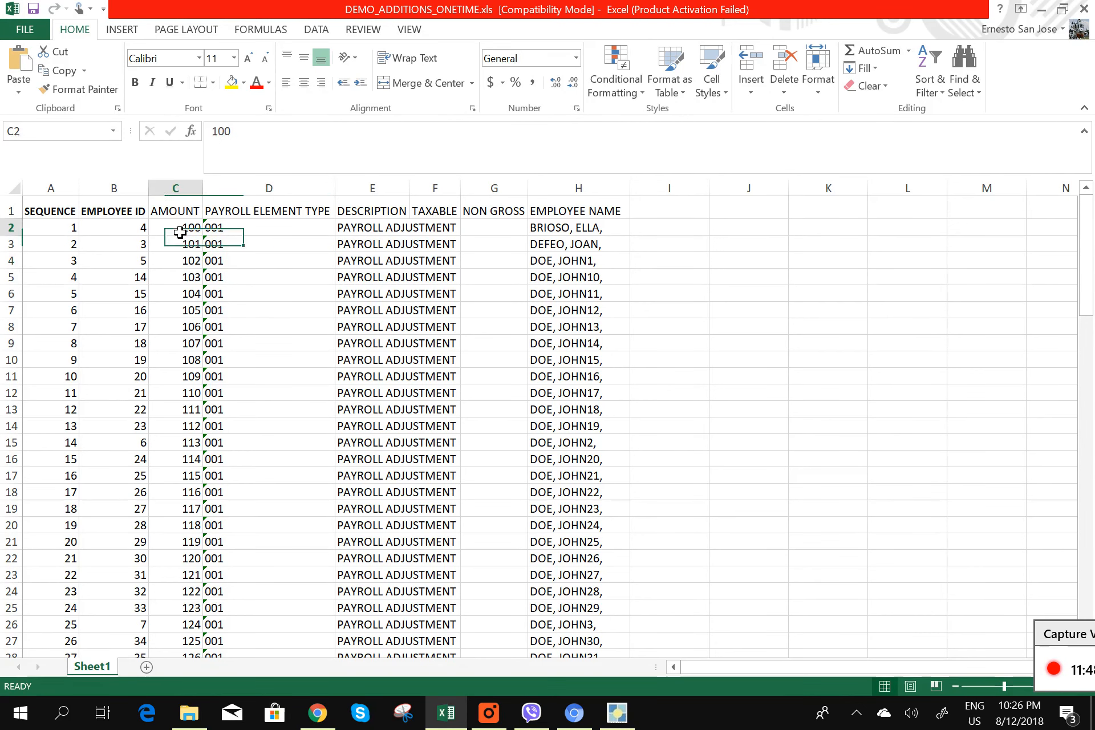
# - Check the D6 element code and E9 description, then open the workbook's FILE info page
pyautogui.scroll(-12, 214, 382)
pyautogui.scroll(12, 214, 386)
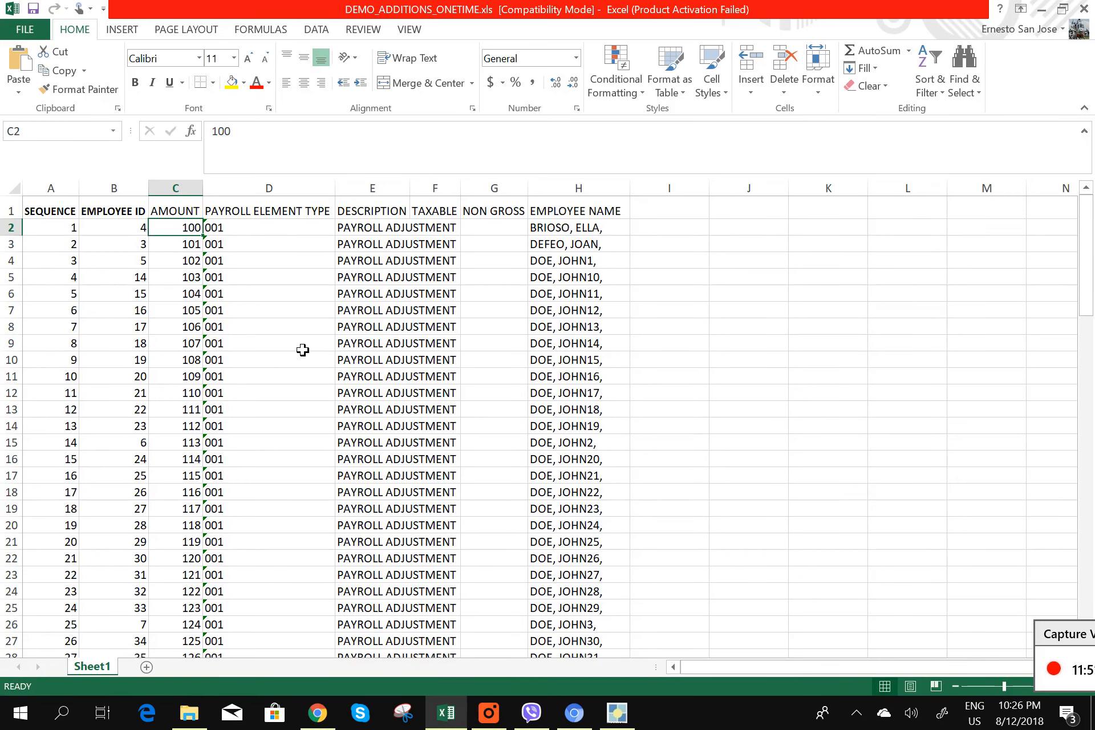
pyautogui.scroll(-4, 241, 399)
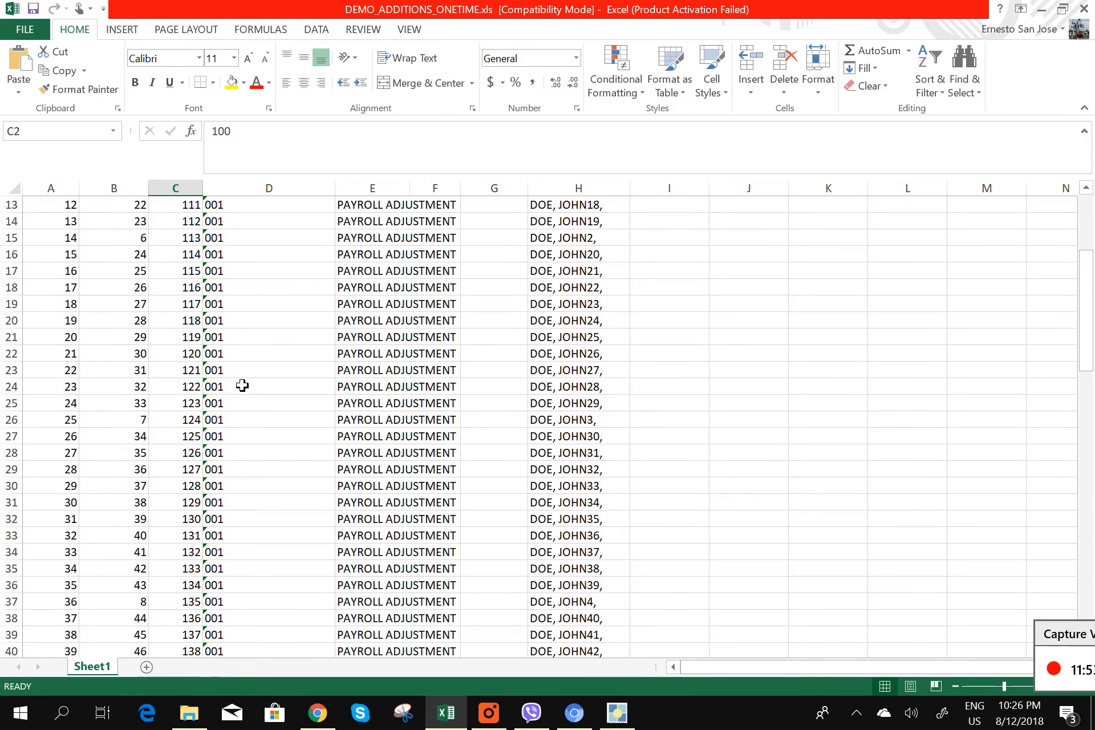
pyautogui.scroll(4, 244, 388)
pyautogui.click(302, 296)
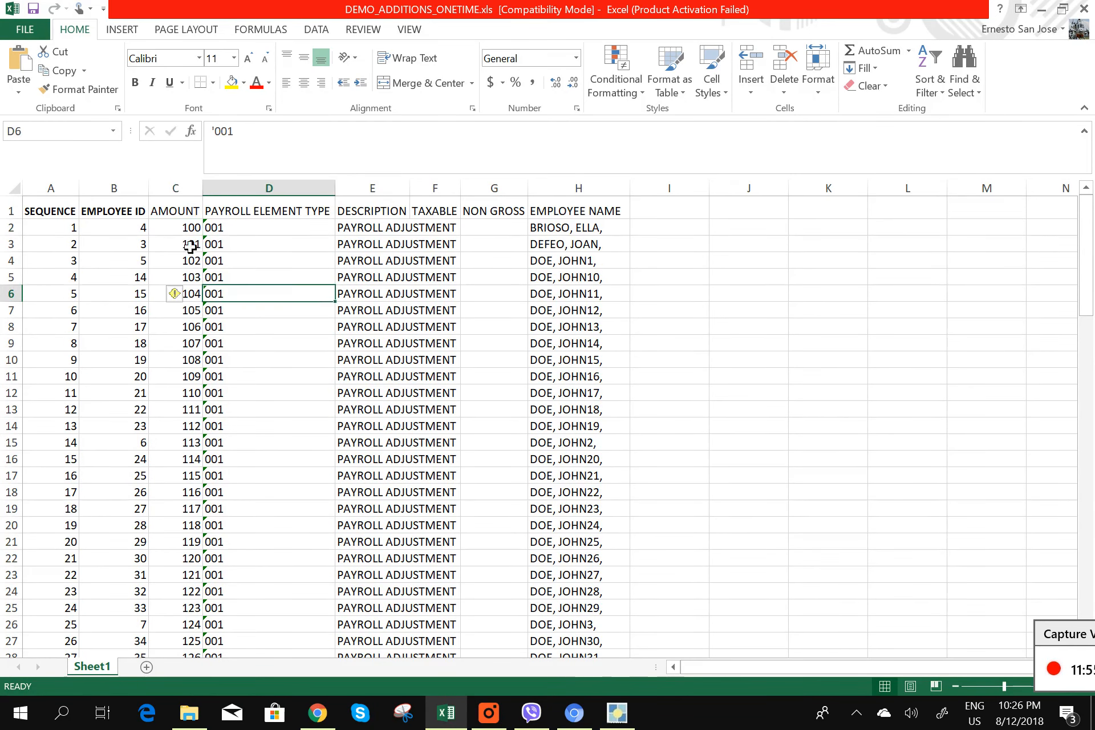
pyautogui.click(188, 231)
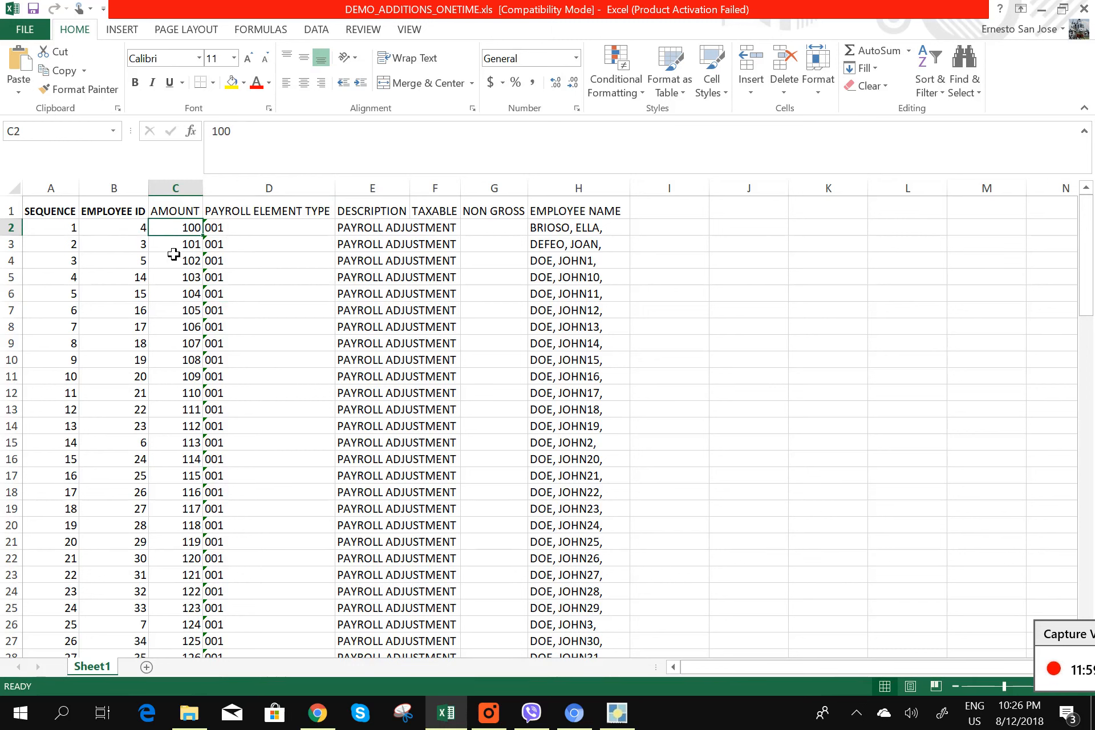
pyautogui.click(362, 351)
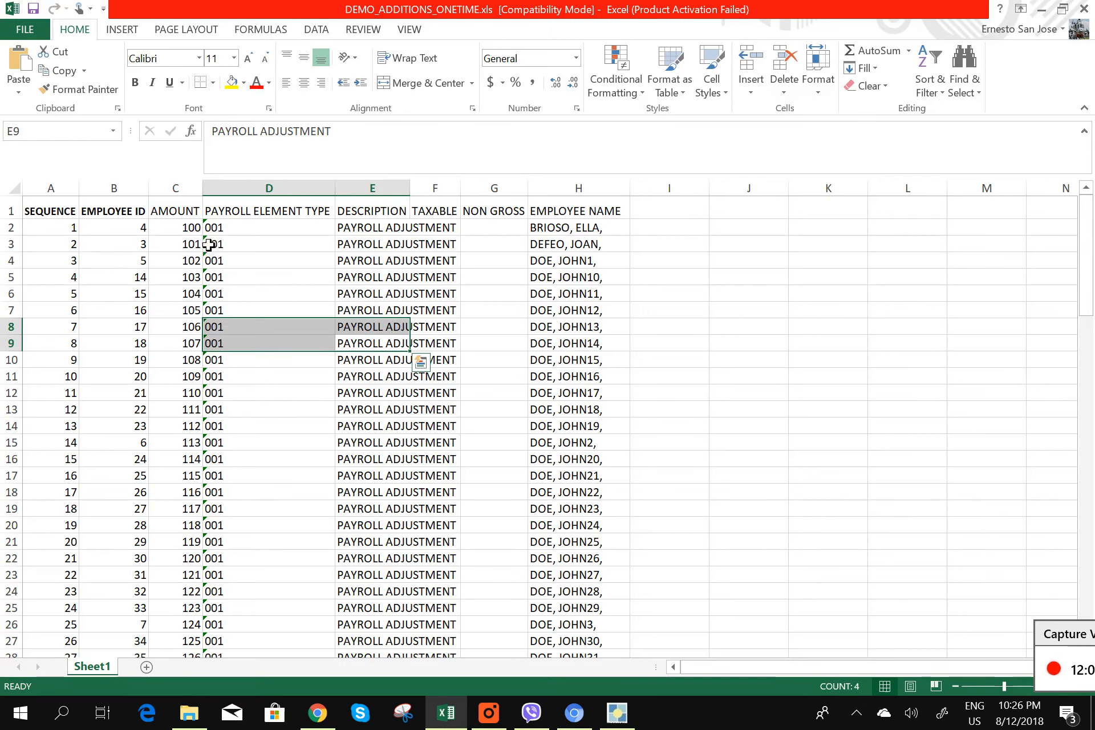
pyautogui.click(188, 231)
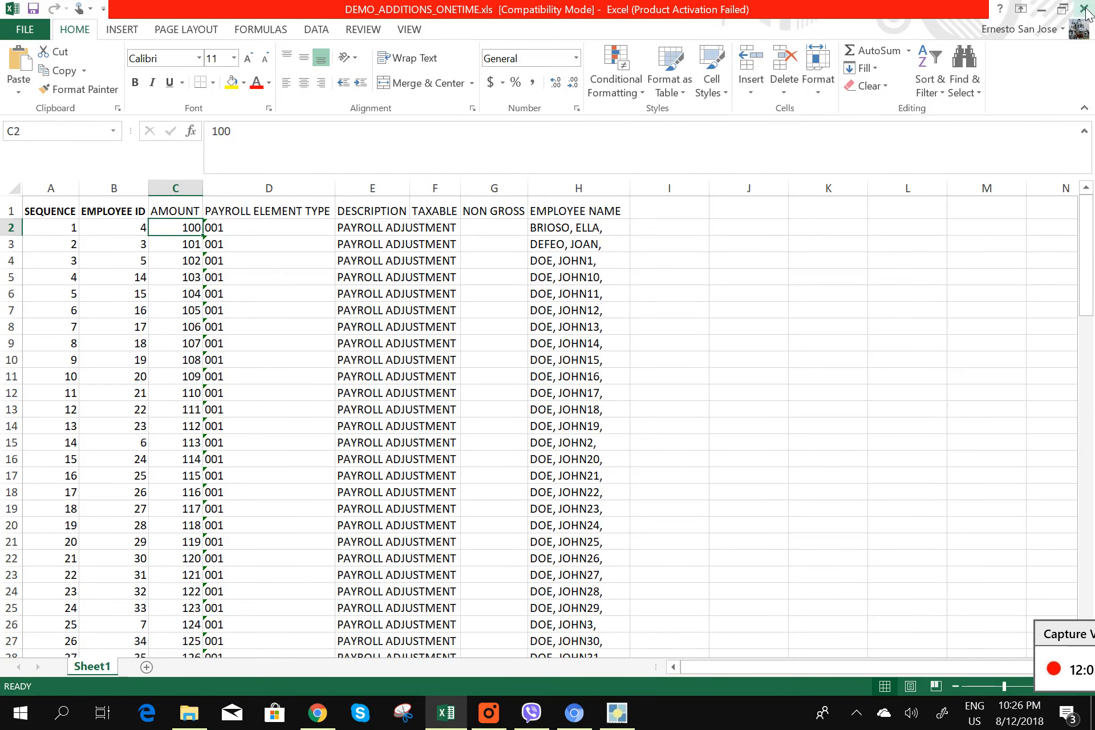
pyautogui.click(22, 31)
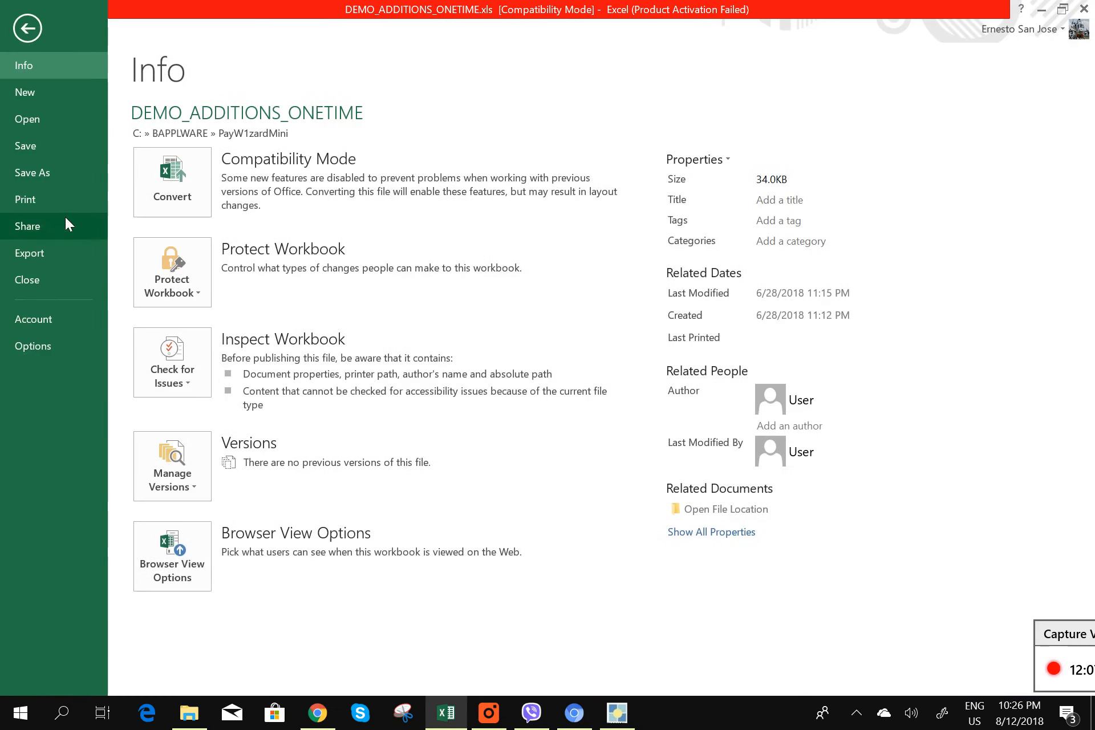
# - Save DEMO_ADDITIONS_ONETIME.xls into PayW1zardMini, replacing the existing copy, and close Excel
pyautogui.click(56, 171)
pyautogui.click(484, 182)
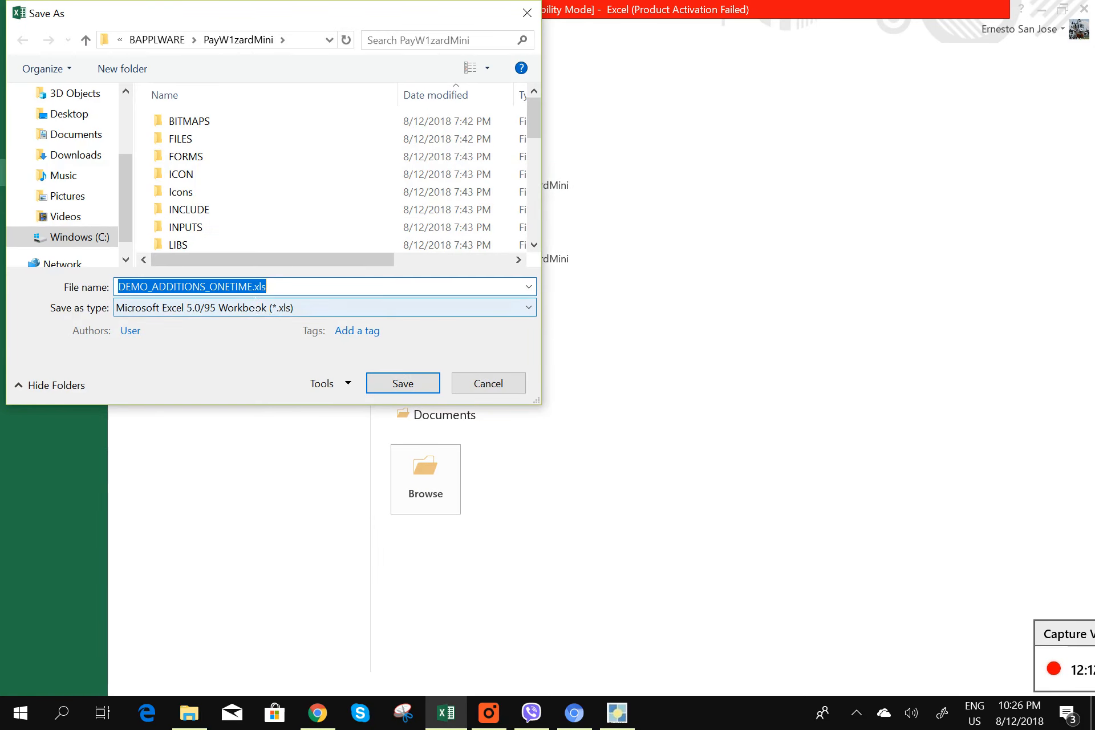
pyautogui.click(248, 287)
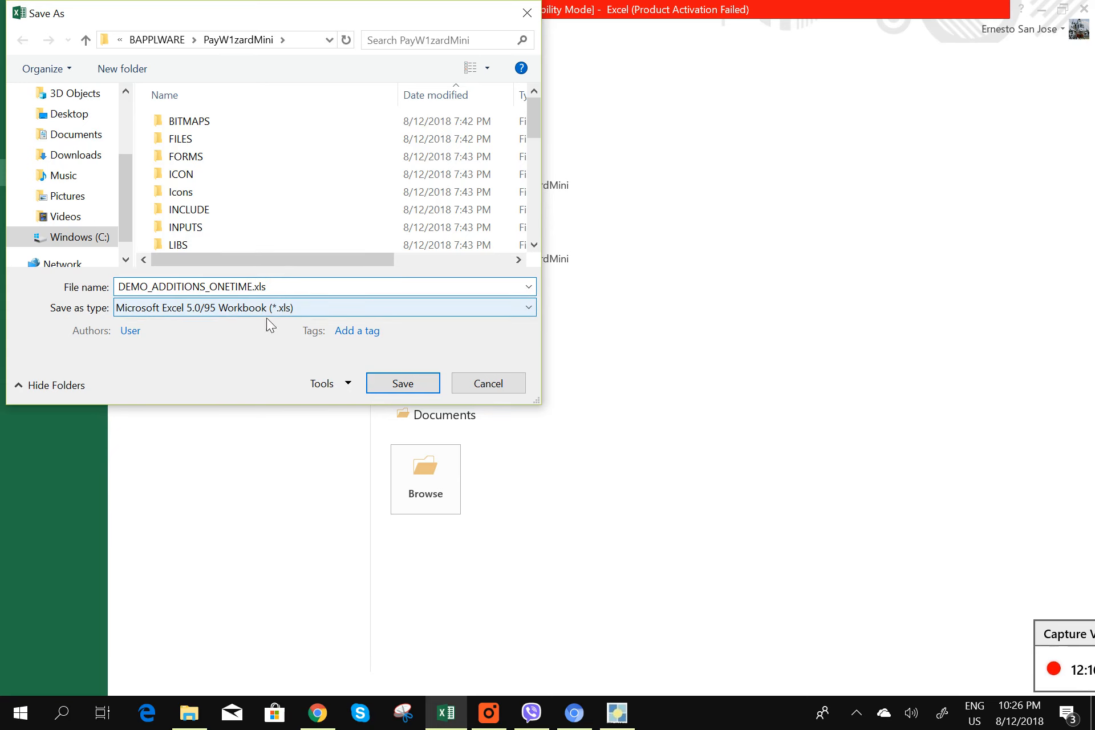
pyautogui.click(392, 388)
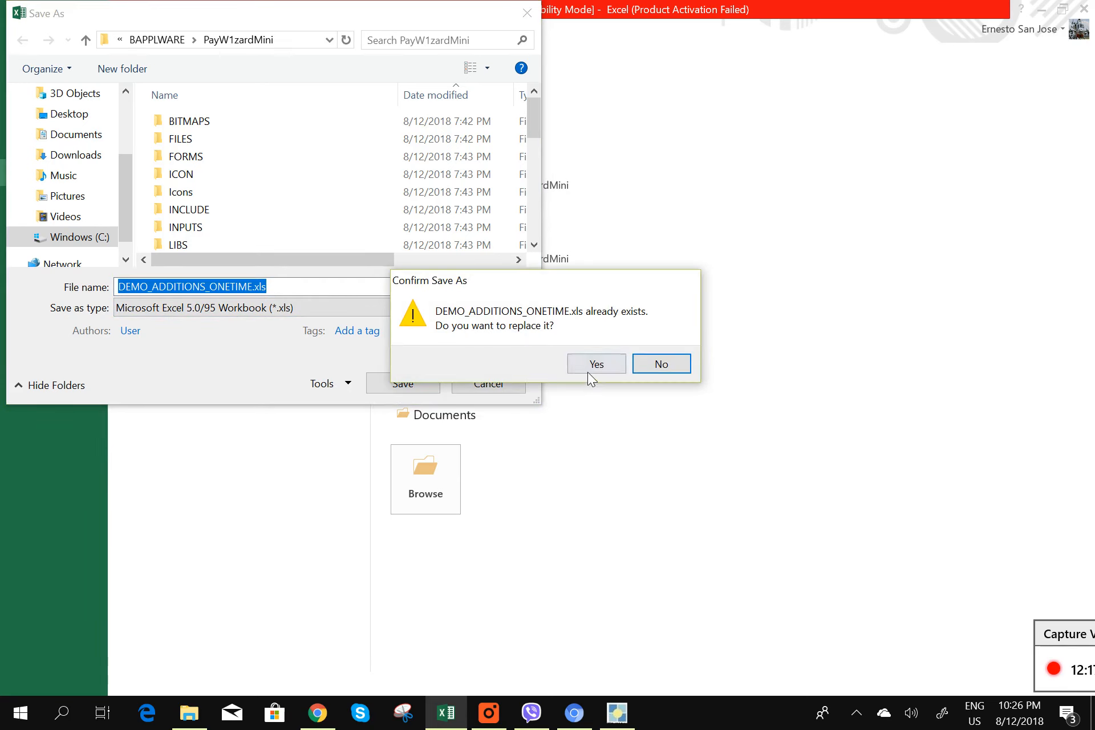
pyautogui.click(589, 368)
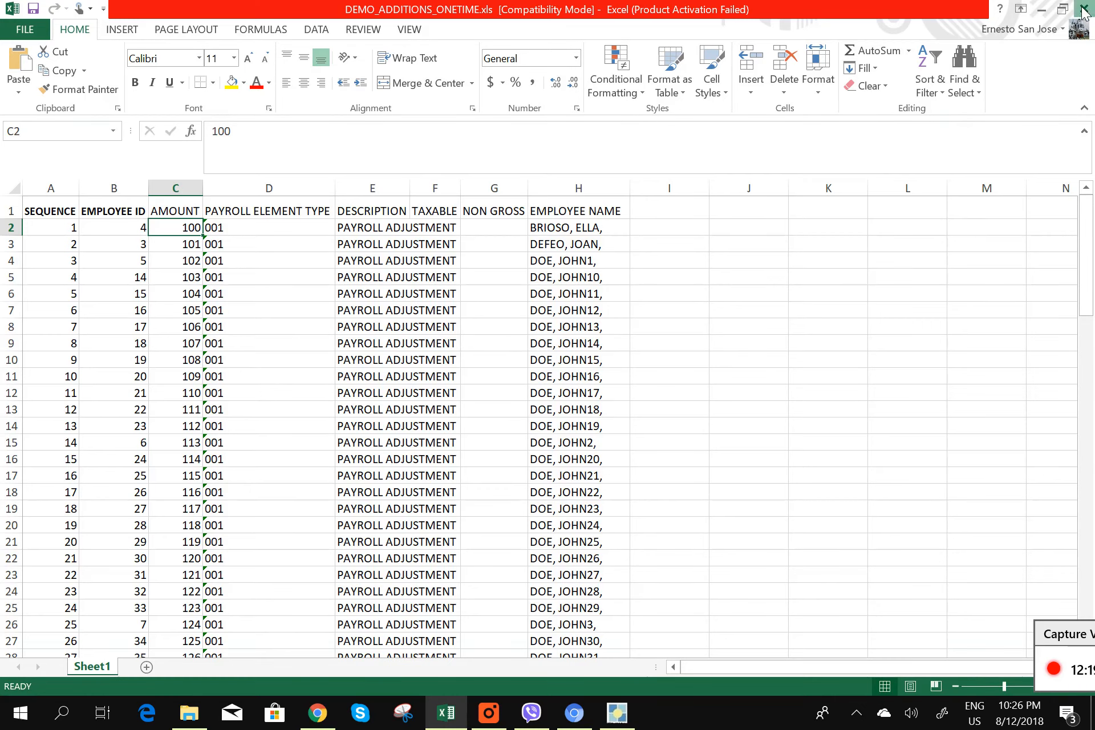
pyautogui.click(1082, 9)
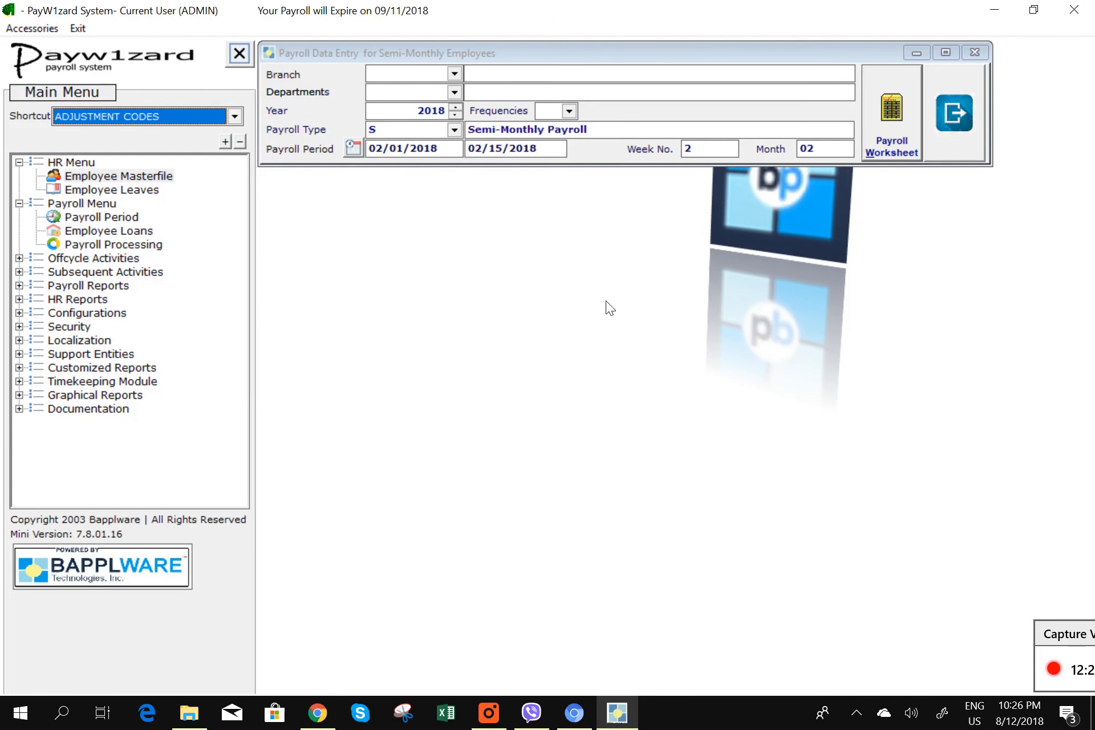
# - From the Feb 1–15 payroll worksheet's Others view, launch the Other Additions and Deductions Uploader
pyautogui.click(907, 136)
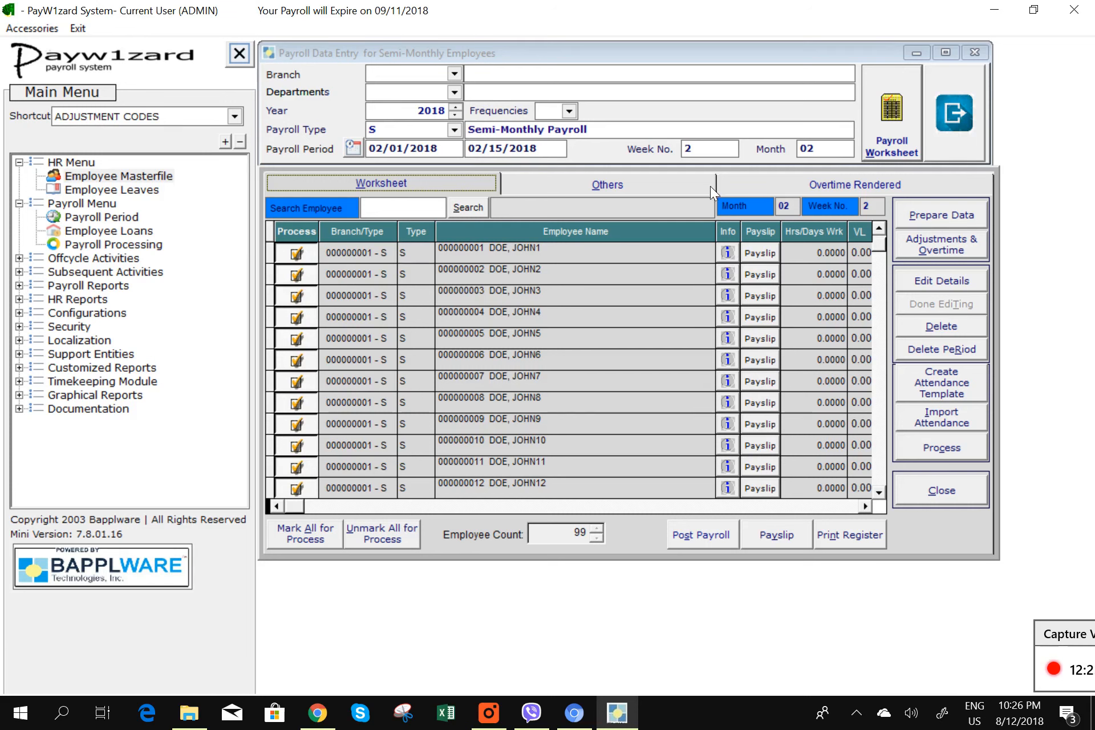
pyautogui.moveTo(724, 247); pyautogui.dragTo(631, 240)
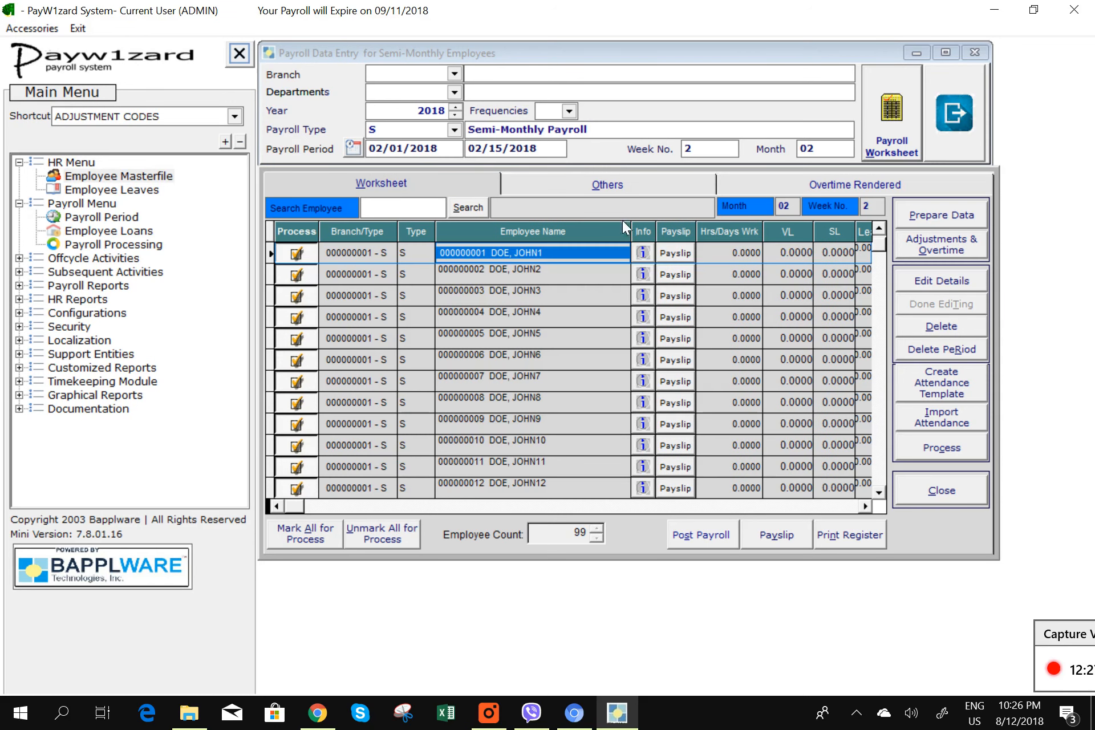
pyautogui.click(642, 188)
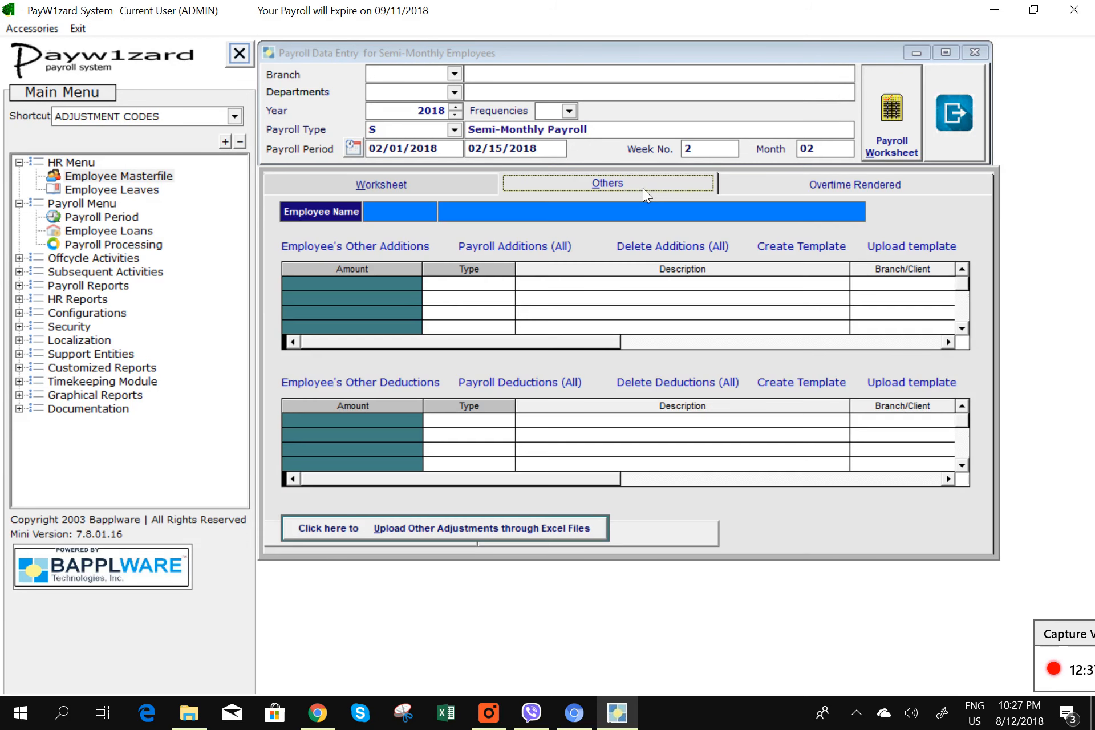
pyautogui.doubleClick(918, 247)
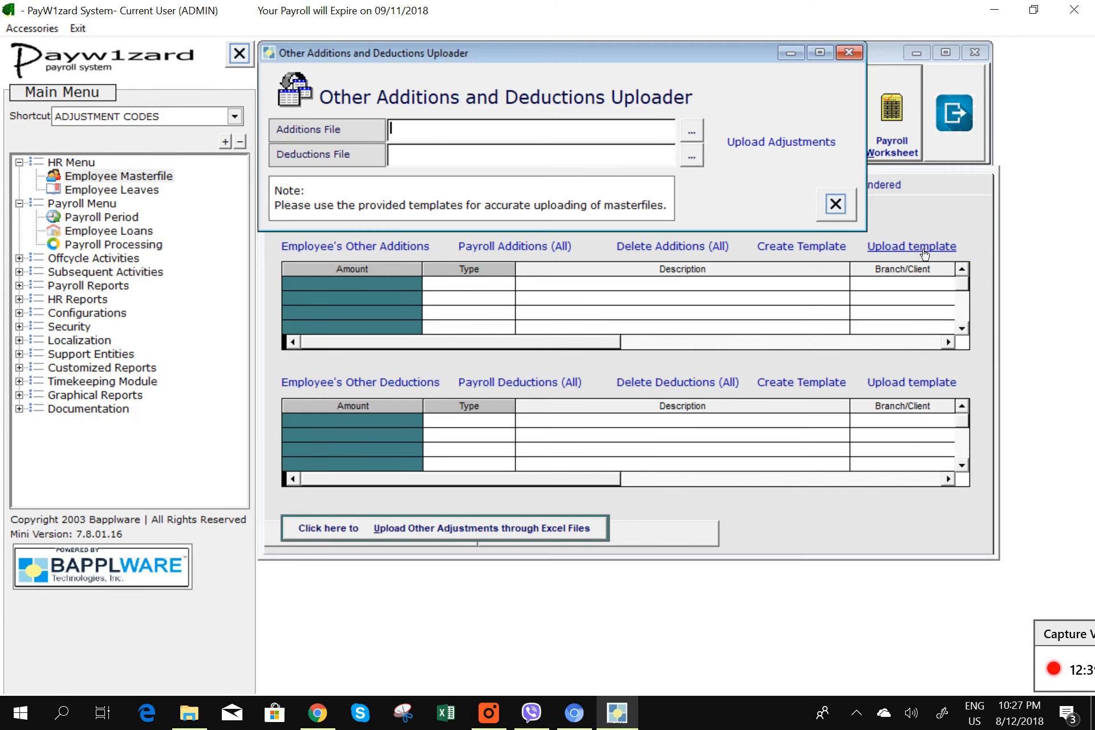
# - Select DEMO_ADDITIONS_ONETIME.xls as the additions file and DEMO_DEDUCTIONS_ONETIME.xls as the deductions file
pyautogui.click(690, 132)
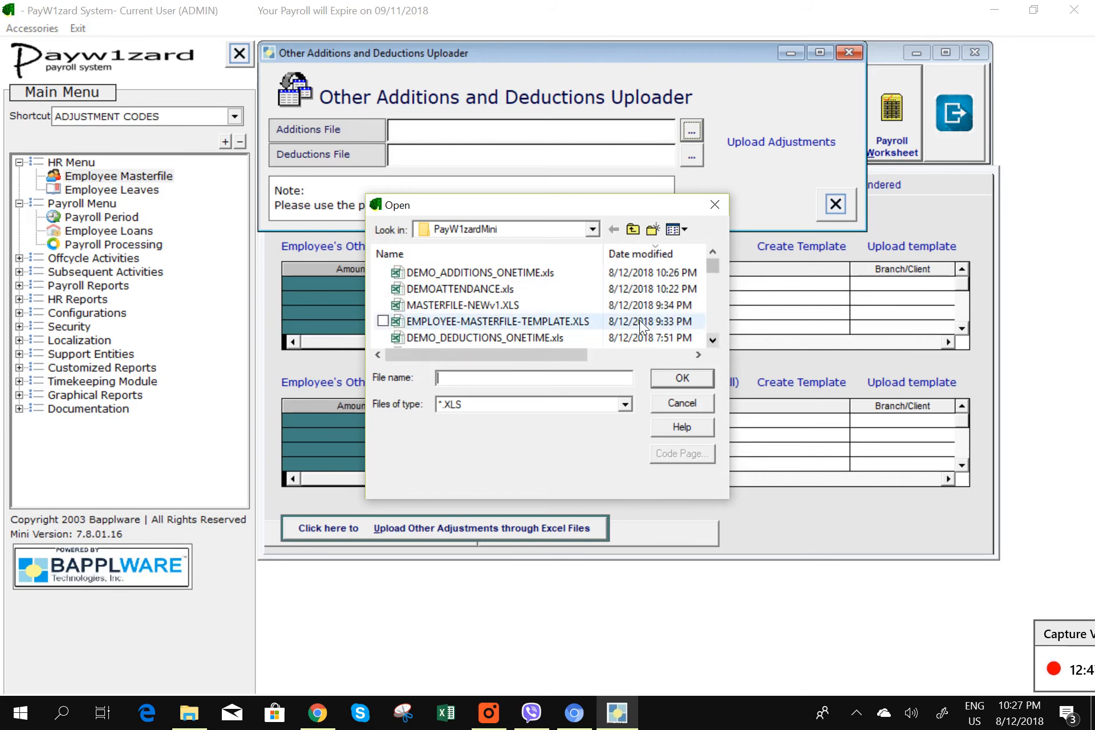
pyautogui.click(472, 273)
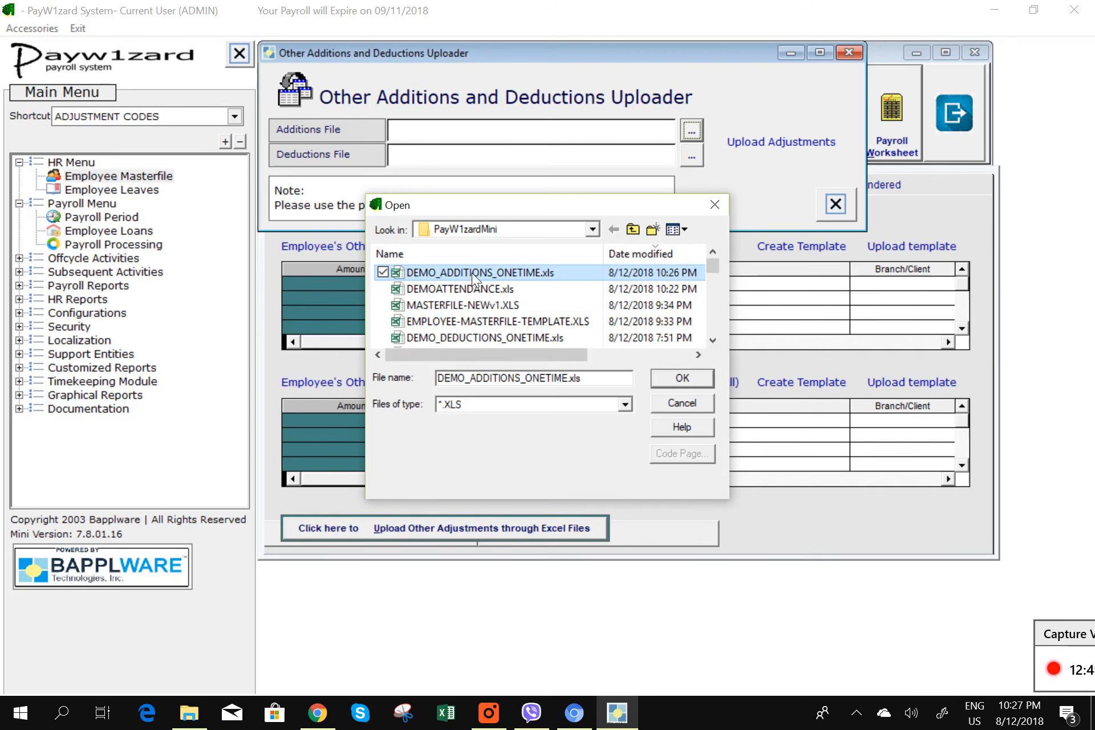
pyautogui.click(683, 381)
pyautogui.click(692, 157)
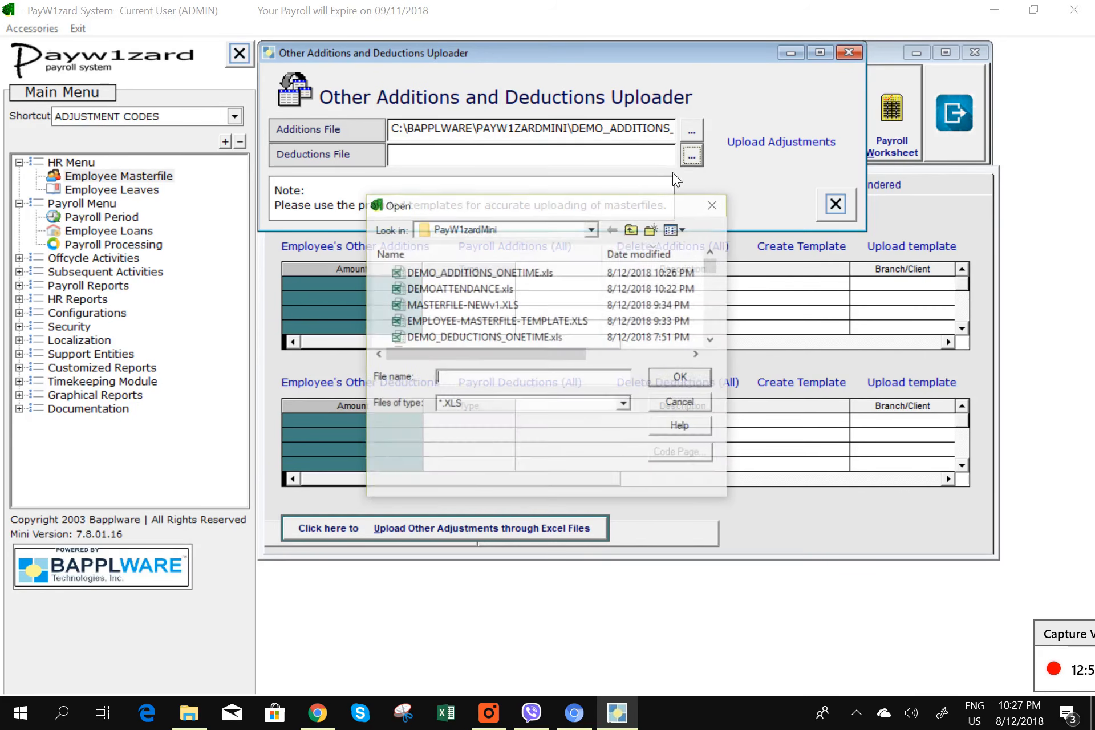
pyautogui.click(713, 341)
pyautogui.click(576, 321)
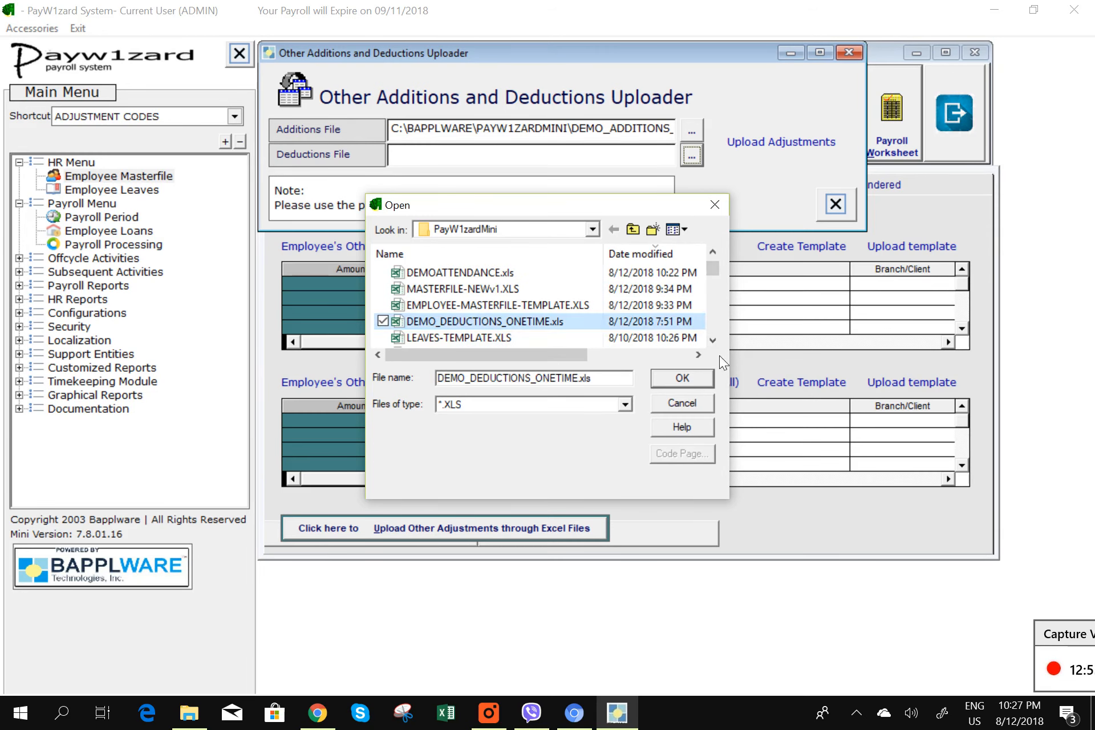
pyautogui.click(698, 383)
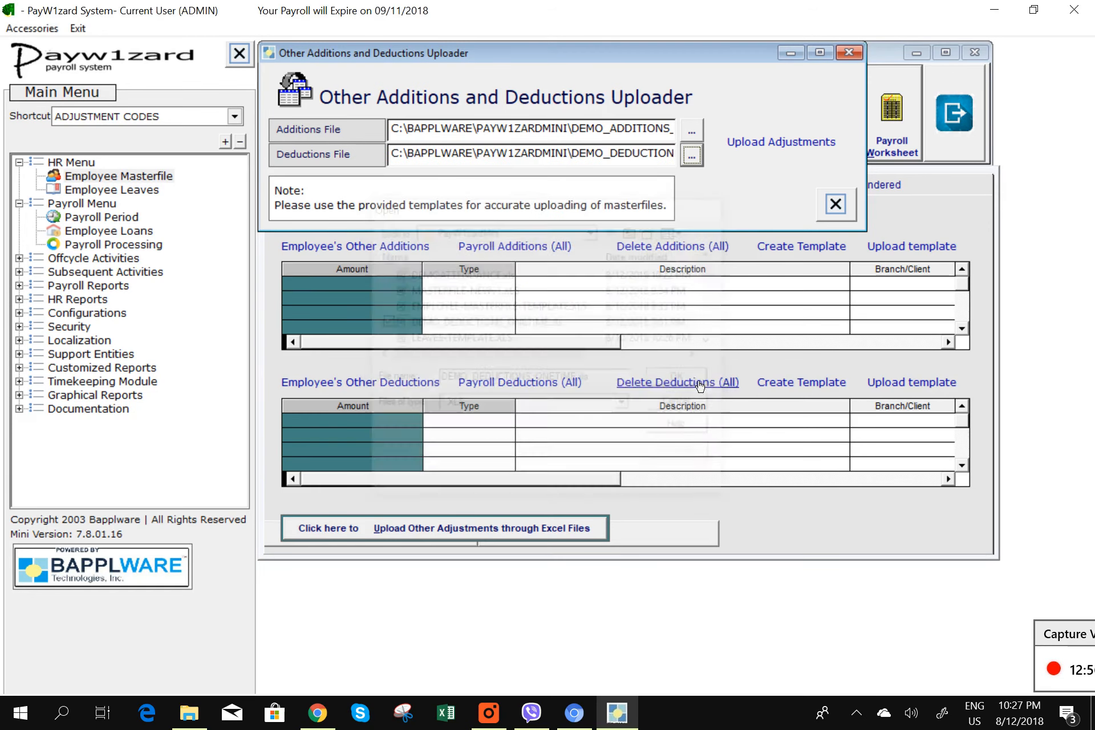
# - Upload the adjustments, confirming and acknowledging both the additions and deductions import notices
pyautogui.click(780, 142)
pyautogui.click(616, 414)
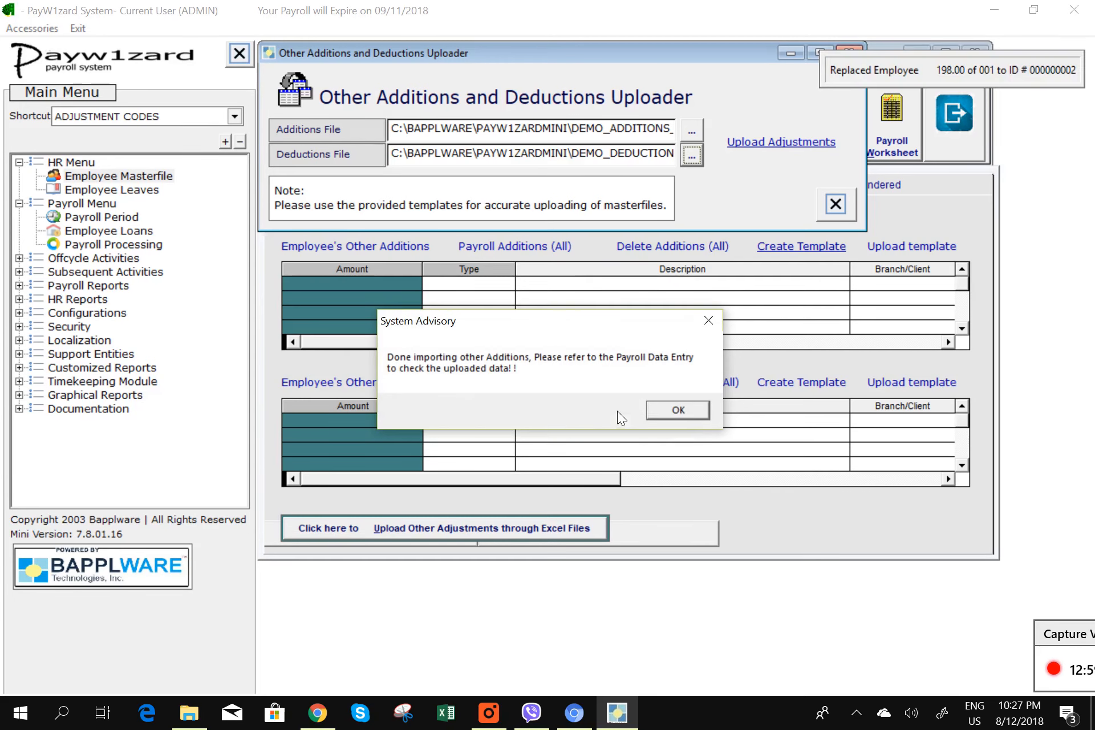
pyautogui.click(686, 415)
pyautogui.click(687, 410)
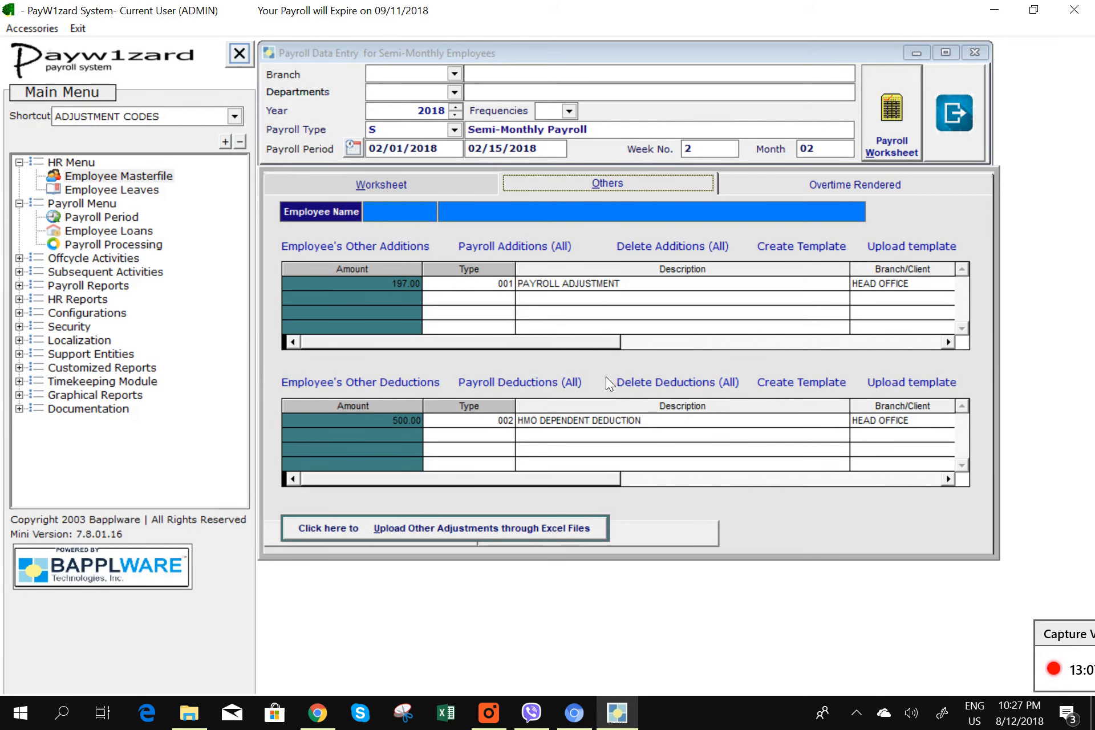
# - Tag all 99 employees for processing and run the Feb 1–15, 2018 semi-monthly payroll
pyautogui.click(407, 187)
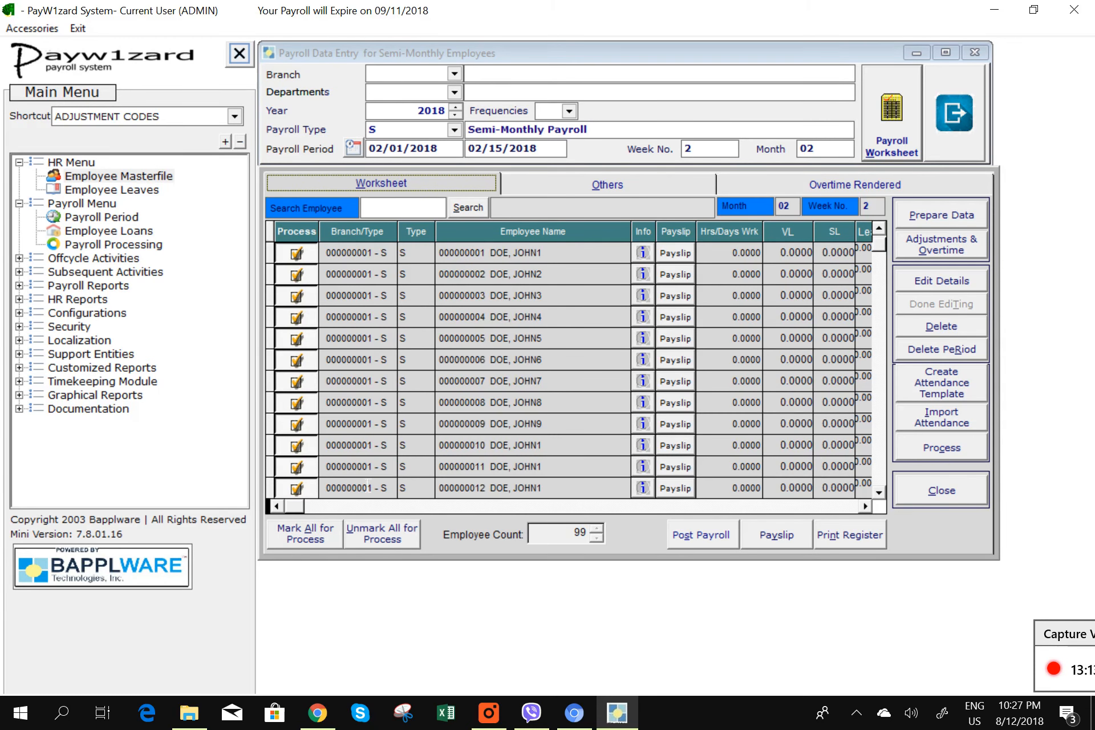
pyautogui.click(294, 530)
pyautogui.click(593, 413)
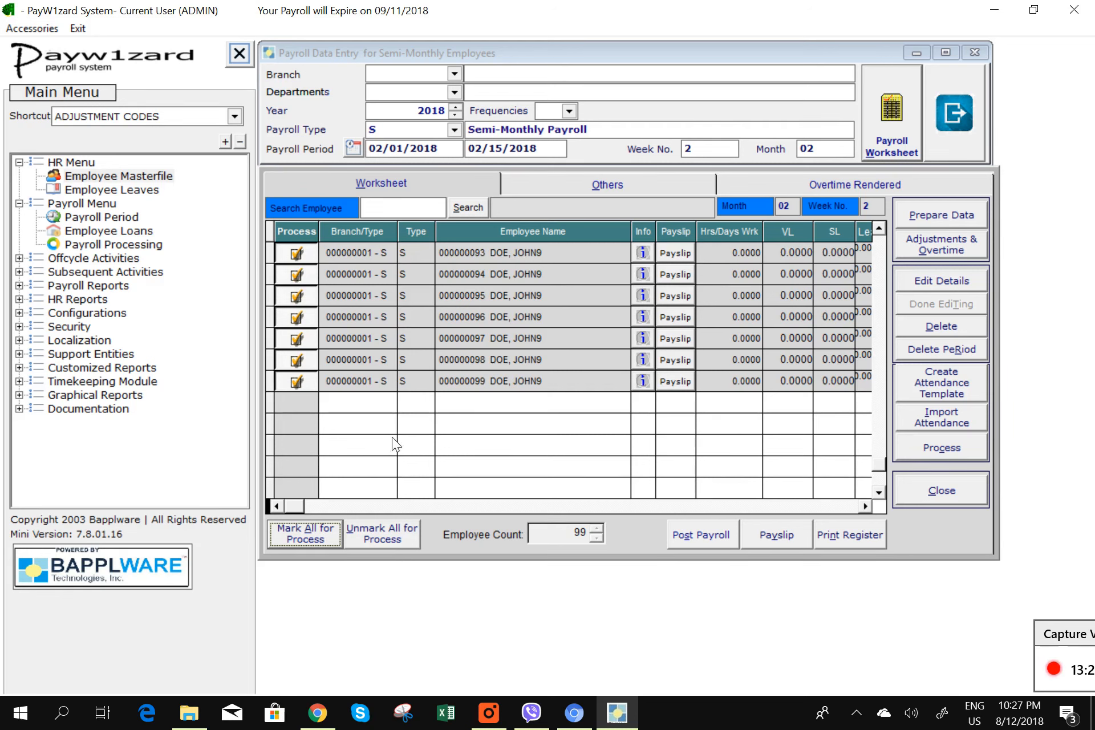
pyautogui.scroll(7, 868, 461)
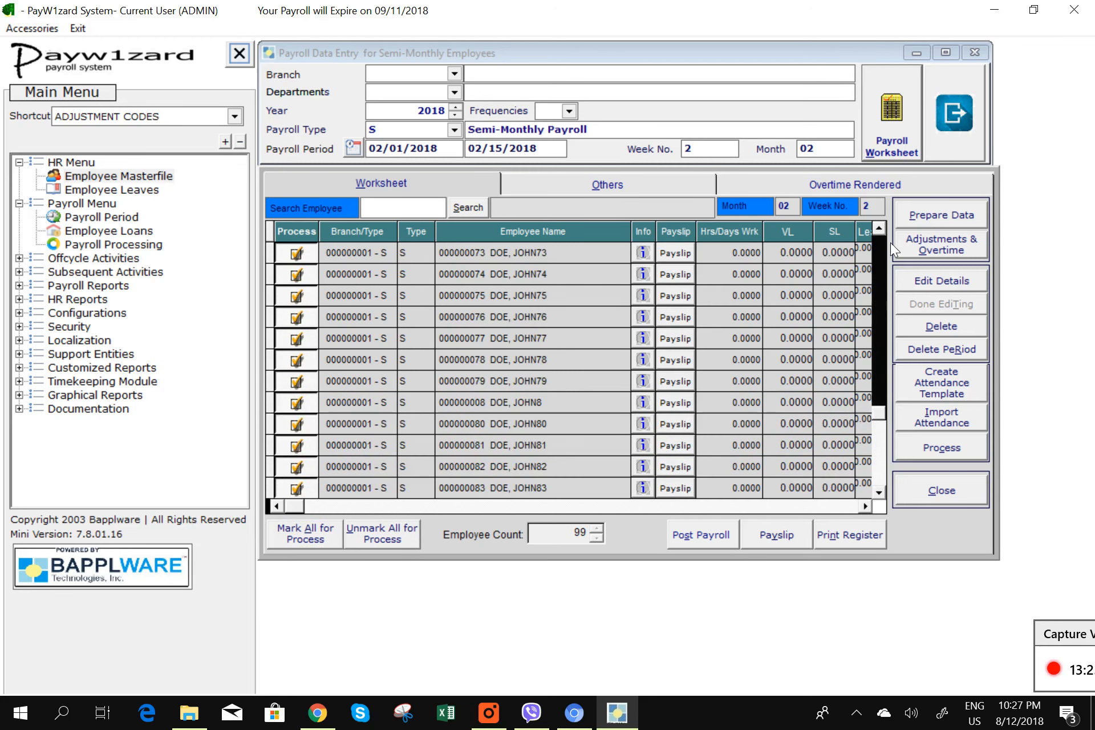
pyautogui.click(942, 448)
pyautogui.click(532, 413)
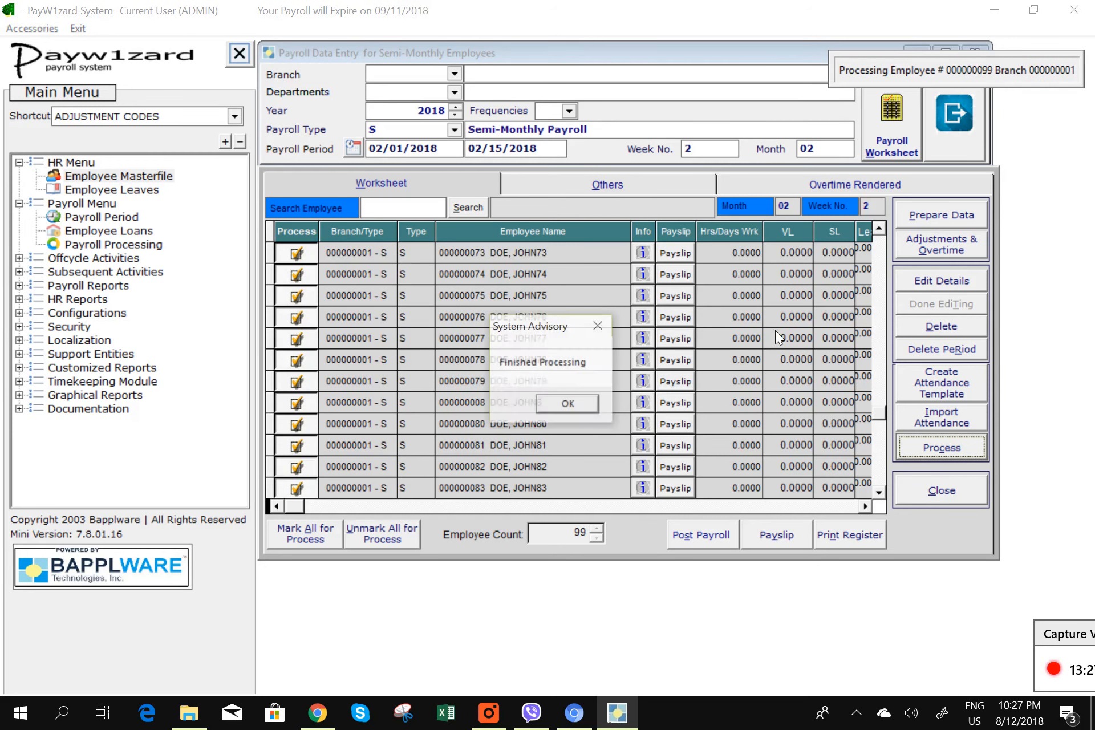
pyautogui.click(568, 405)
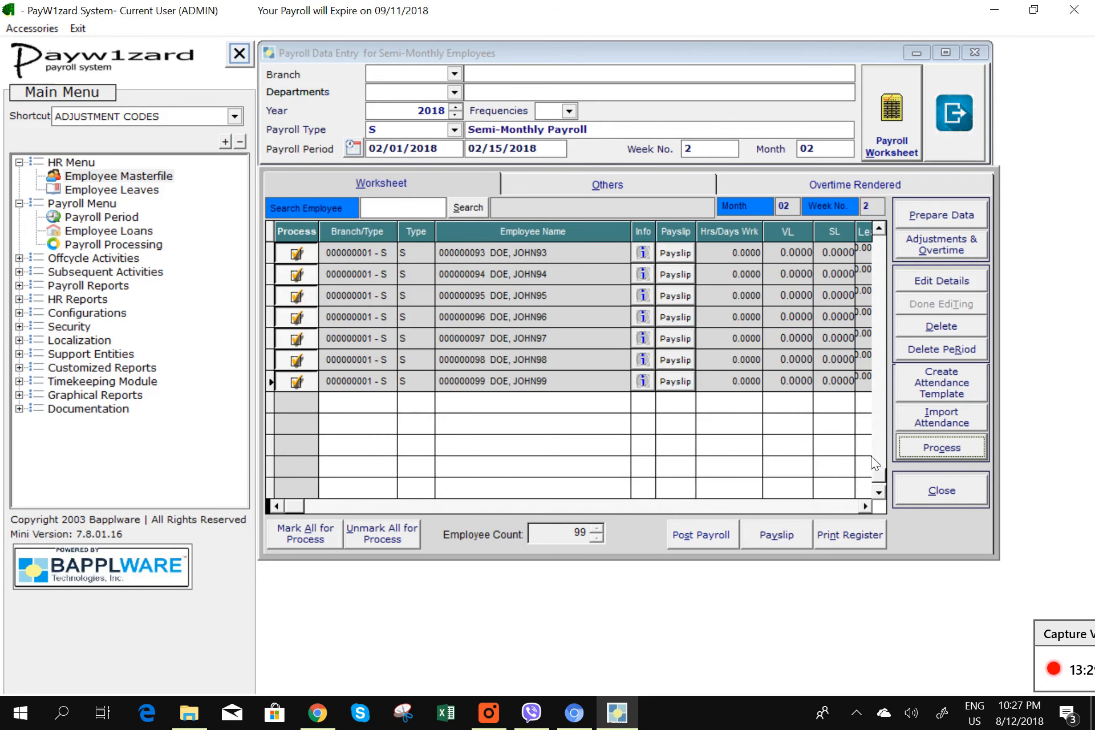
# - Print-preview the Feb 1–15 payslips in Format #1 and then Format #2
pyautogui.click(793, 538)
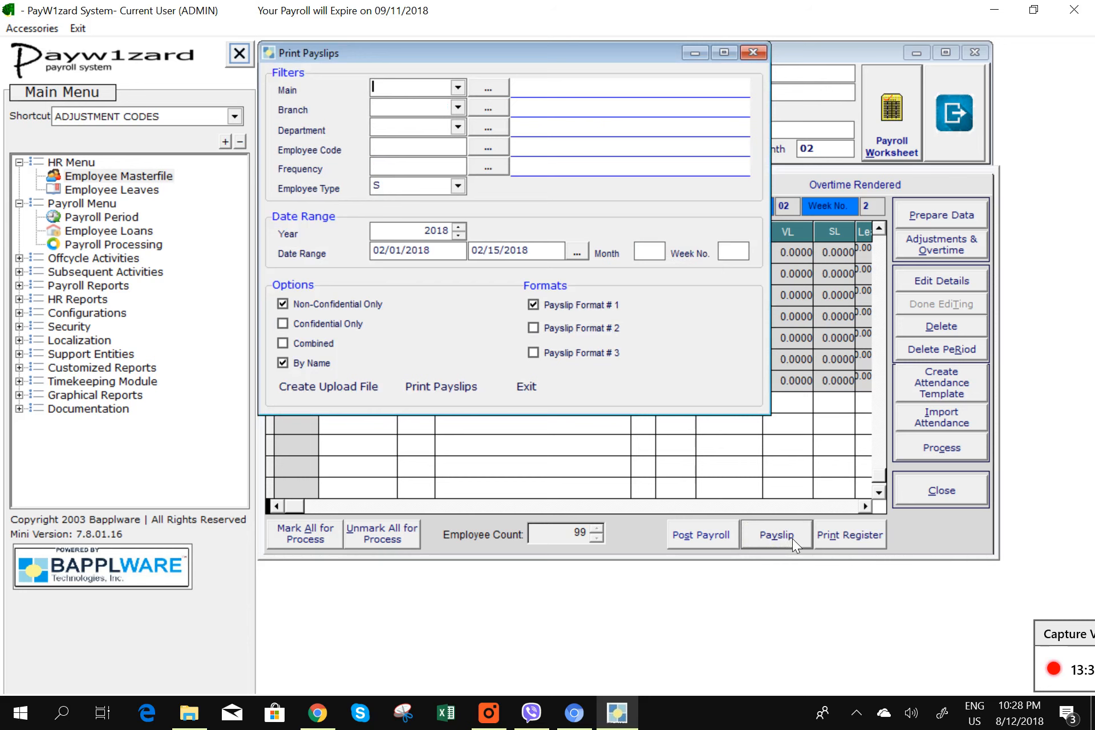
pyautogui.click(451, 387)
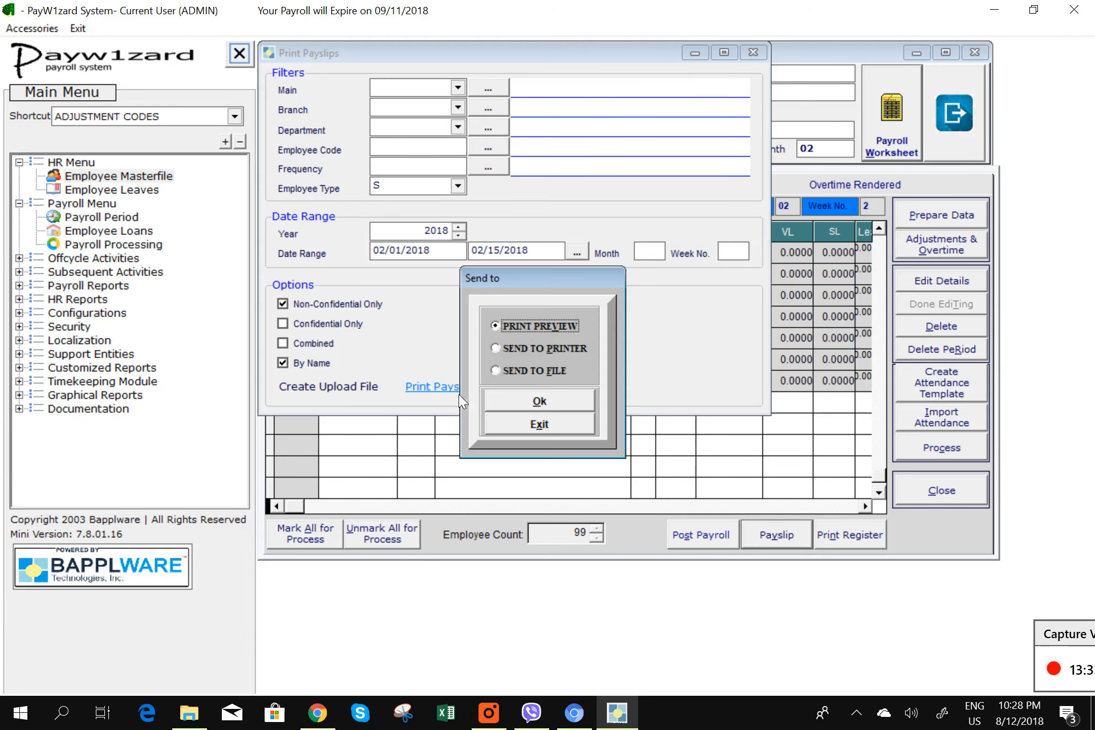
pyautogui.click(538, 401)
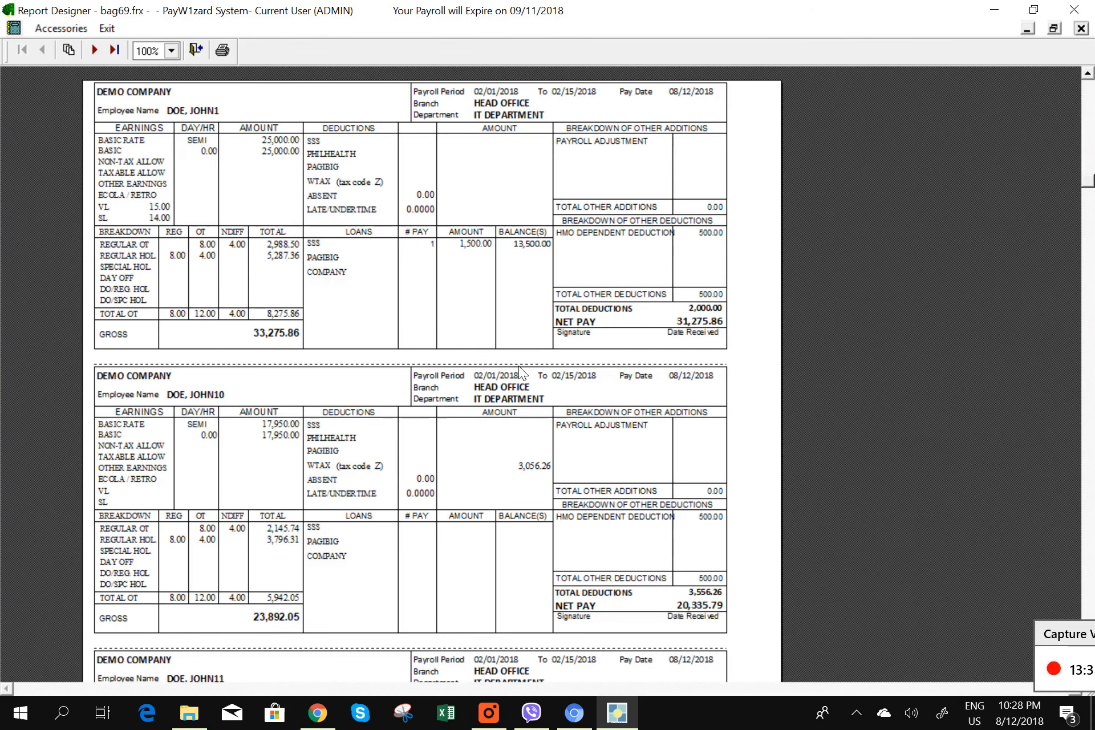
pyautogui.click(1084, 32)
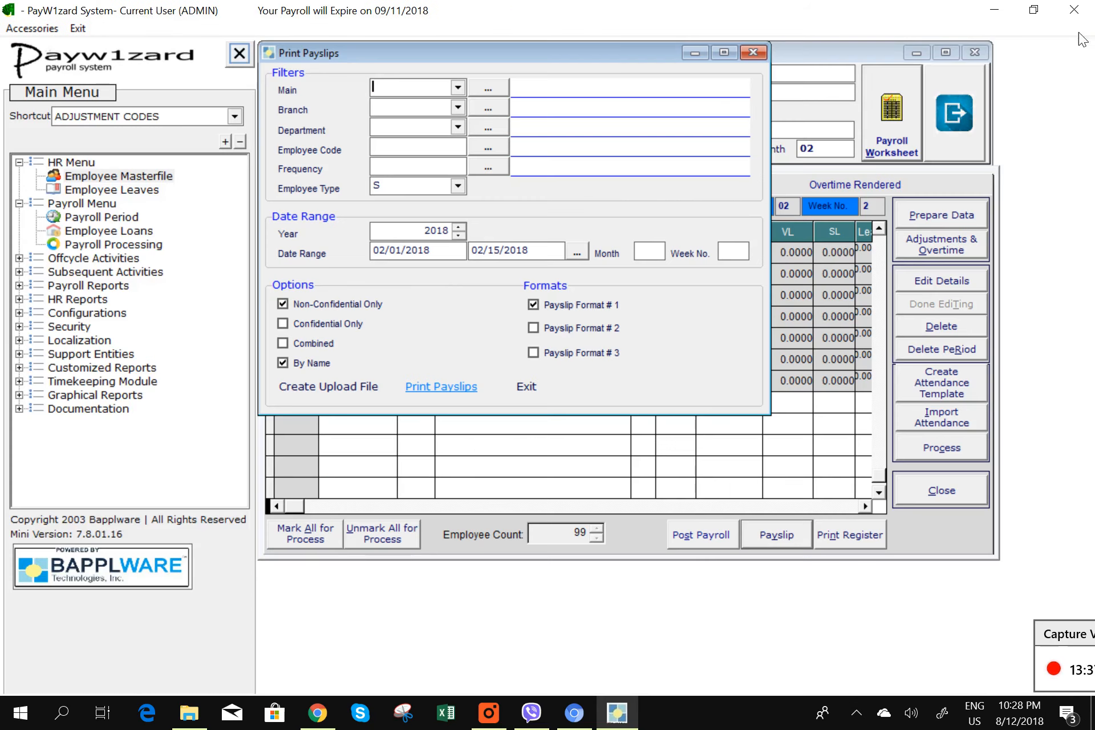
pyautogui.click(553, 328)
pyautogui.click(454, 393)
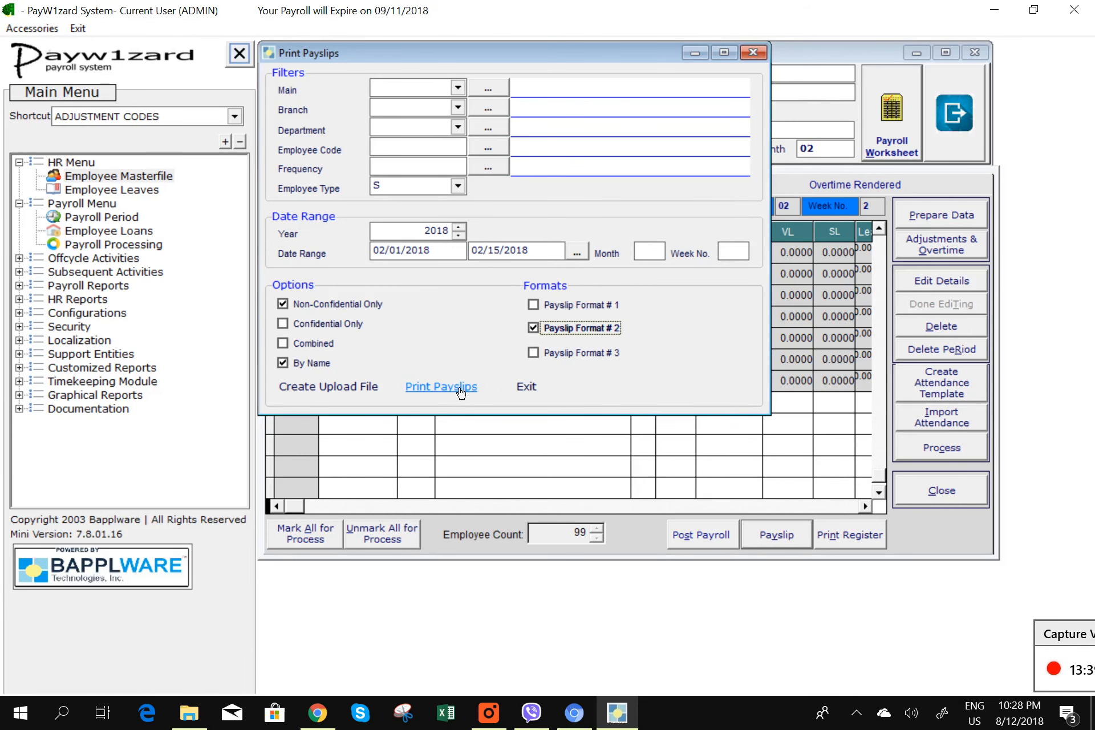
pyautogui.click(542, 403)
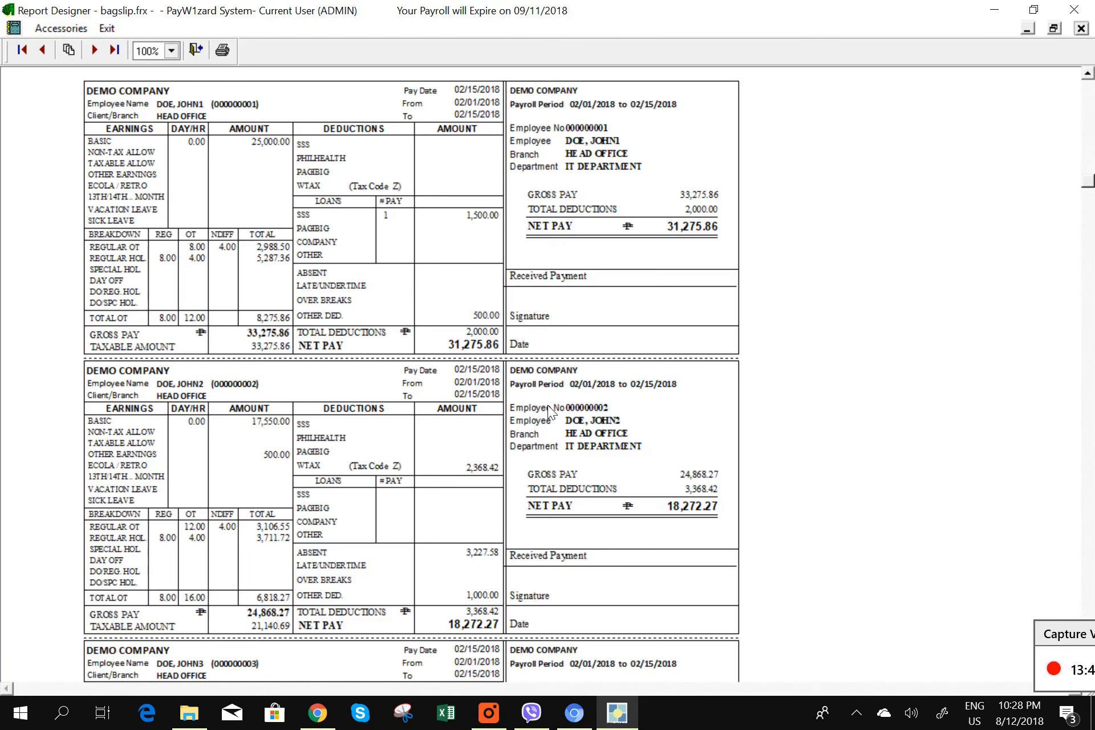
pyautogui.click(1083, 30)
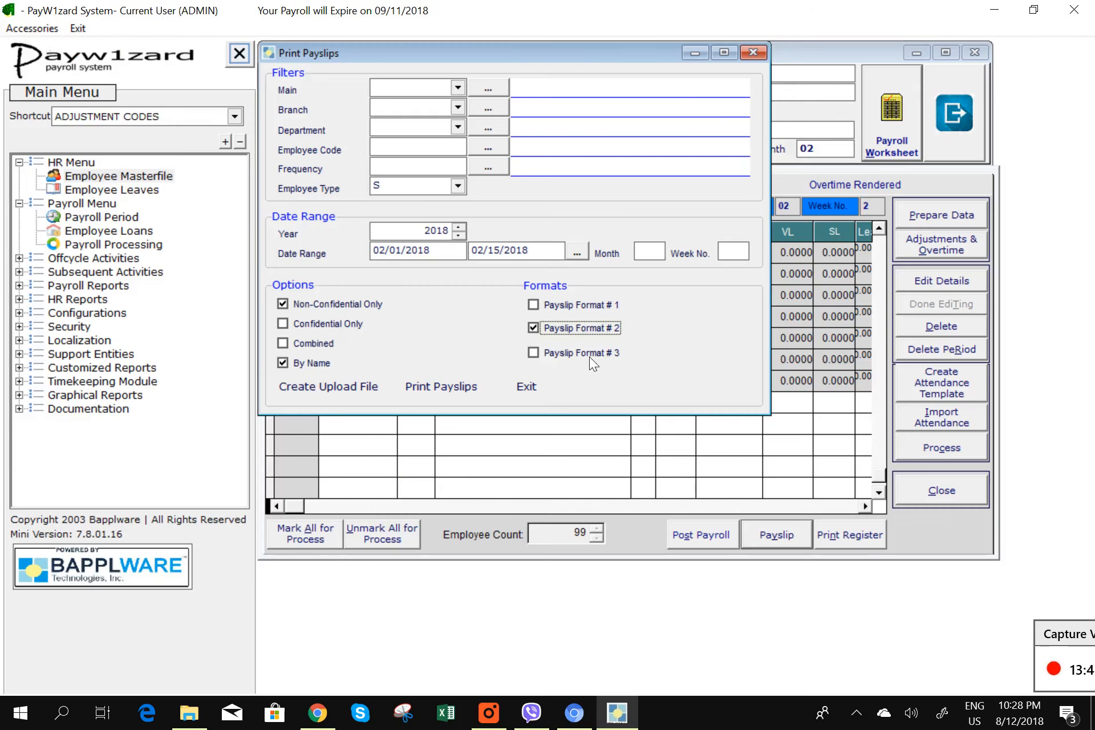
# - Print-preview the payslips in Format #3, then close the payslip printing options
pyautogui.click(574, 353)
pyautogui.click(465, 388)
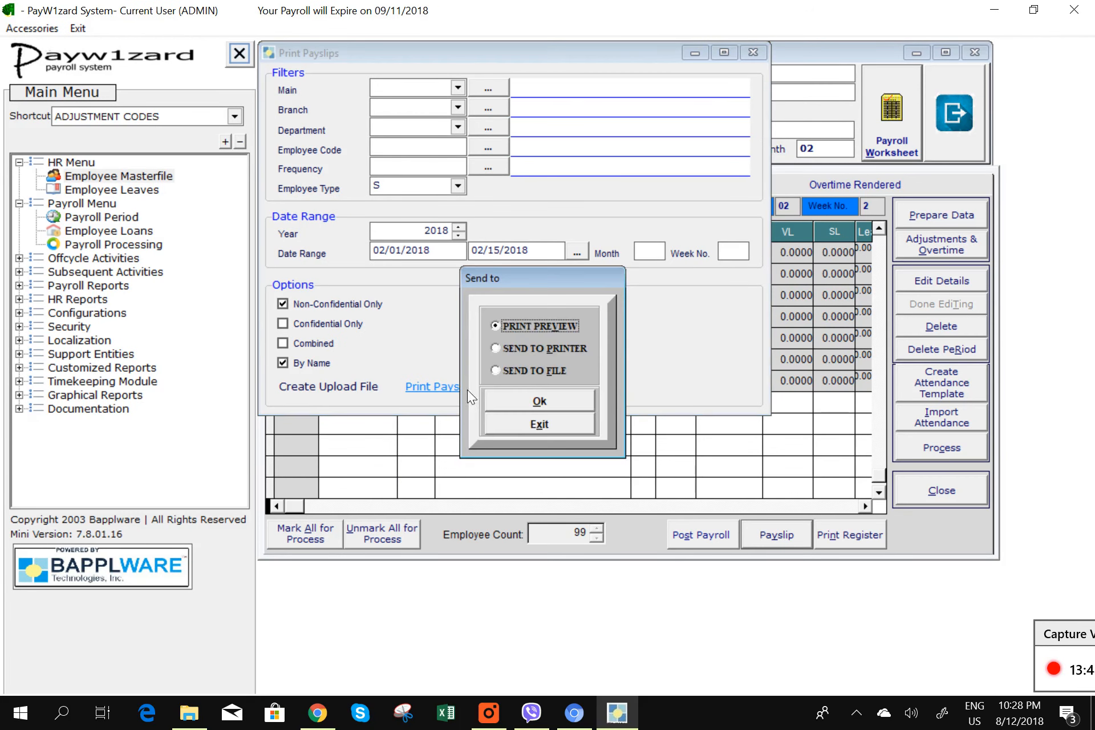
pyautogui.click(534, 405)
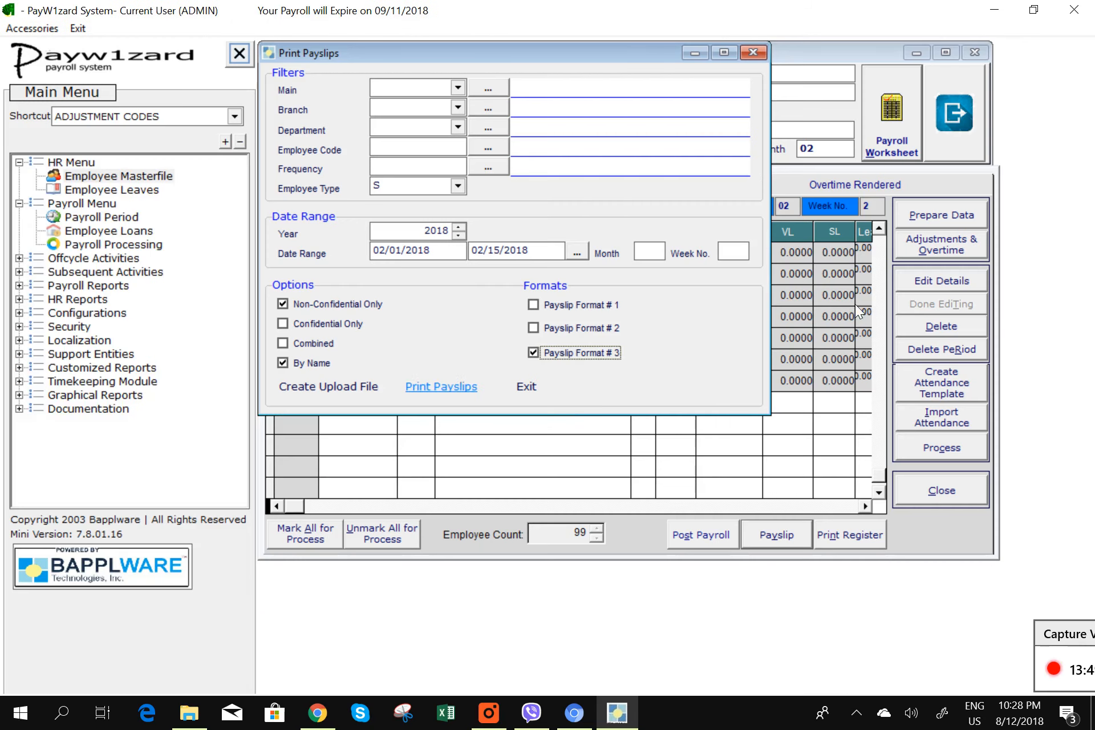
pyautogui.click(1081, 28)
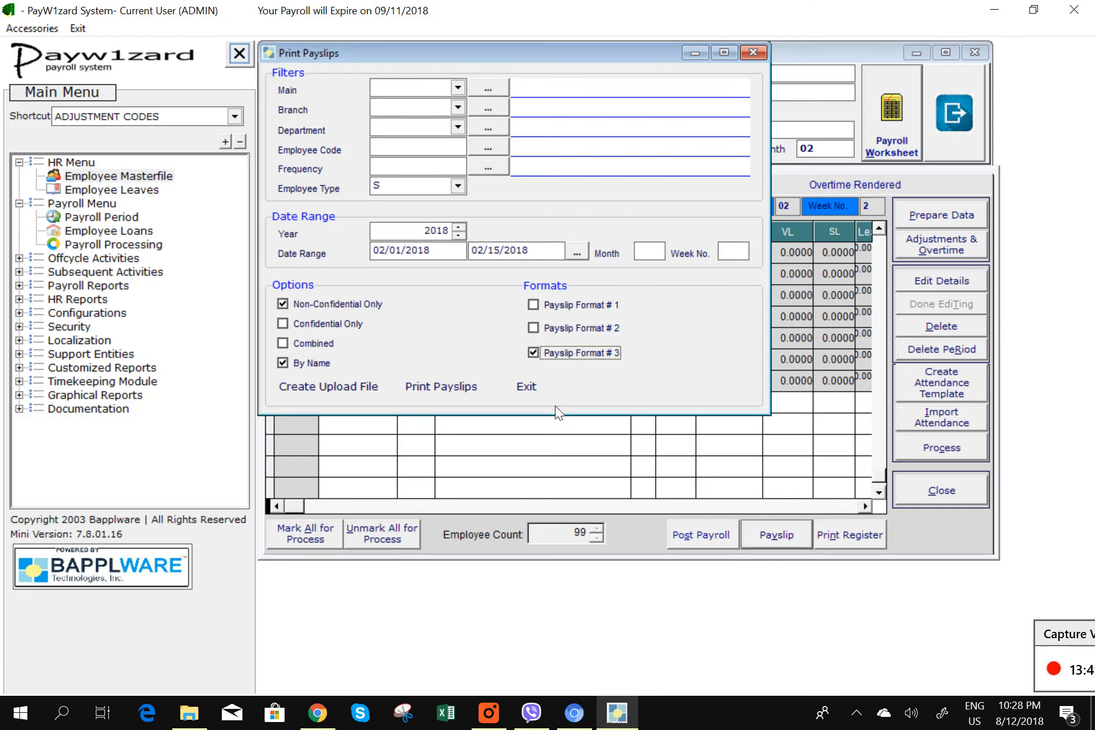
pyautogui.click(524, 387)
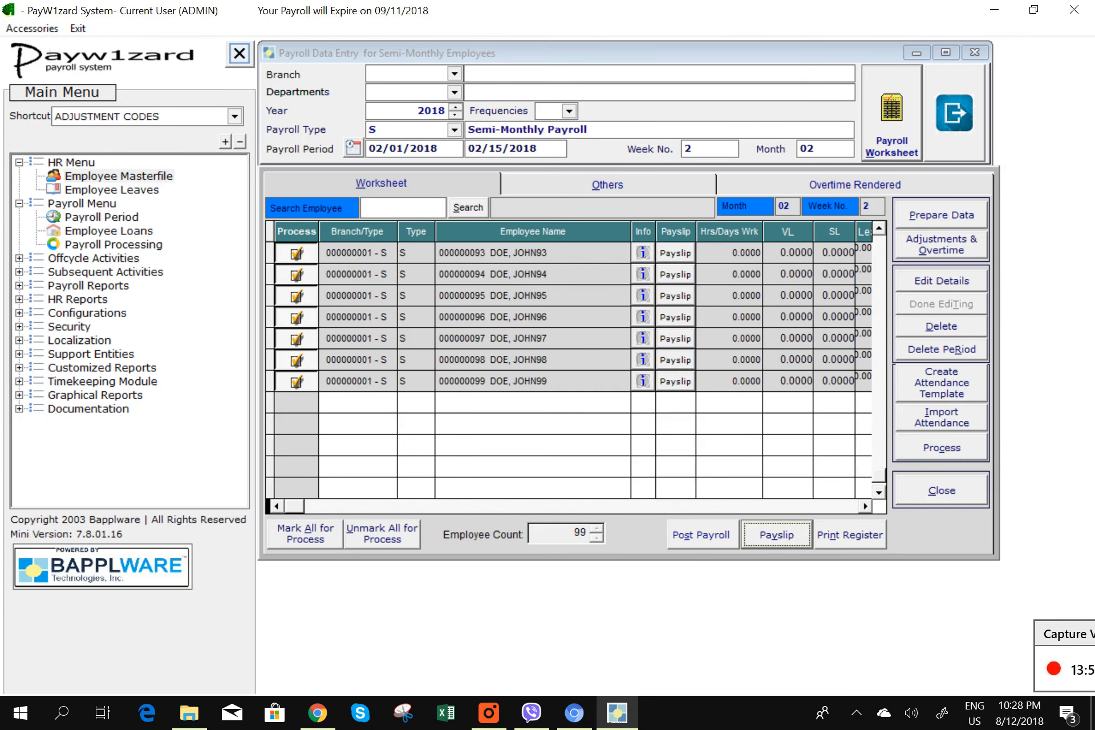
pyautogui.moveTo(880, 478); pyautogui.dragTo(887, 398)
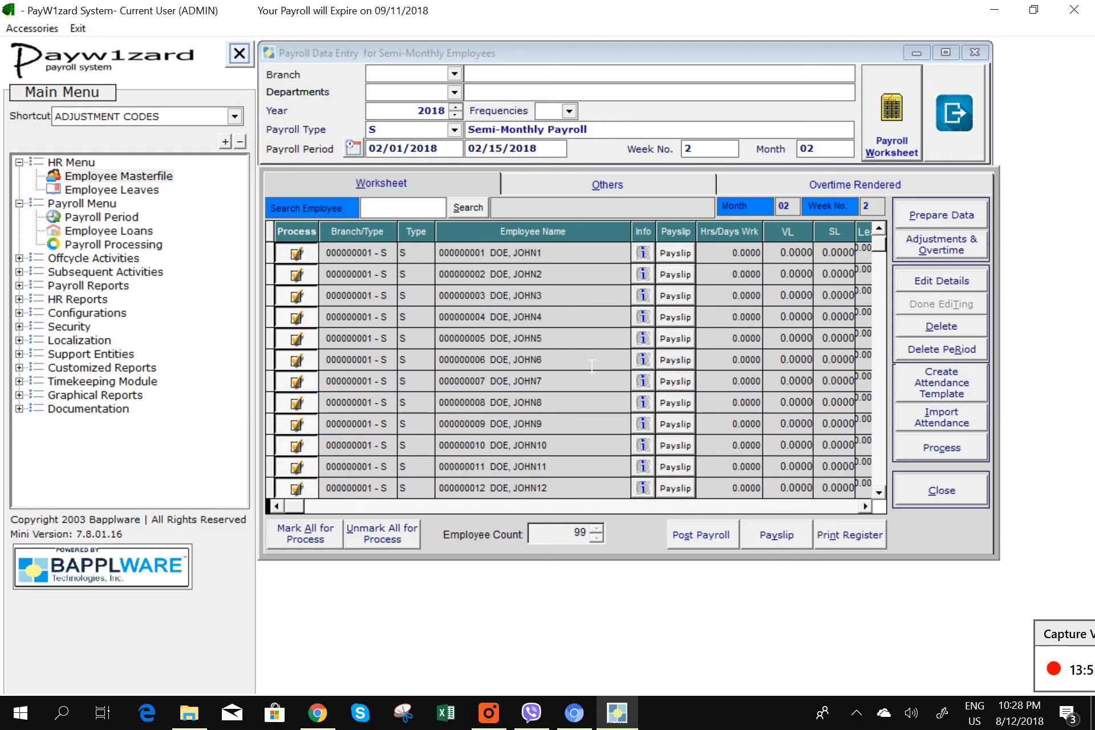
pyautogui.click(586, 254)
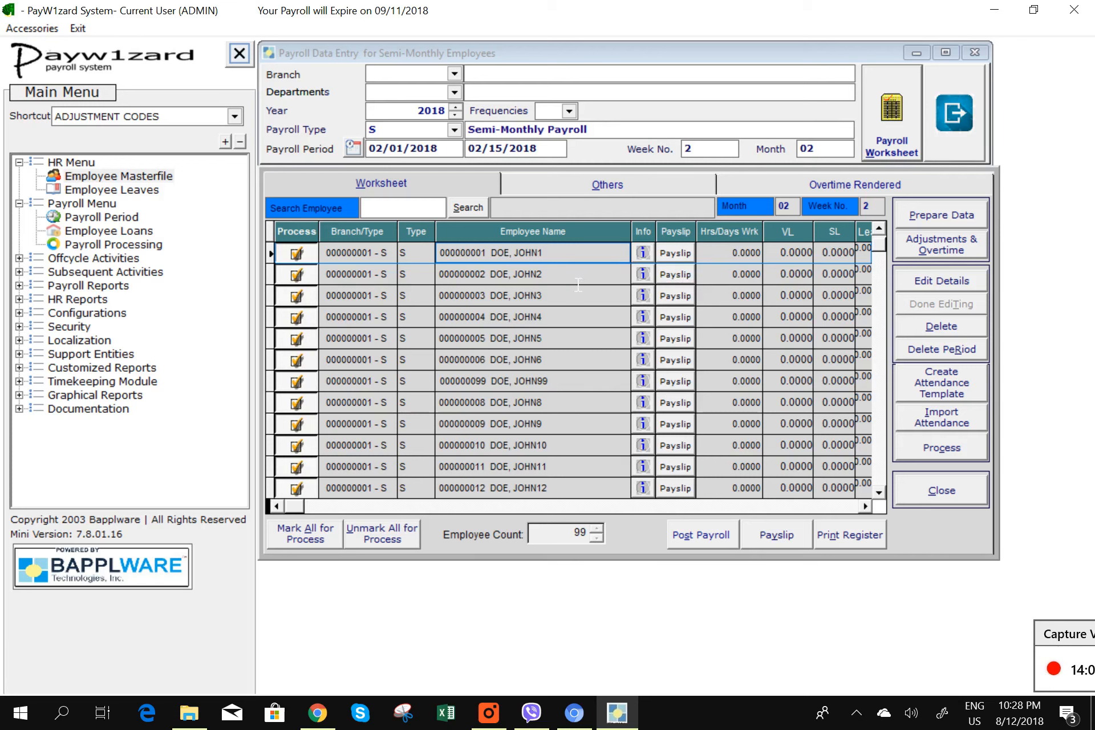
pyautogui.doubleClick(578, 279)
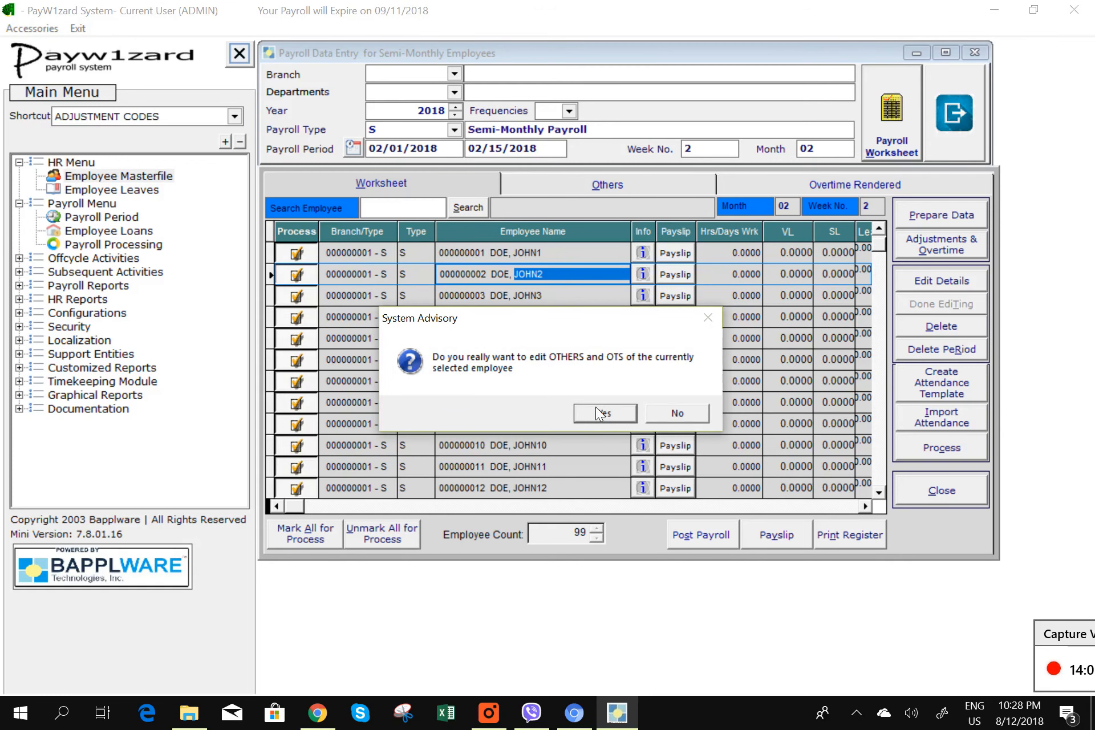
pyautogui.click(620, 416)
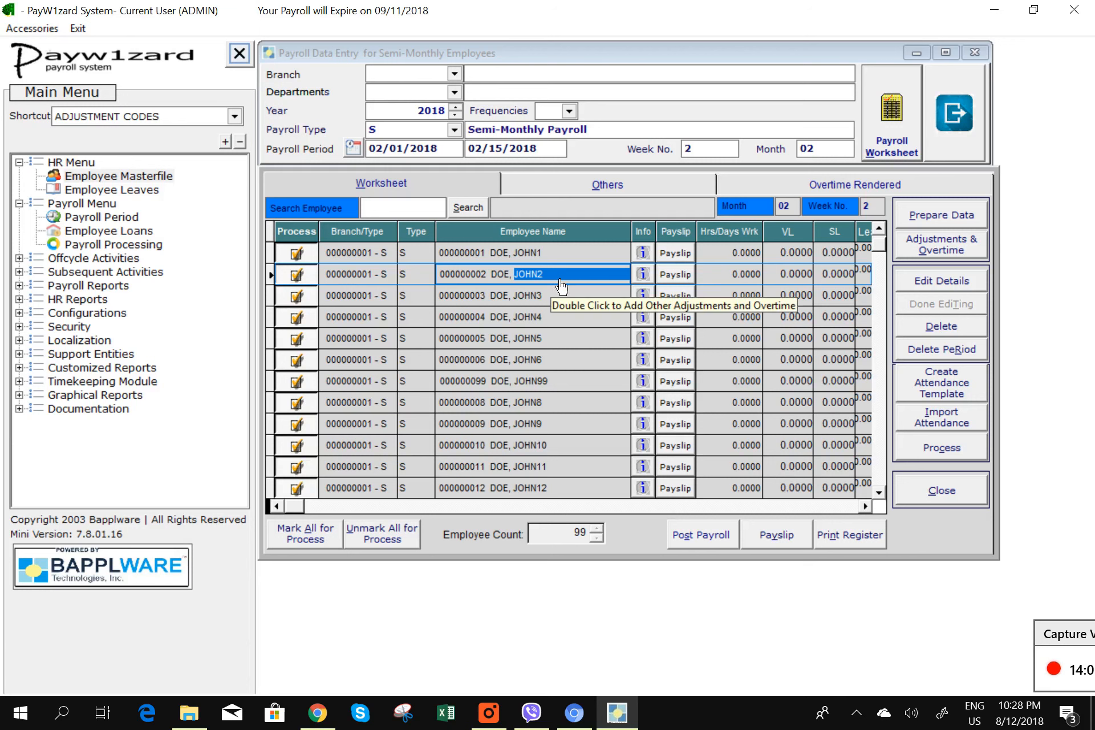
pyautogui.click(563, 258)
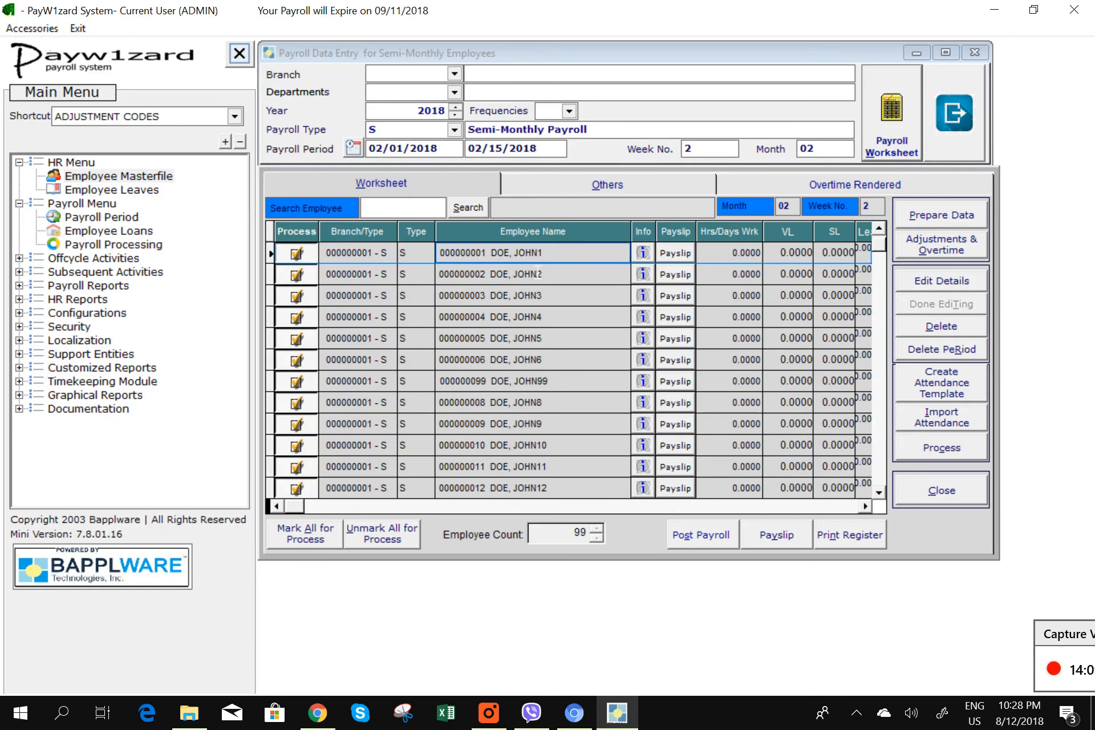
pyautogui.click(643, 252)
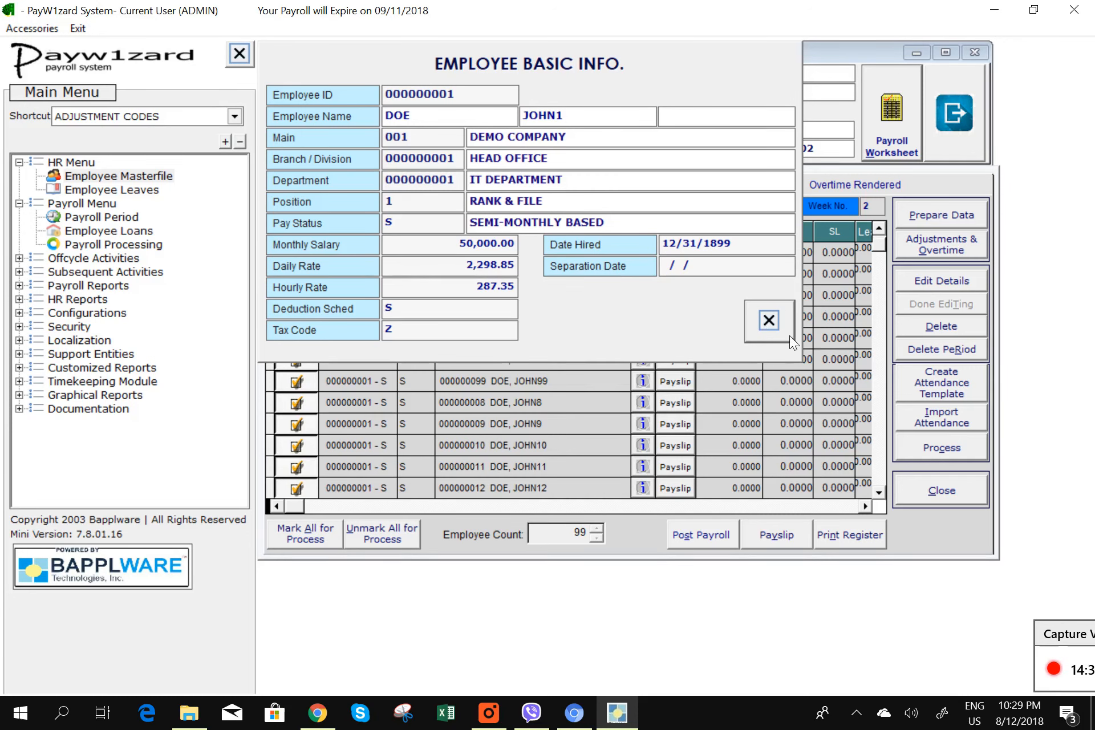
pyautogui.click(774, 323)
pyautogui.click(563, 412)
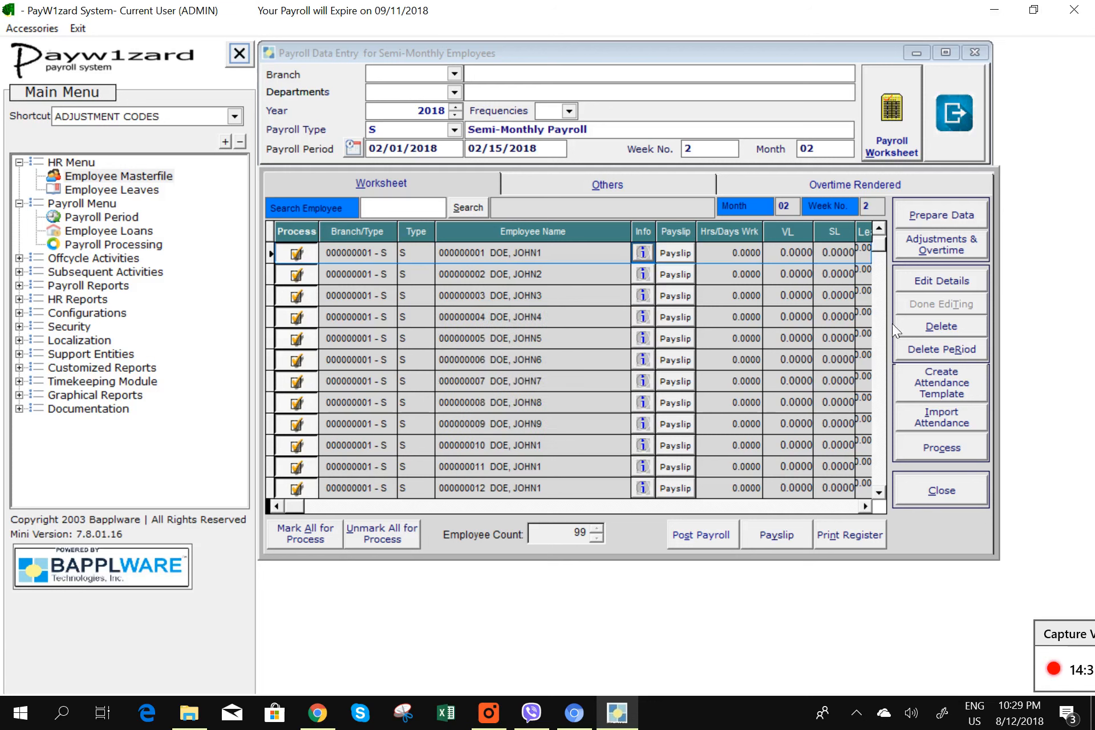
# - Close the payroll worksheet and data entry, and open the Employee Masterfile
pyautogui.click(946, 495)
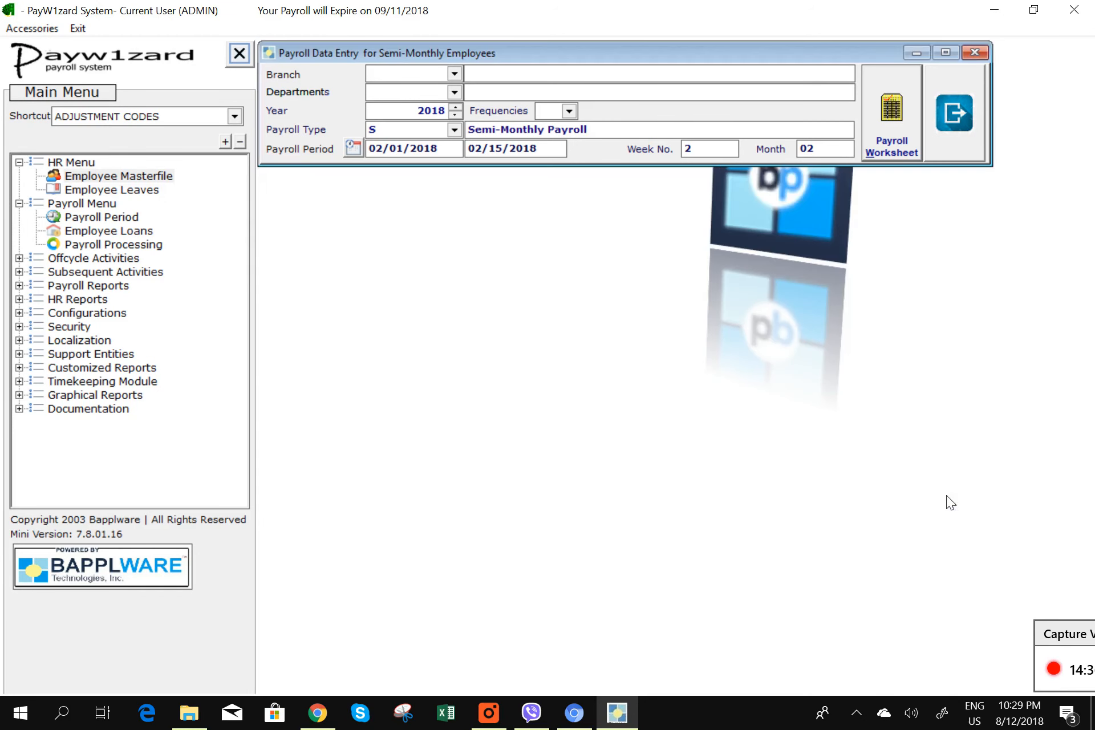
pyautogui.click(952, 147)
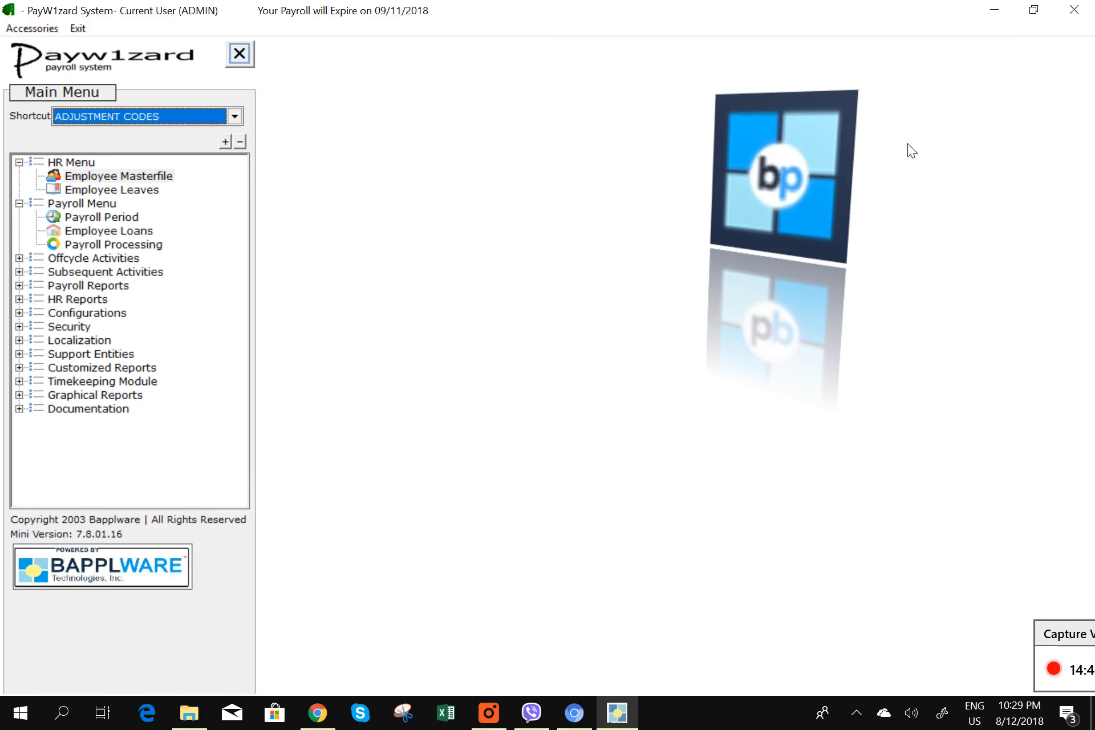
pyautogui.doubleClick(134, 176)
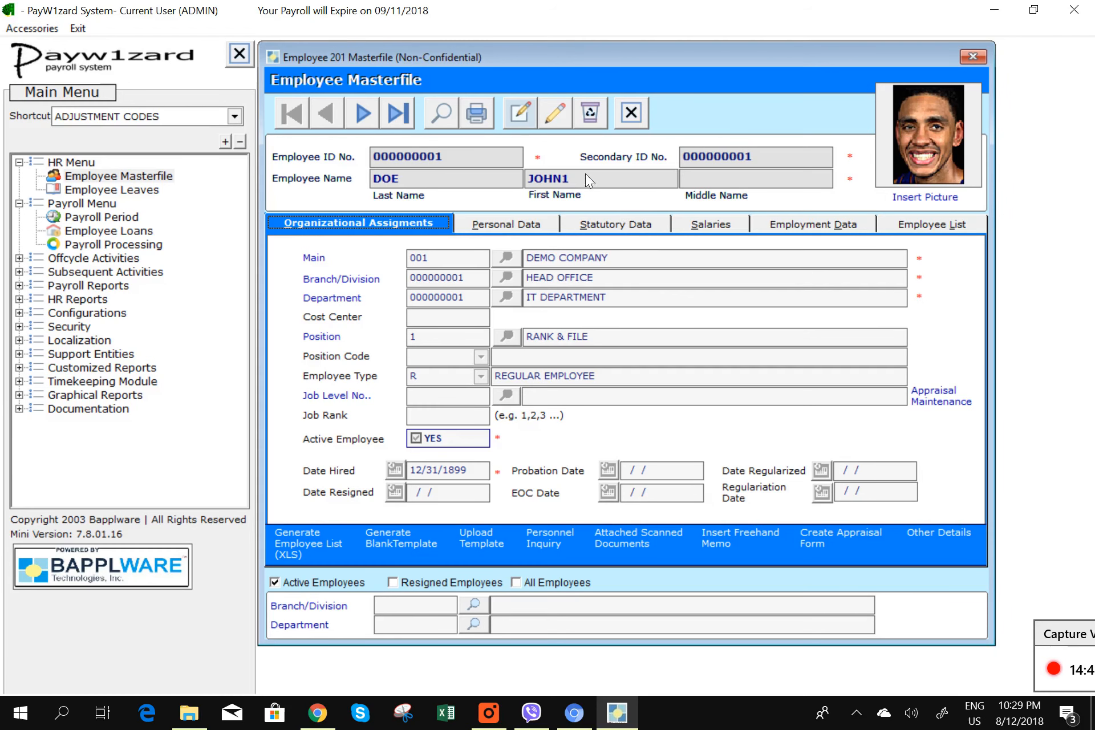
# - Save a 60,000 monthly salary for the first employee, then exit the masterfile
pyautogui.click(714, 225)
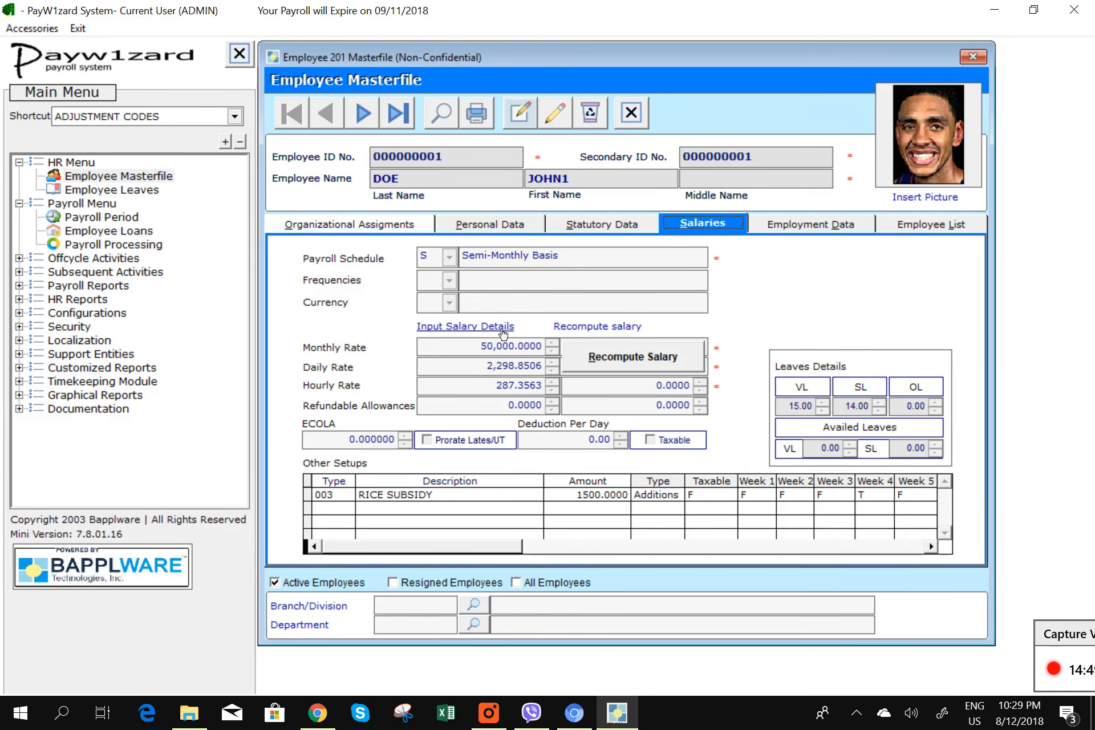
pyautogui.click(502, 327)
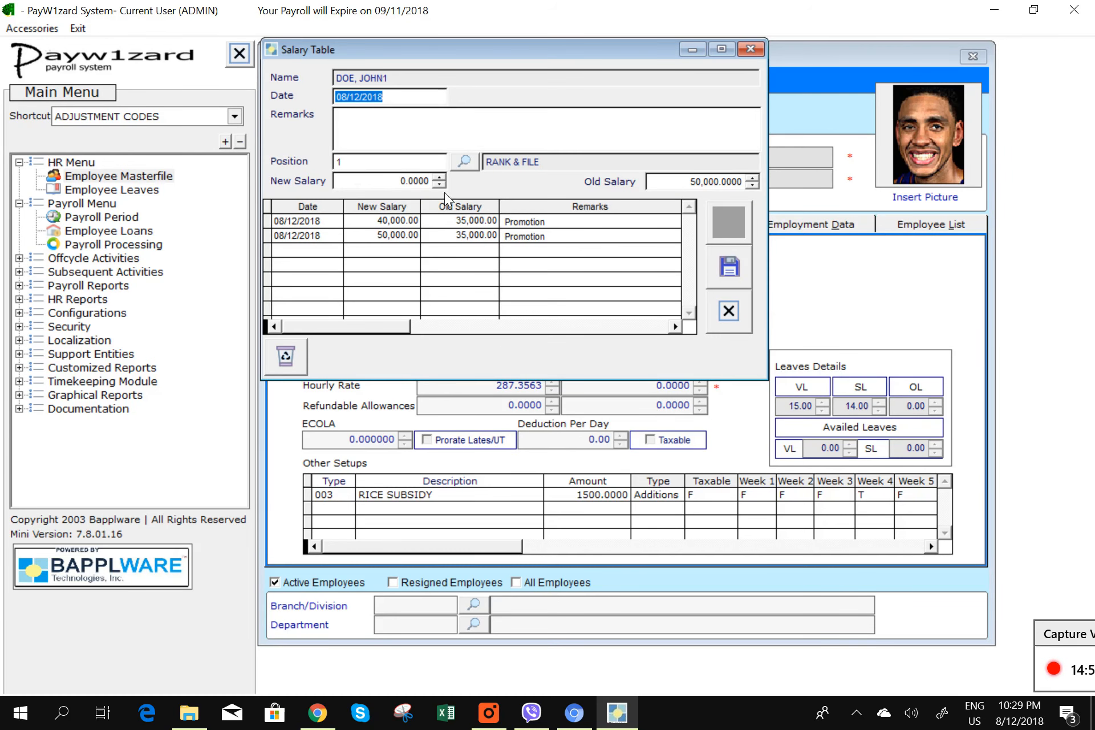
pyautogui.click(394, 181)
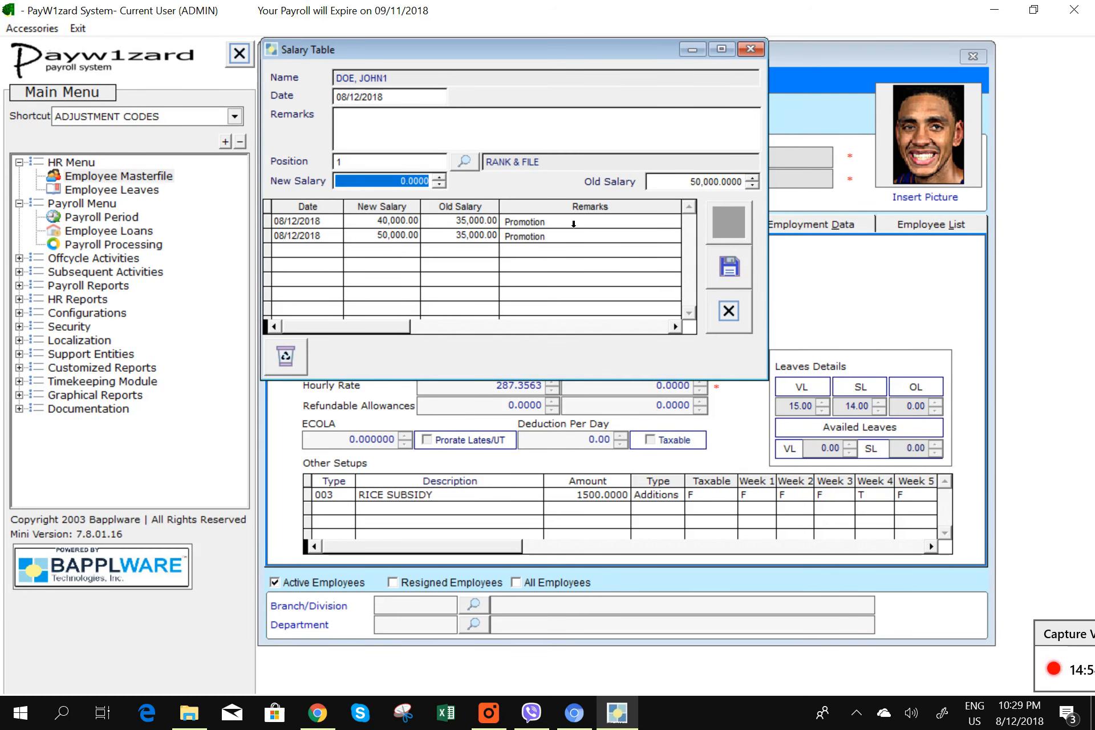
pyautogui.write('60,000')
pyautogui.press('Tab')
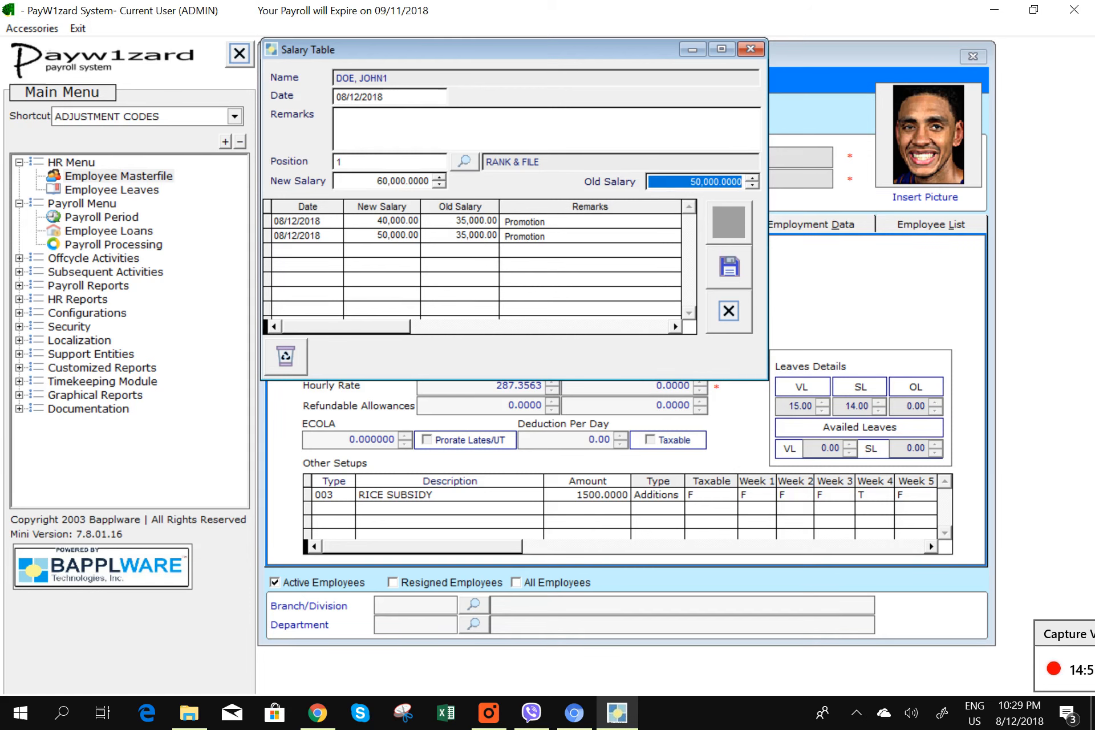
pyautogui.click(728, 266)
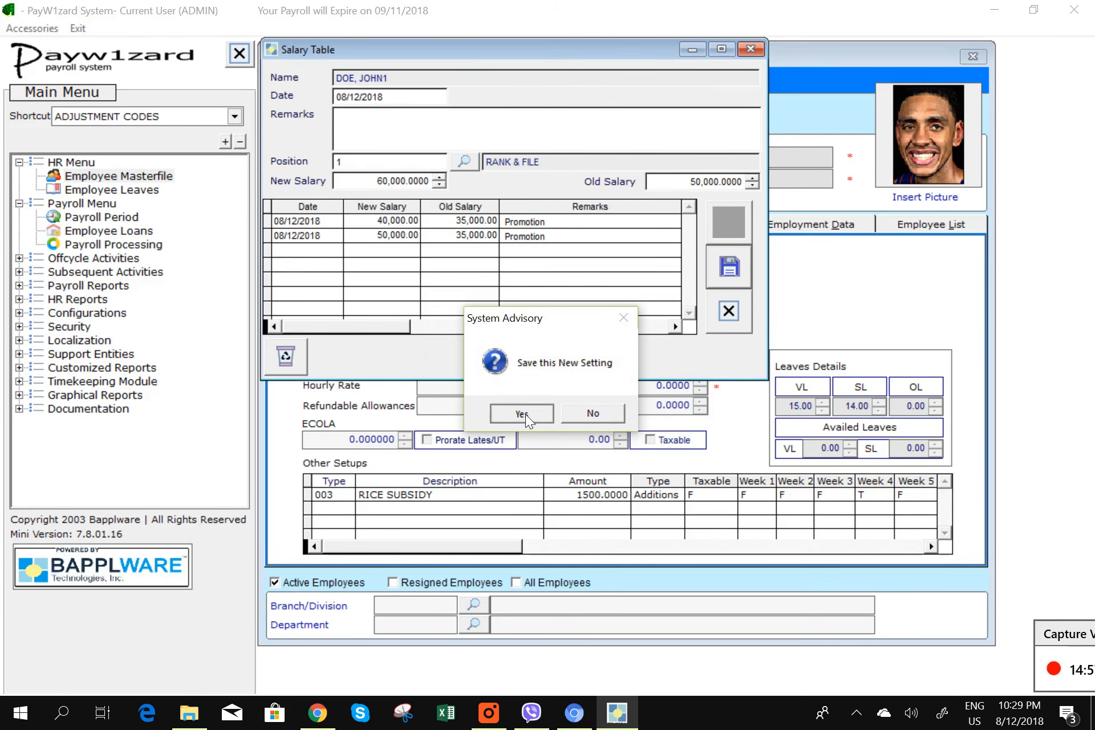
pyautogui.click(521, 413)
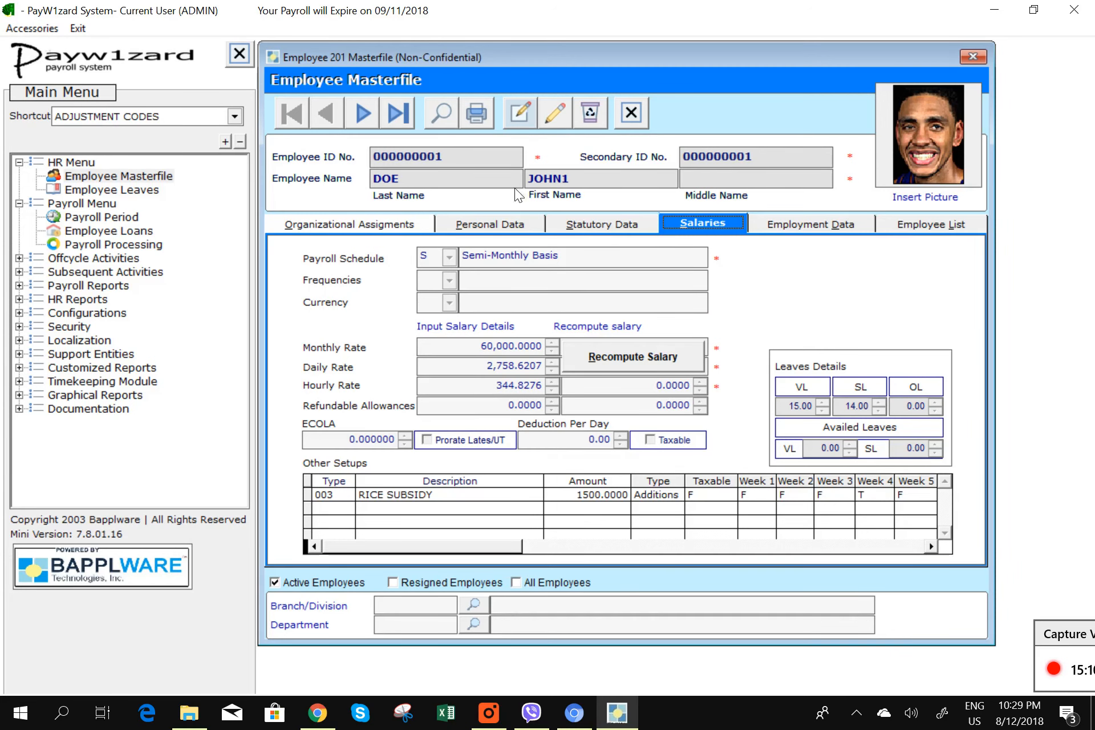
pyautogui.click(630, 122)
# - Return to the main menu and open the 'Month -02 Week No. 2' payroll worksheet via Payroll Processing
pyautogui.click(523, 414)
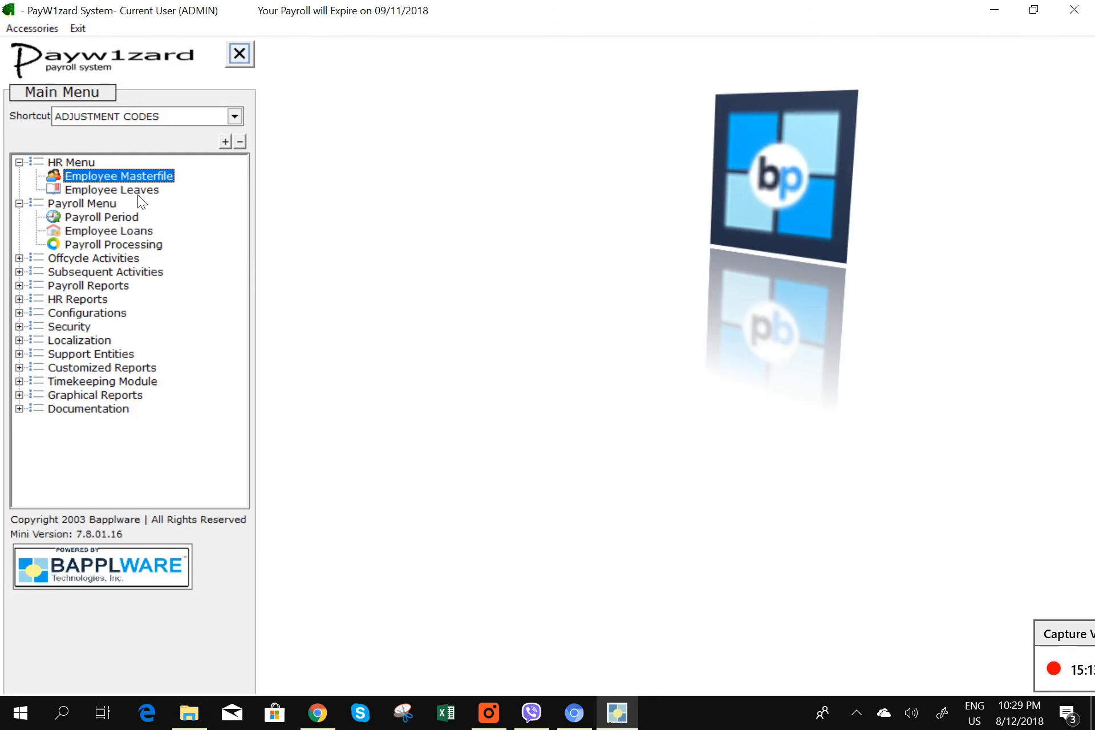
pyautogui.doubleClick(149, 245)
pyautogui.doubleClick(407, 148)
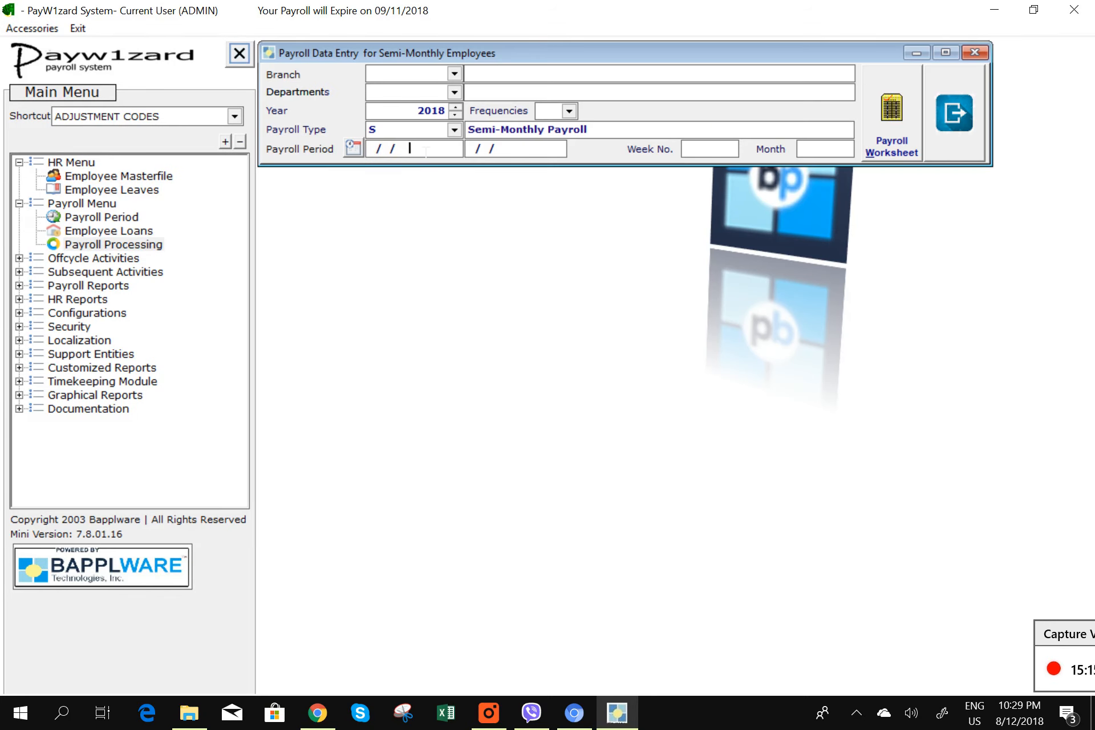
pyautogui.doubleClick(327, 196)
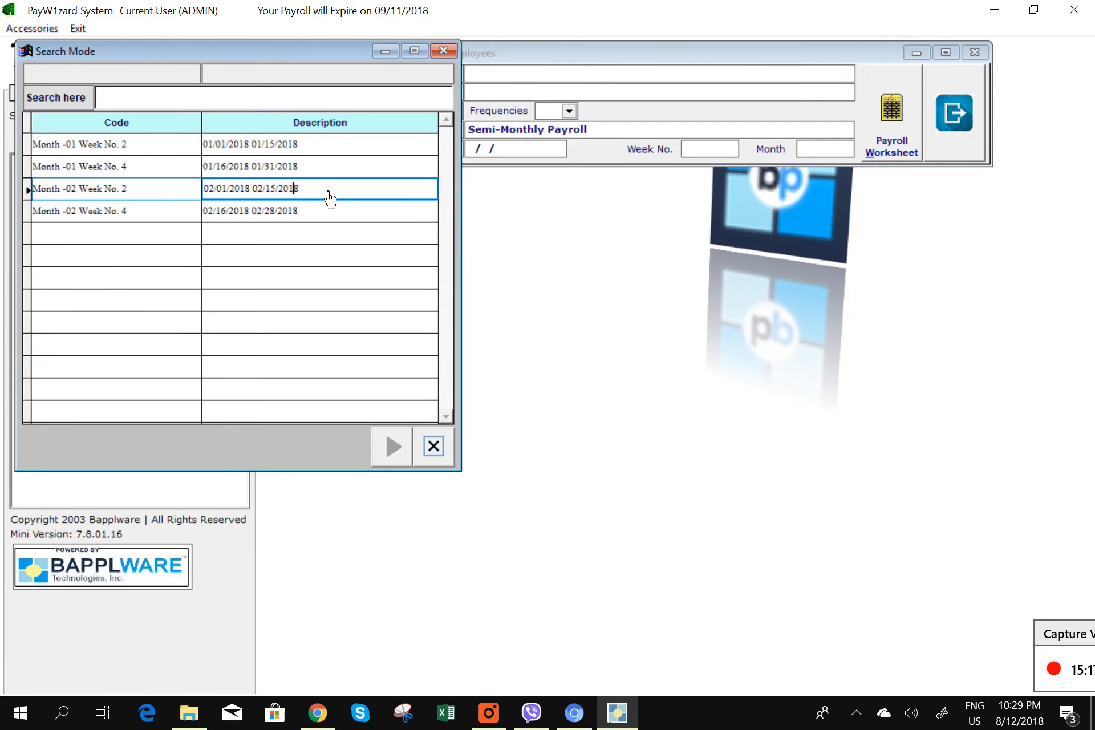
pyautogui.click(892, 145)
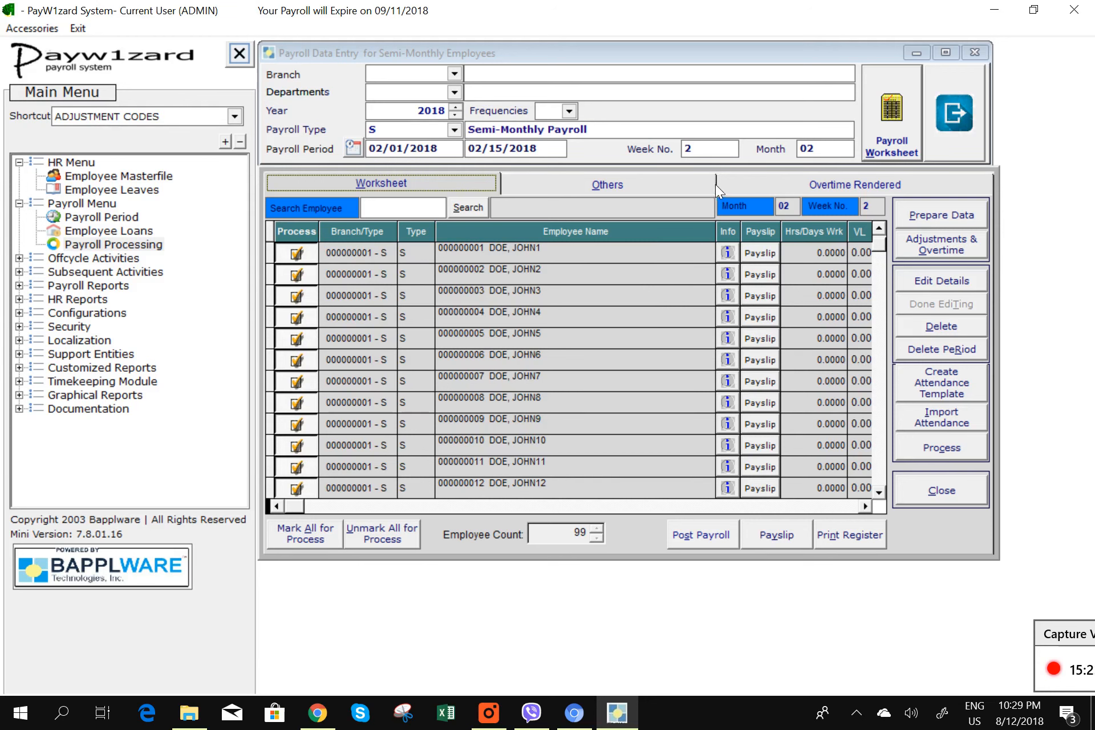
pyautogui.moveTo(723, 238); pyautogui.dragTo(640, 238)
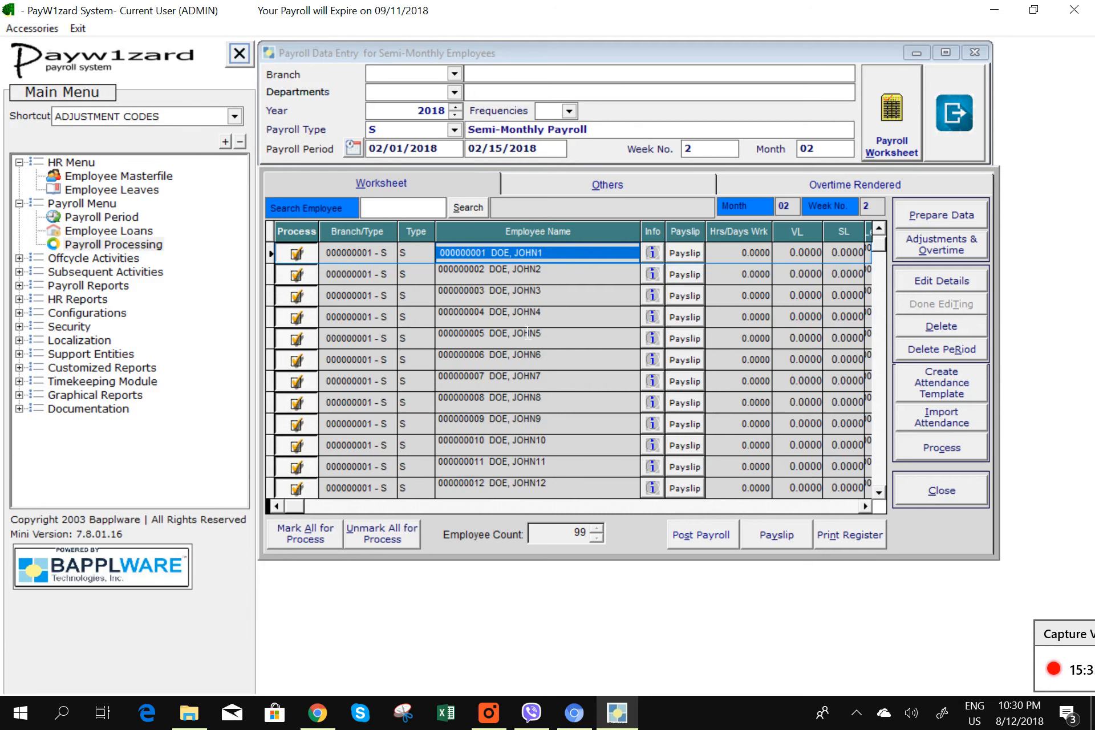
# - Re-prepare data for all active employees and reopen the refreshed 100-employee worksheet
pyautogui.click(942, 218)
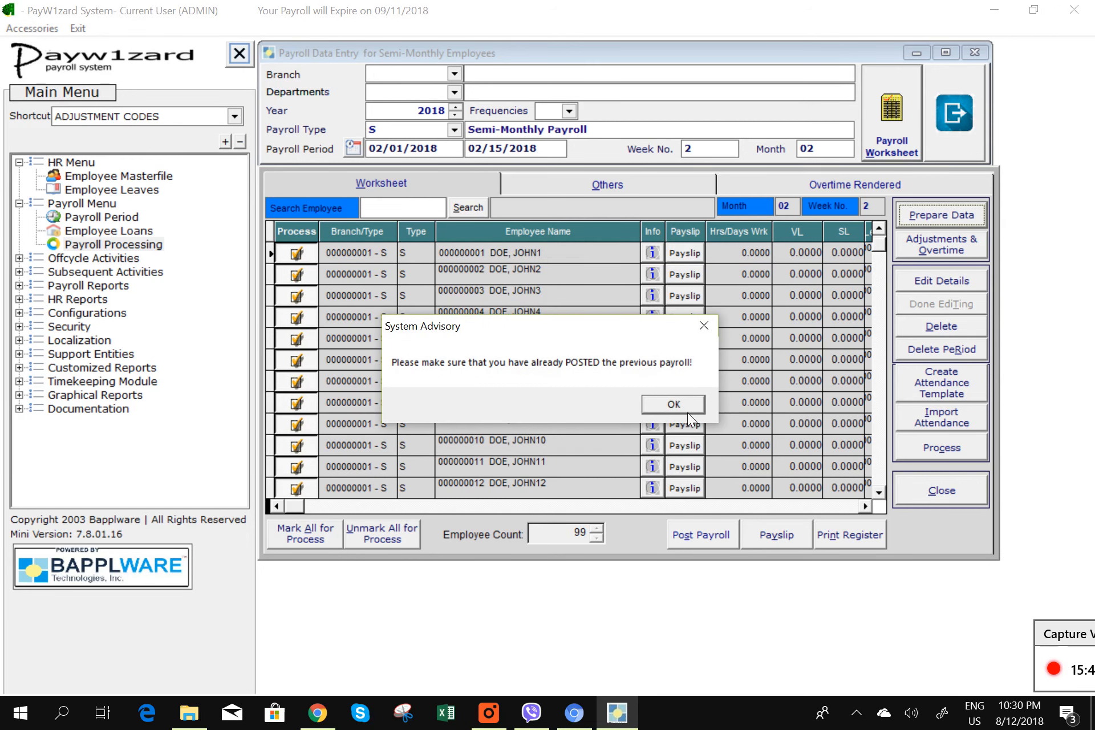
pyautogui.click(676, 407)
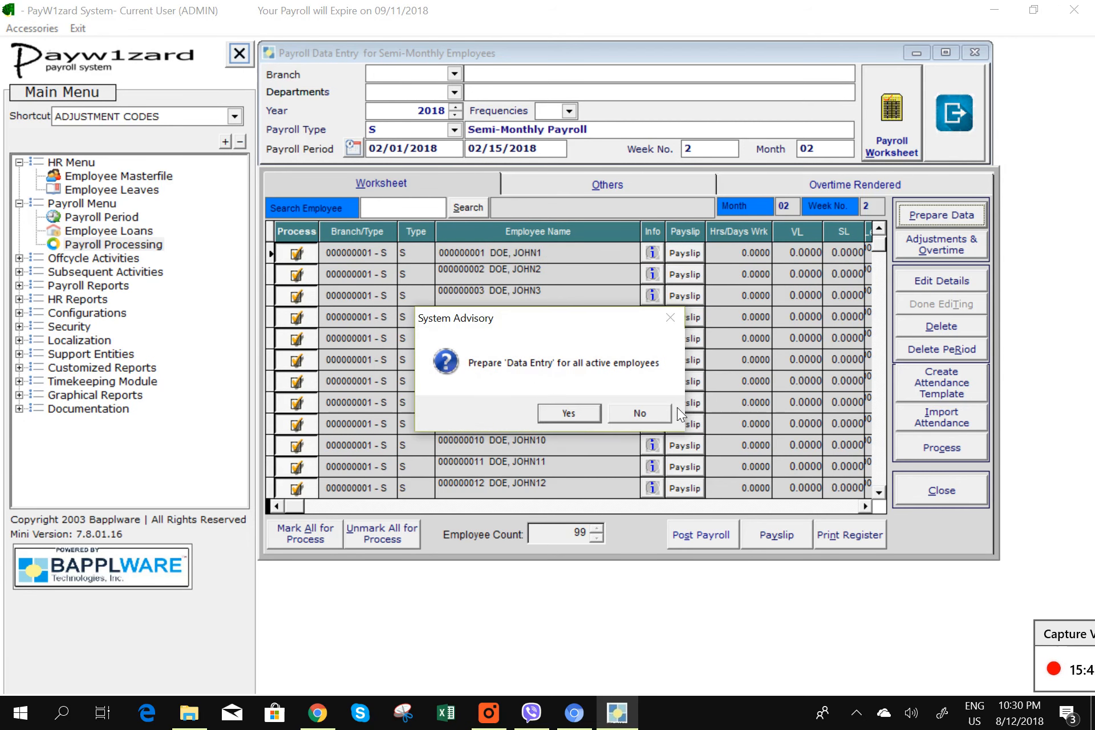
pyautogui.click(569, 413)
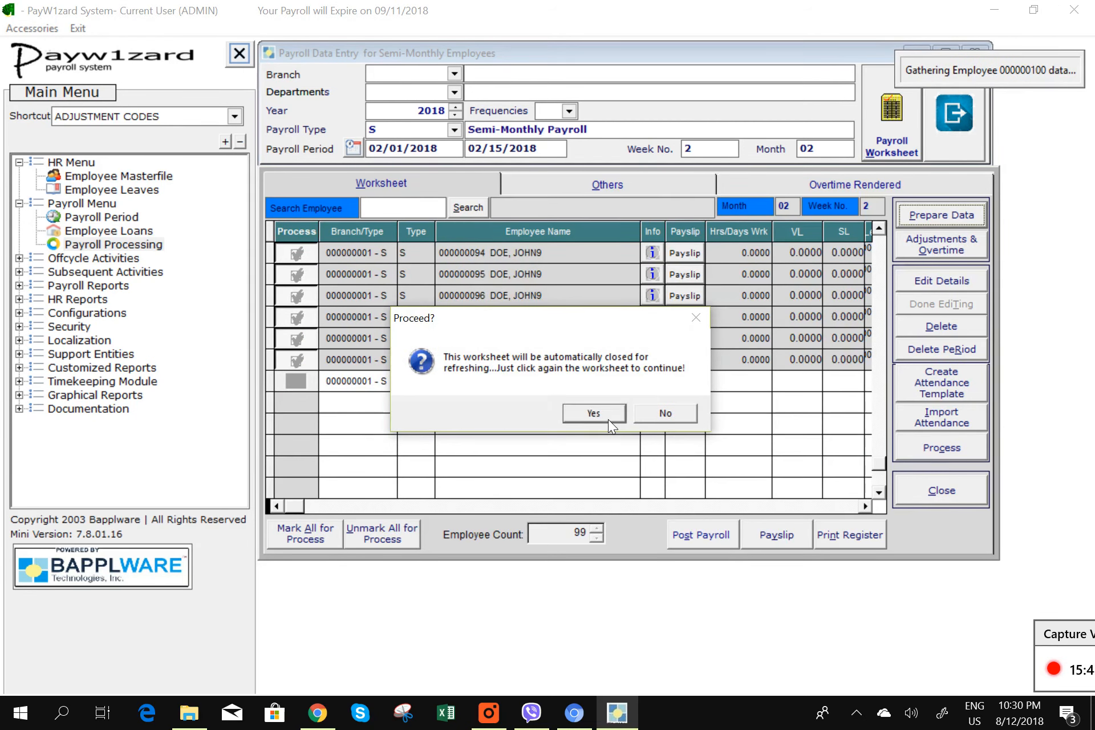
pyautogui.click(608, 419)
pyautogui.click(910, 129)
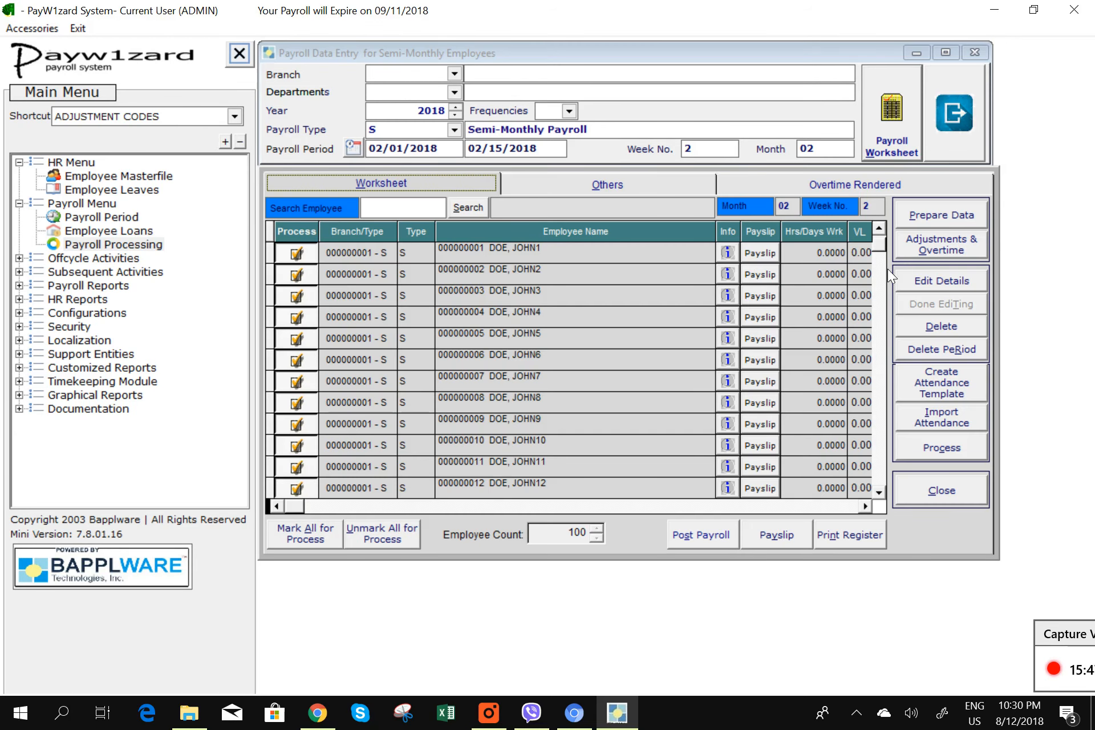
# - Reprocess the Feb 1–15, 2018 payroll
pyautogui.click(953, 452)
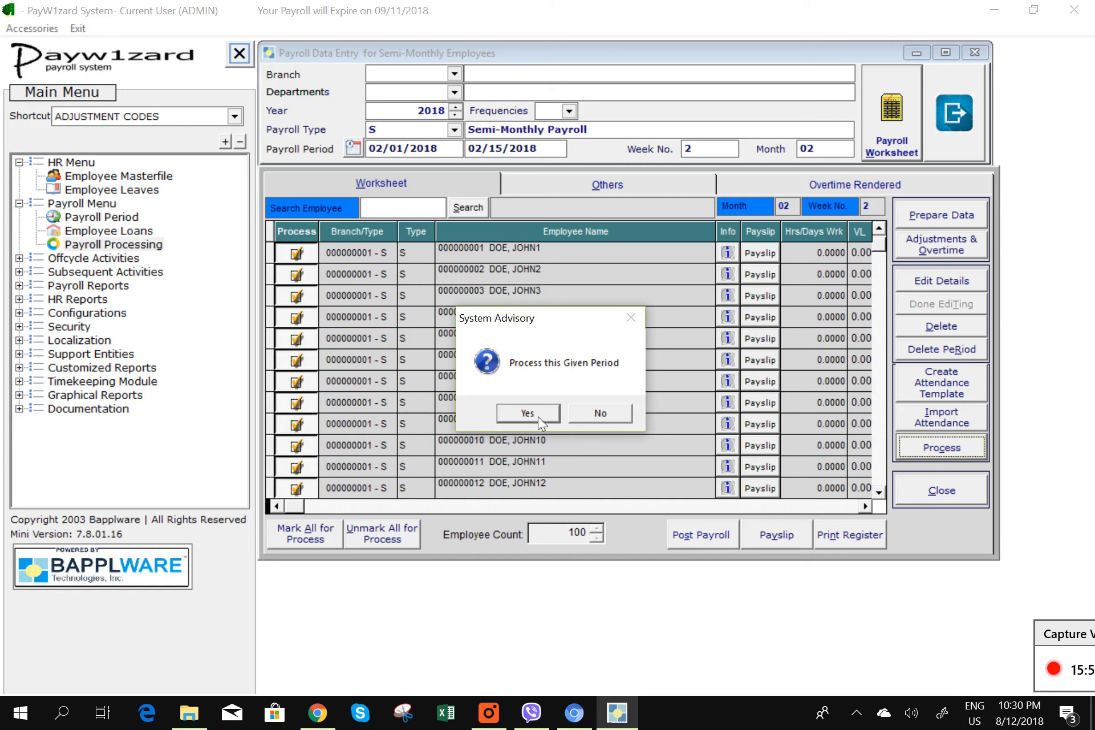
pyautogui.click(539, 413)
pyautogui.click(587, 406)
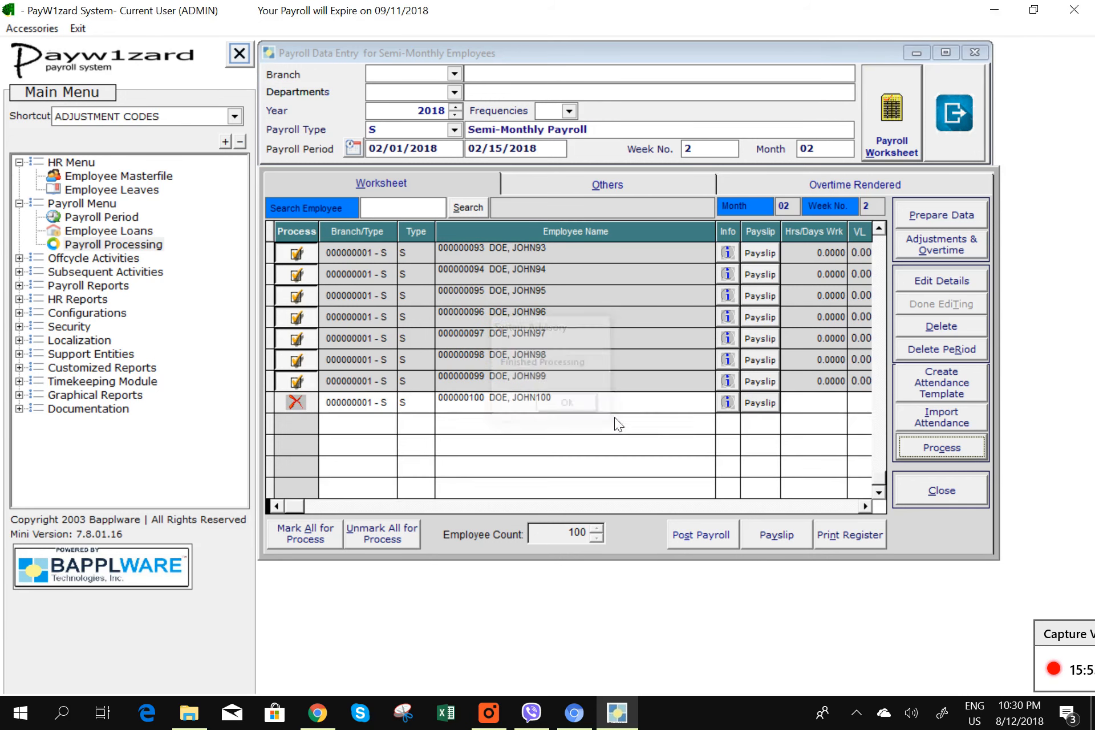
# - Print-preview the first employee's Feb 1–15 payslip, showing net pay 37,931.03, twice
pyautogui.click(781, 539)
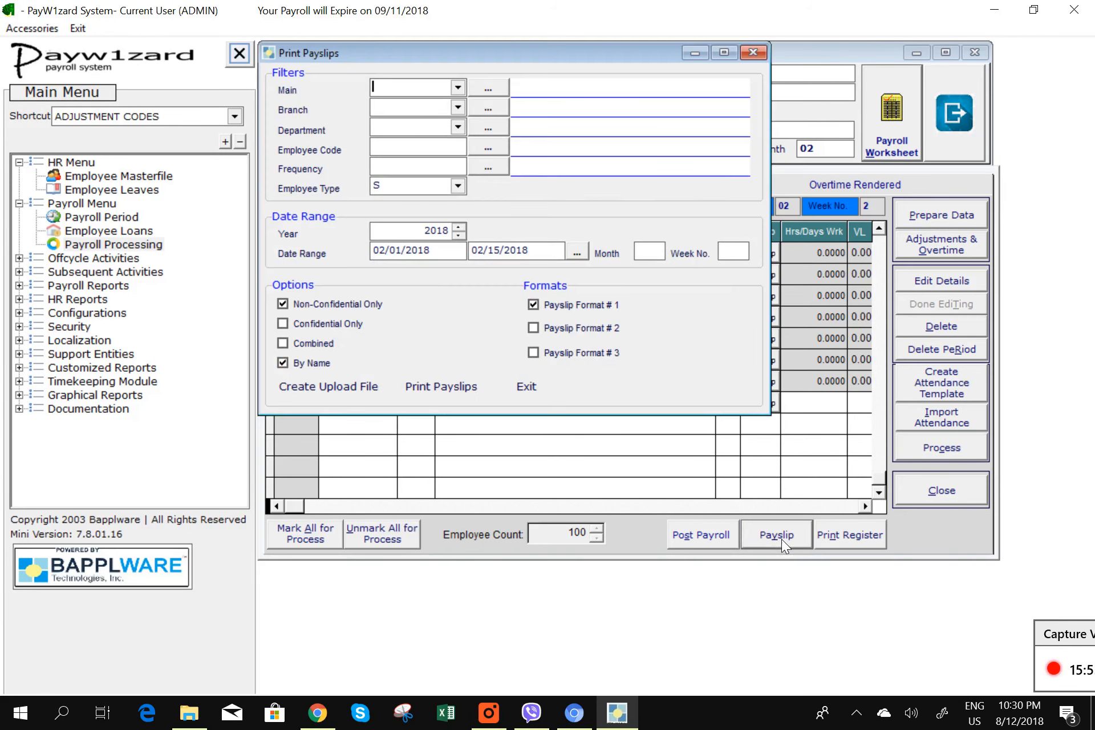
pyautogui.click(488, 150)
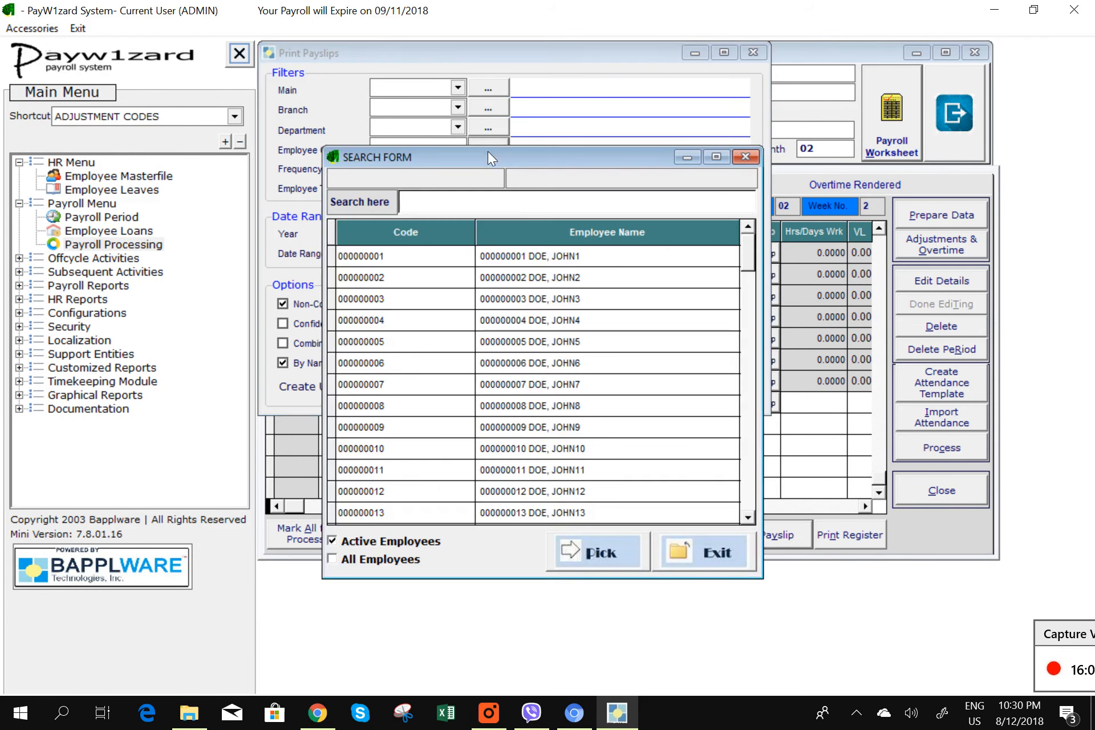
pyautogui.doubleClick(588, 259)
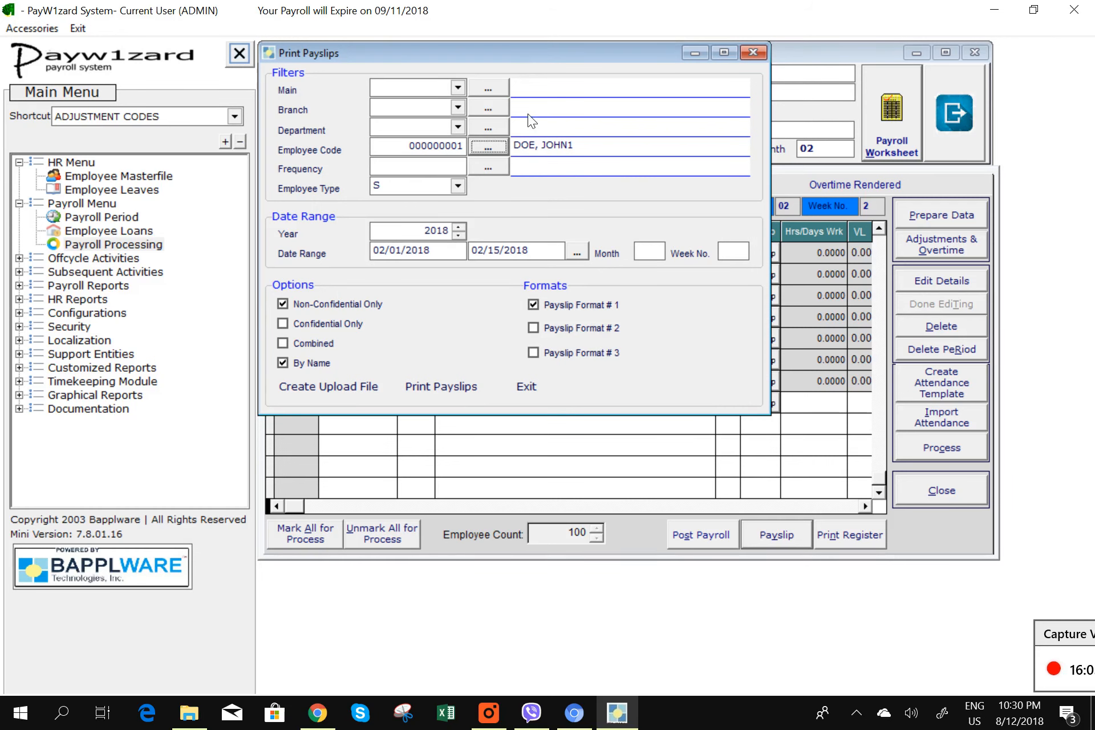
pyautogui.click(456, 391)
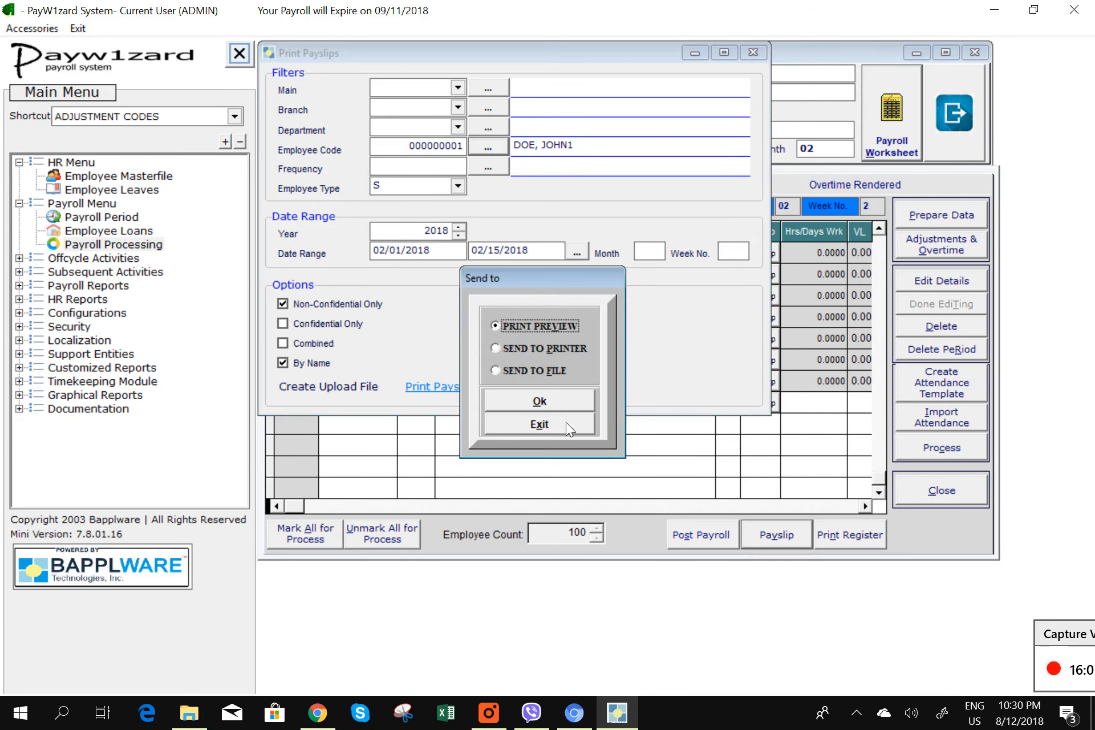
pyautogui.click(559, 402)
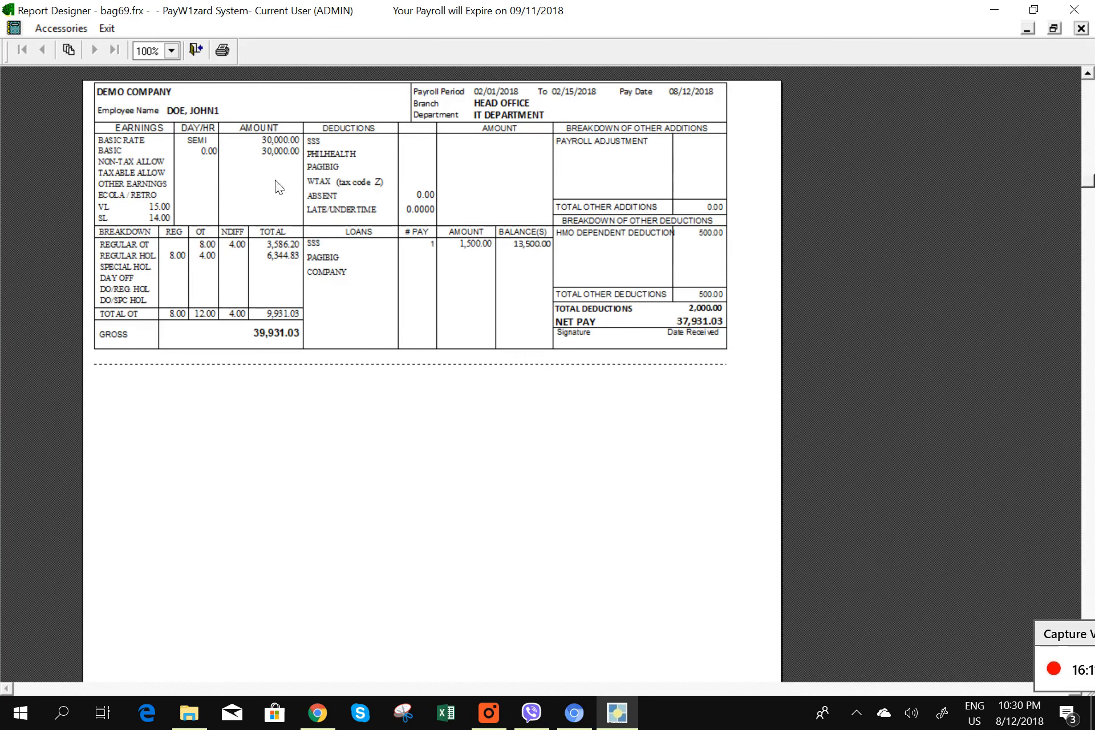
pyautogui.click(1085, 32)
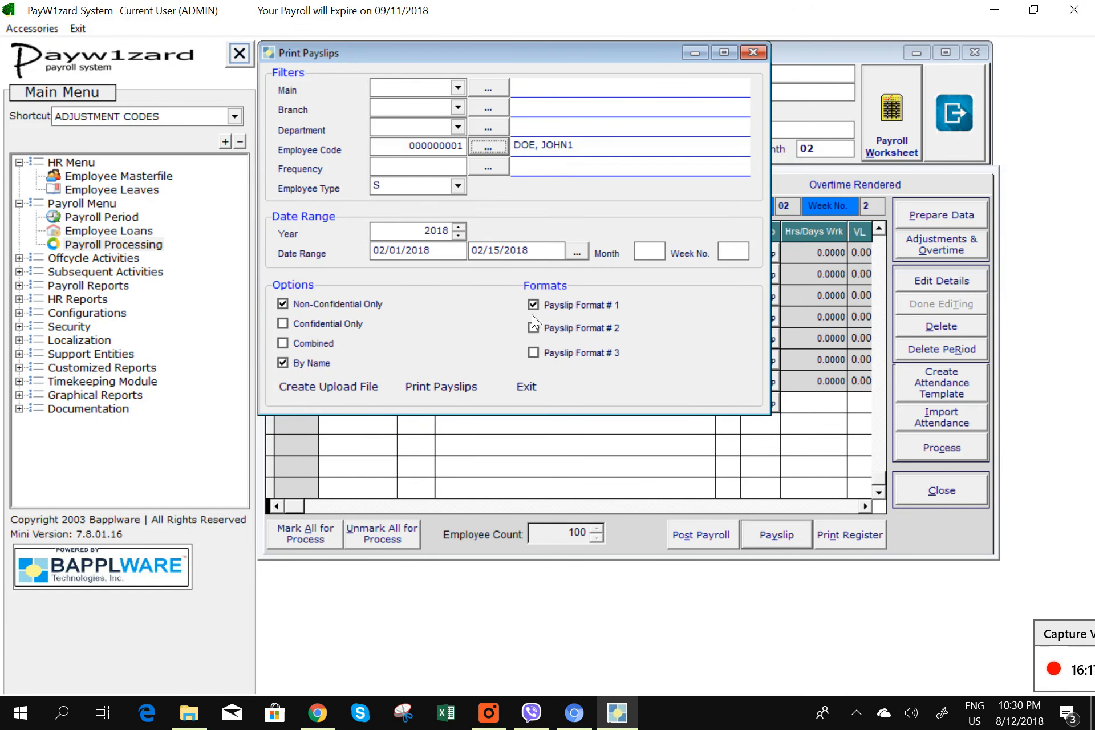
pyautogui.click(456, 390)
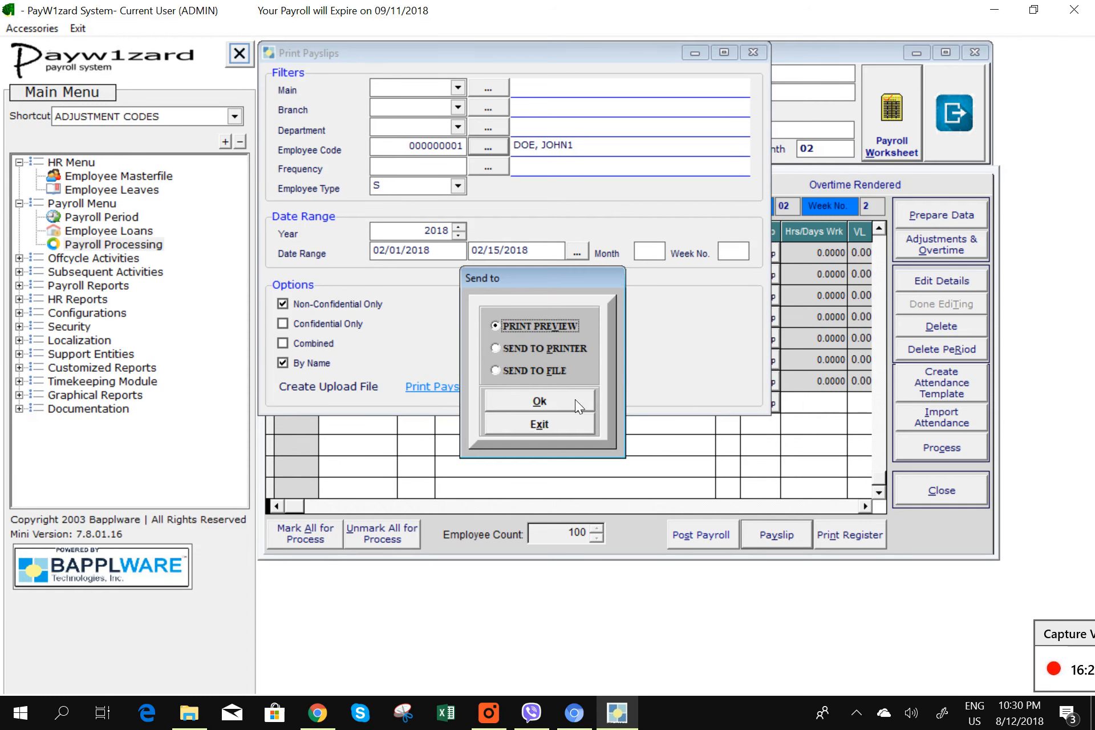
pyautogui.click(574, 399)
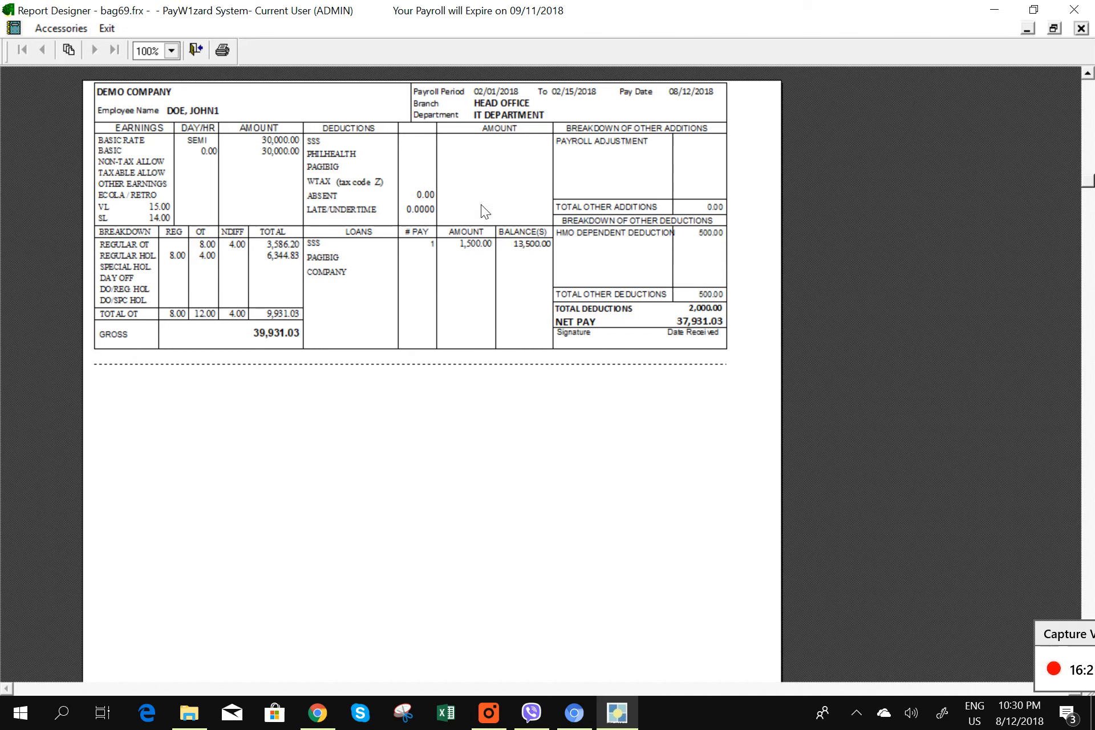
pyautogui.click(1081, 28)
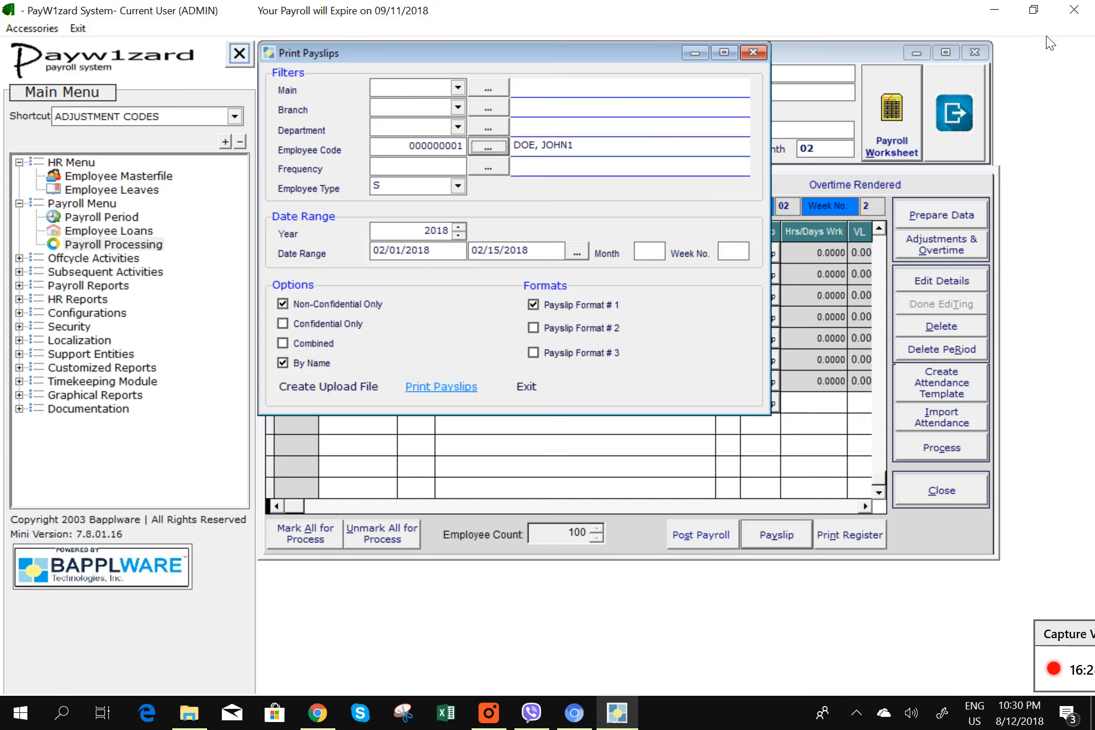
# - Close the payslip options and worksheet, then reopen the worksheet with Employee Name narrowed
pyautogui.click(532, 388)
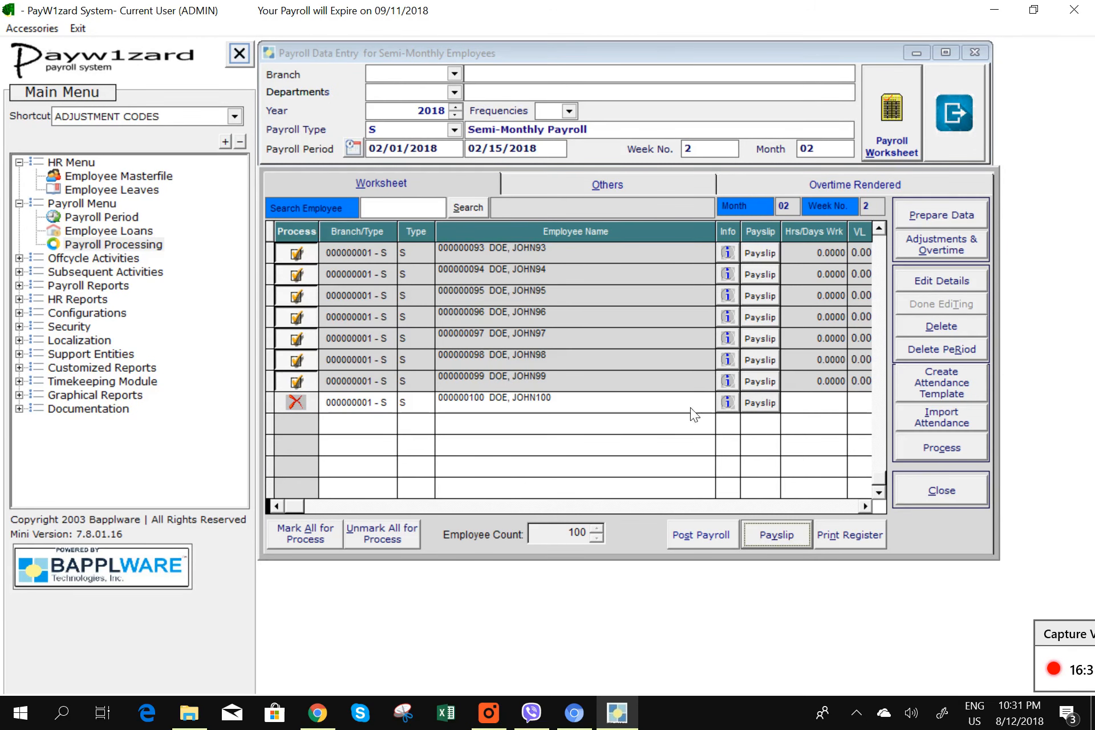
pyautogui.click(948, 495)
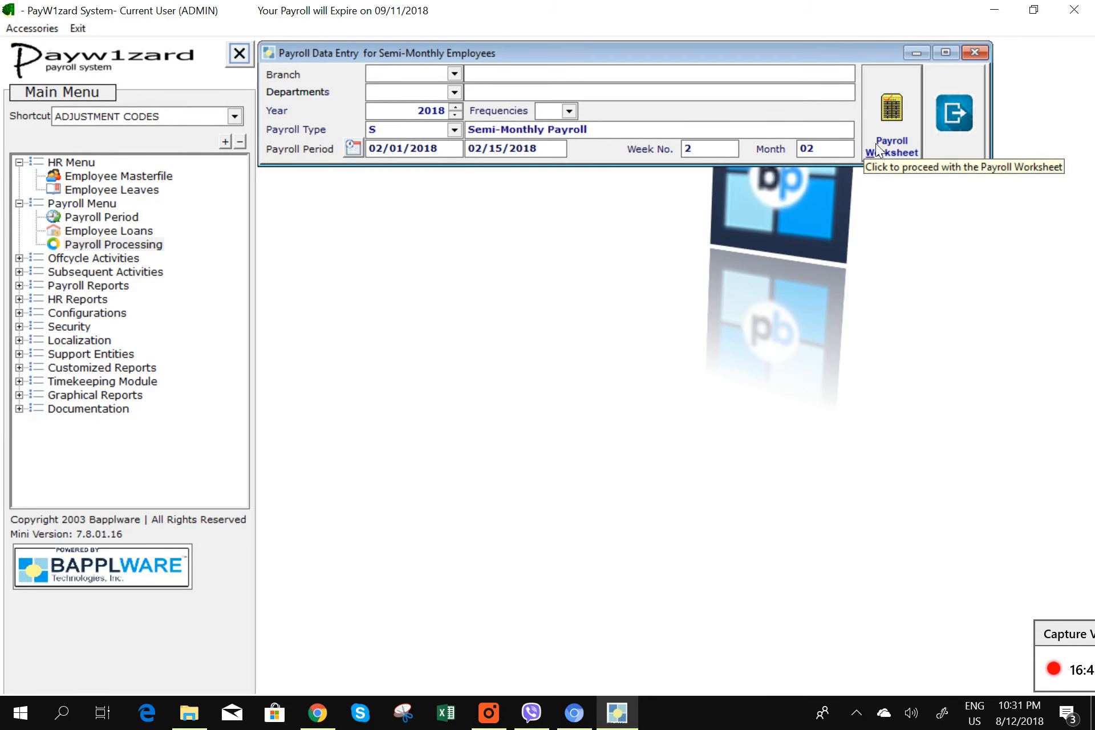
pyautogui.click(888, 129)
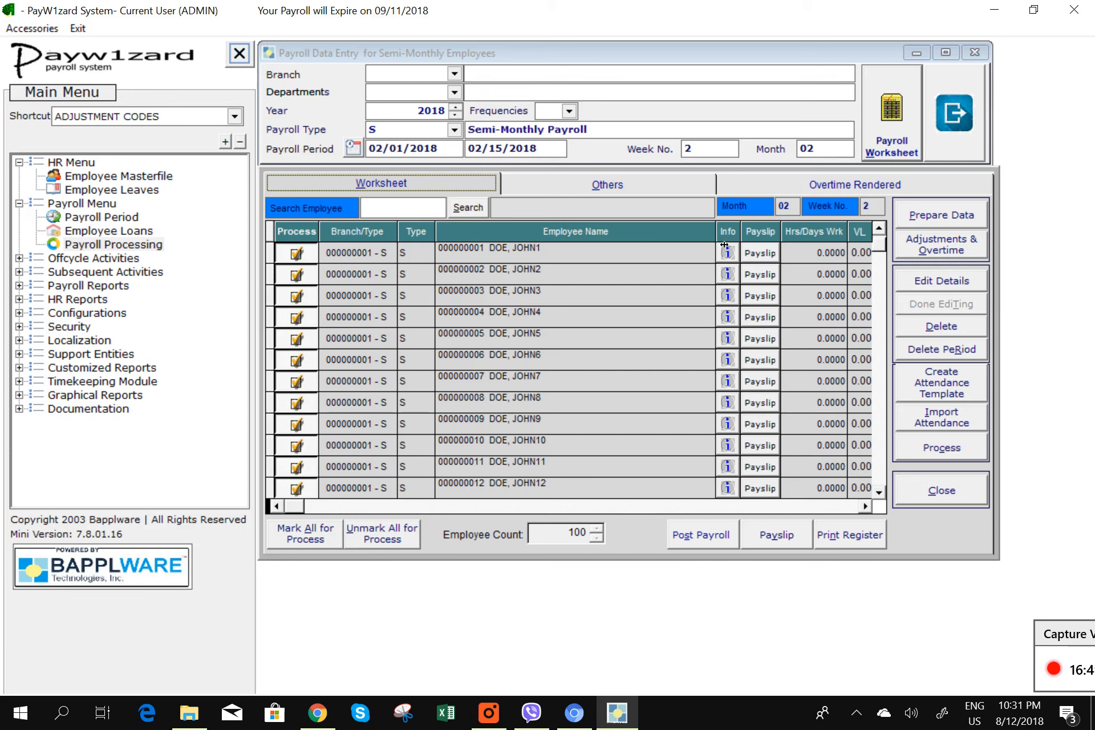
pyautogui.moveTo(716, 231); pyautogui.dragTo(604, 261)
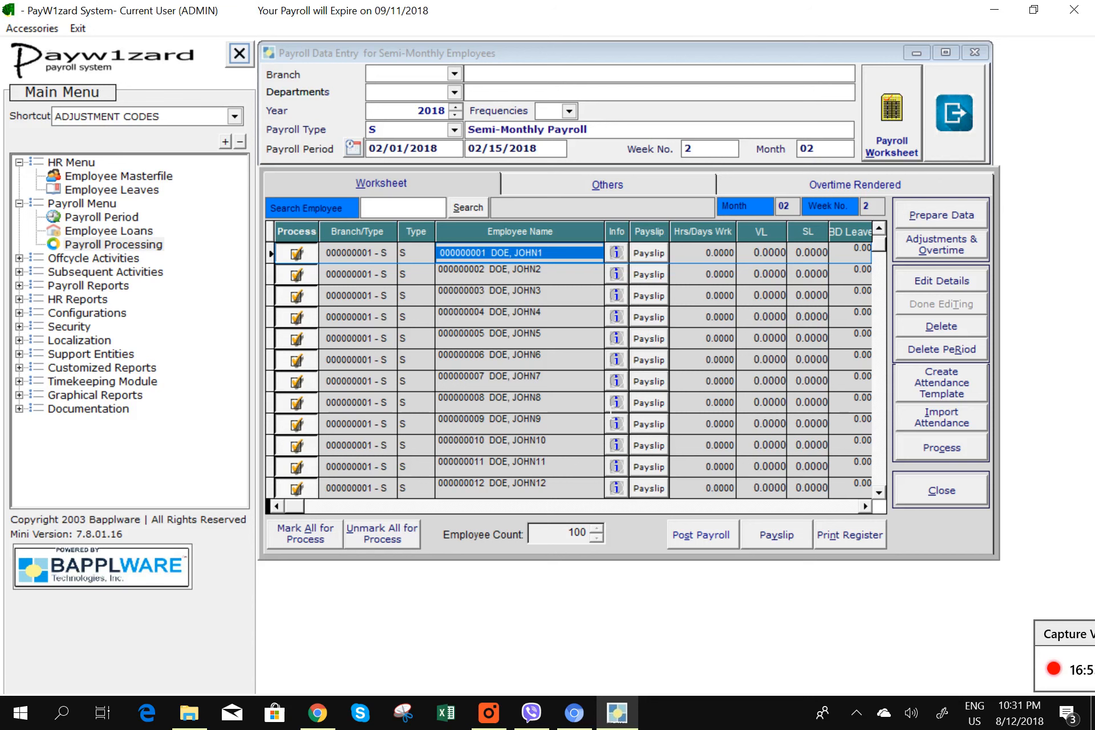
# - Post the Feb 1–15 payroll, authorizing it with the admin user code and password
pyautogui.click(714, 542)
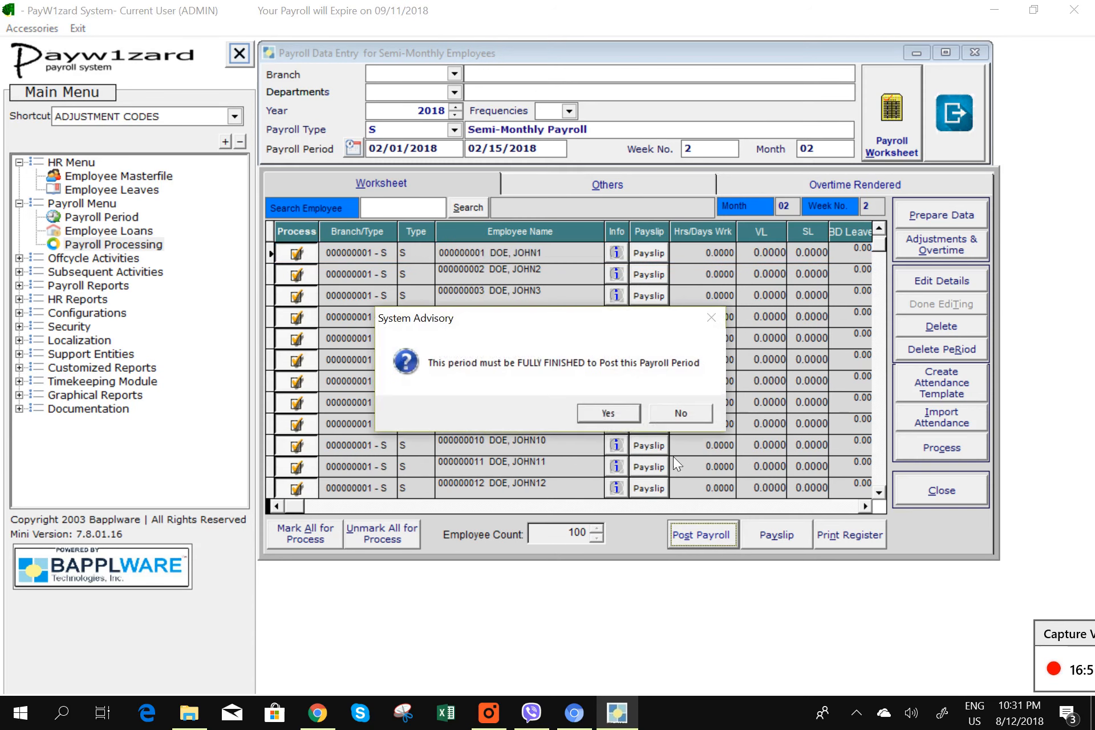
pyautogui.click(600, 415)
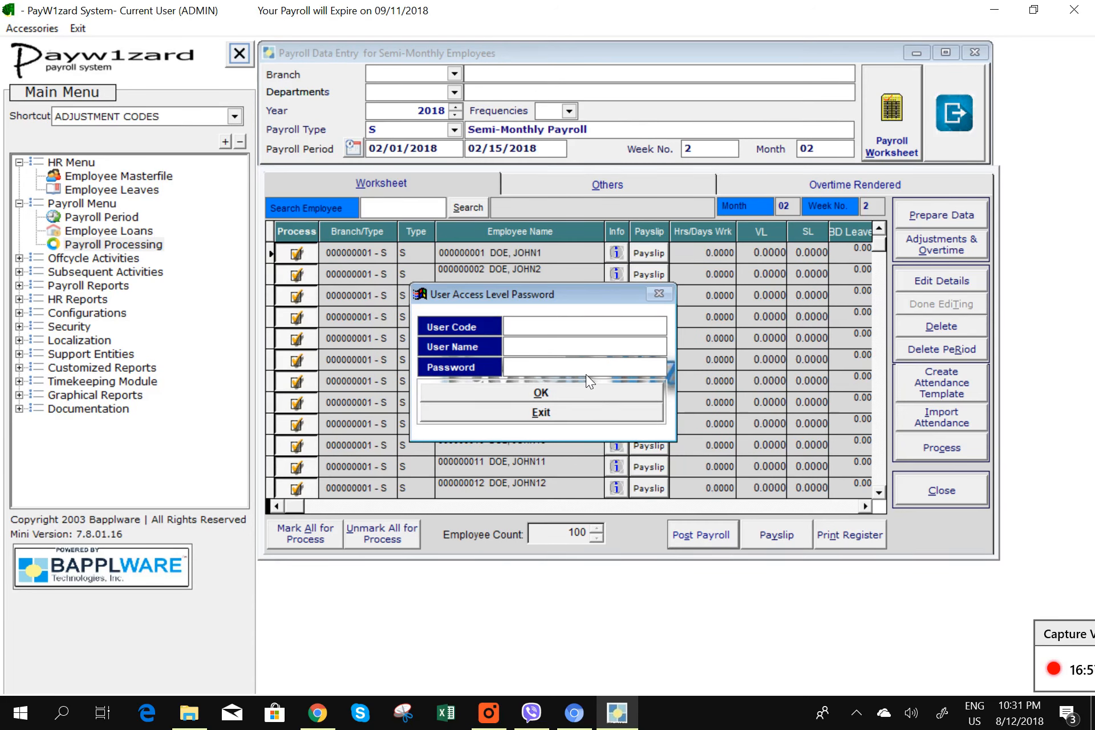
pyautogui.write('ADMIN')
pyautogui.press('Return')
pyautogui.write('********')
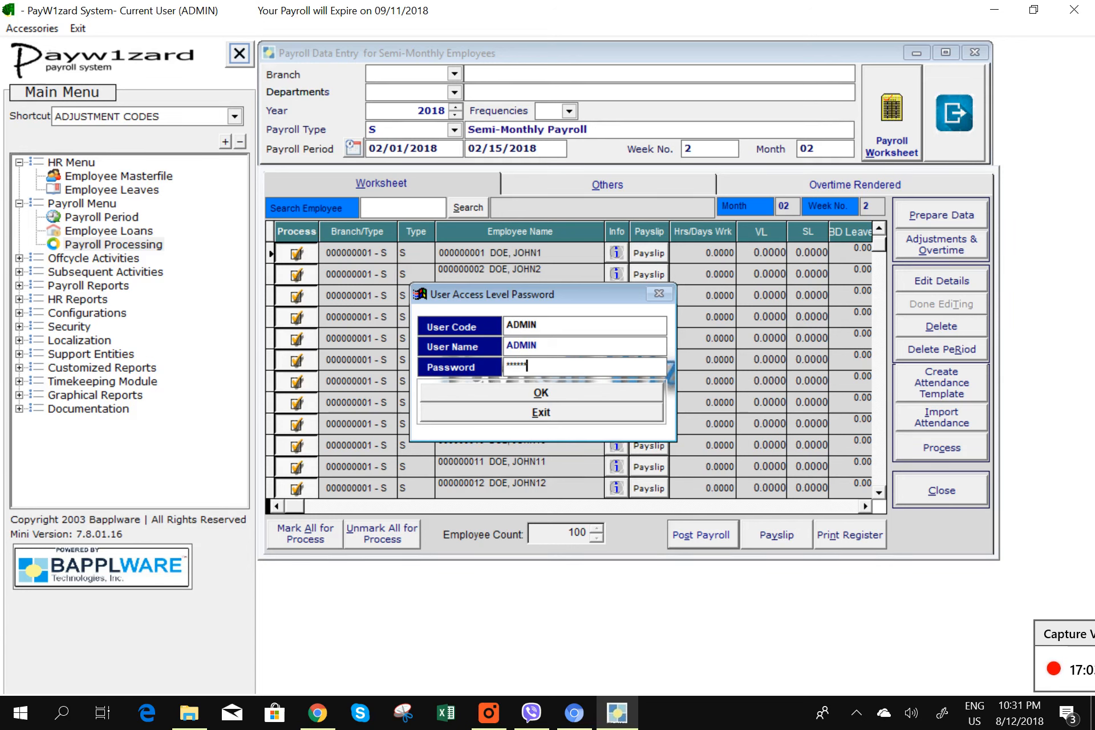
pyautogui.press('Return')
pyautogui.press('Return')
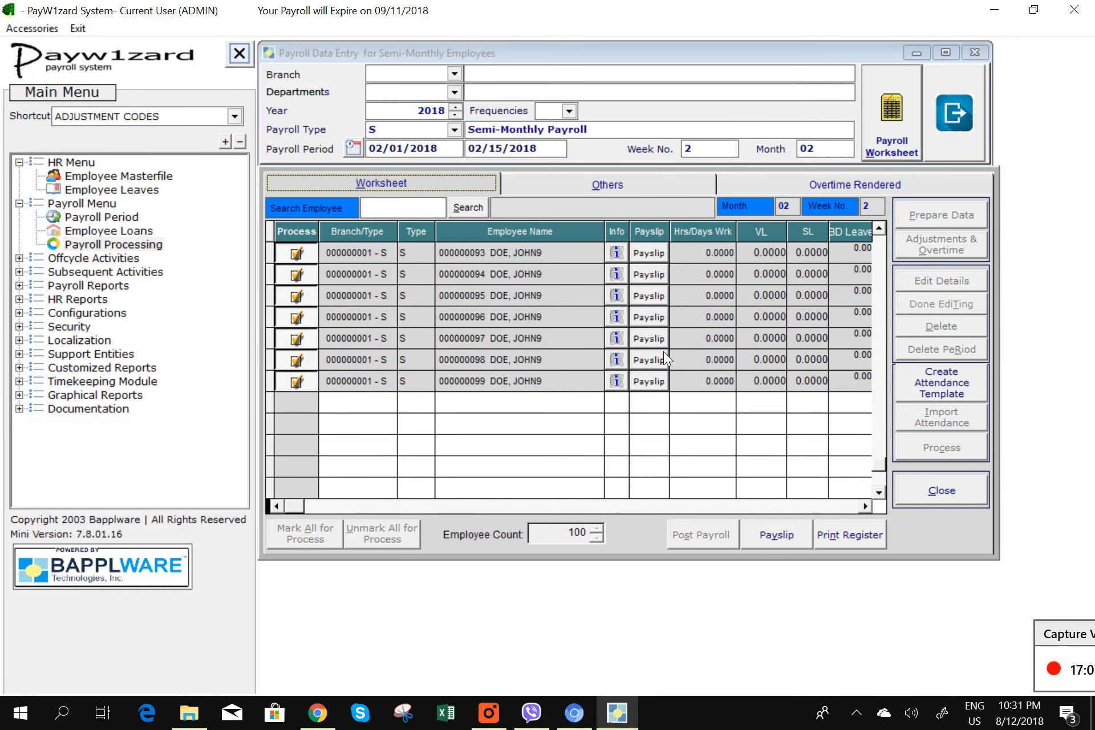
# - Close the posted worksheet and select the Feb 16–28, 2018 payroll period
pyautogui.click(939, 495)
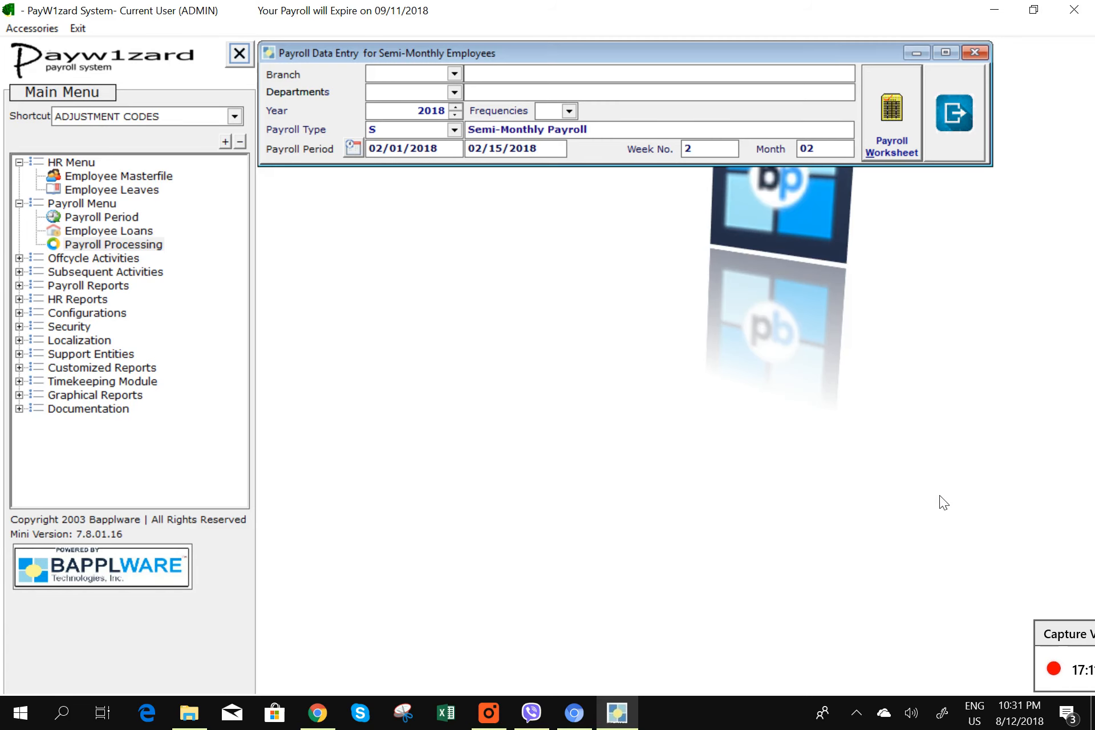
pyautogui.doubleClick(536, 151)
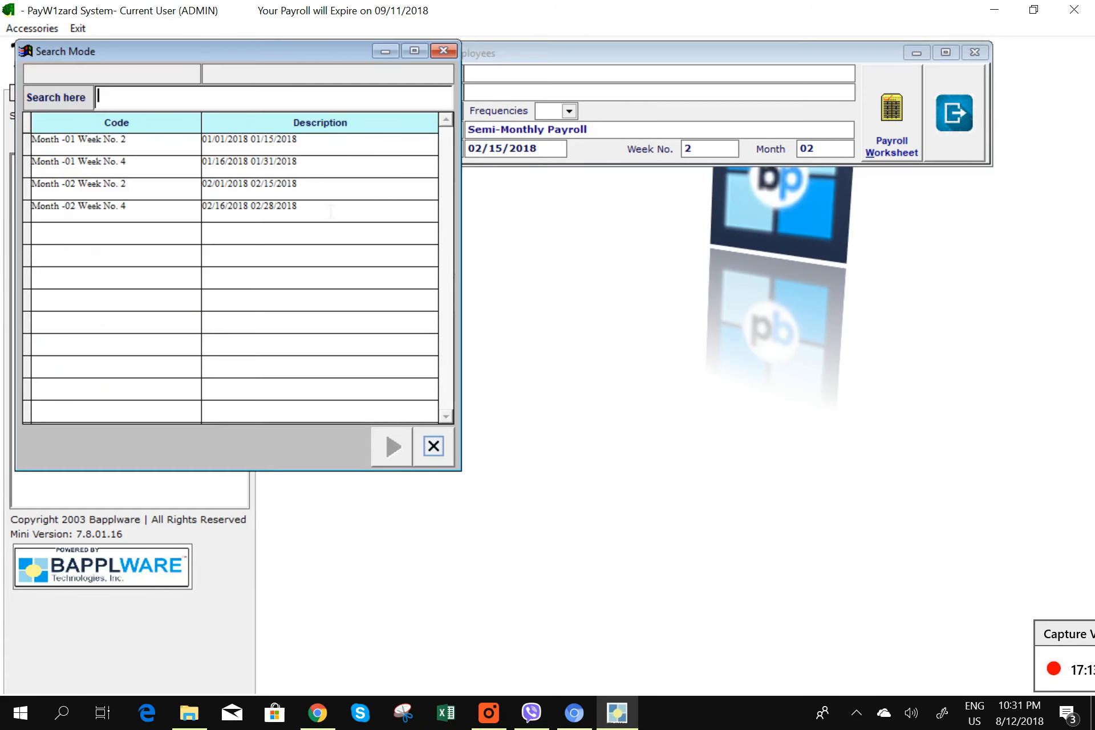
pyautogui.doubleClick(321, 211)
pyautogui.click(869, 127)
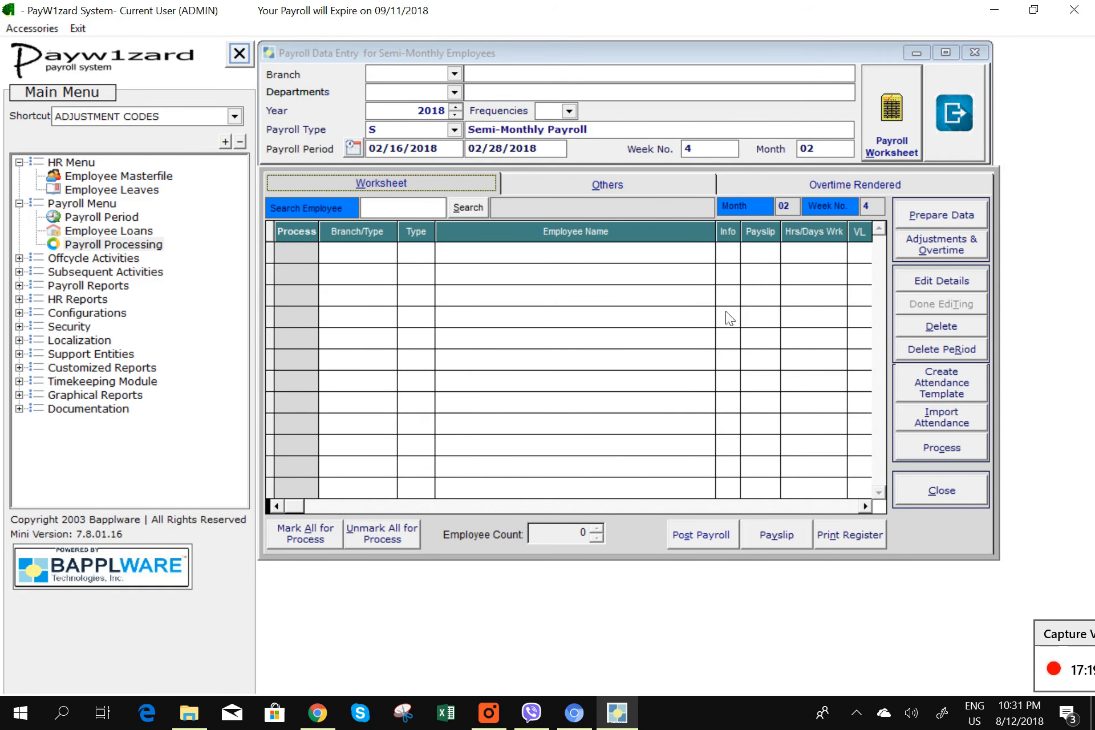
# - Prepare data for all active employees and view the 100-employee payroll worksheet
pyautogui.click(929, 214)
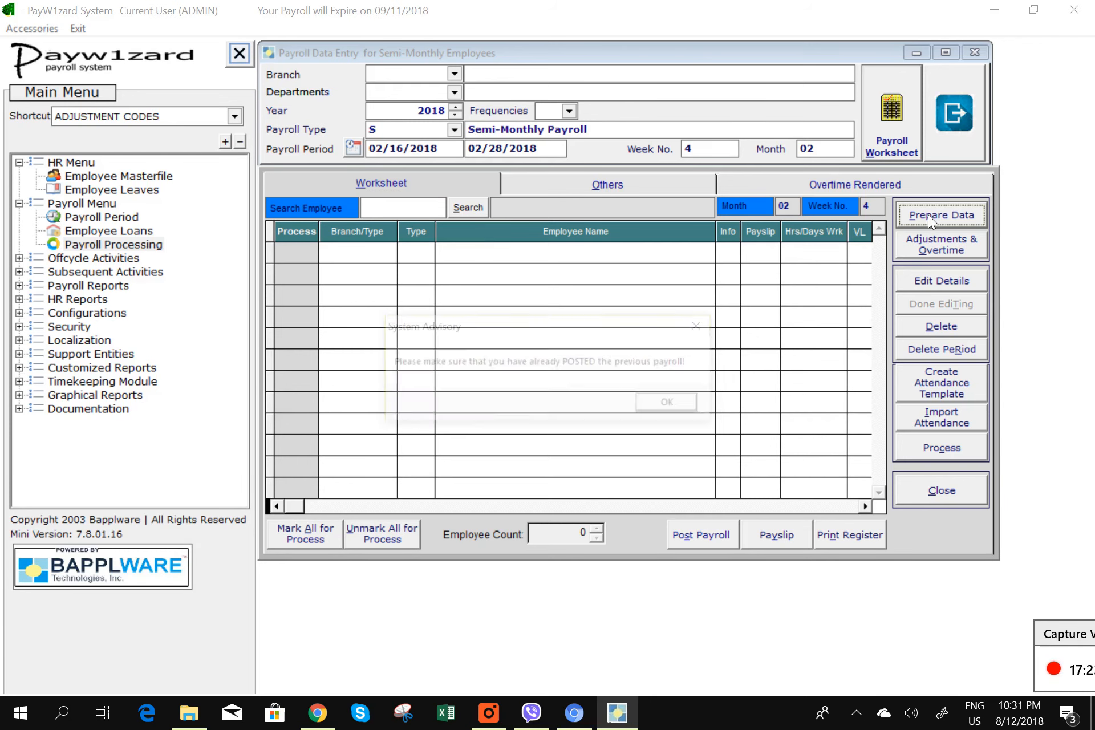
pyautogui.click(665, 405)
pyautogui.click(569, 420)
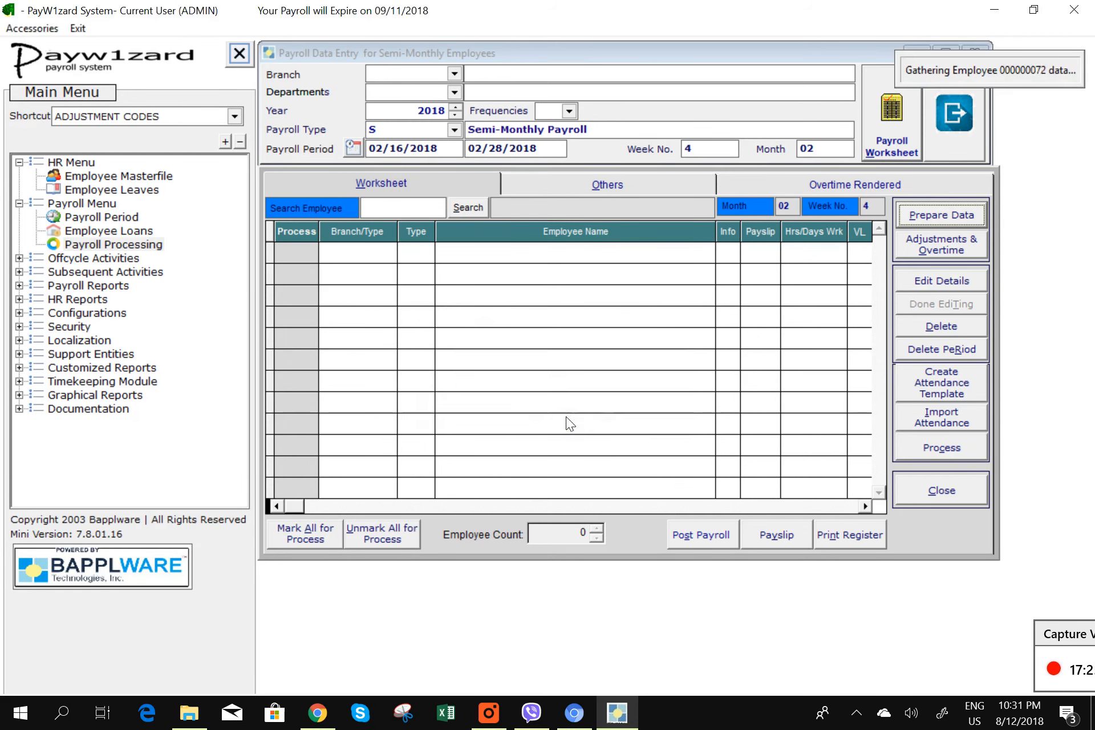
pyautogui.click(594, 414)
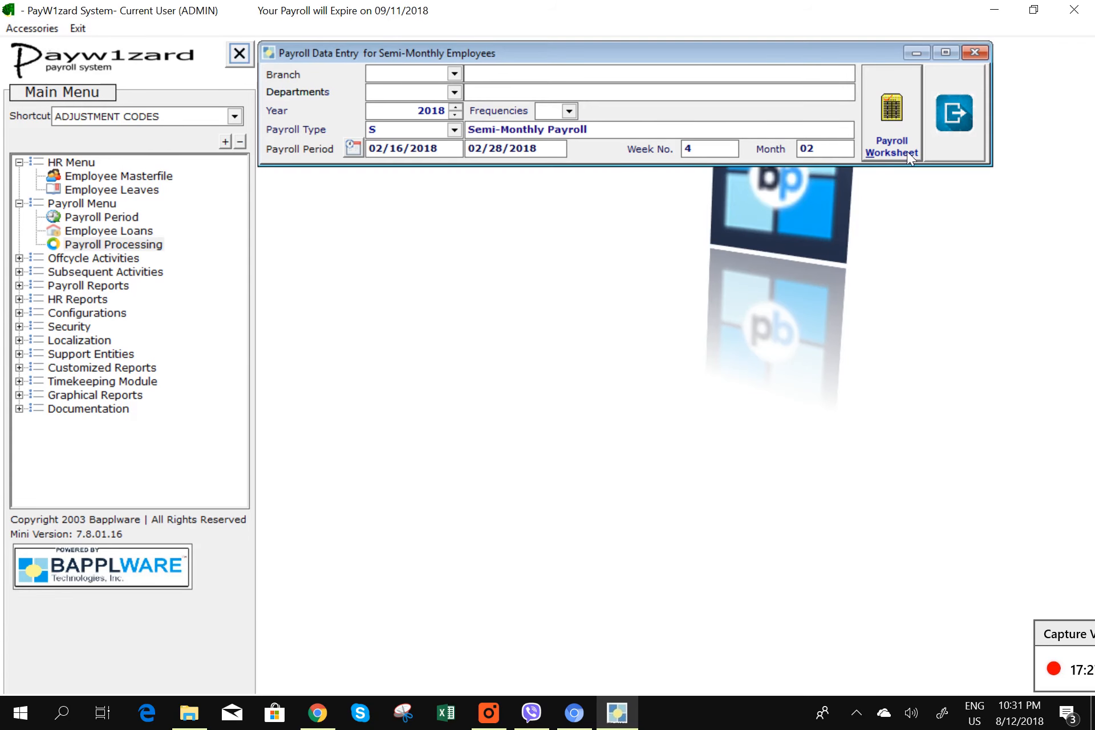
pyautogui.click(892, 126)
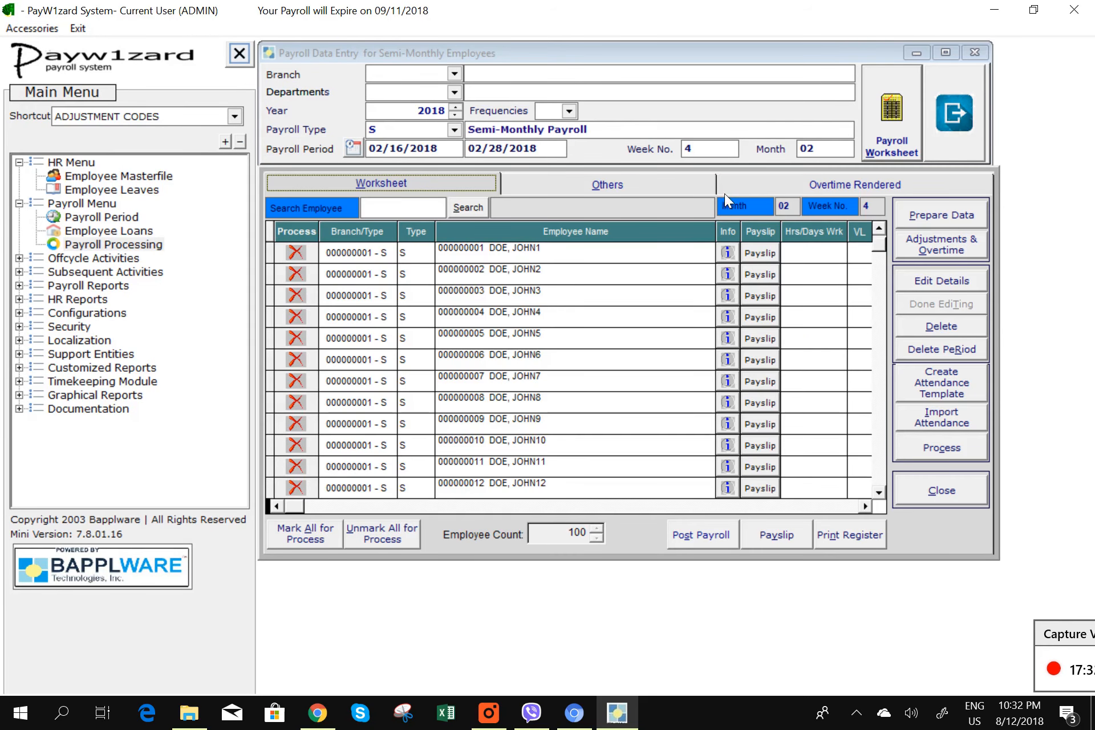
pyautogui.moveTo(724, 247); pyautogui.dragTo(624, 285)
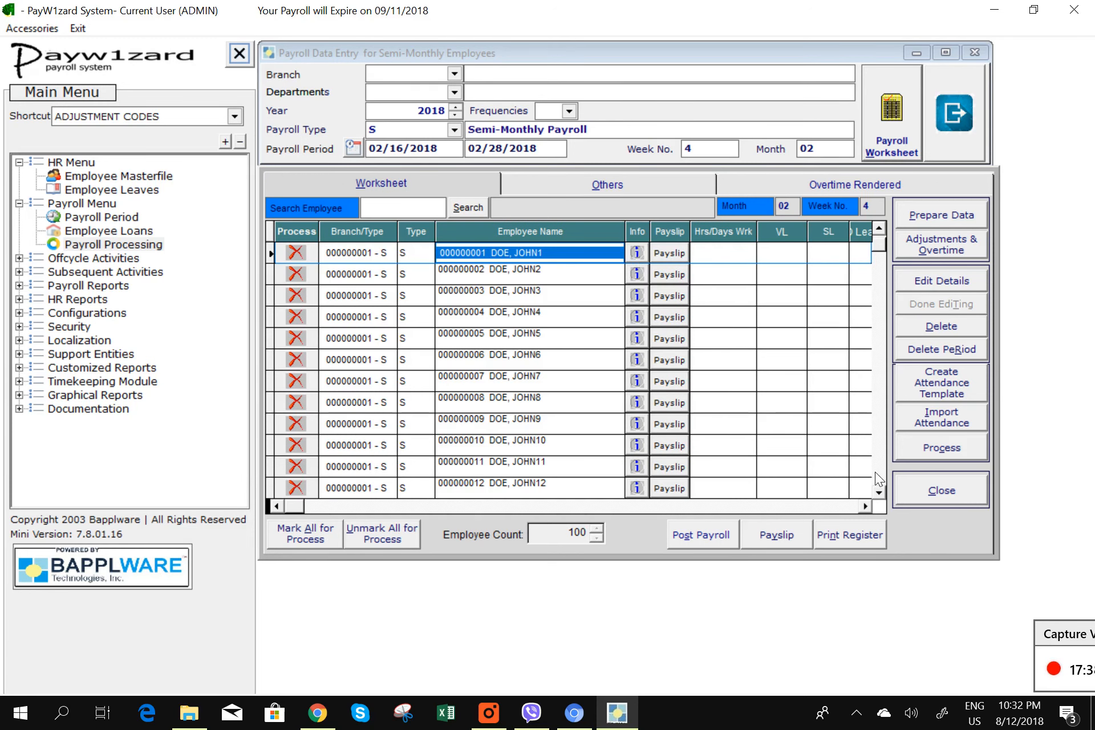
# - Import attendance from DEMOATTENDANCE.xls into the Feb 16–28 payroll
pyautogui.click(952, 426)
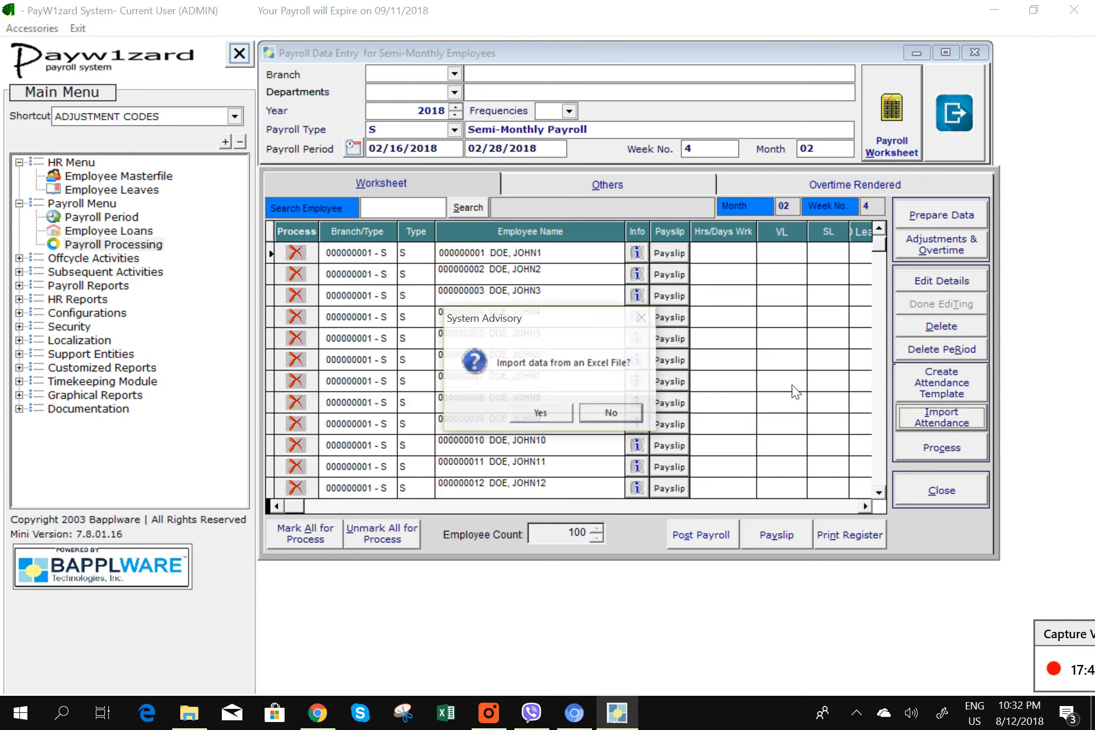
pyautogui.click(550, 412)
pyautogui.click(588, 412)
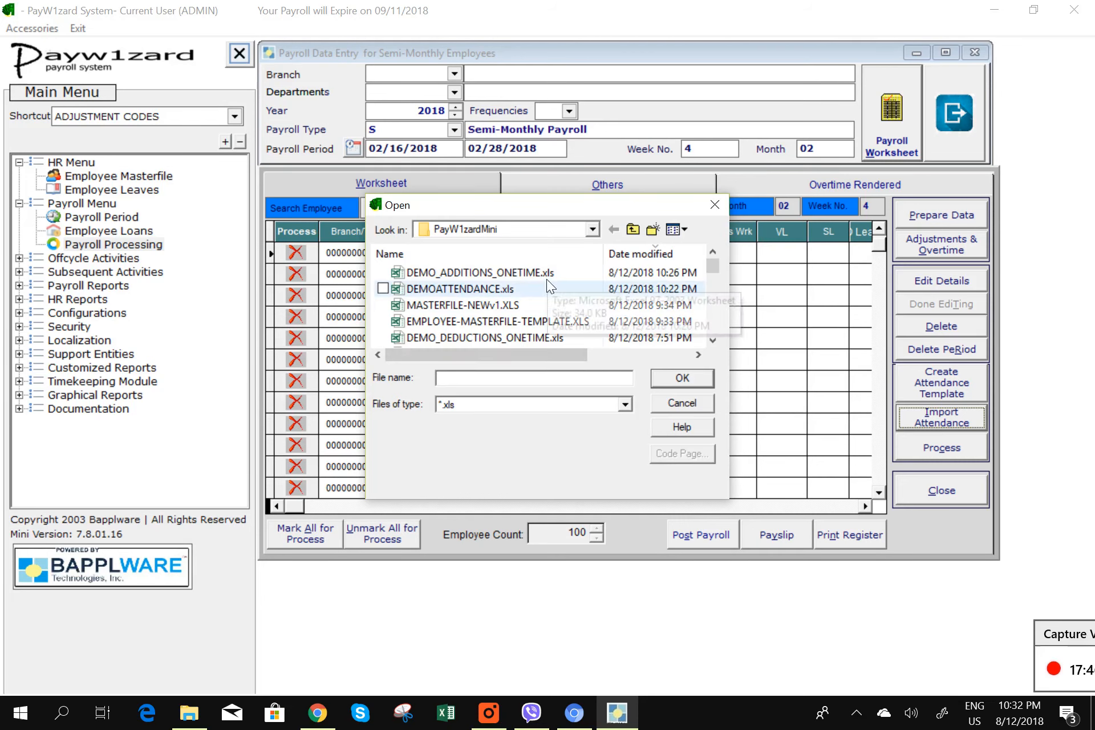
pyautogui.click(532, 290)
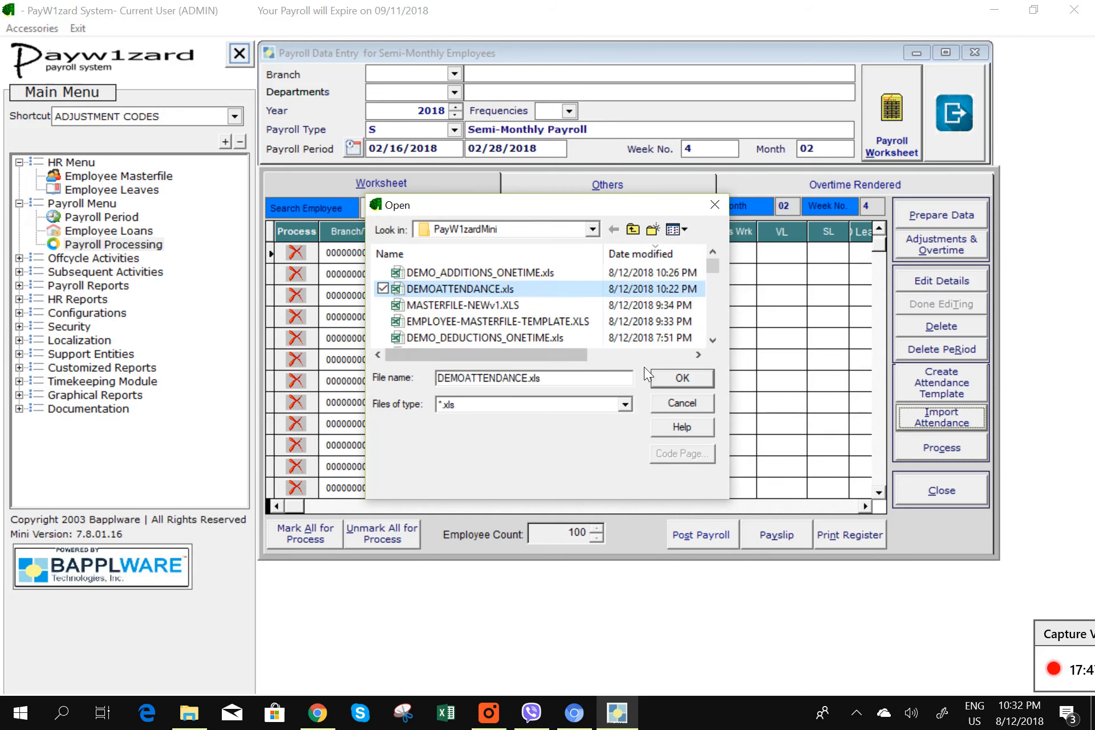
pyautogui.click(673, 380)
pyautogui.click(597, 414)
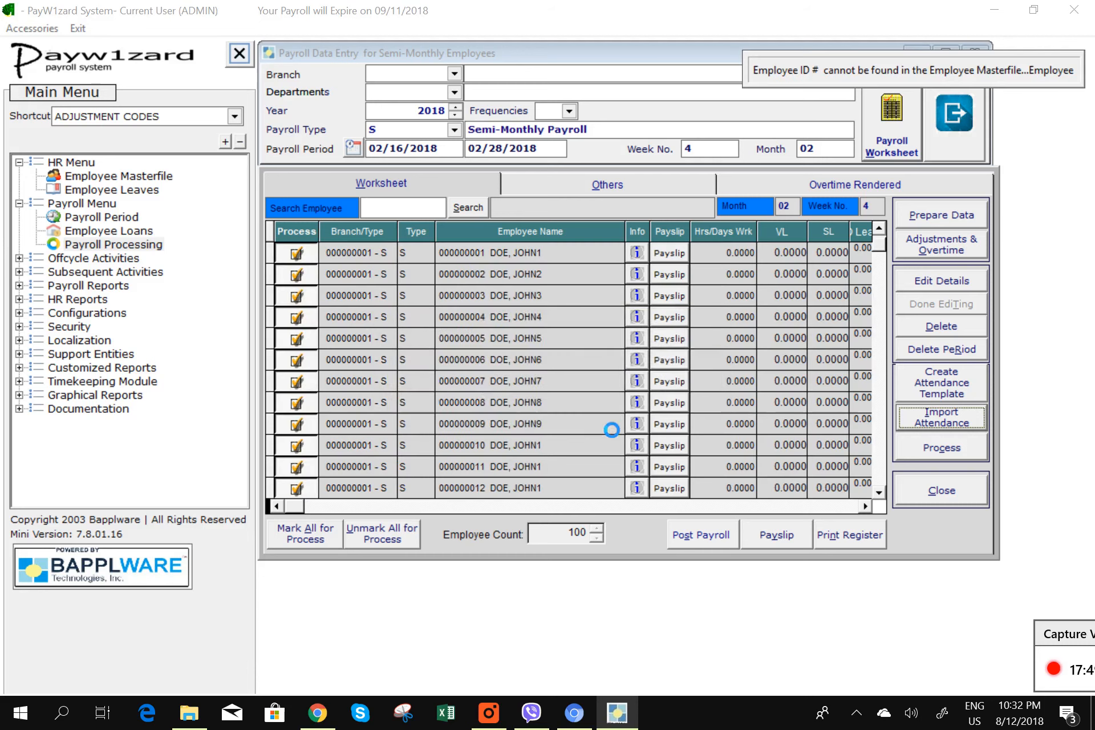
pyautogui.click(661, 407)
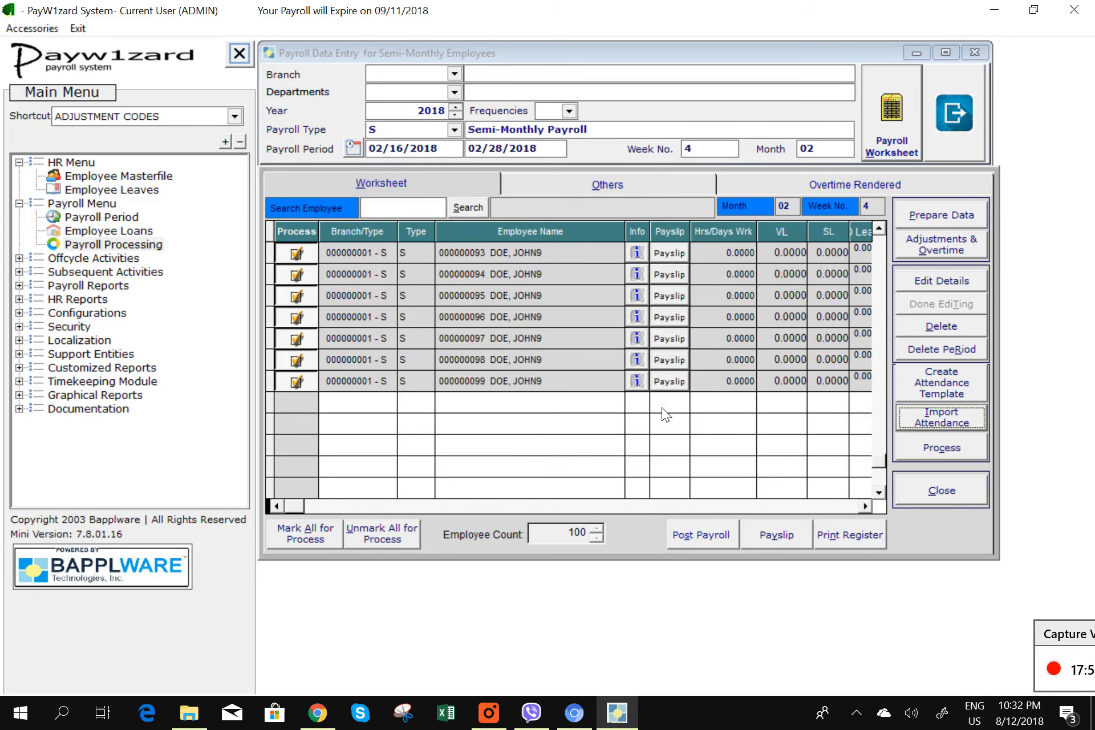
# - Choose DEMO_ADDITIONS_ONETIME.xls and DEMO_DEDUCTIONS_ONETIME.xls in the adjustments uploader
pyautogui.click(663, 188)
pyautogui.doubleClick(892, 247)
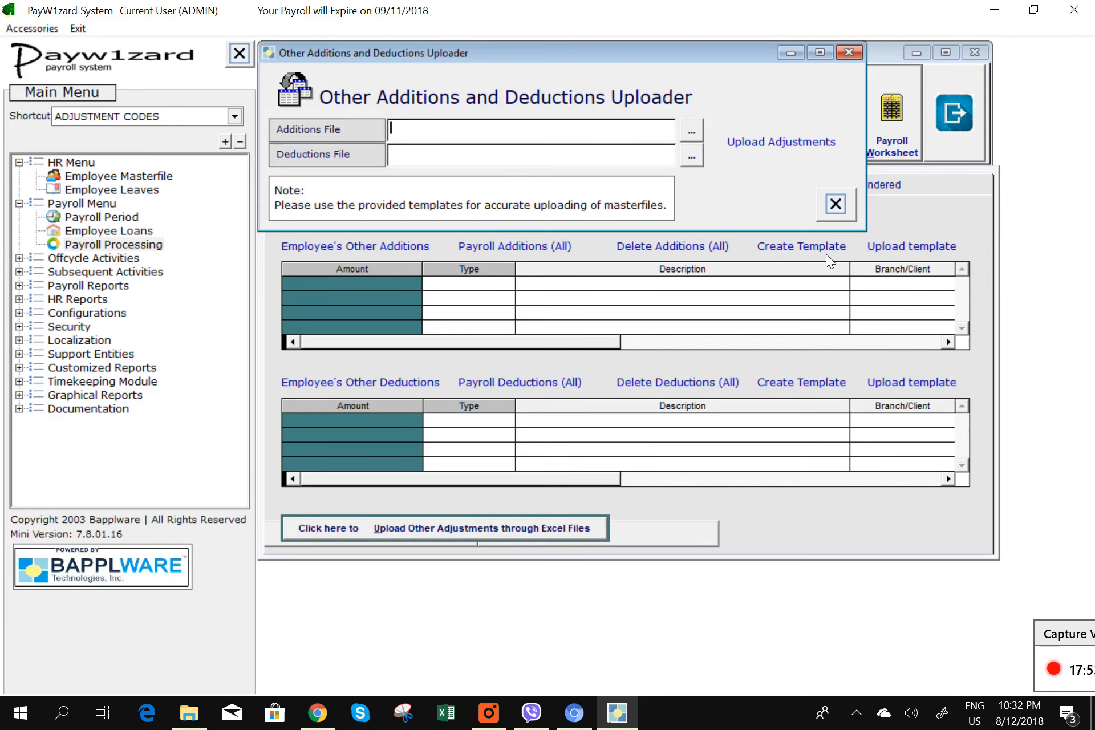
pyautogui.click(691, 132)
pyautogui.click(529, 272)
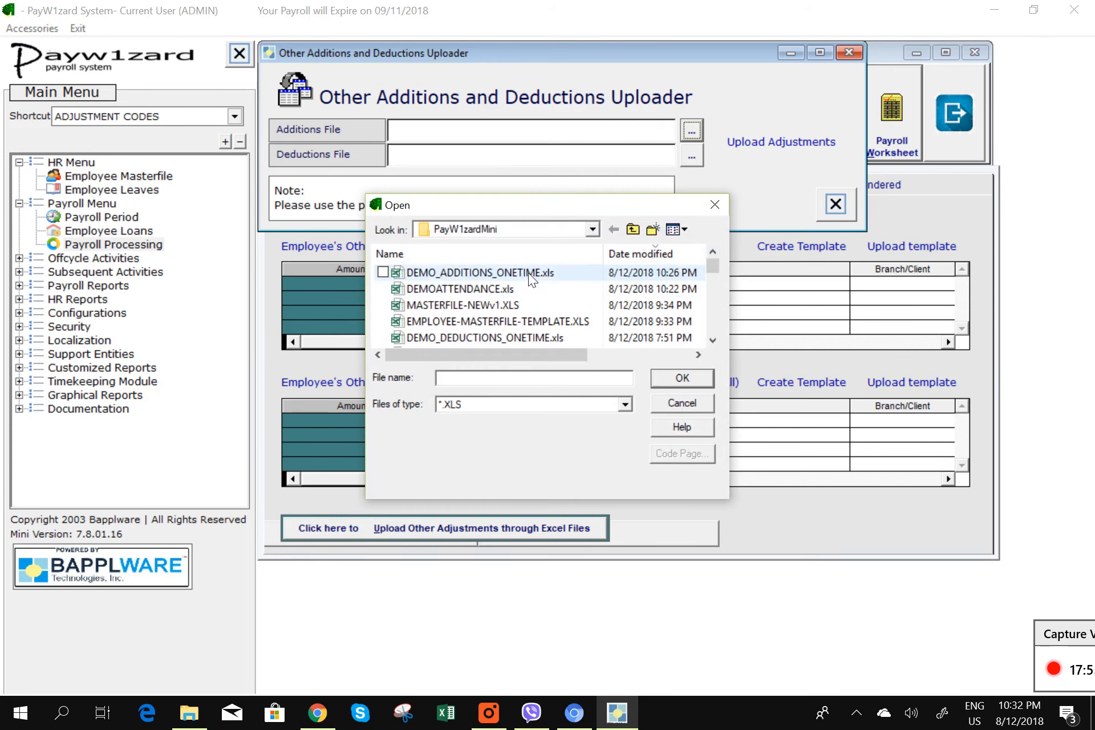
pyautogui.click(688, 379)
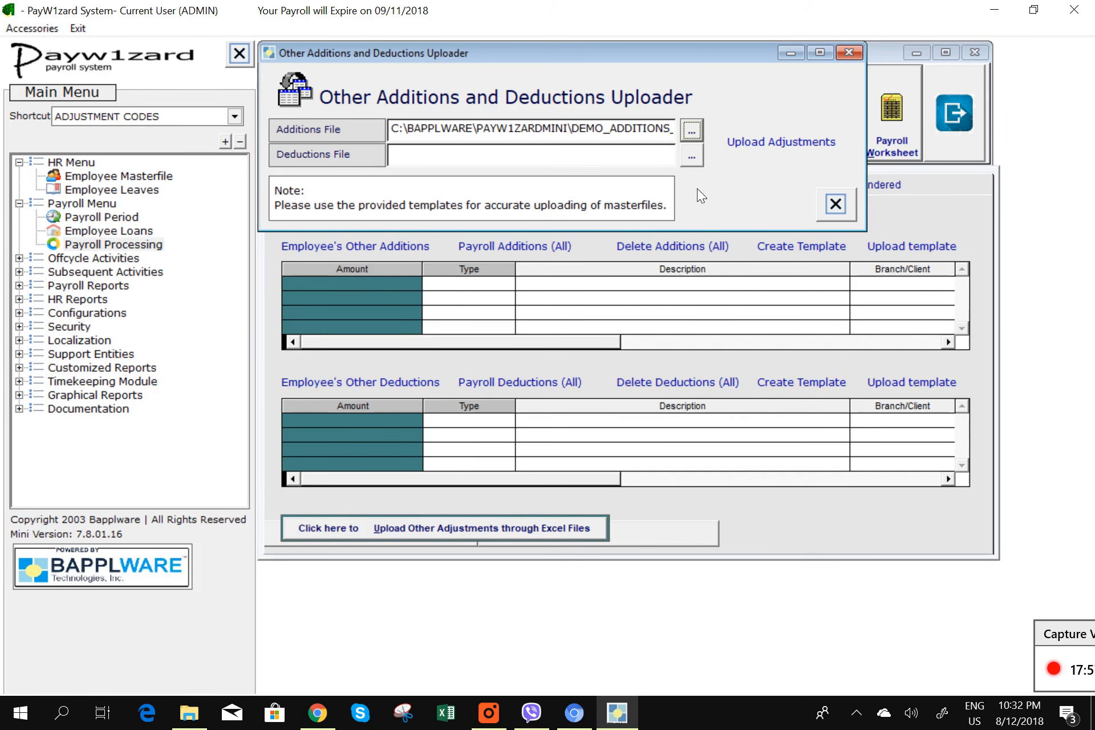
pyautogui.click(691, 155)
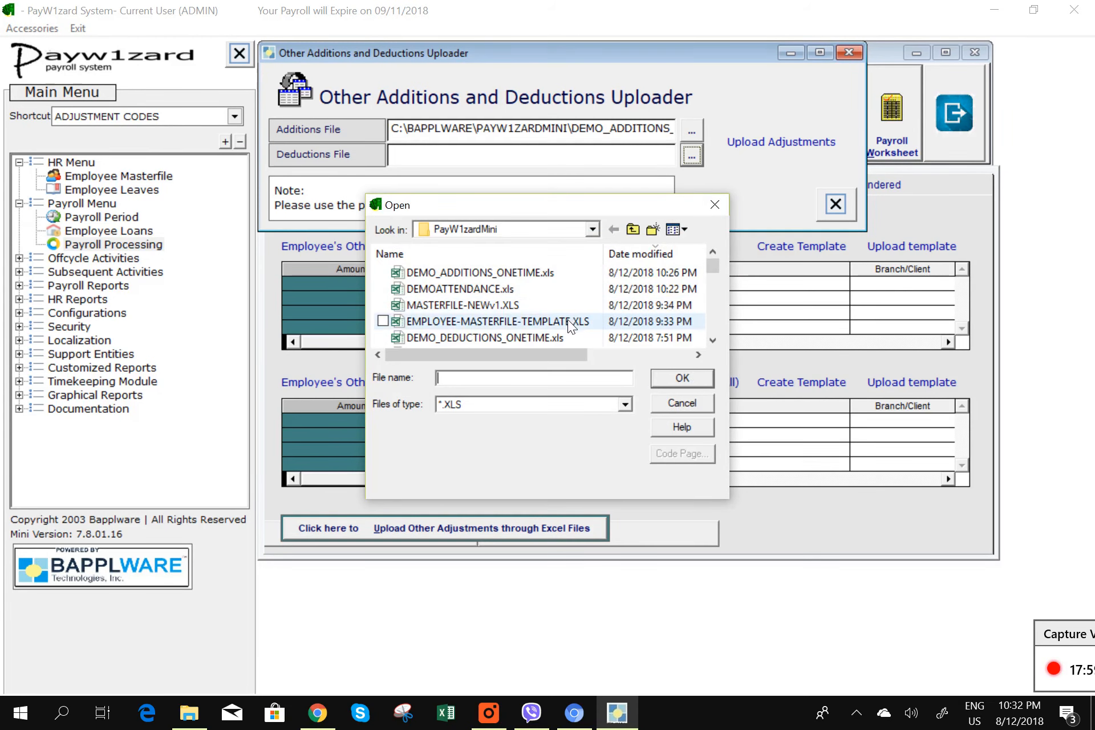
pyautogui.click(573, 337)
pyautogui.click(683, 377)
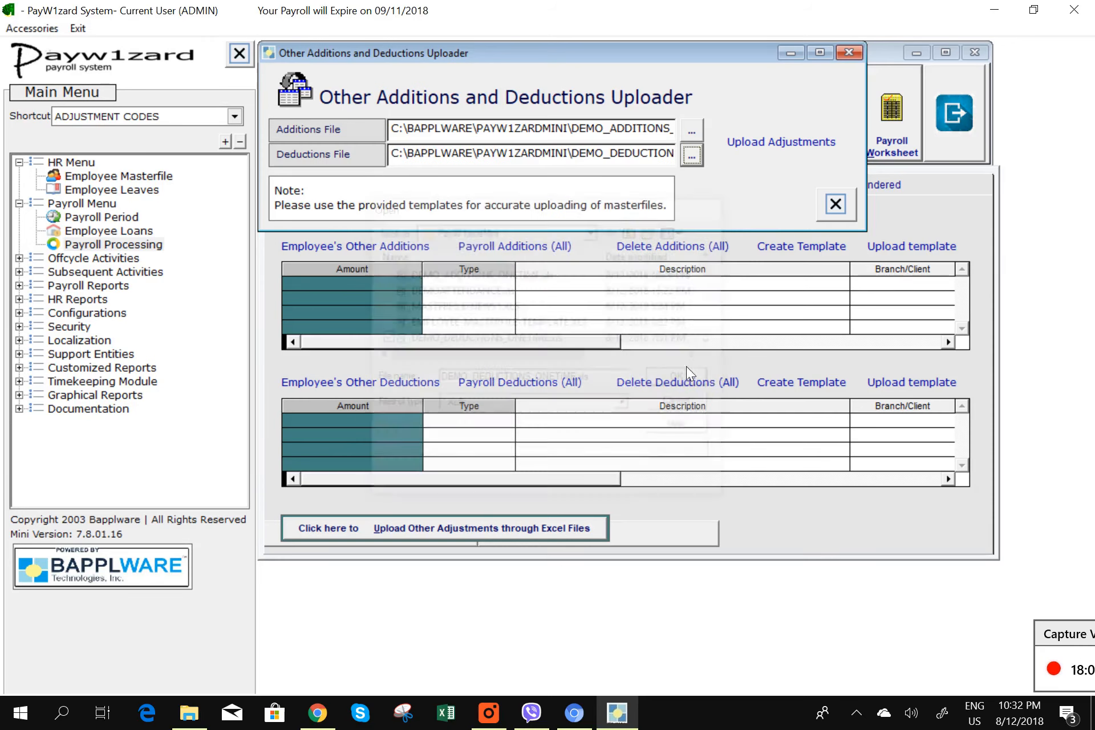
# - Upload the one-time additions and deductions, then return to the employee worksheet
pyautogui.click(782, 143)
pyautogui.click(609, 413)
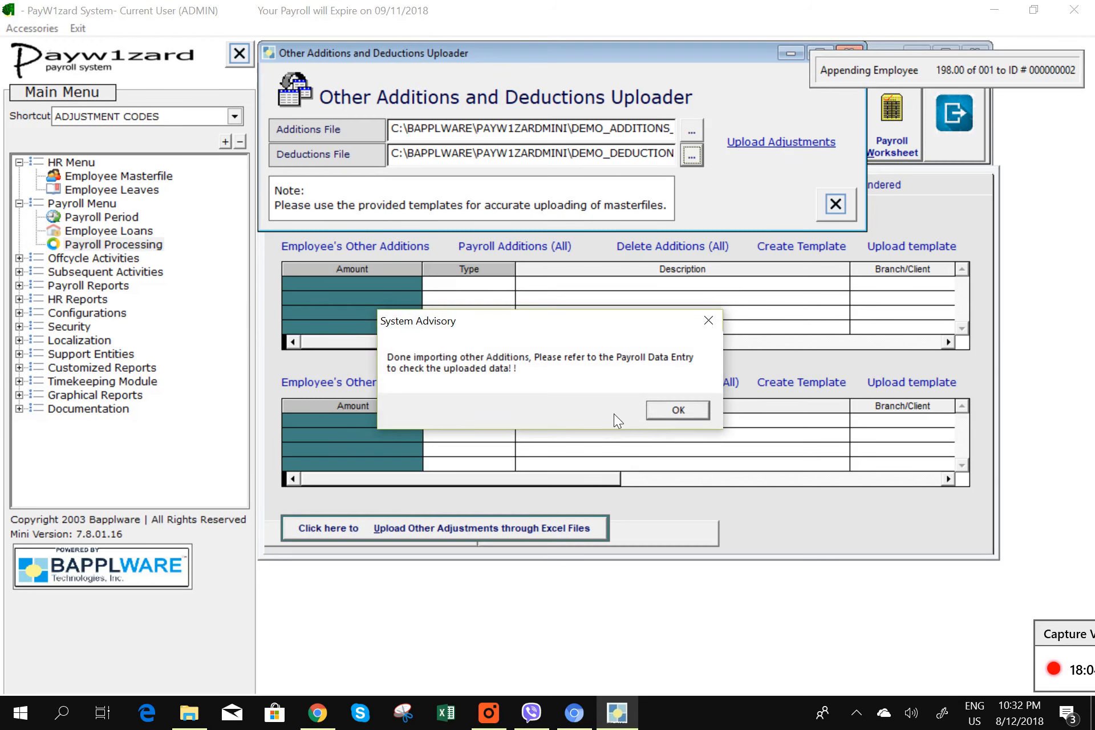
pyautogui.click(677, 411)
pyautogui.click(677, 410)
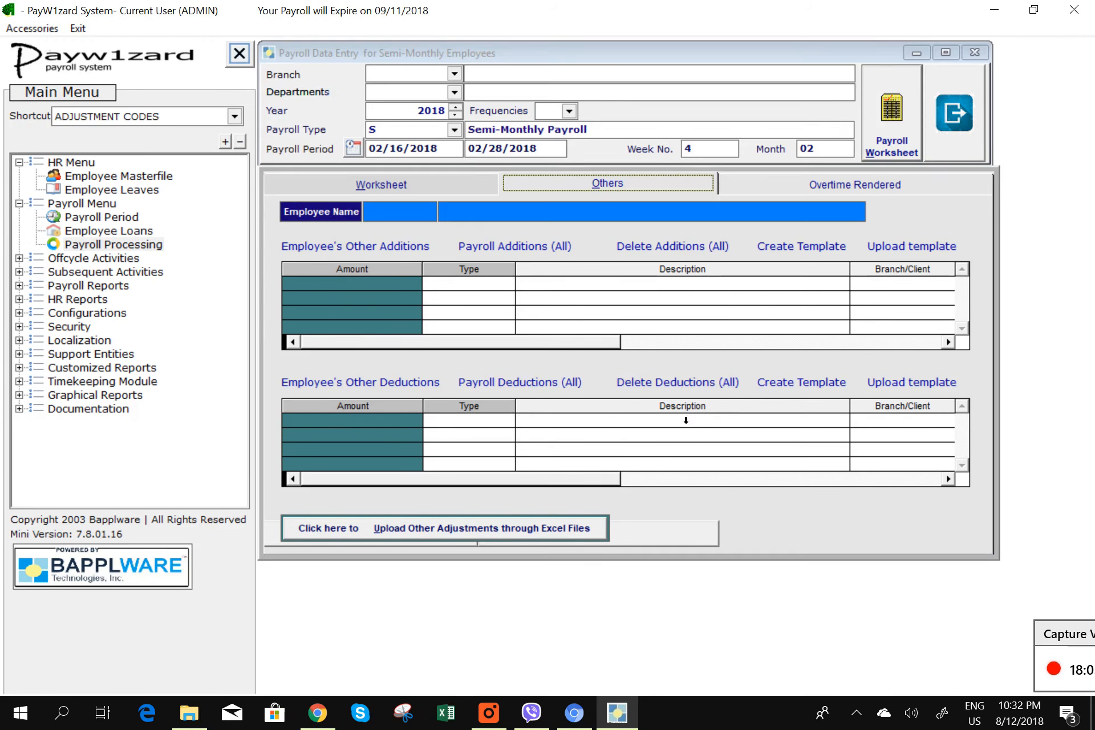
pyautogui.click(447, 188)
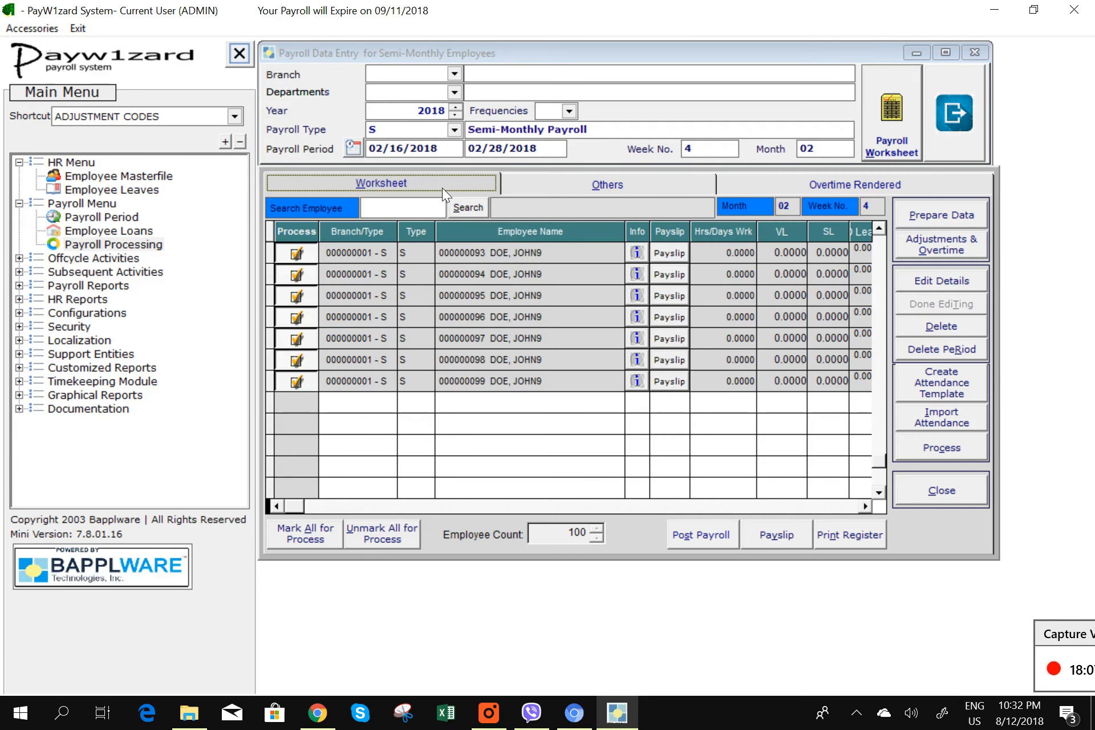
# - Process the Feb 16–28, 2018 payroll
pyautogui.click(937, 453)
pyautogui.click(528, 419)
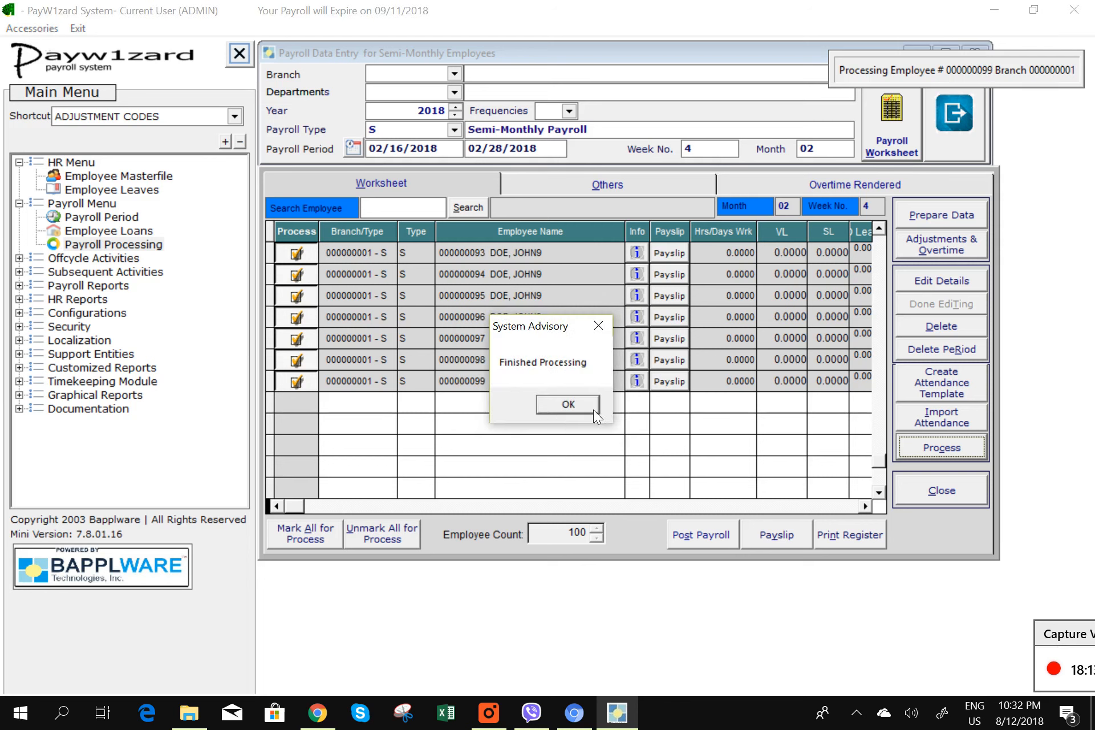
pyautogui.click(577, 406)
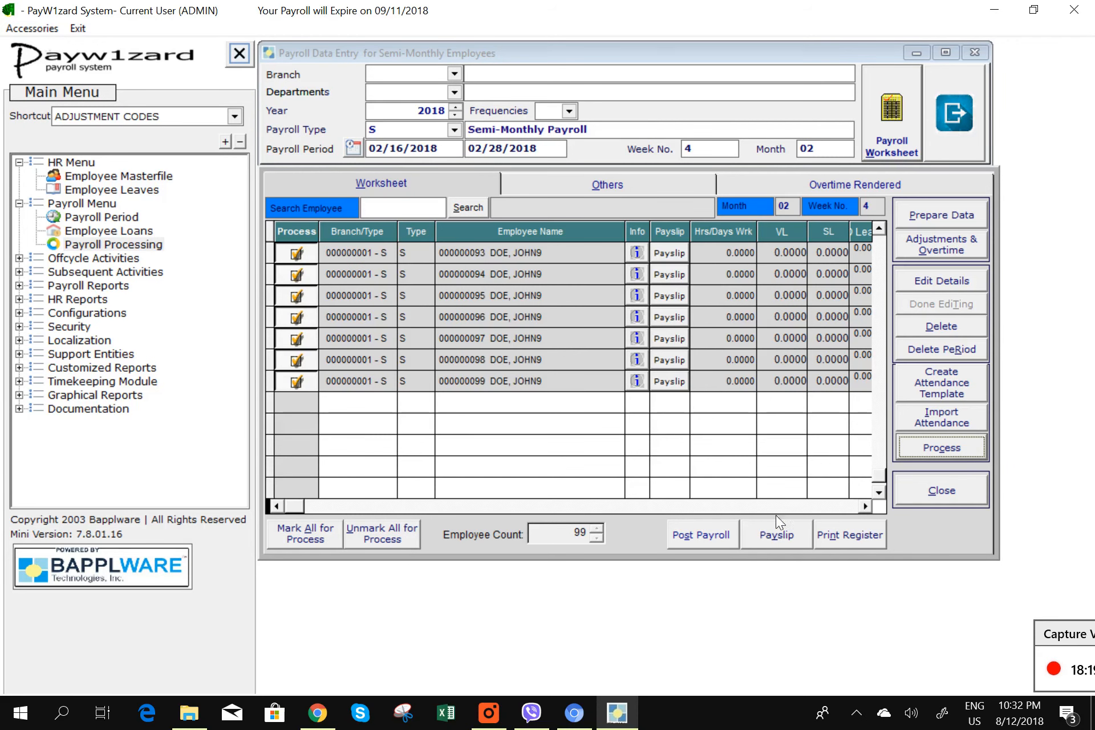
# - Show a print preview of the Feb 16–28 payslips
pyautogui.click(789, 539)
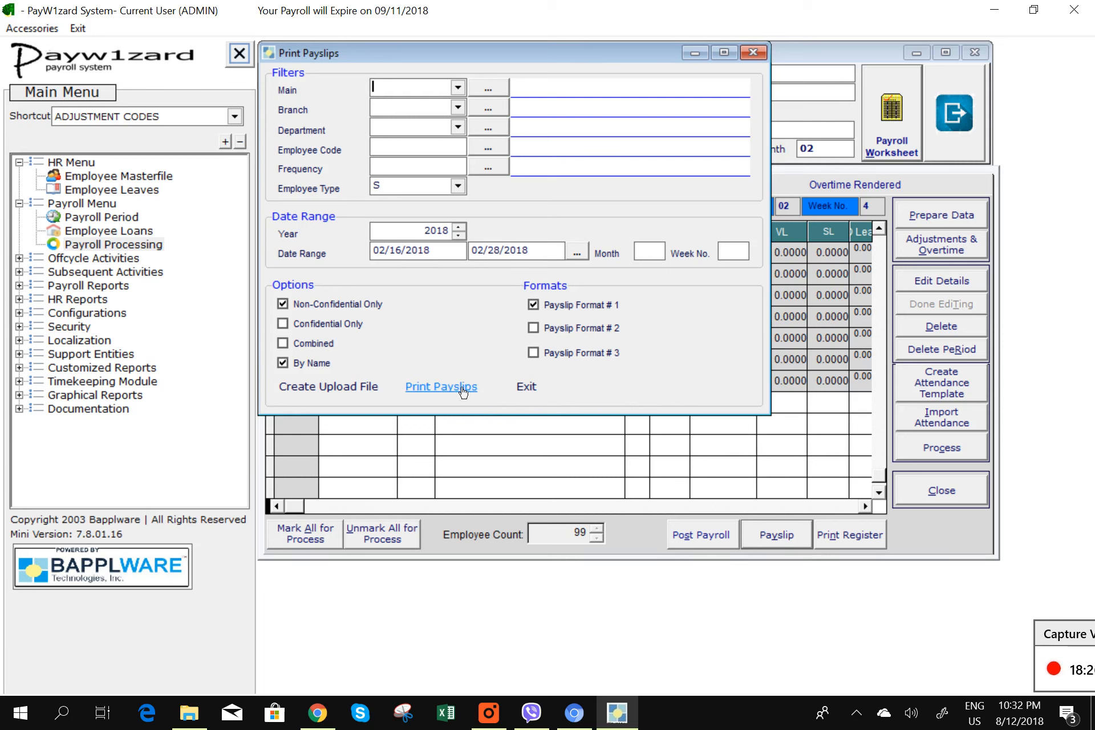
pyautogui.click(450, 388)
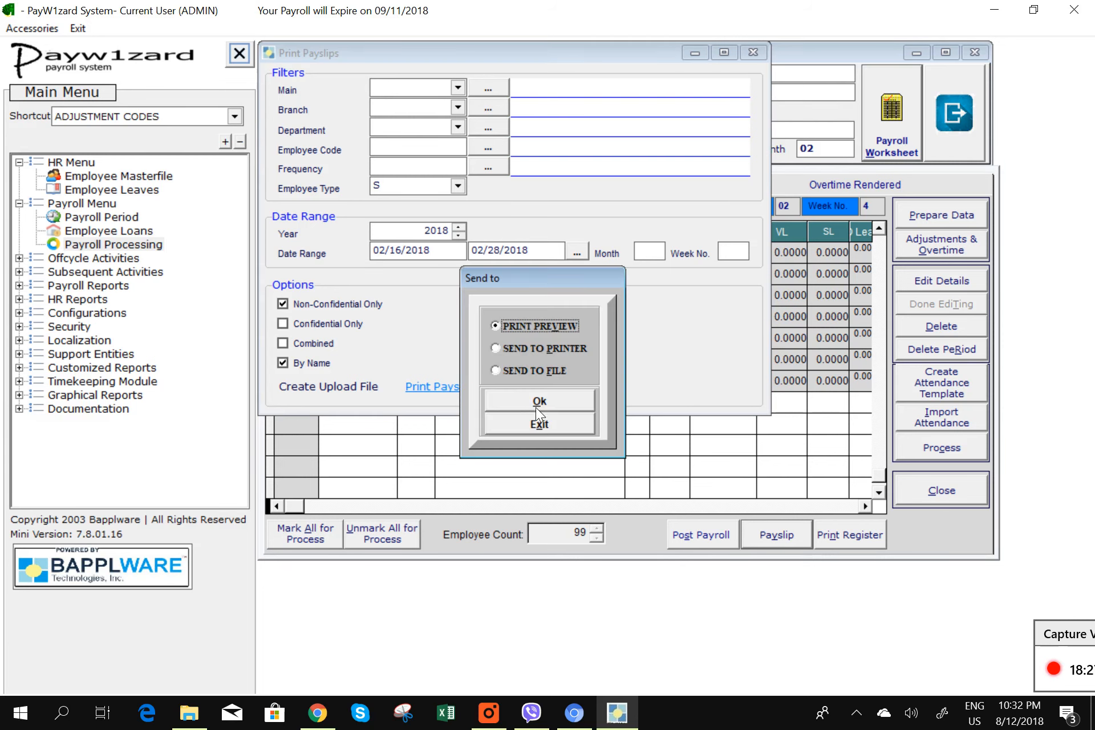
pyautogui.click(539, 402)
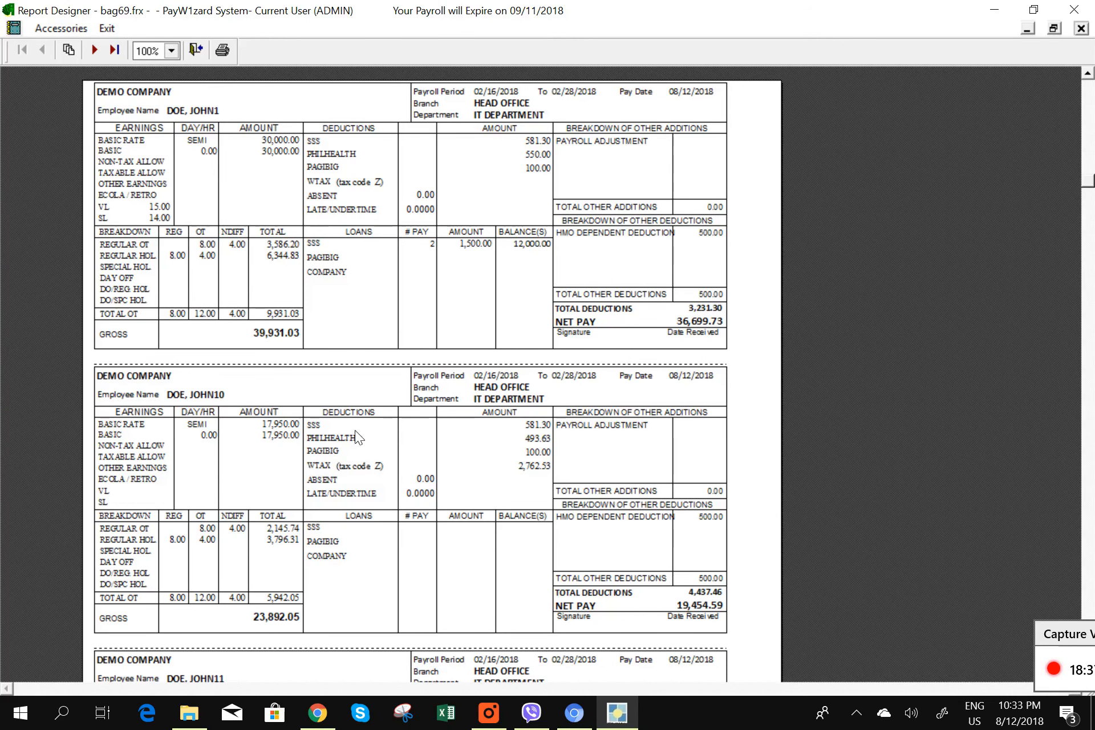
# - Close the payslip preview and the Print Payslips dialog to return to the 02/16–02/28/2018 worksheet
pyautogui.click(1083, 31)
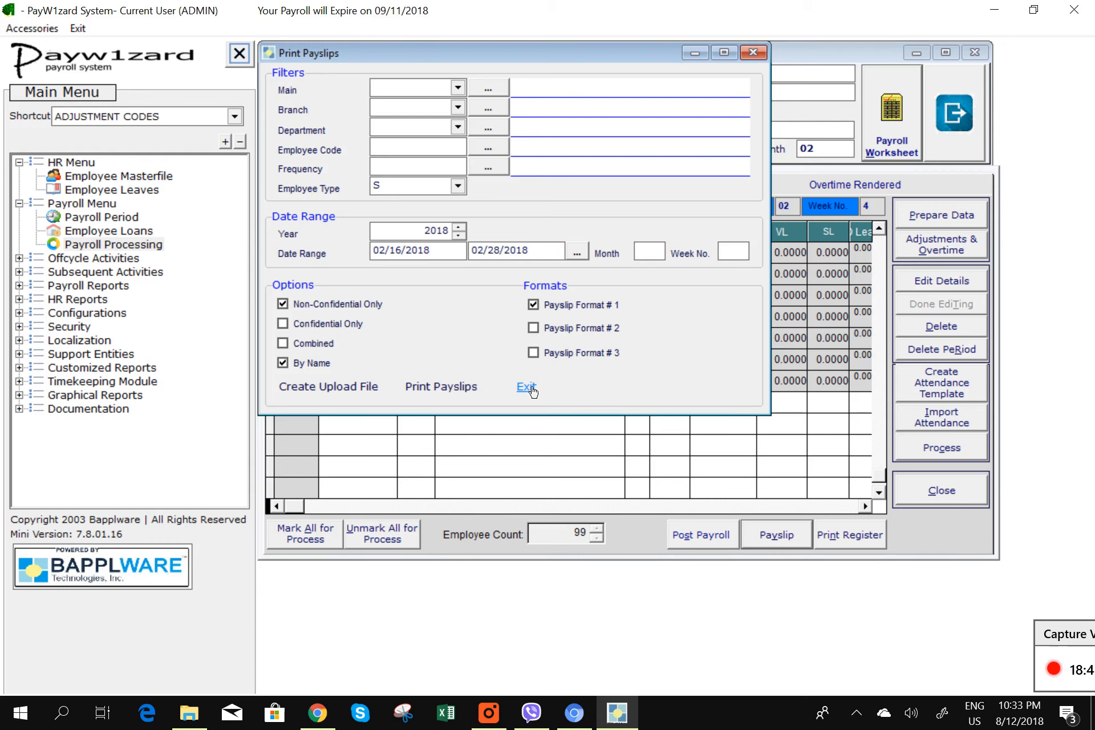
pyautogui.click(532, 391)
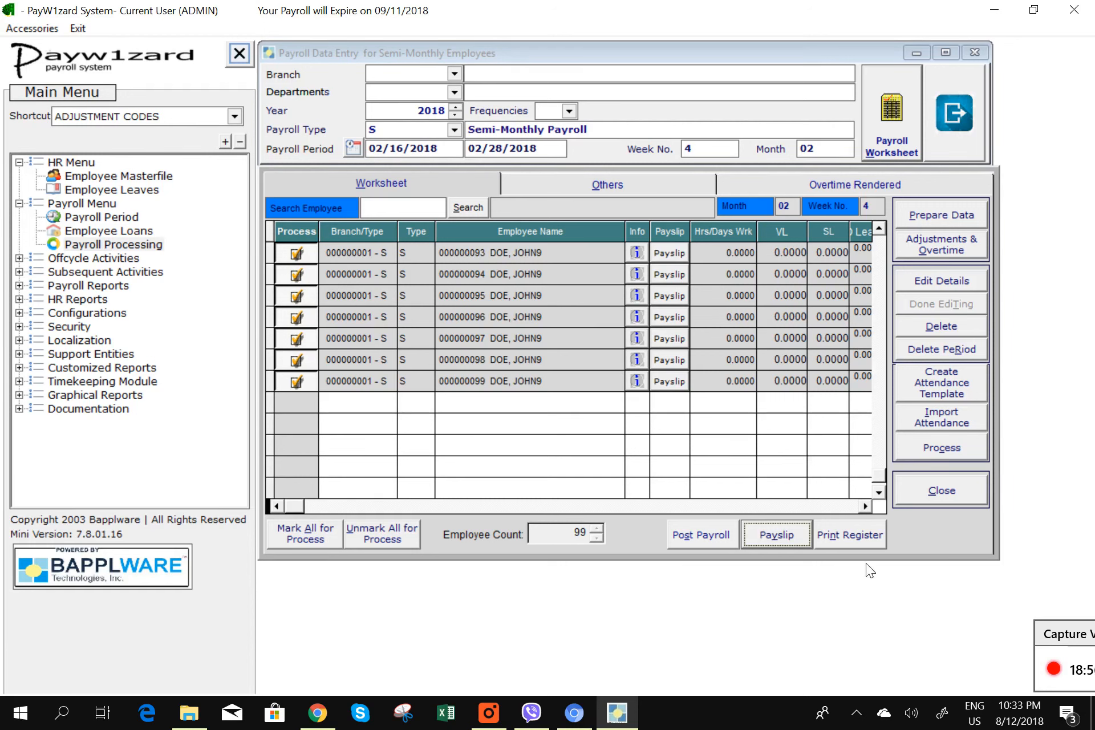
# - Print-preview the Detailed Payroll Register for 02/16–02/28/2018 at full-page zoom, then close the preview
pyautogui.click(853, 535)
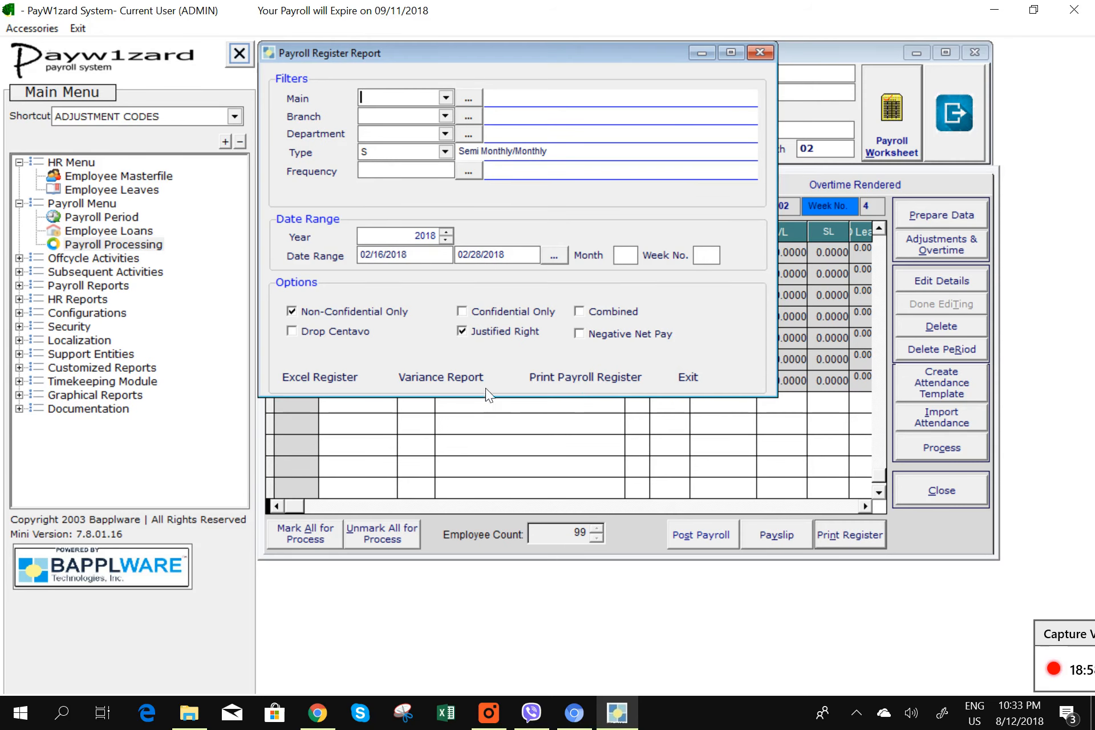
pyautogui.click(598, 387)
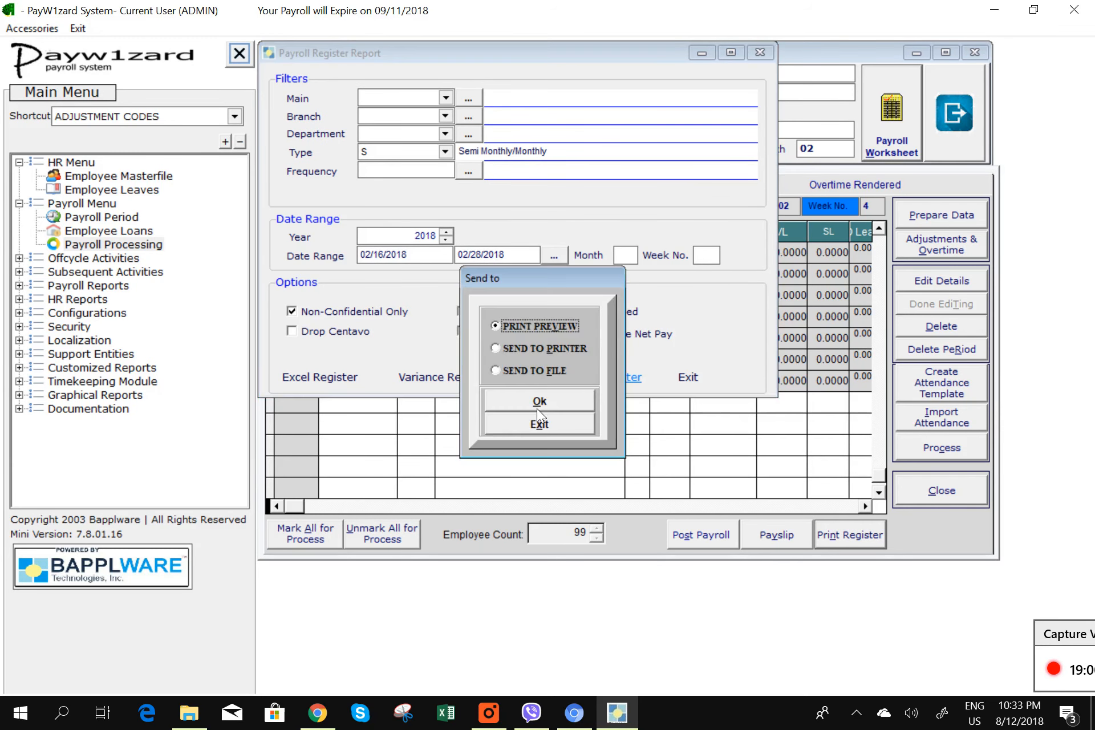
pyautogui.click(541, 400)
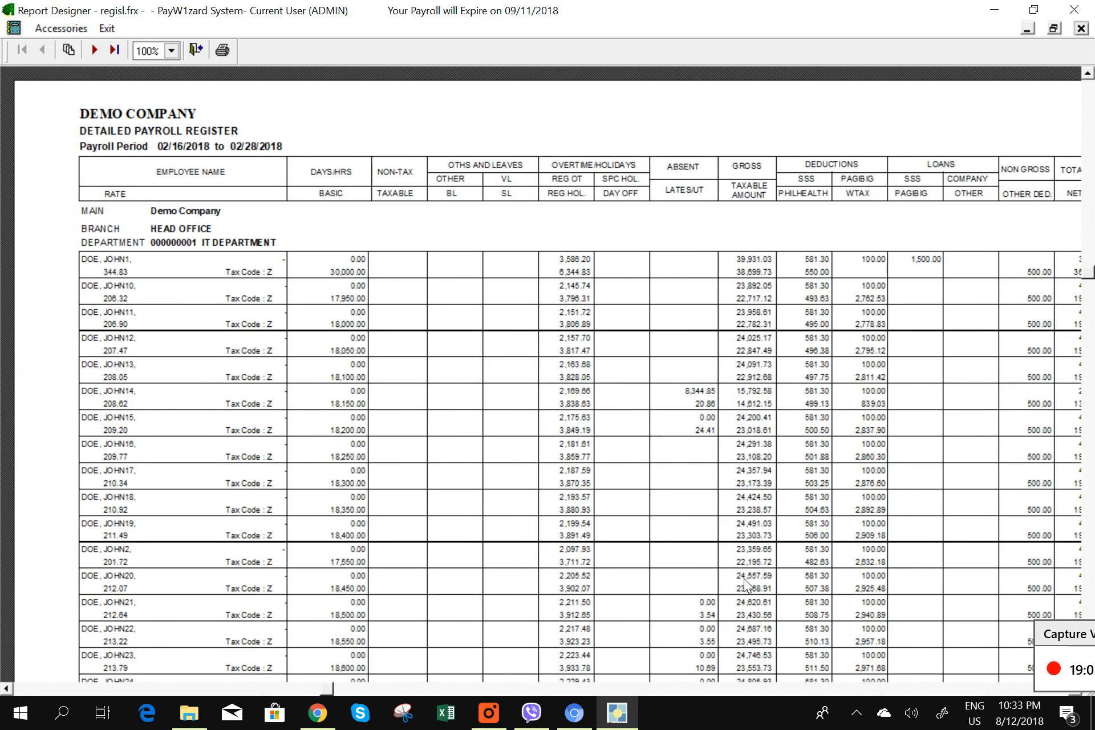
pyautogui.click(950, 656)
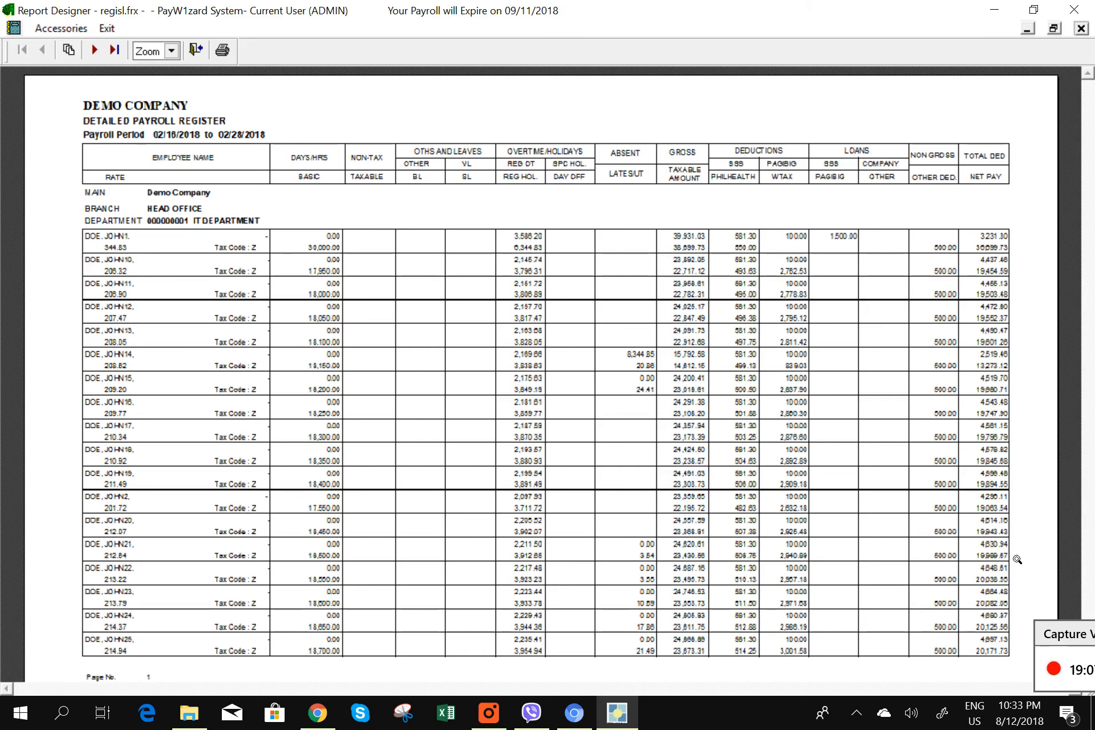
pyautogui.click(1080, 29)
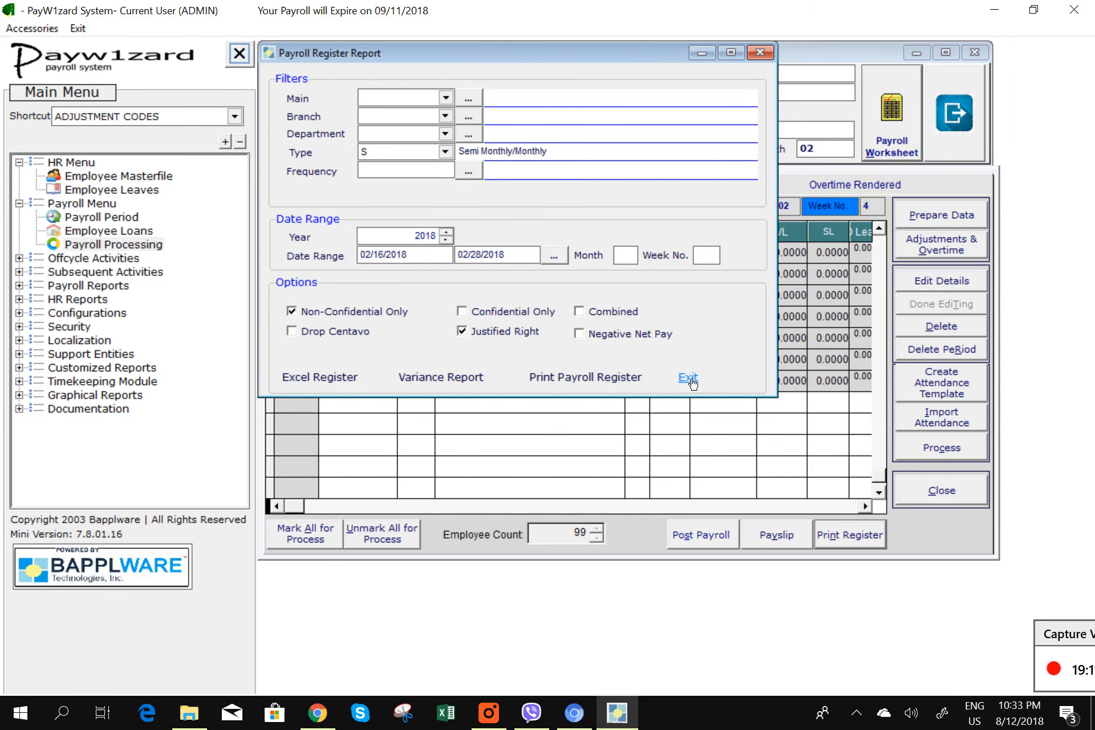
# - Export the payroll register to Excel and bring the exported workbook forward past the activation notice
pyautogui.click(341, 379)
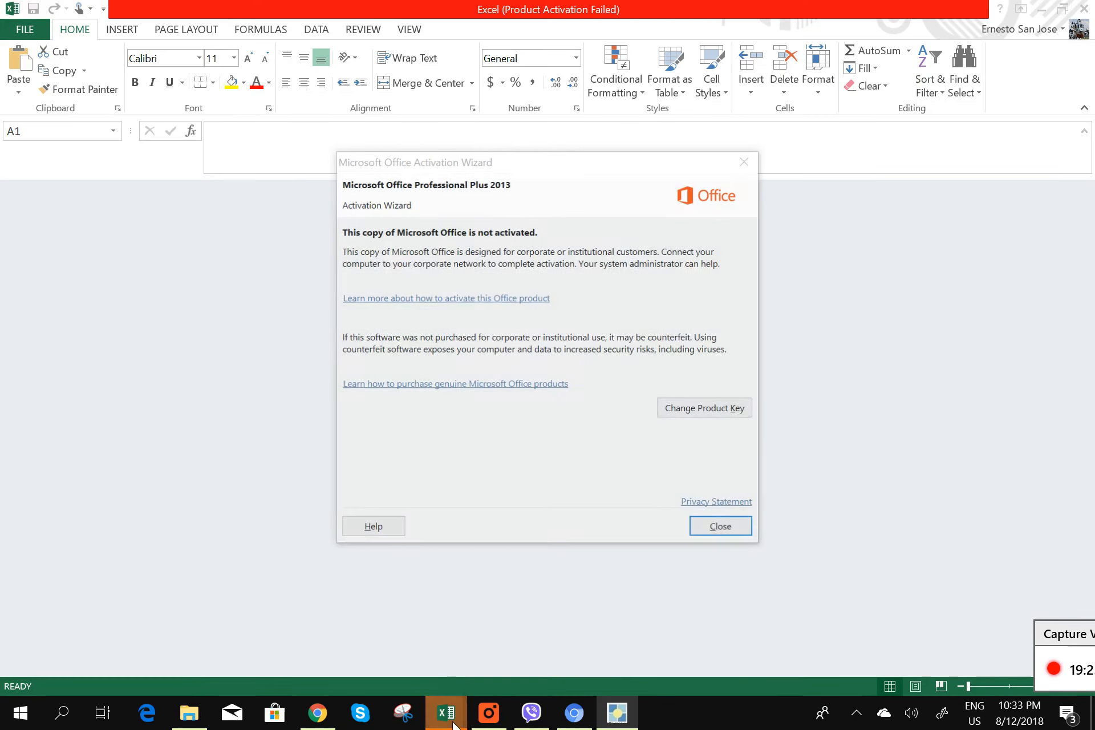
pyautogui.click(722, 528)
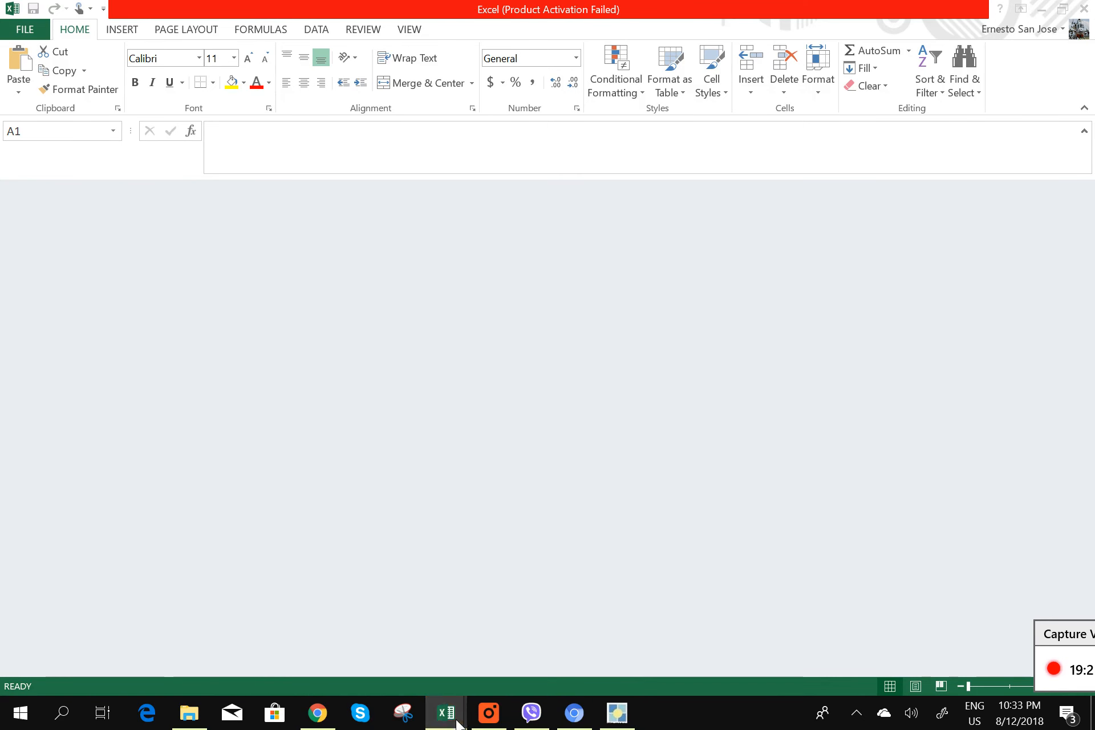
pyautogui.moveTo(422, 695)
pyautogui.click(416, 668)
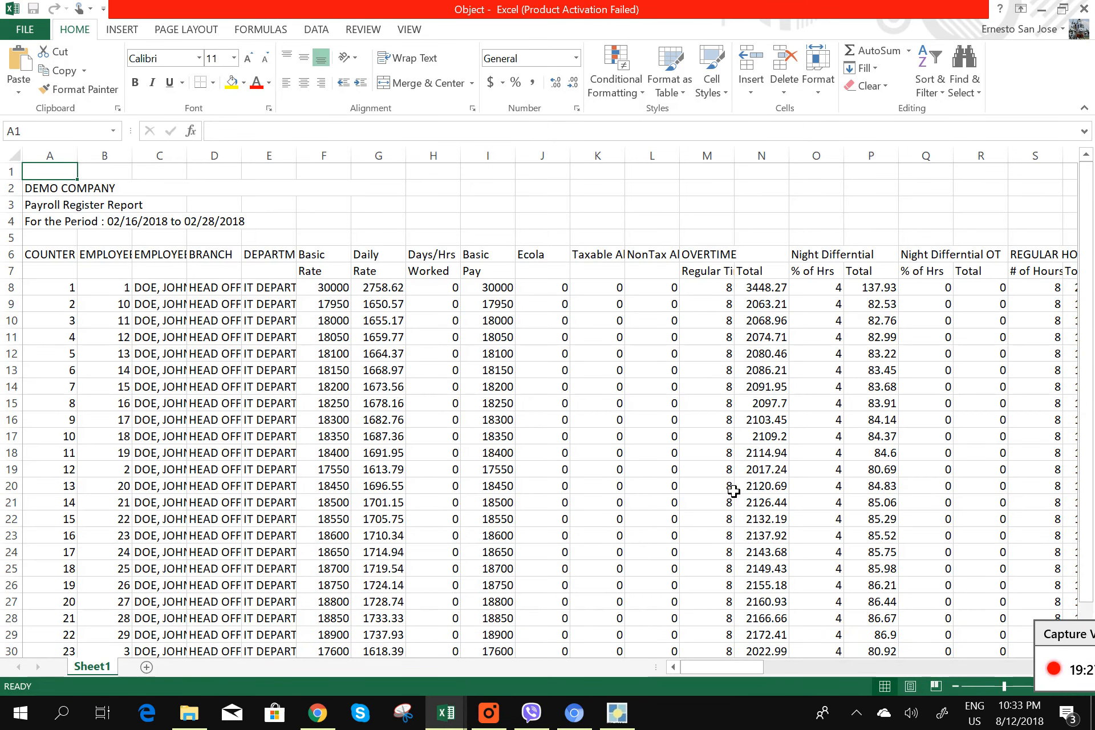
# - Scroll through the register rows down to the GRAND TOTAL and back, then select title rows 1–6
pyautogui.scroll(-9, 734, 491)
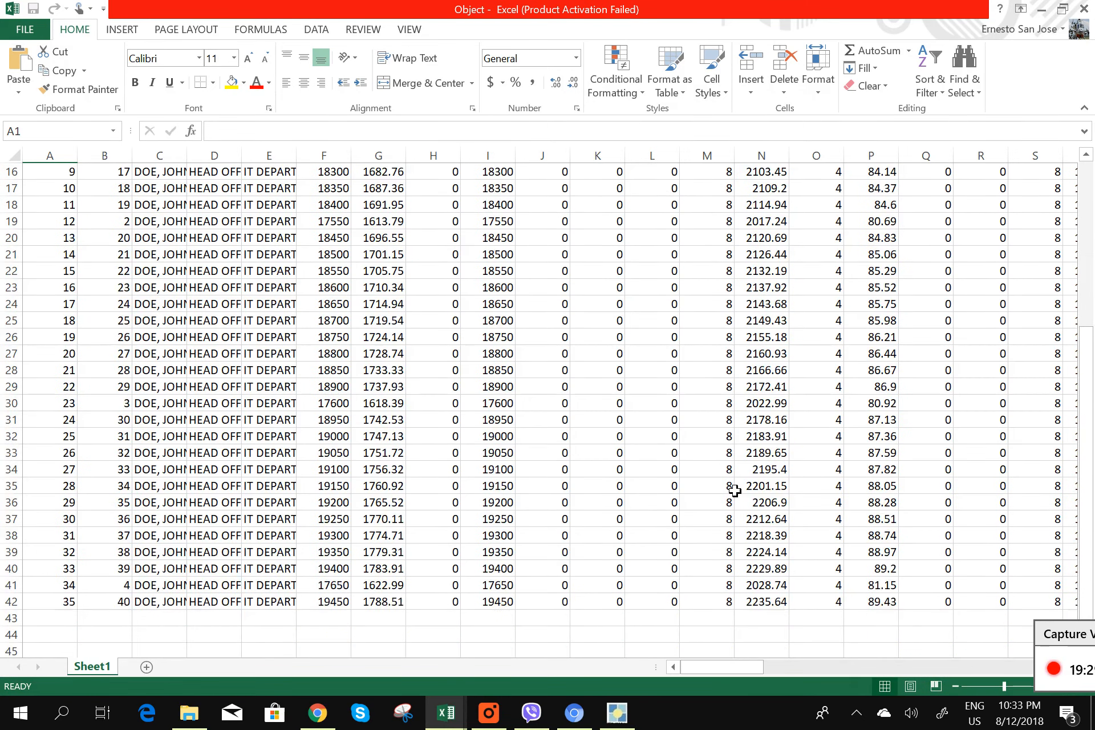
pyautogui.scroll(-10, 735, 491)
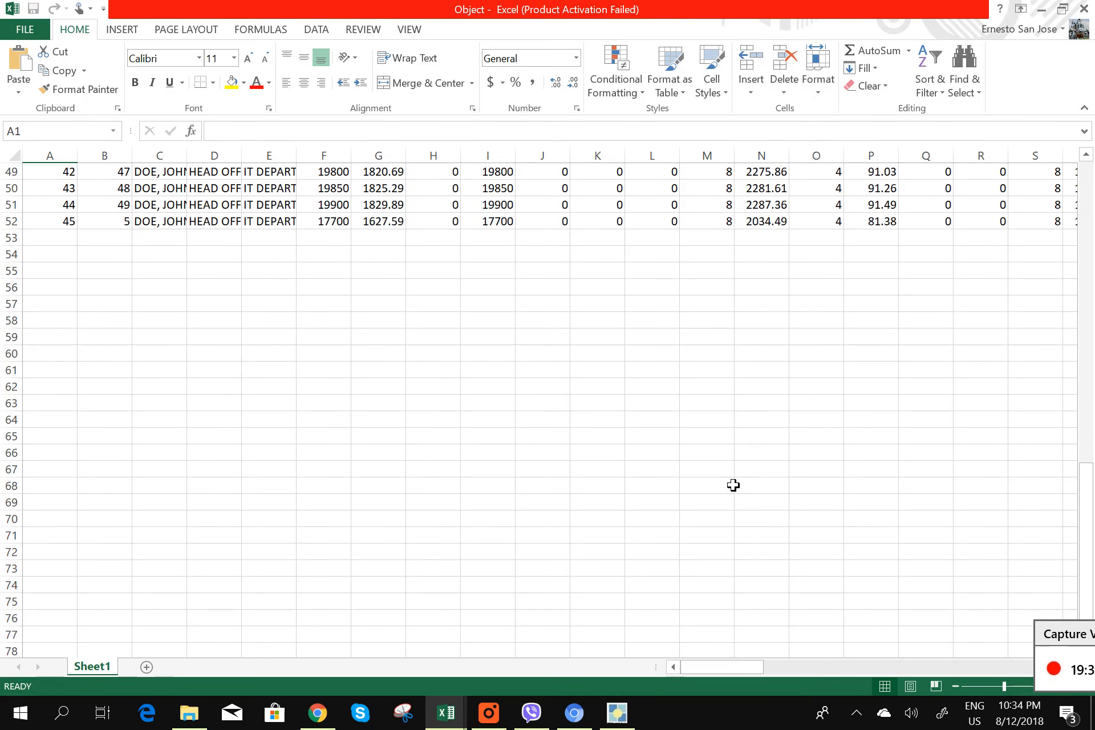
pyautogui.scroll(2, 734, 485)
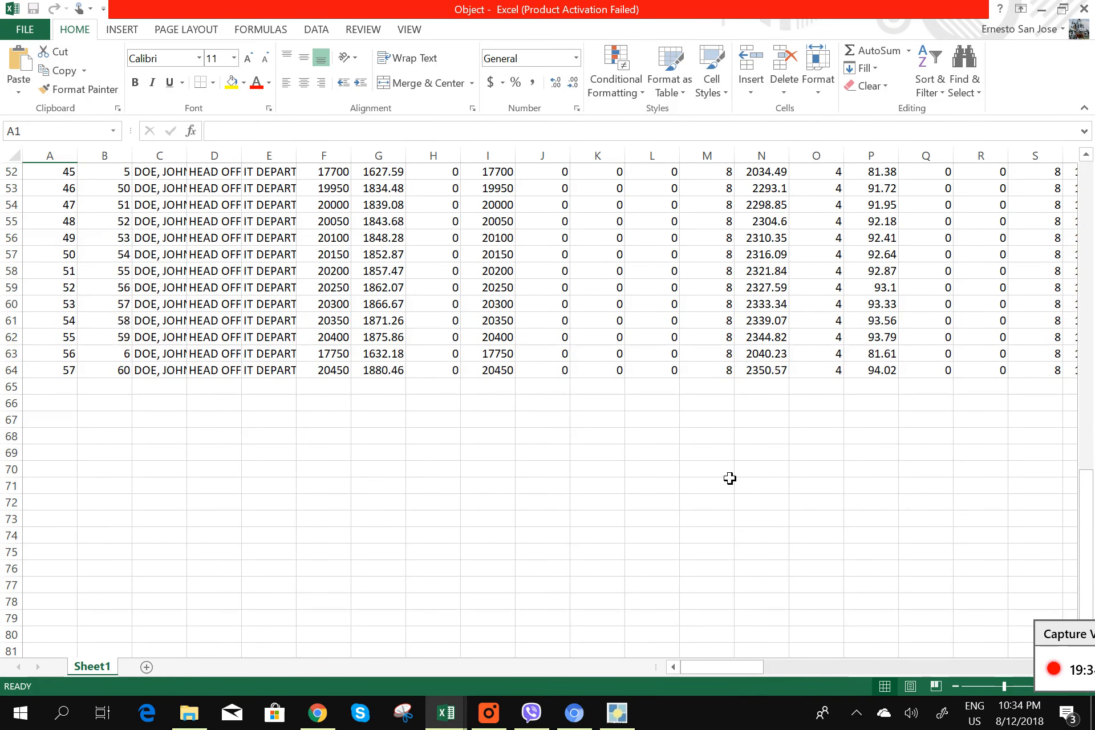
pyautogui.scroll(-5, 727, 479)
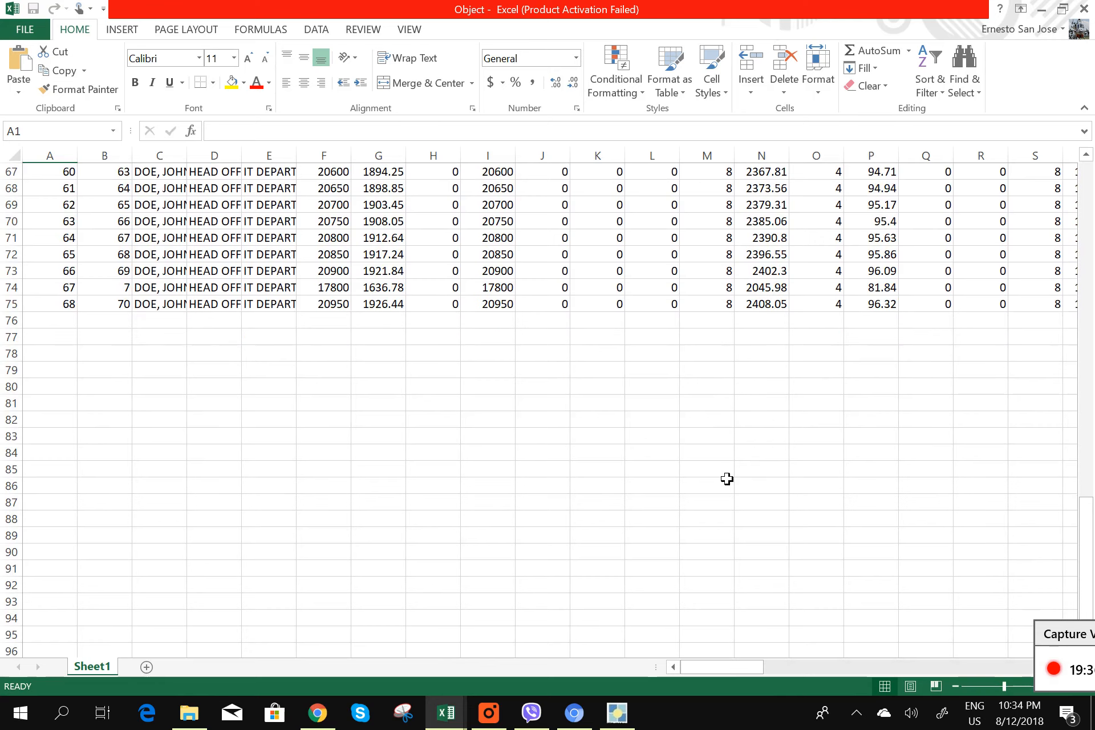
pyautogui.scroll(-2, 722, 478)
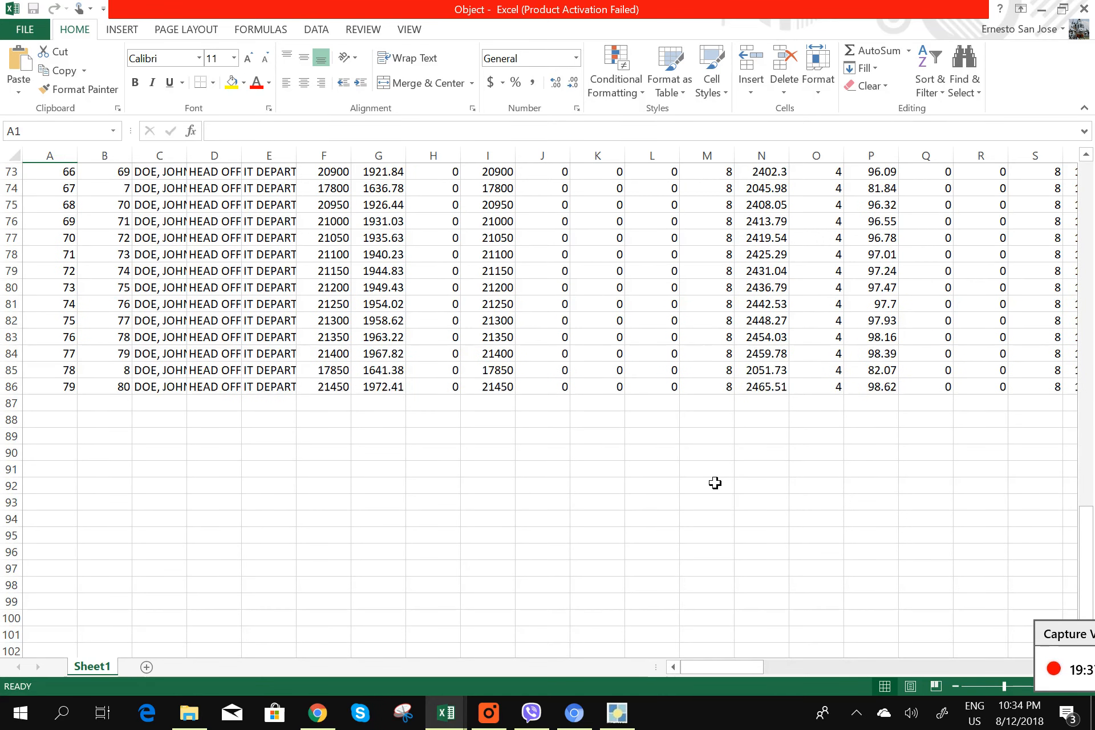
pyautogui.scroll(-1, 716, 483)
pyautogui.scroll(-6, 714, 483)
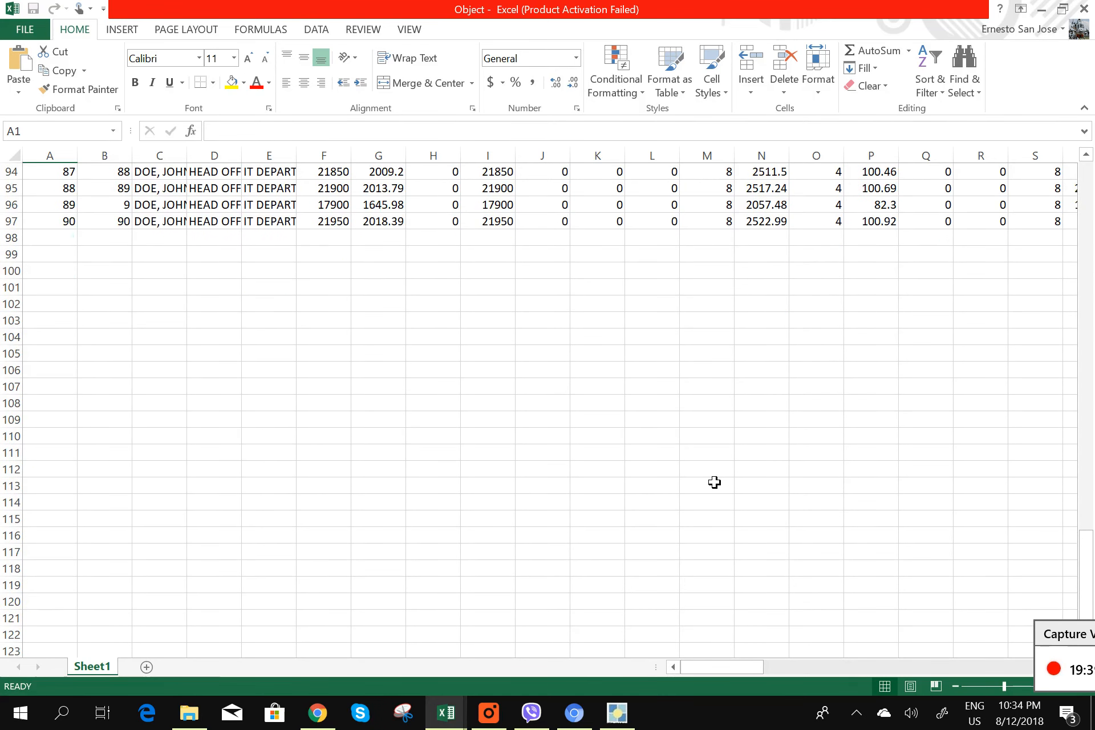
pyautogui.scroll(-3, 690, 539)
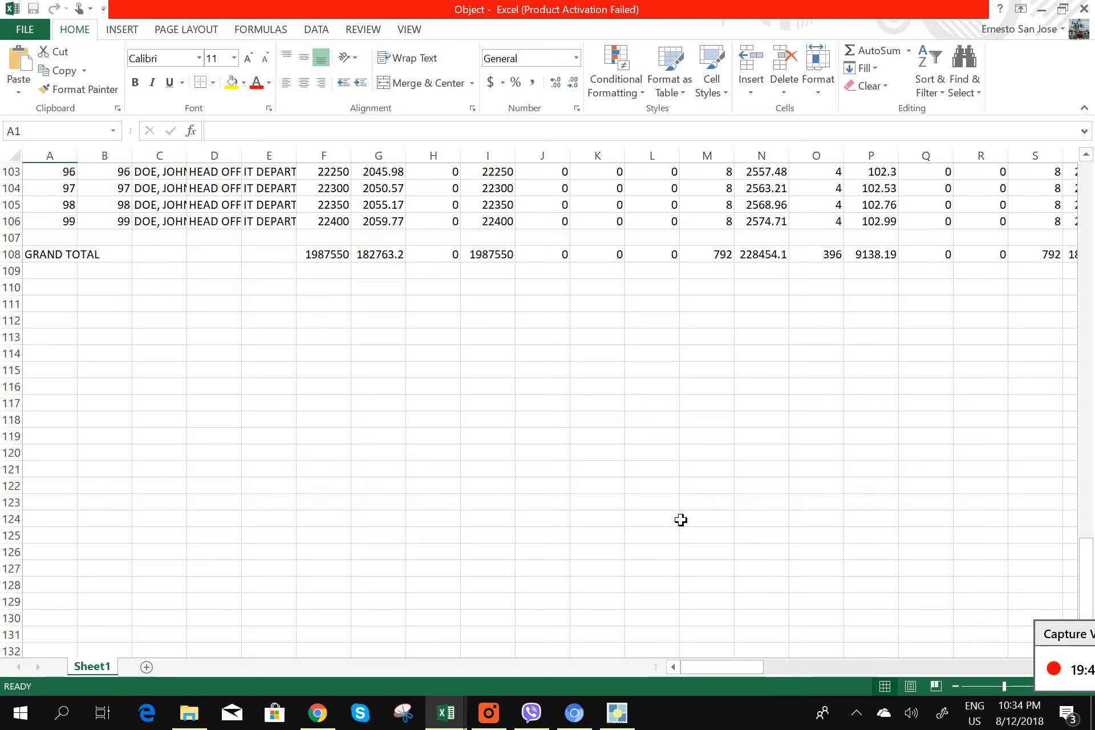
pyautogui.scroll(11, 542, 349)
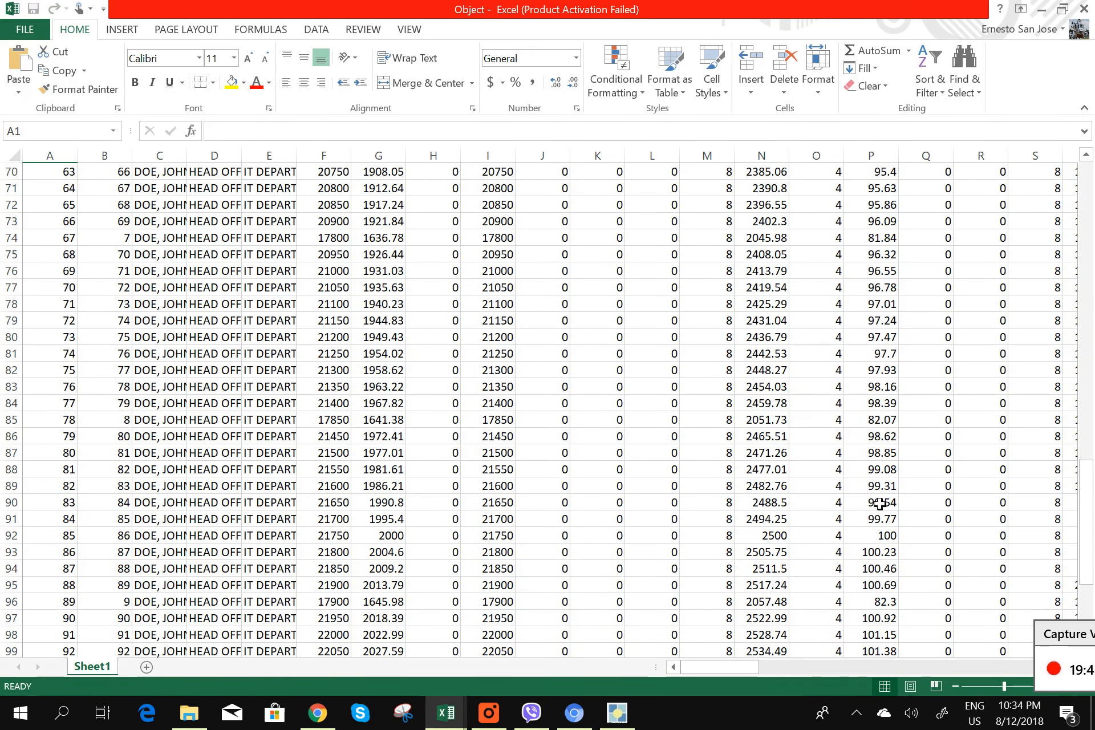
pyautogui.scroll(12, 696, 452)
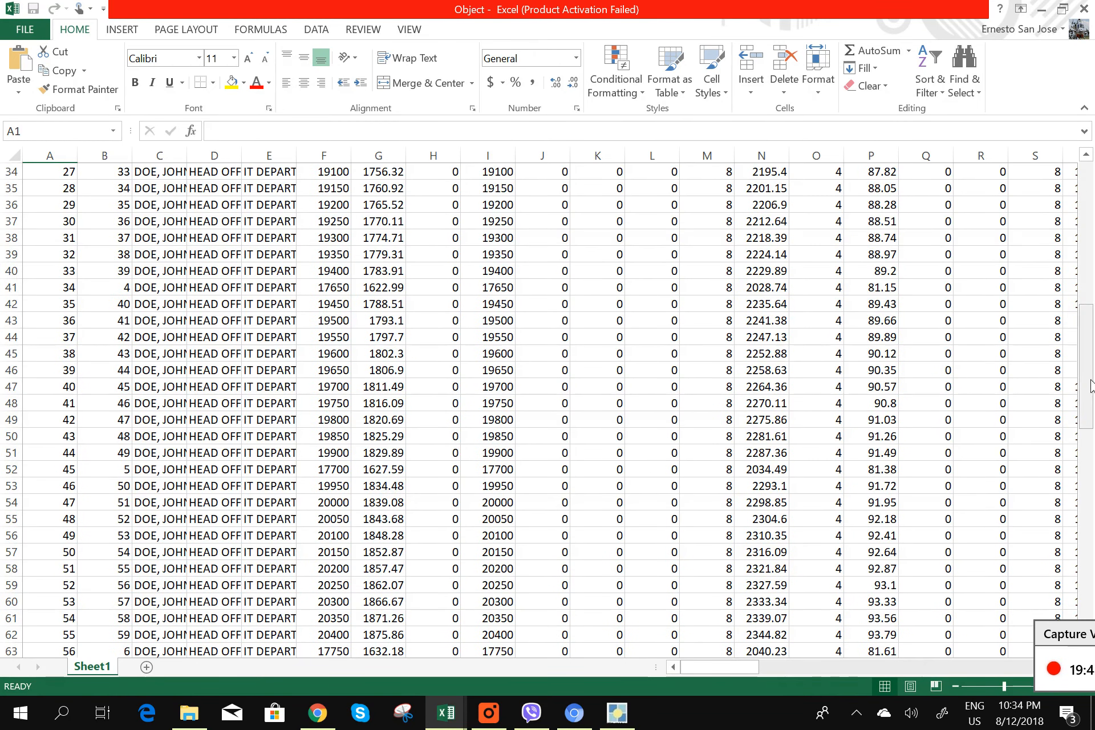
pyautogui.moveTo(1086, 384); pyautogui.dragTo(1058, 245)
pyautogui.moveTo(727, 666); pyautogui.dragTo(634, 655)
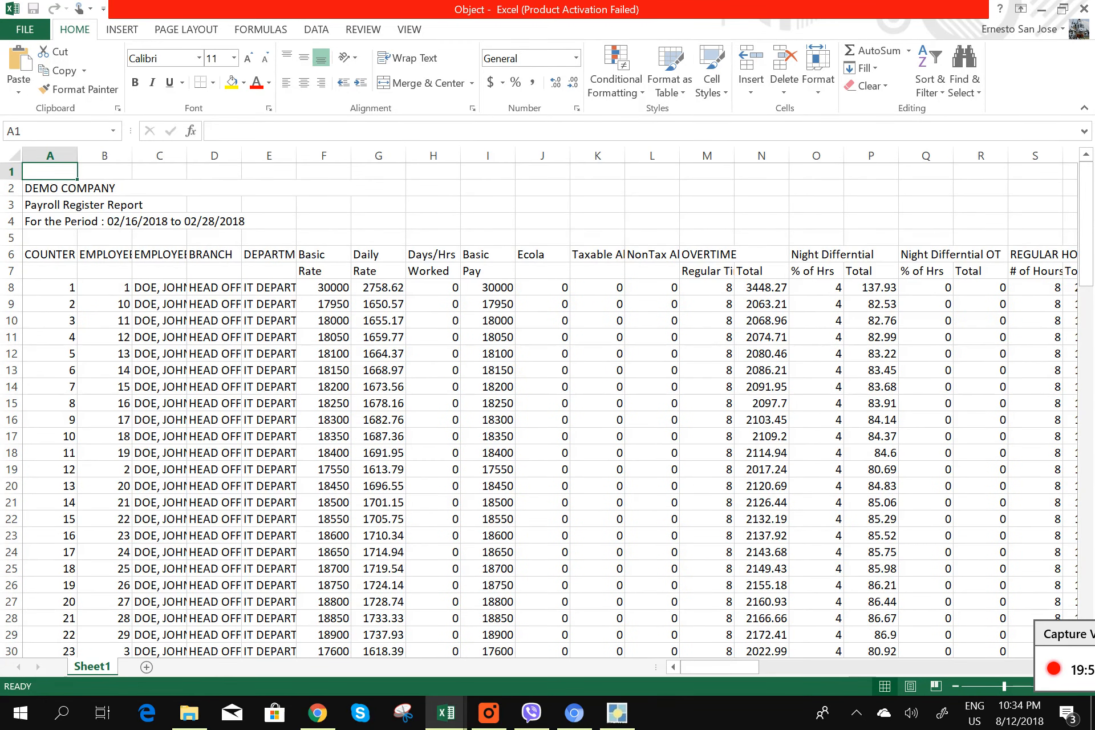
pyautogui.moveTo(11, 171); pyautogui.dragTo(31, 259)
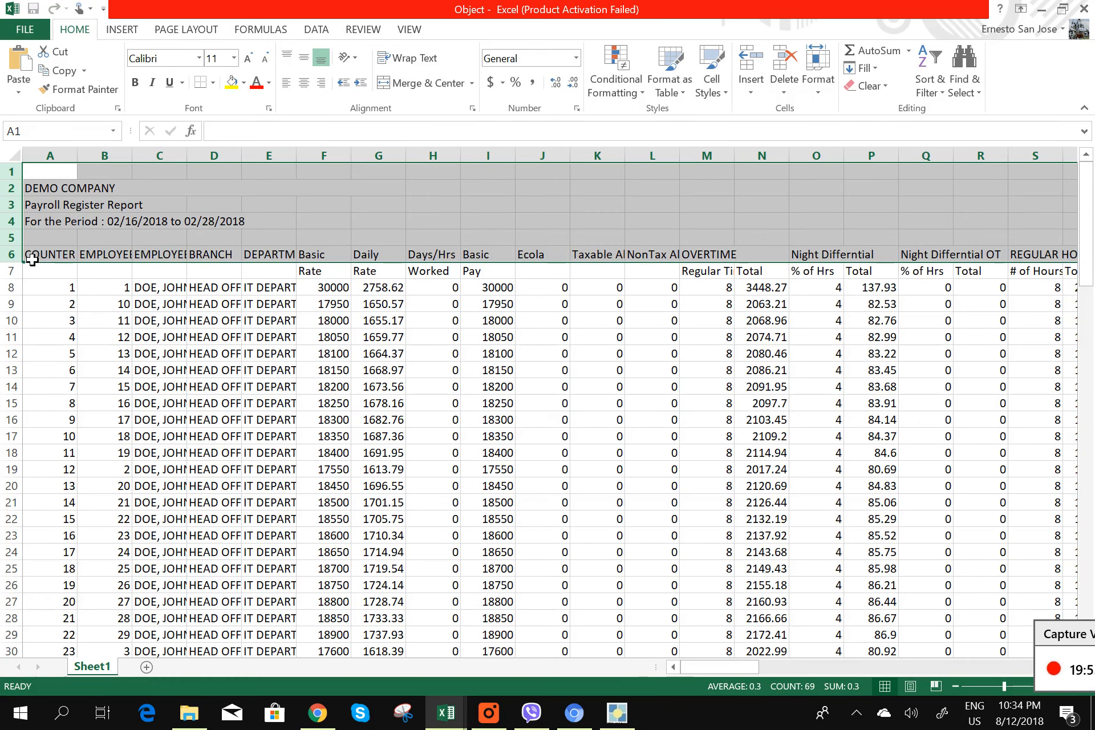
# - Apply all borders to every cell of the worksheet
pyautogui.click(71, 312)
pyautogui.click(11, 171)
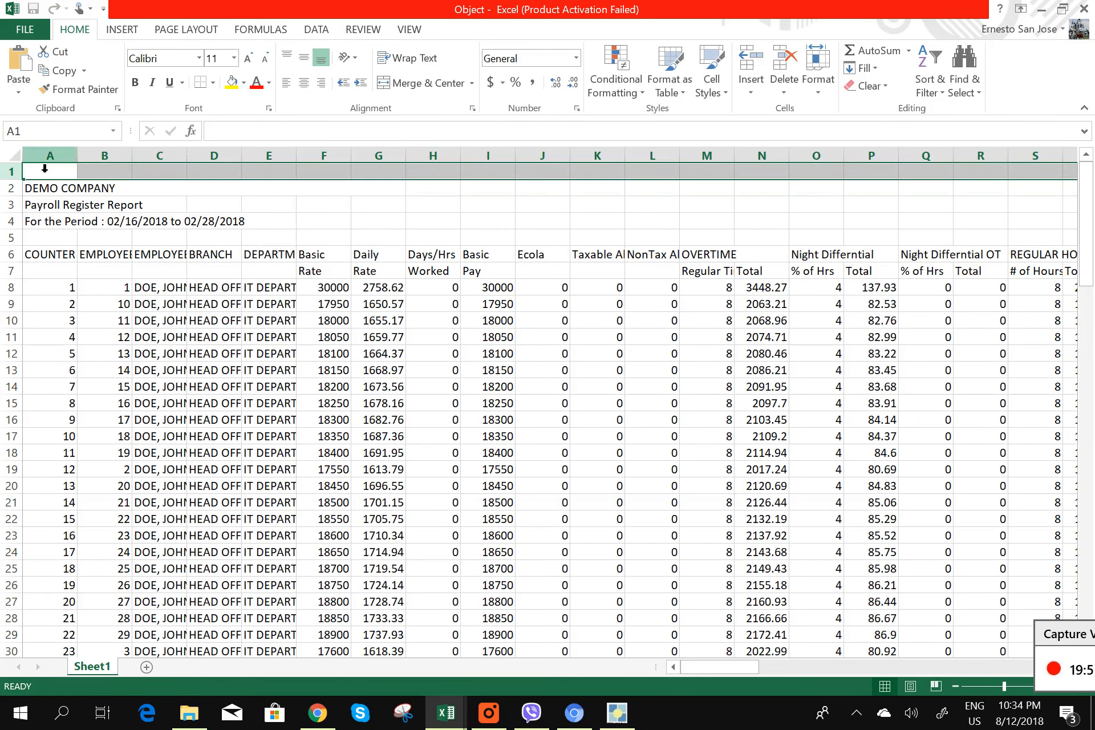
pyautogui.click(12, 155)
pyautogui.click(213, 83)
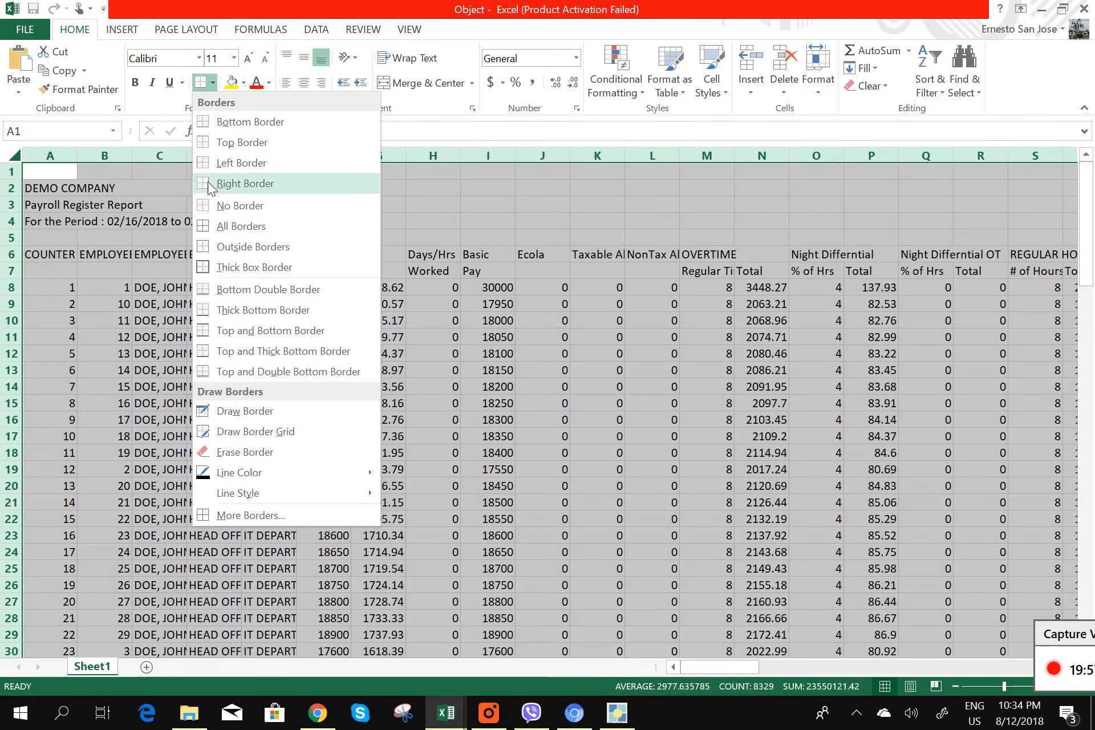
pyautogui.click(234, 226)
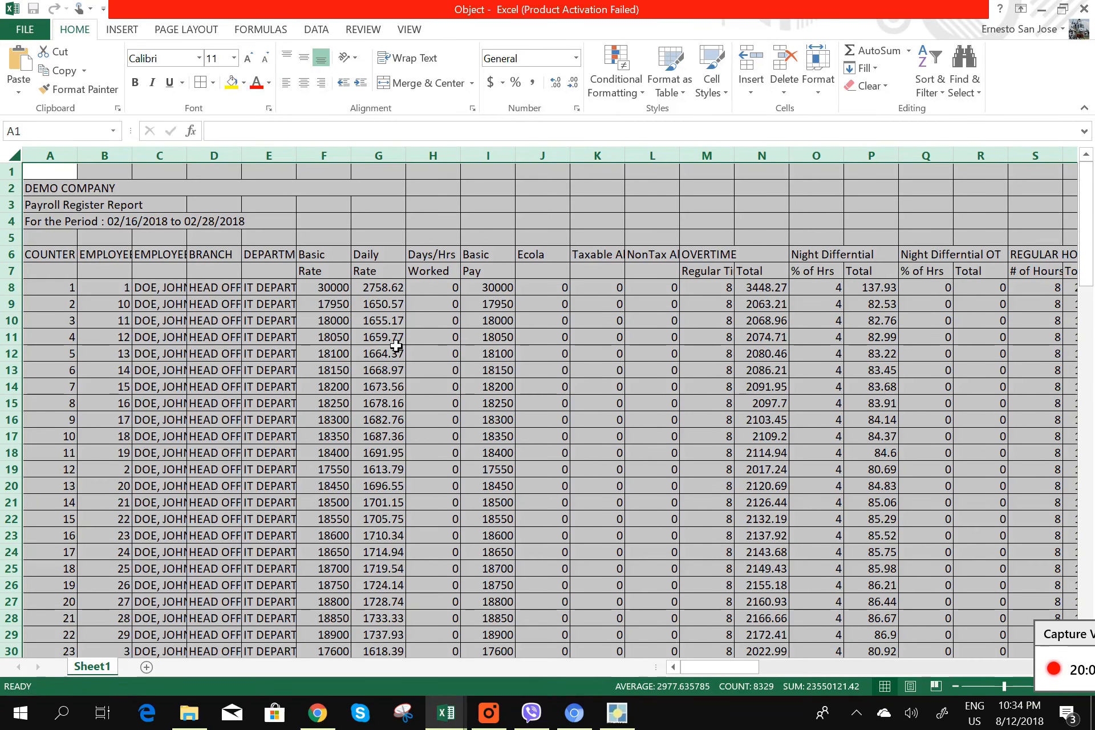
# - Save the workbook as 'Payroll Register' on the Desktop
pyautogui.click(35, 27)
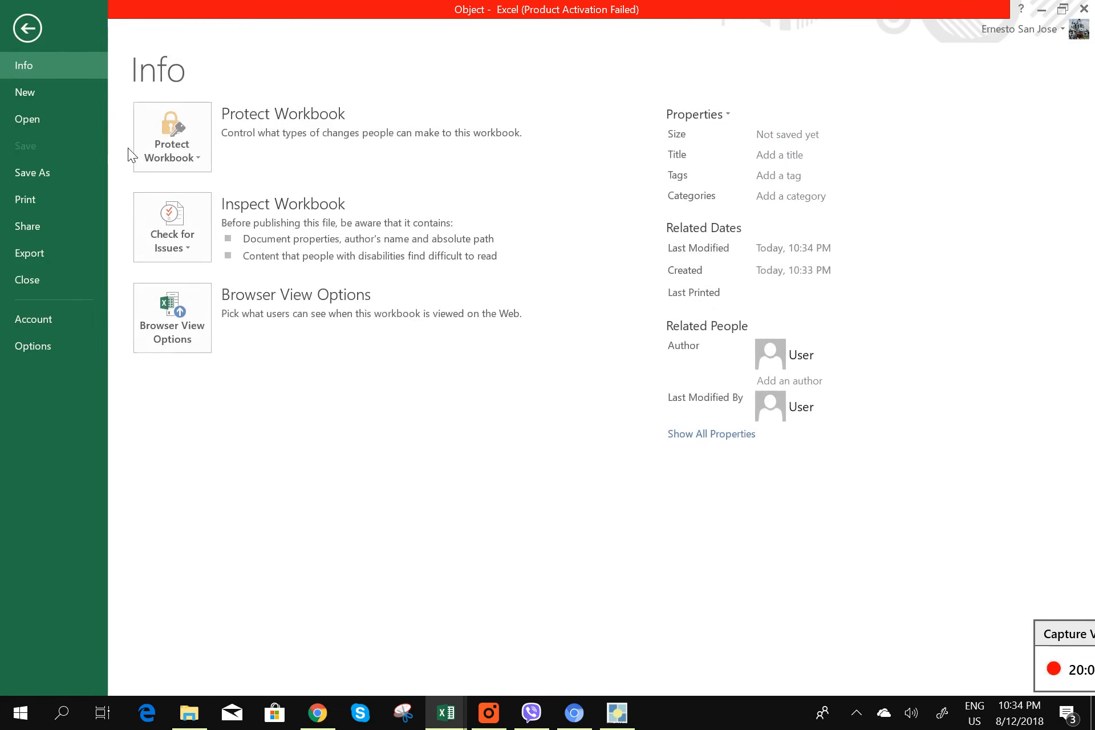
pyautogui.click(42, 172)
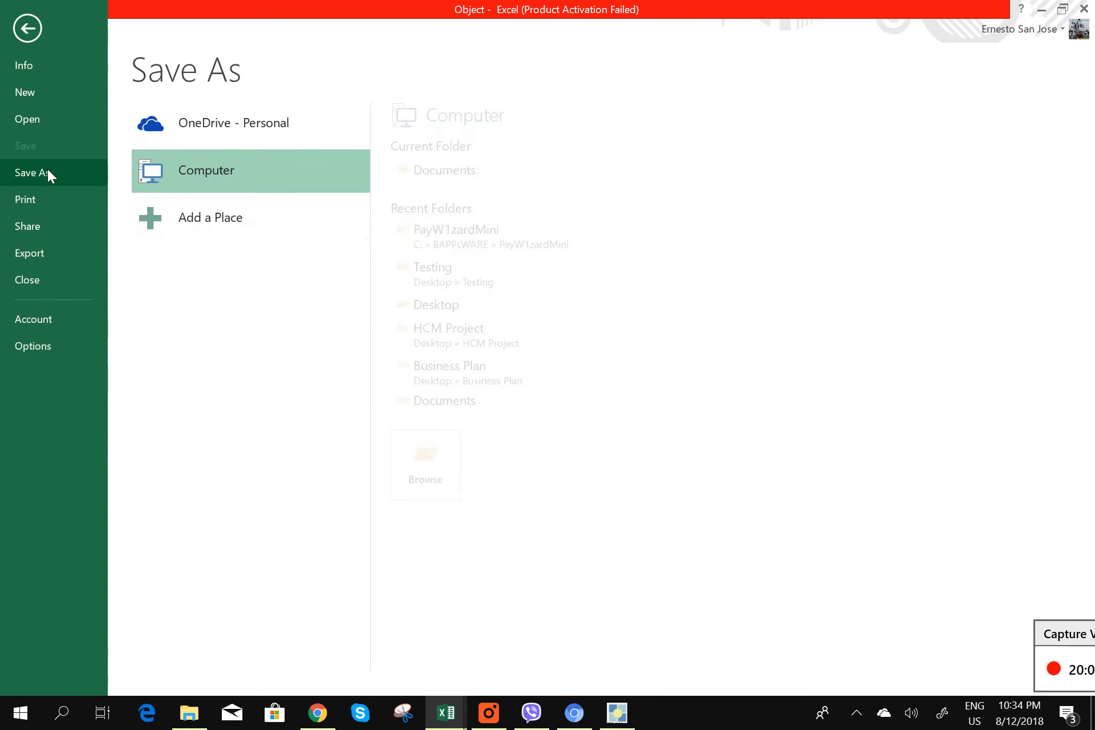
pyautogui.click(464, 235)
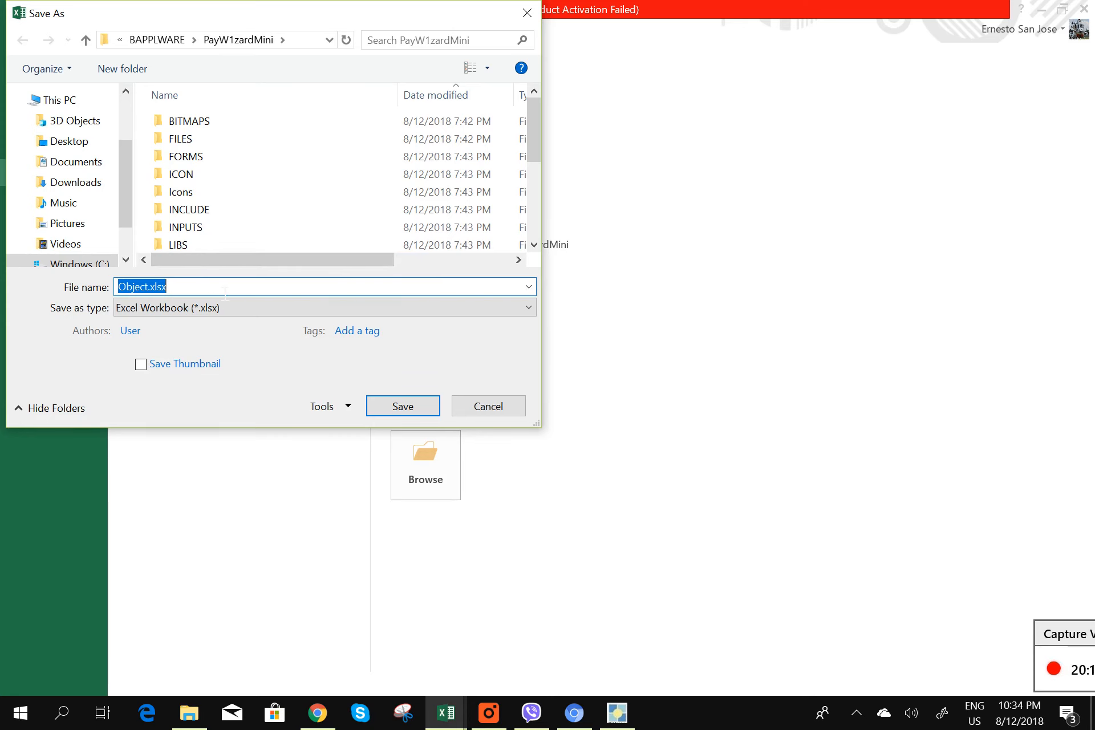
pyautogui.write('pAYROLL')
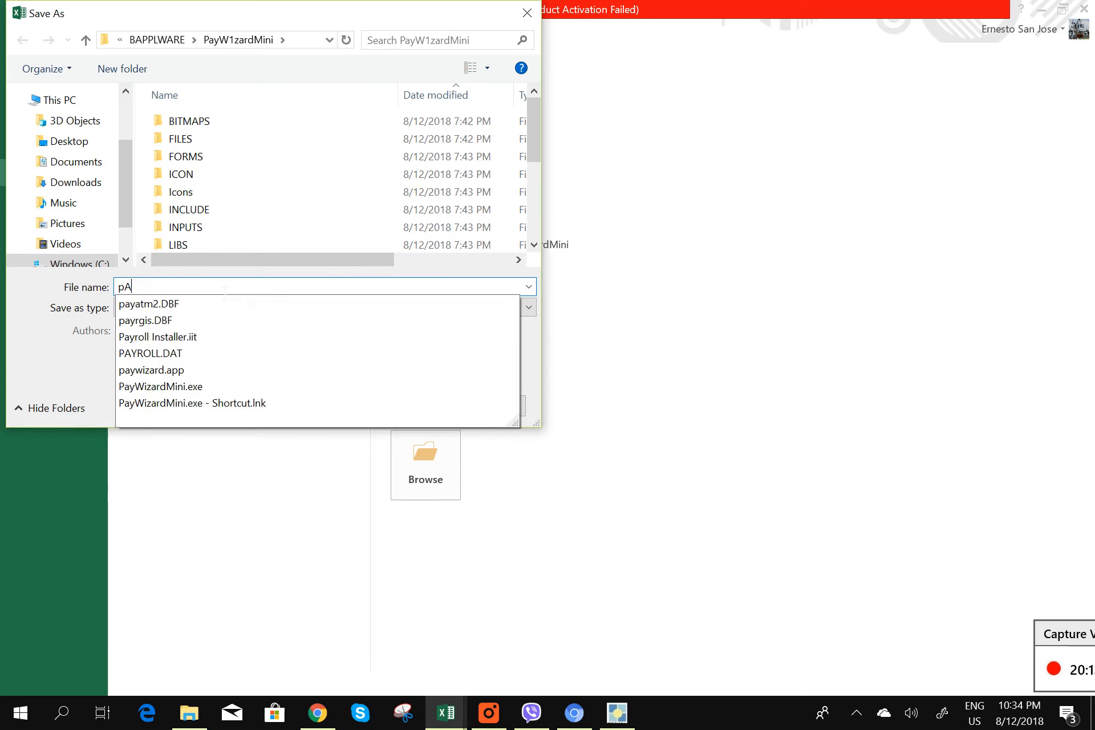
pyautogui.press('BackSpace')
pyautogui.press('BackSpace')
pyautogui.press('BackSpace')
pyautogui.press('BackSpace')
pyautogui.press('BackSpace')
pyautogui.press('BackSpace')
pyautogui.write('Payroll Regi')
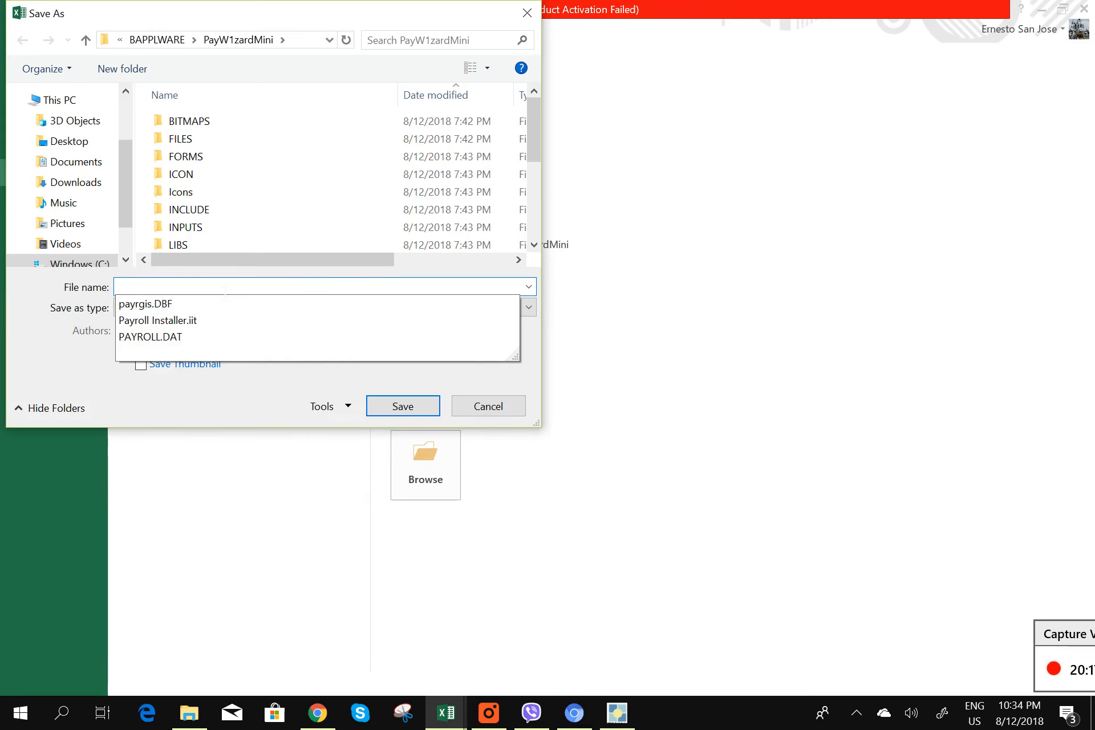
pyautogui.write('ster')
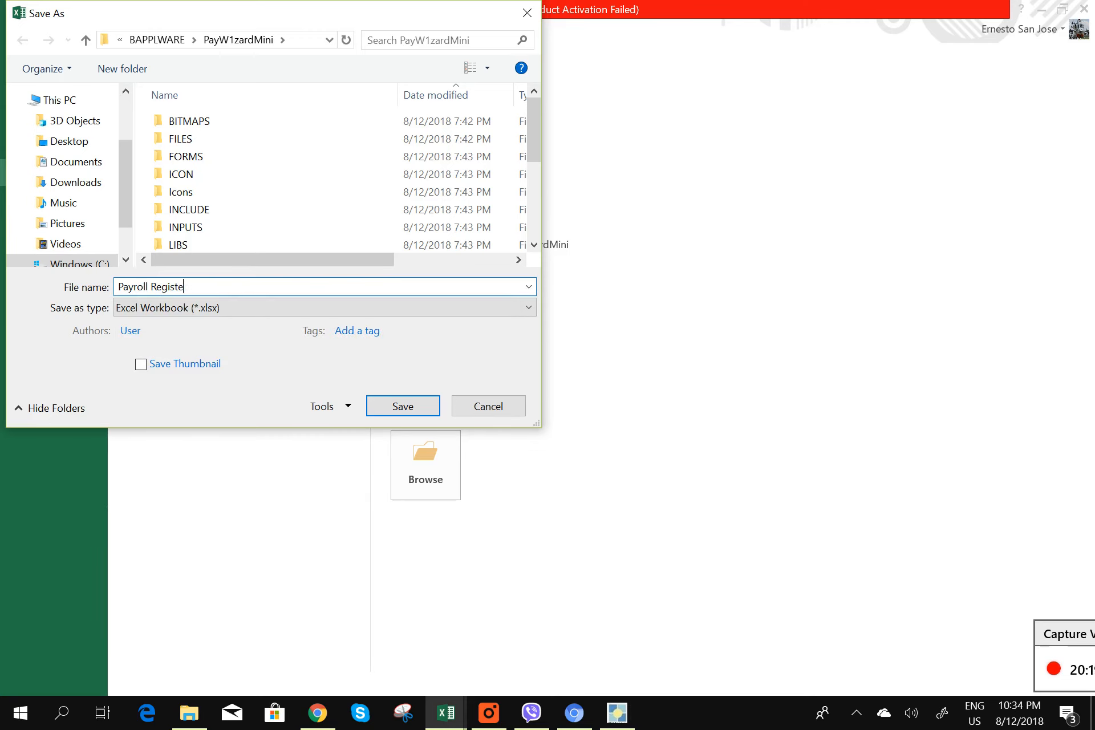
pyautogui.click(89, 143)
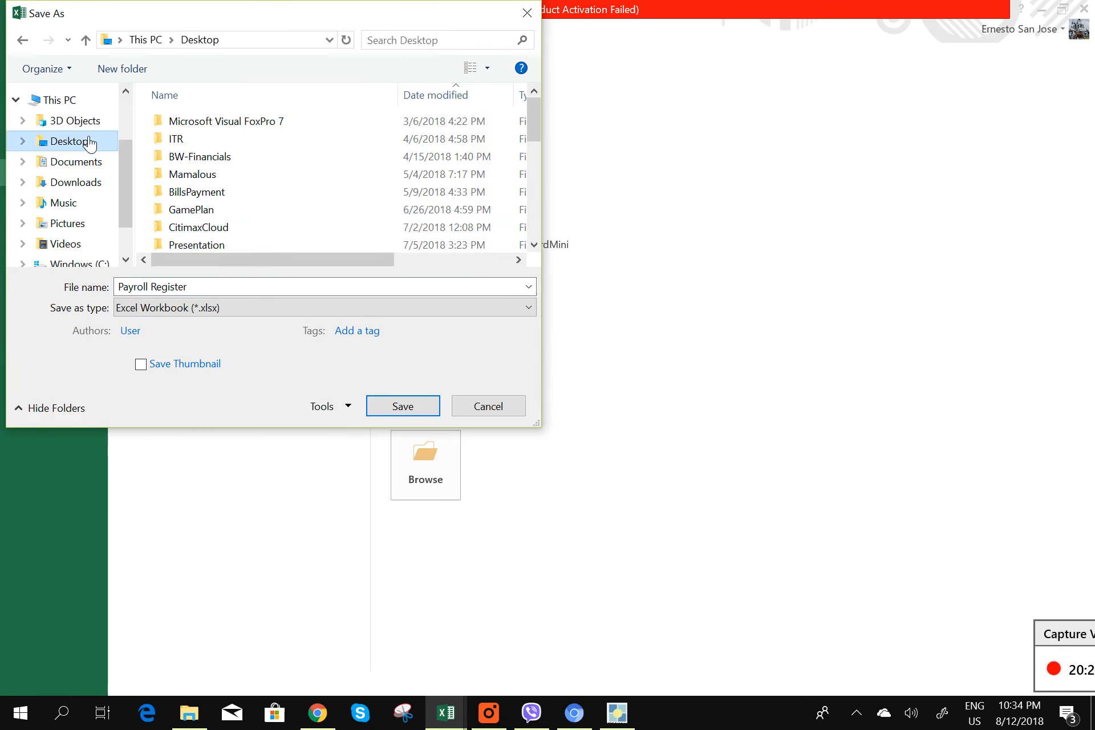
pyautogui.click(401, 405)
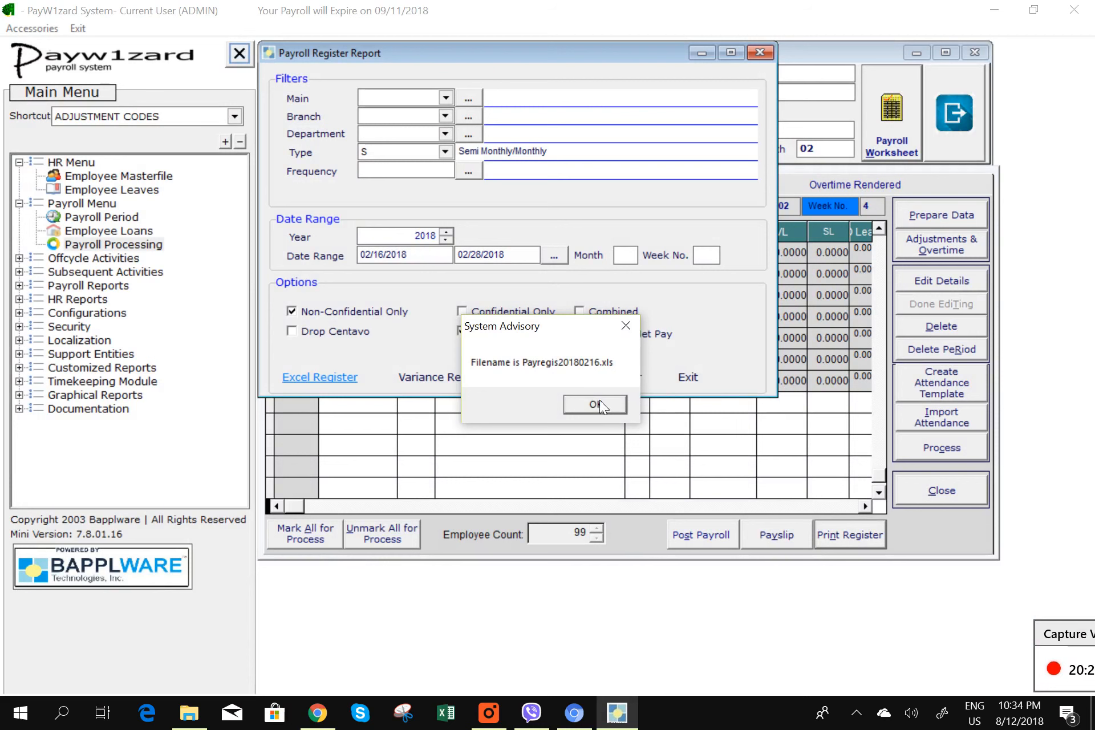
# - Dismiss the Payregis20180216.xls advisory, exit the register and data entry windows, and expand Subsequent Activities
pyautogui.click(599, 402)
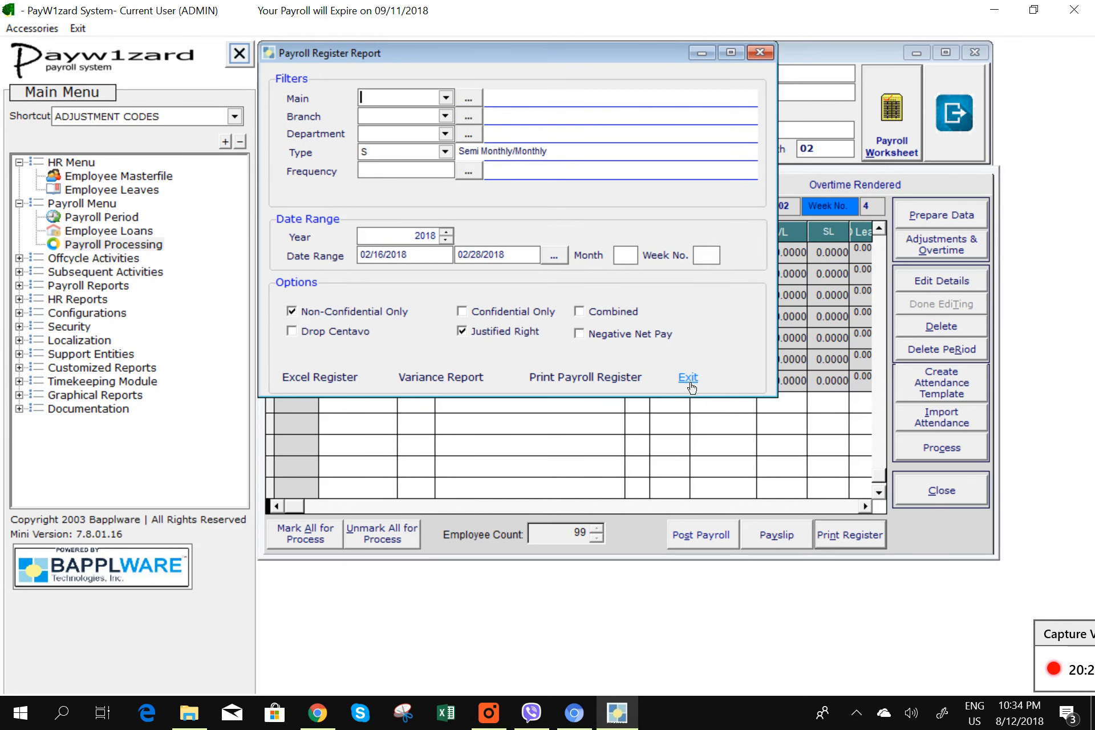
pyautogui.click(688, 378)
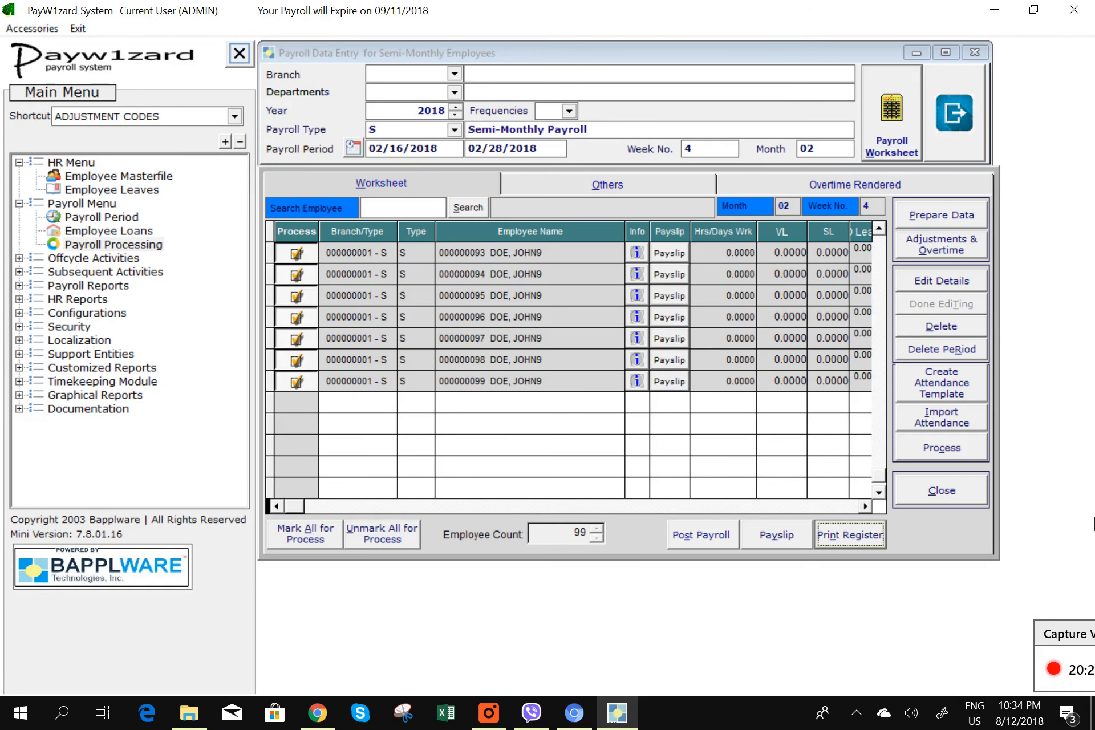
pyautogui.click(963, 490)
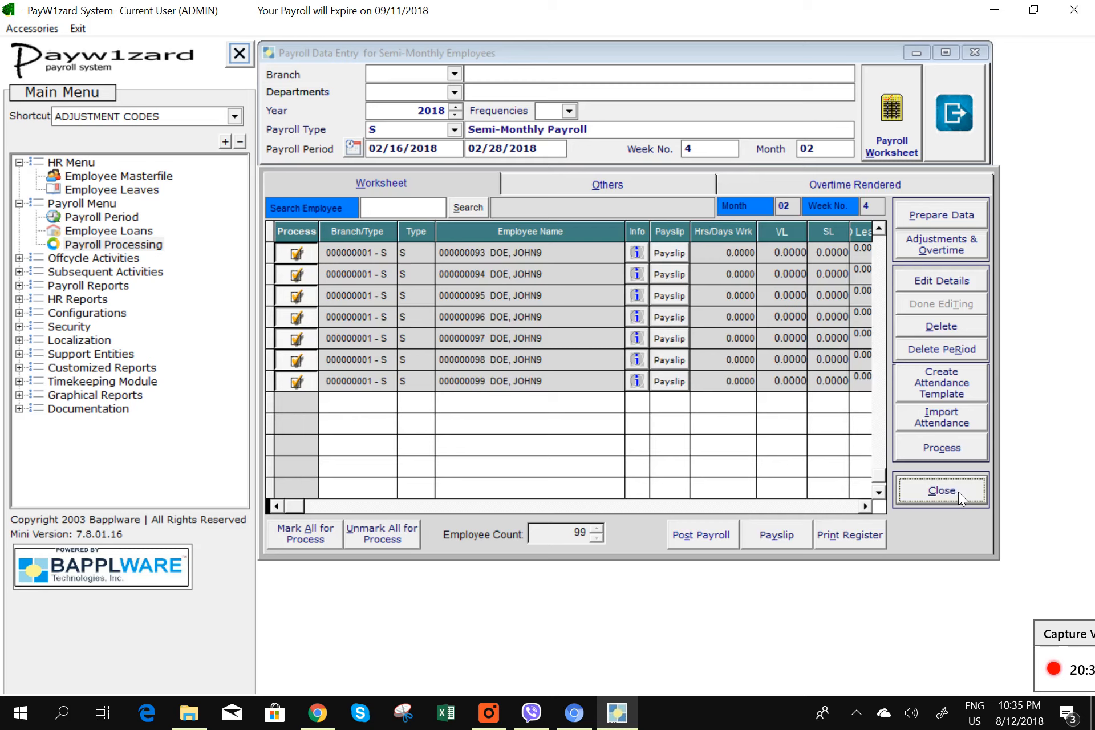
pyautogui.click(943, 143)
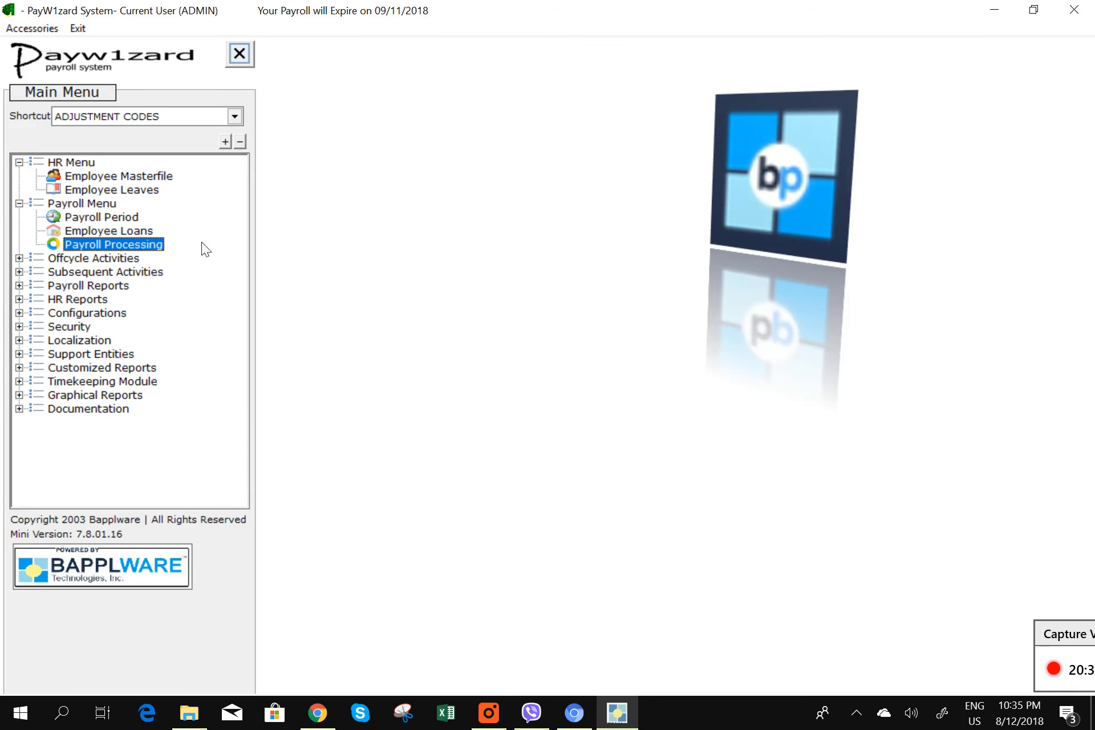
pyautogui.click(20, 270)
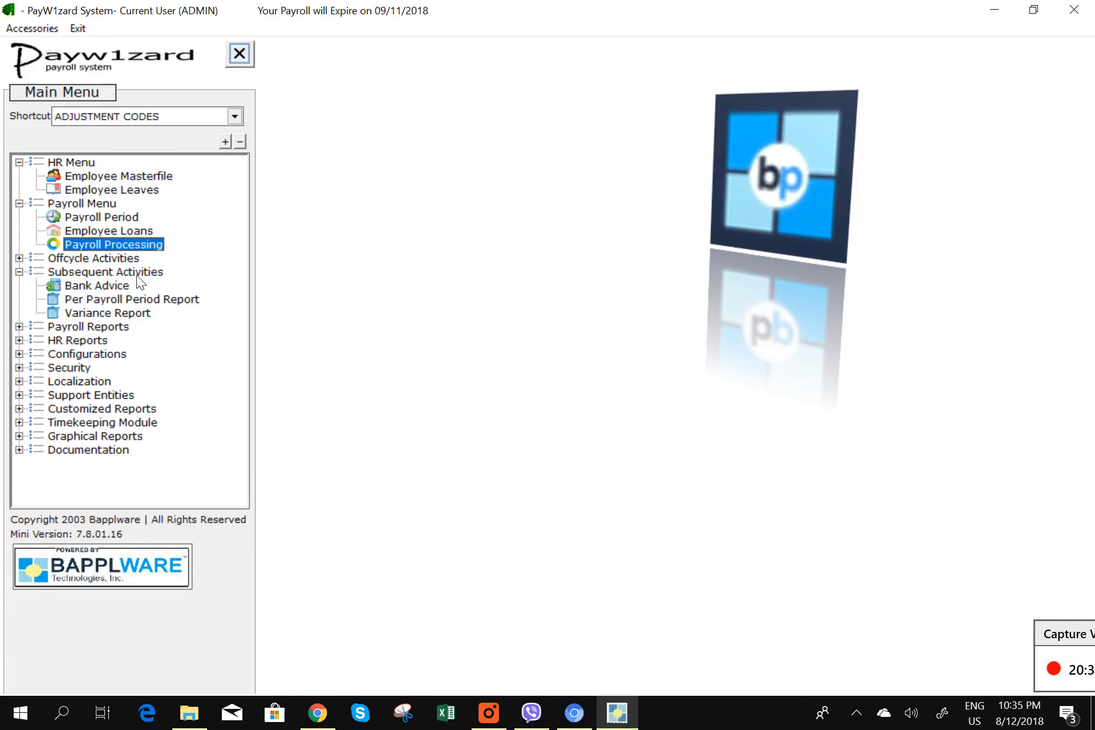
# - Prepare the Bank Advice for Banco de Oro (BDO) for the 02/01/2018–02/15/2018 period
pyautogui.doubleClick(122, 287)
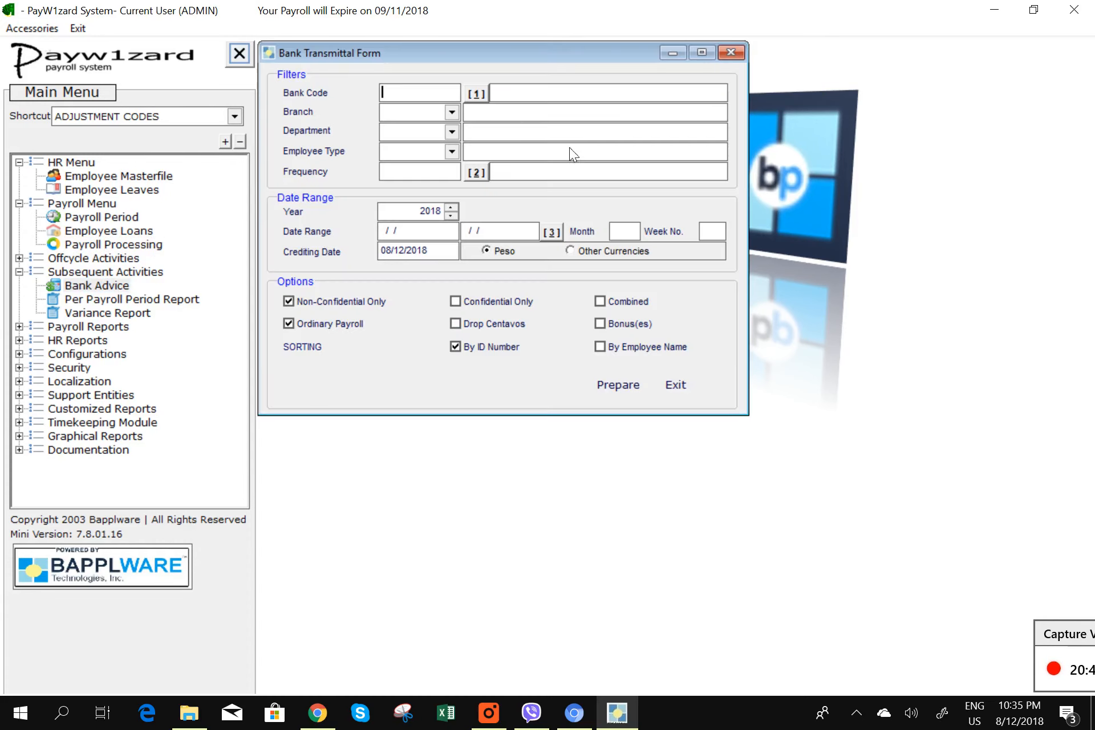
pyautogui.click(481, 91)
pyautogui.click(367, 186)
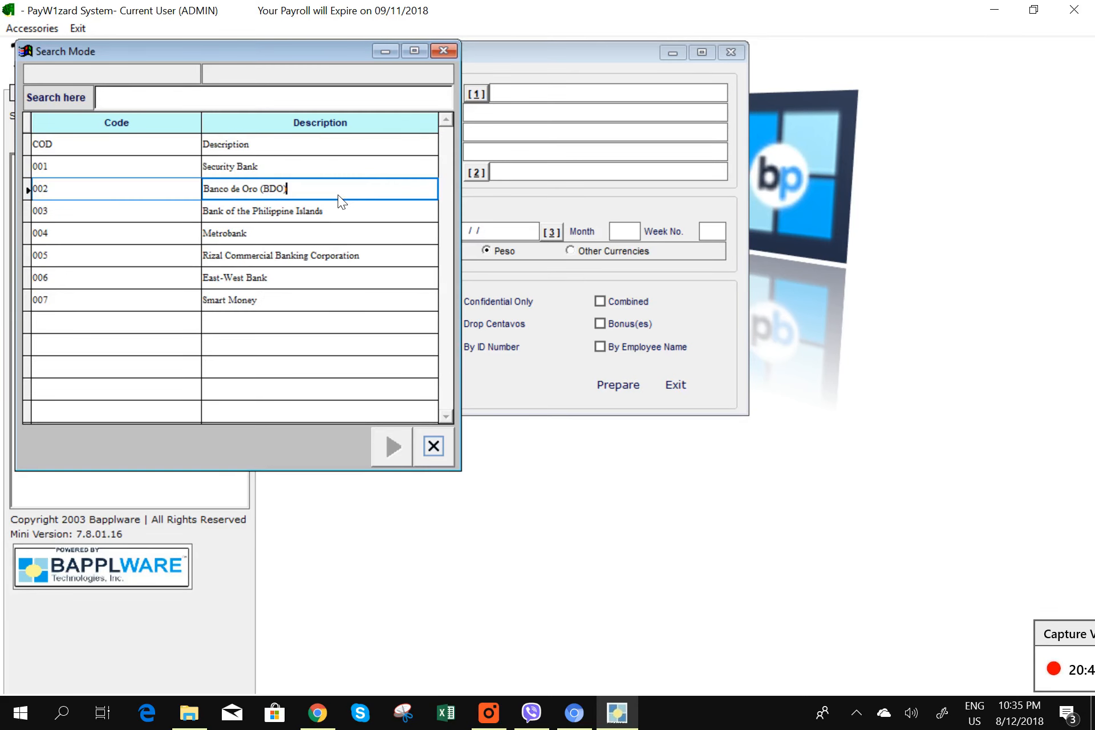
pyautogui.doubleClick(339, 195)
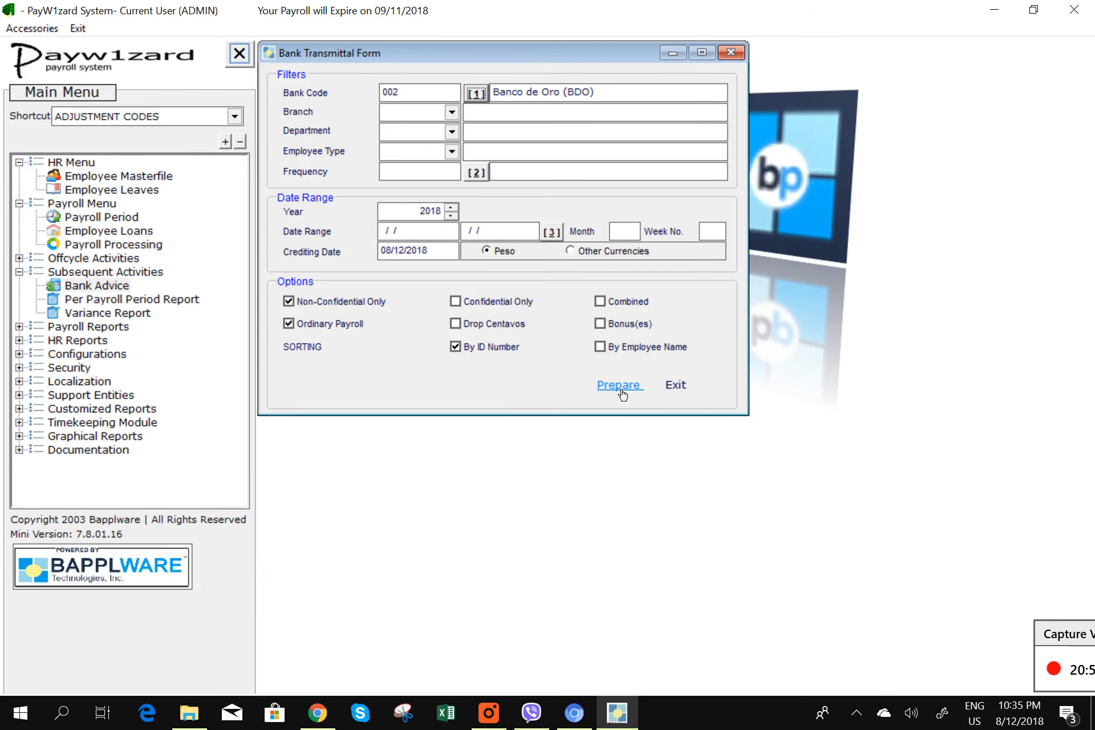
pyautogui.click(551, 232)
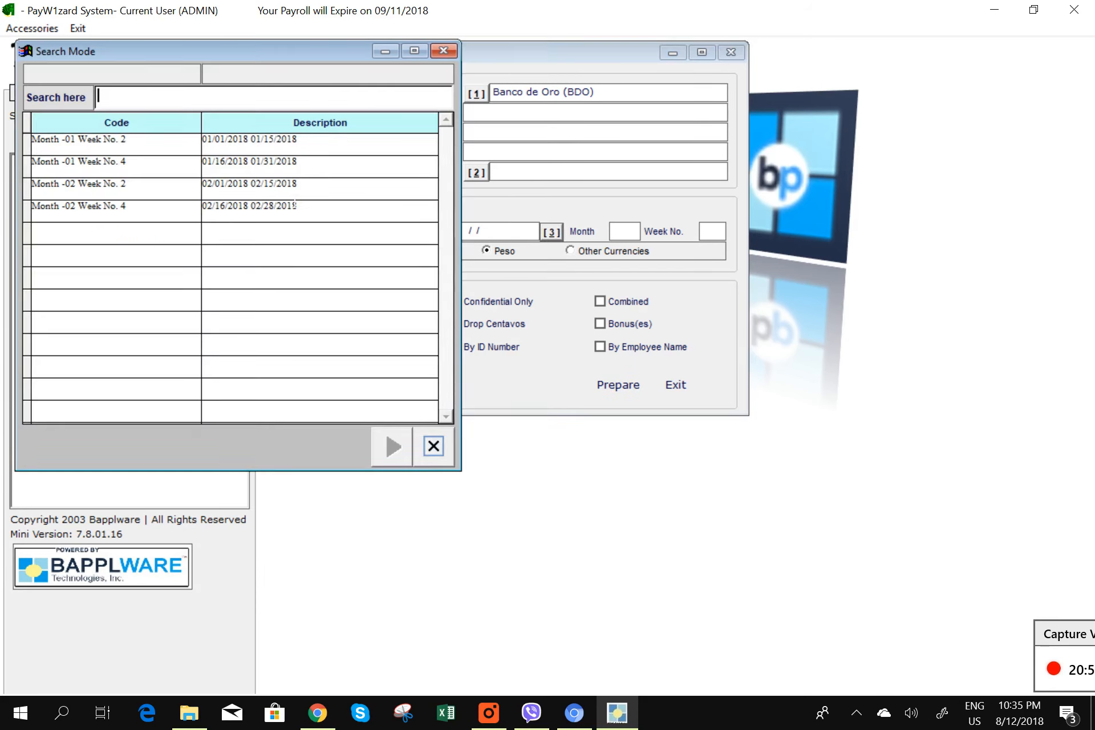
pyautogui.doubleClick(345, 196)
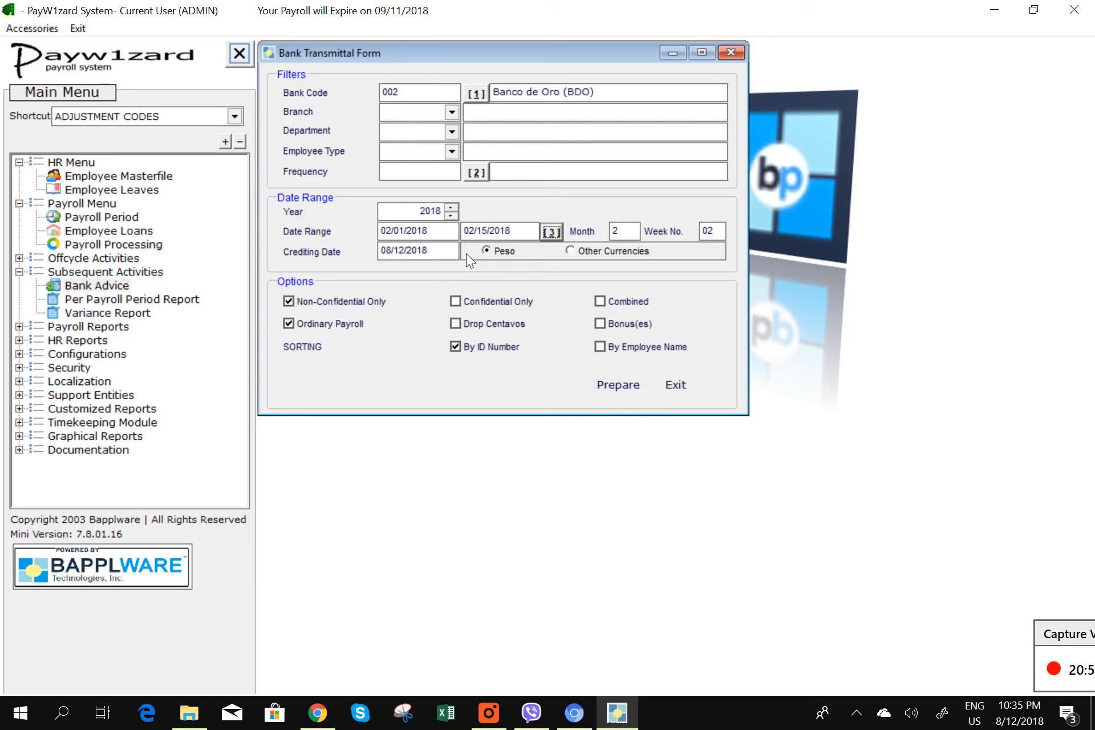
pyautogui.click(619, 386)
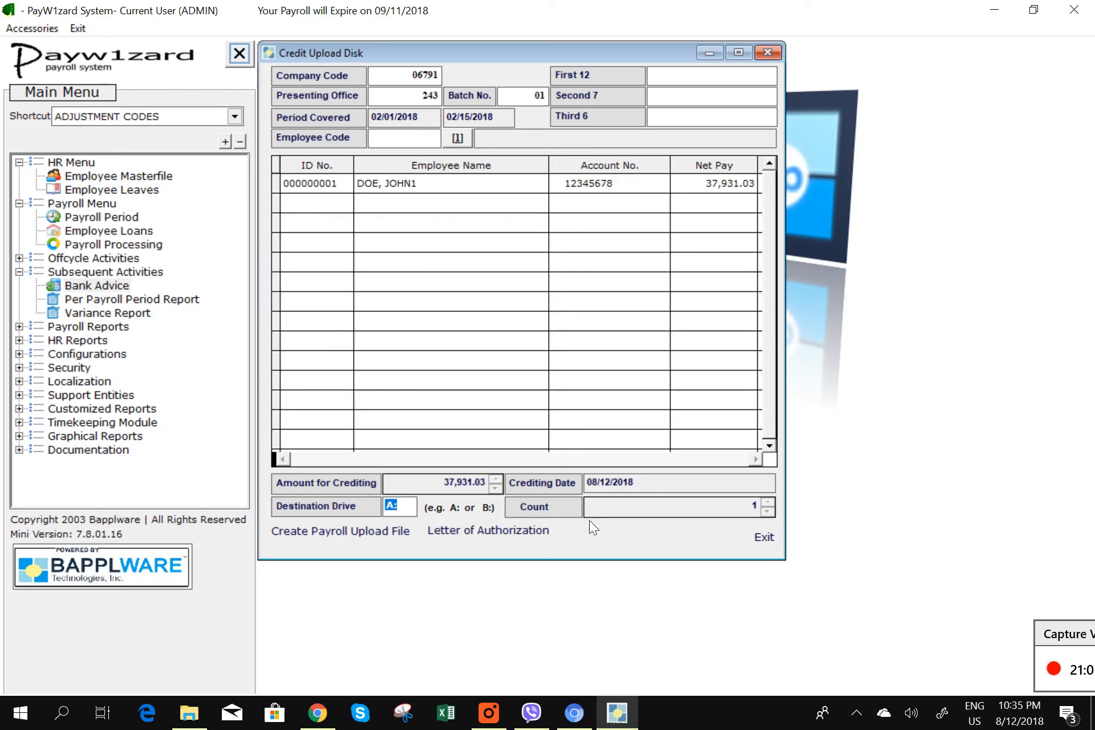
# - Print-preview the letter of authorization and the accompanying bank reports, closing each
pyautogui.click(514, 532)
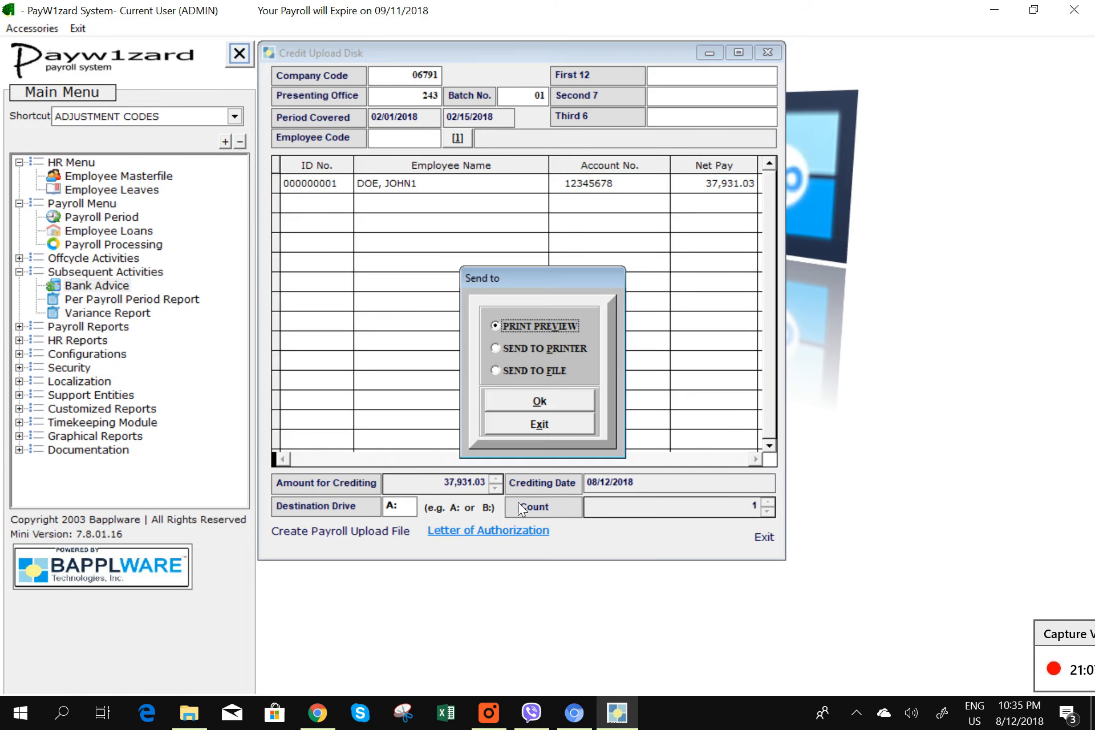
pyautogui.click(540, 401)
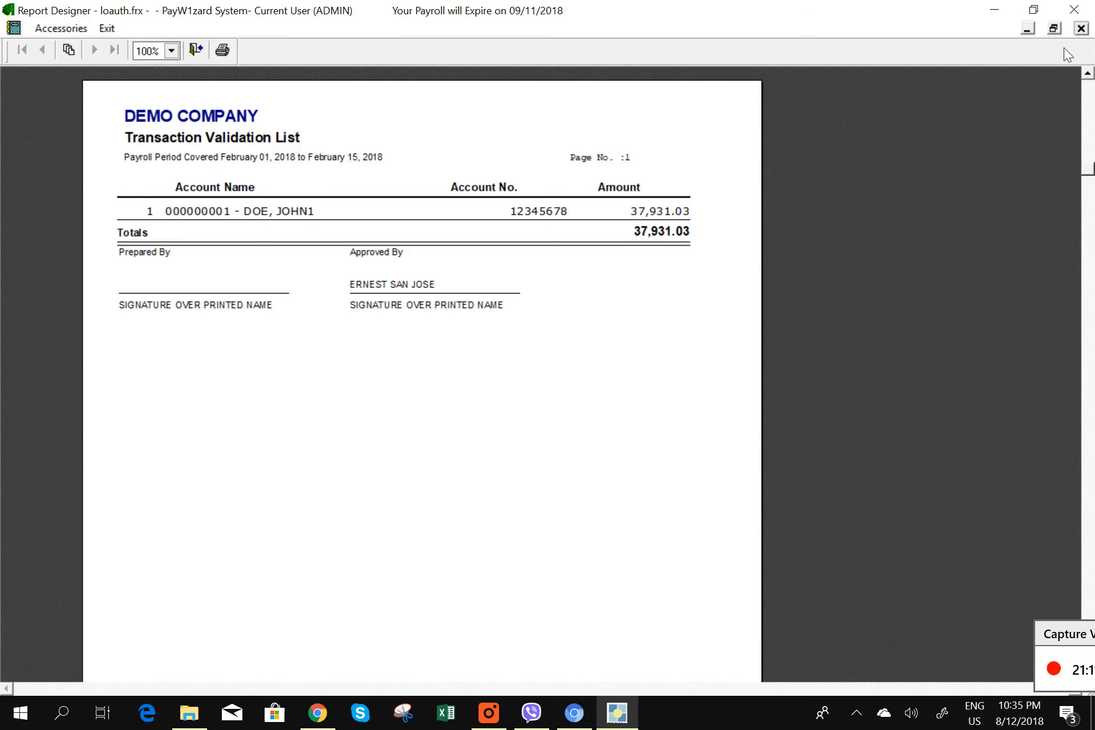
pyautogui.click(1081, 29)
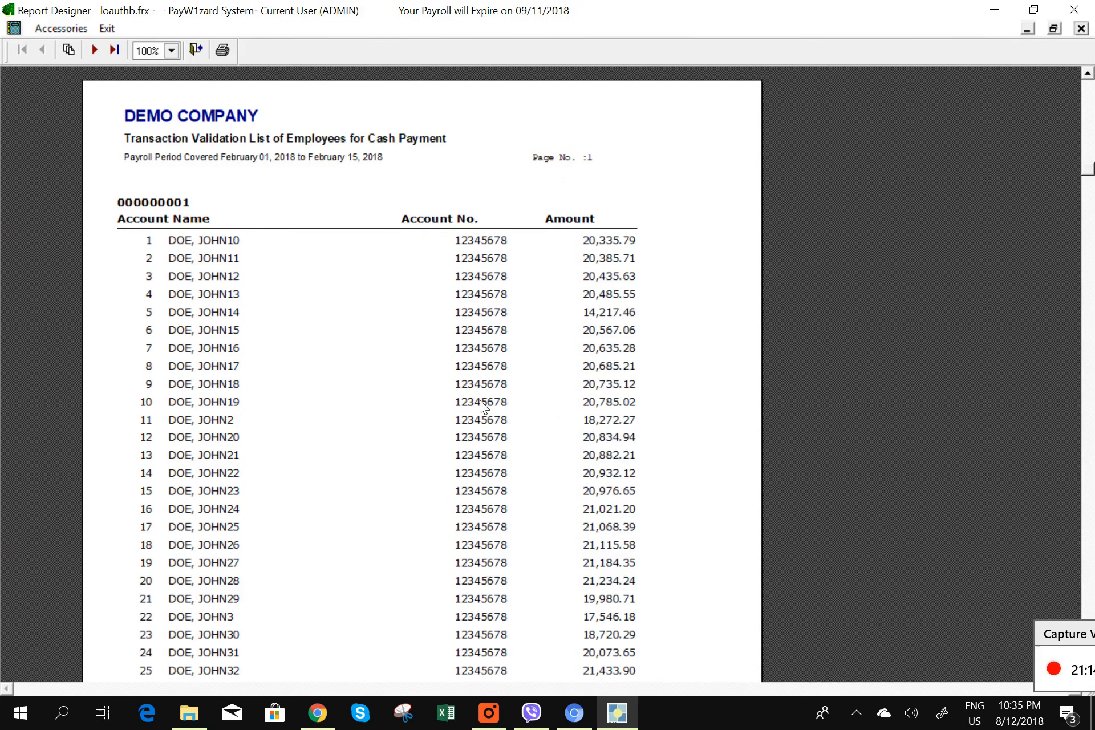
pyautogui.scroll(-2, 443, 425)
pyautogui.scroll(4, 443, 426)
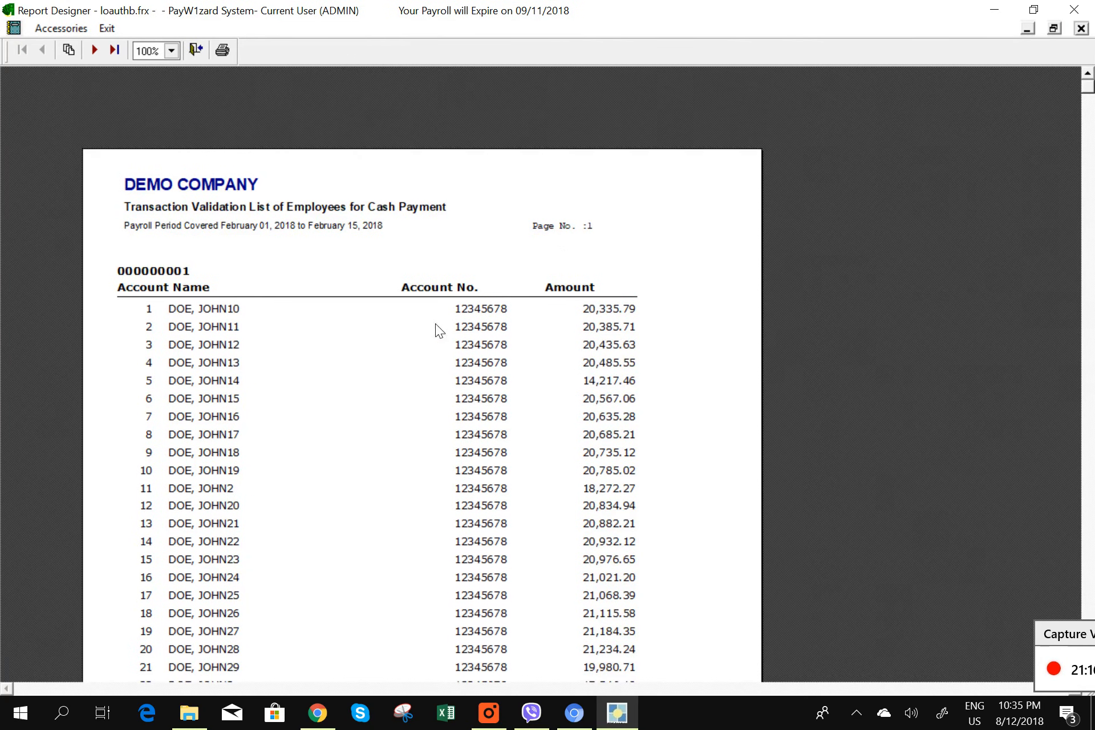
pyautogui.click(1080, 28)
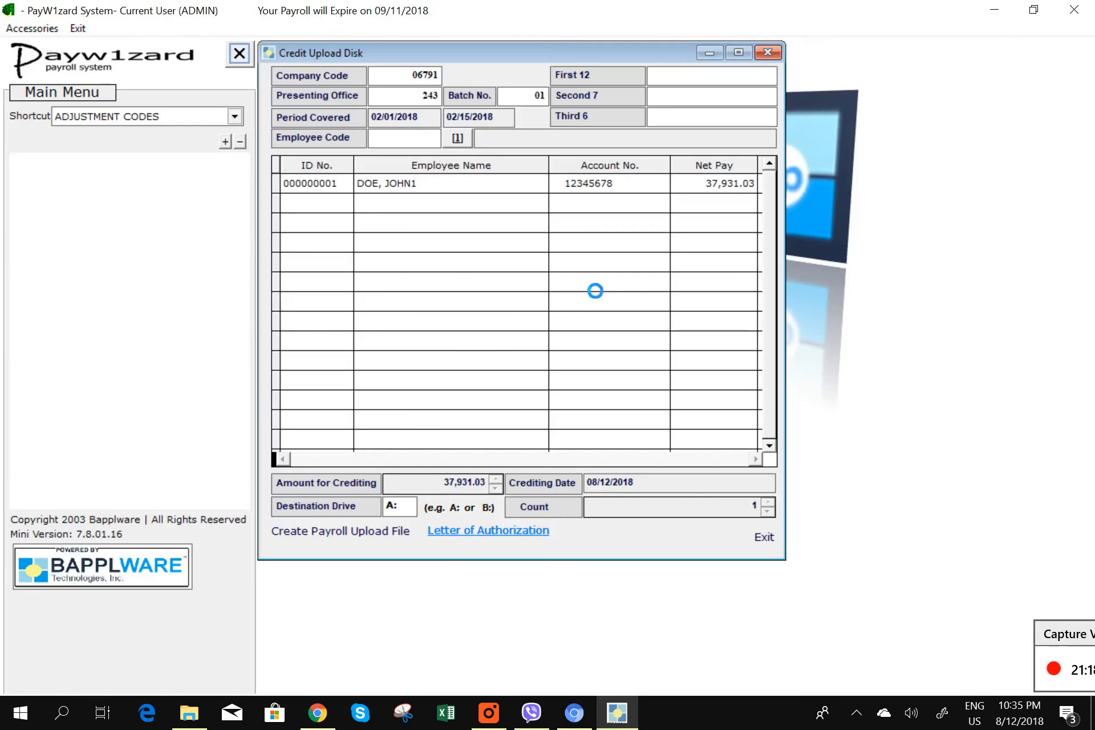
pyautogui.click(1080, 29)
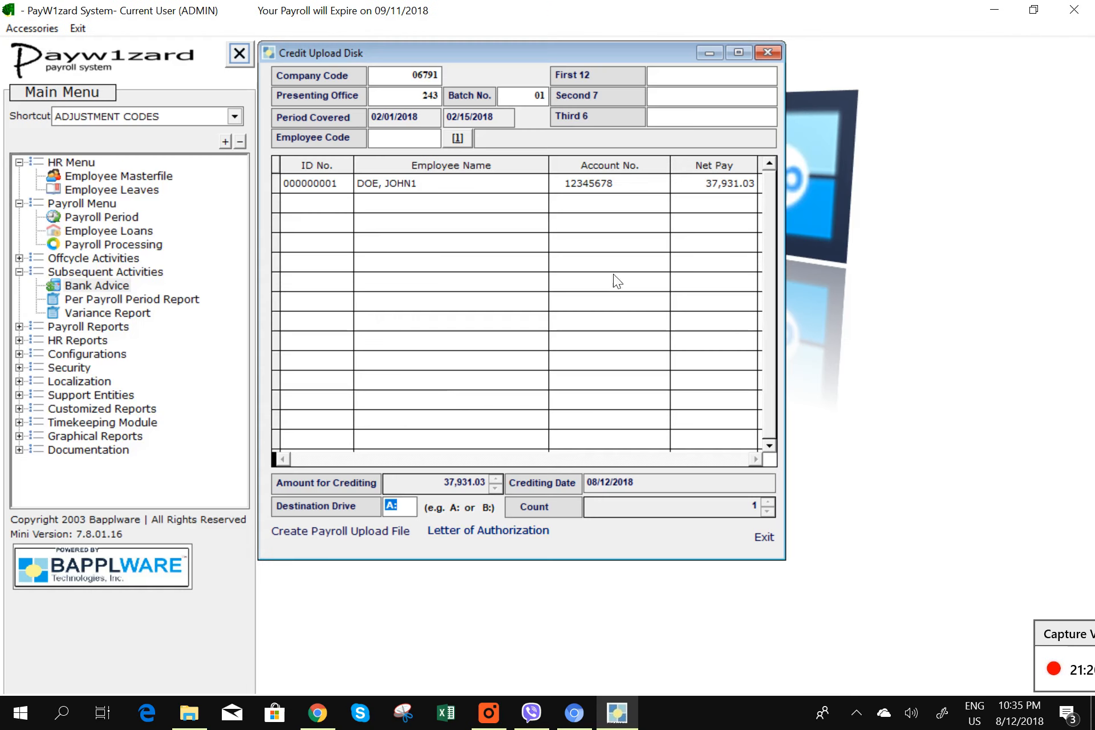
# - Create the BDO payroll upload file, skipping the copy to drive A:
pyautogui.click(356, 532)
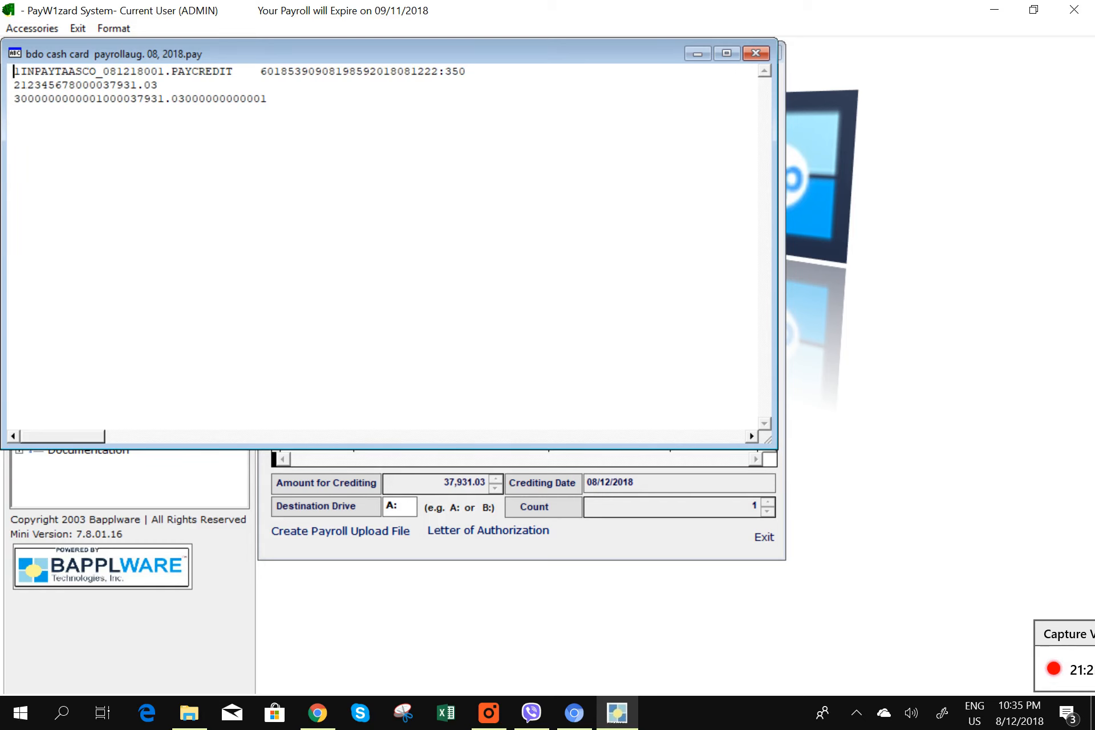
pyautogui.click(755, 53)
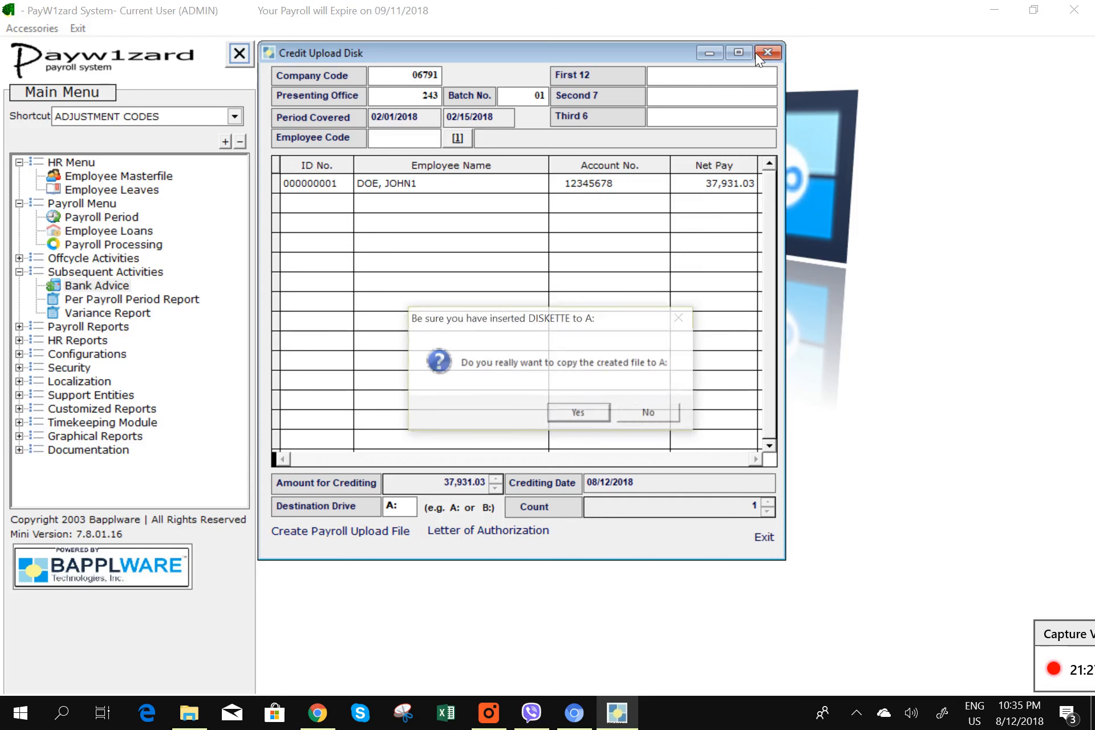
pyautogui.click(648, 412)
pyautogui.click(764, 536)
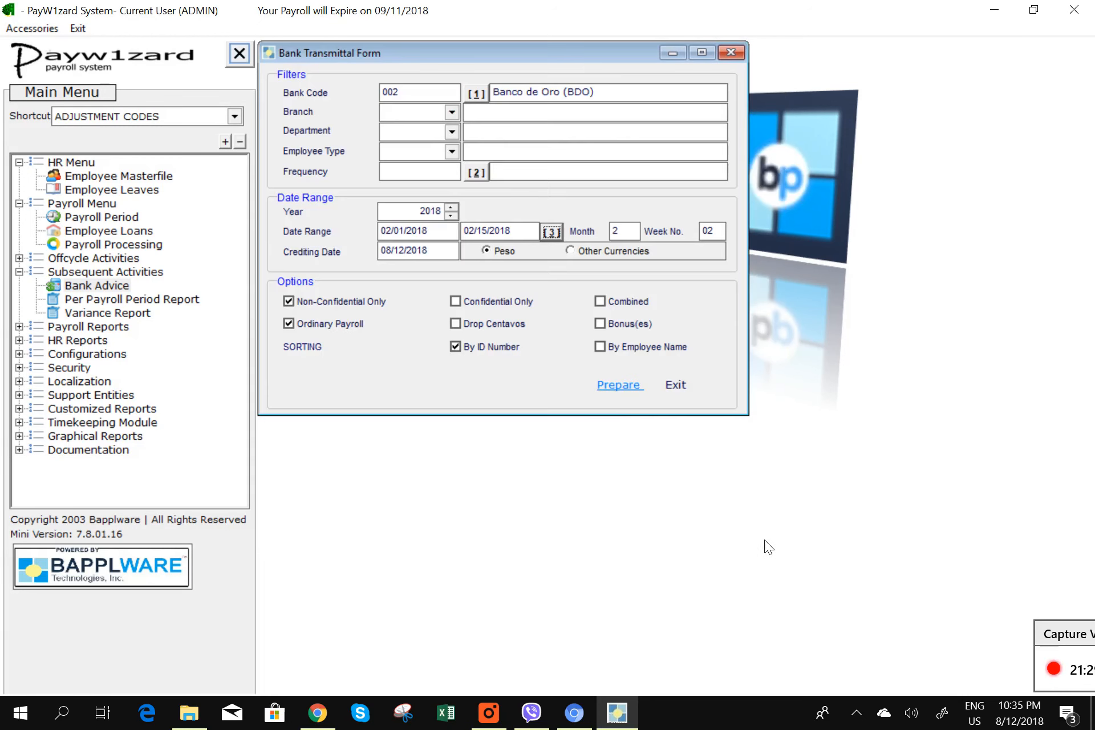
# - Set up a 02/01–02/15/2018 Distribution of Accounts report, detailed by department with a grand total
pyautogui.click(679, 388)
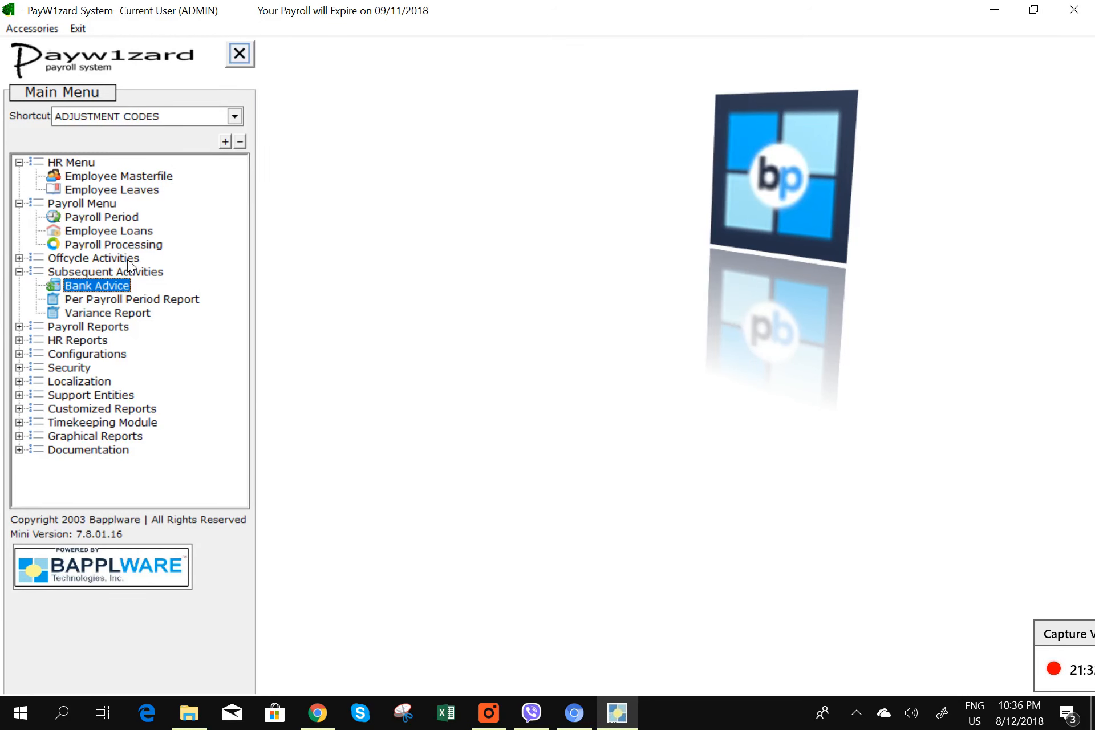
pyautogui.doubleClick(154, 300)
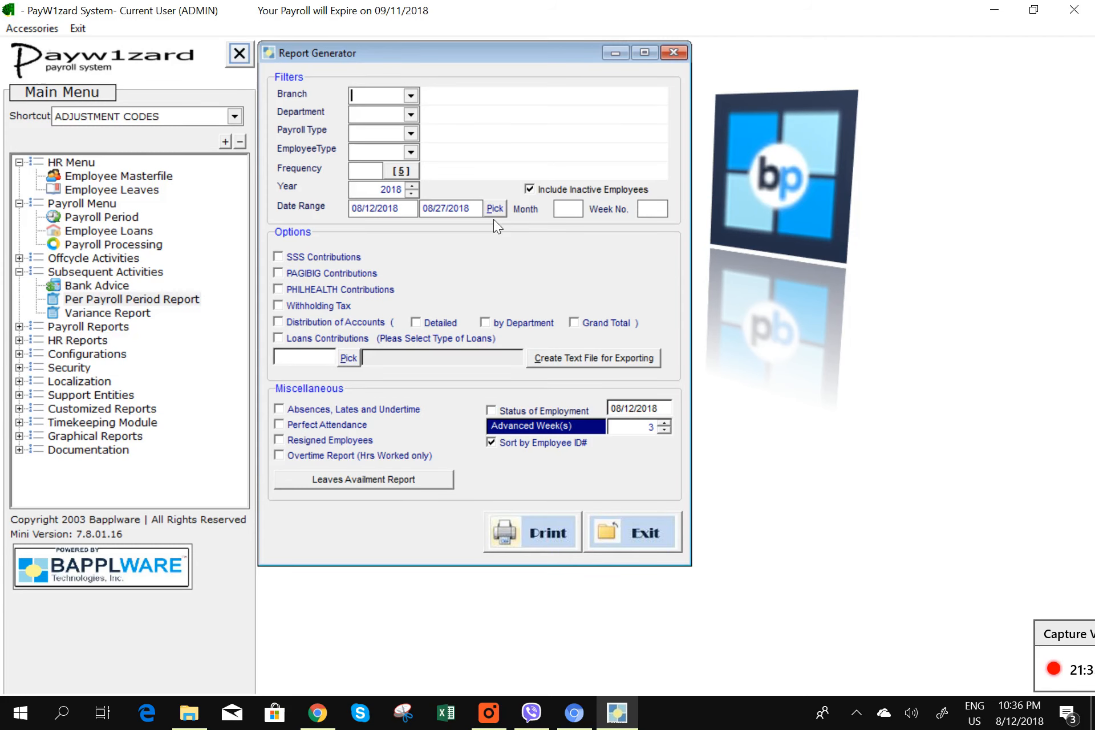
pyautogui.click(494, 210)
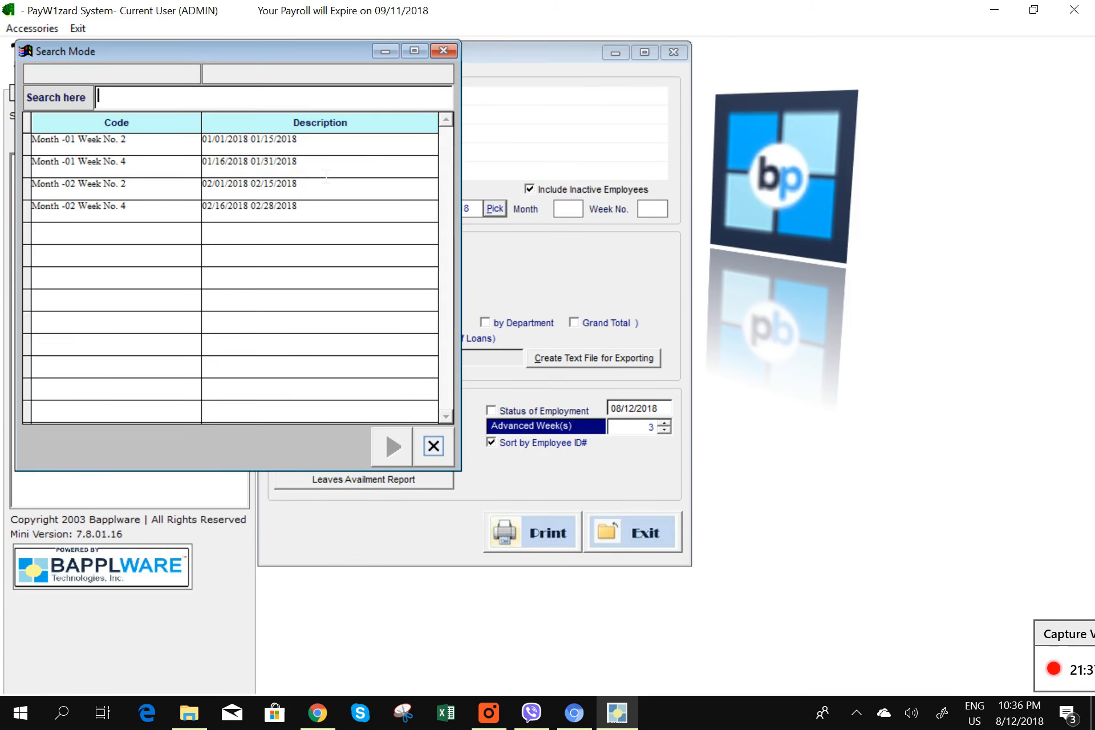
pyautogui.doubleClick(336, 197)
pyautogui.click(306, 320)
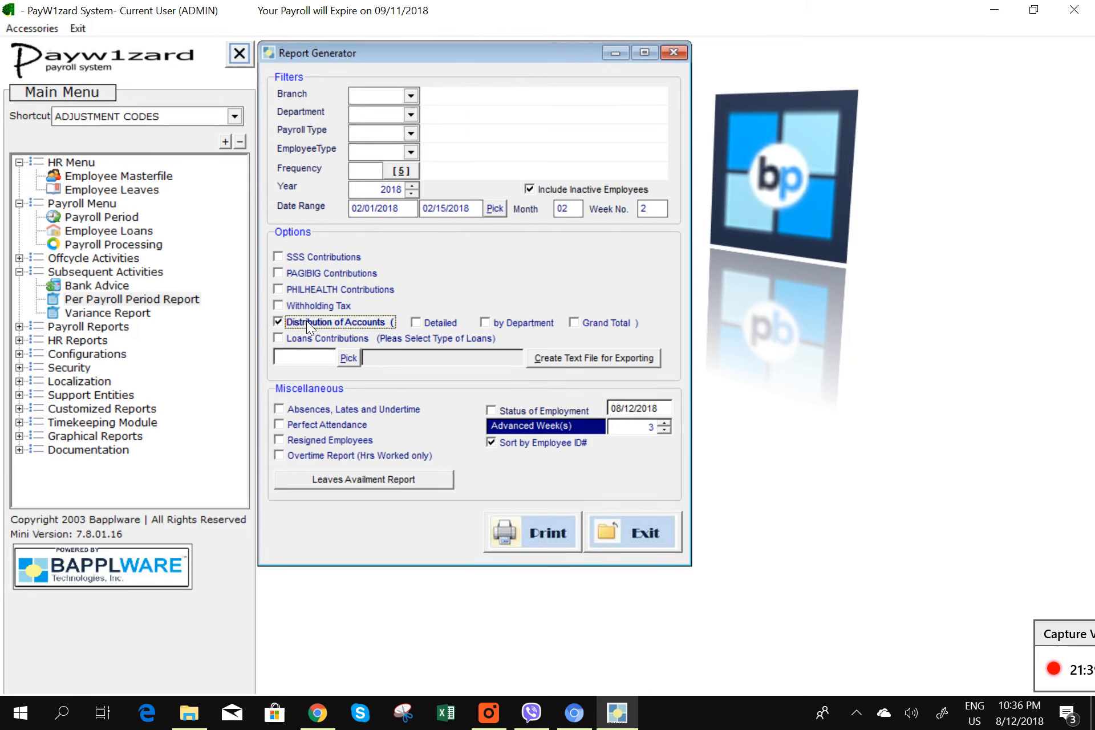
pyautogui.click(430, 323)
pyautogui.click(524, 323)
pyautogui.click(575, 323)
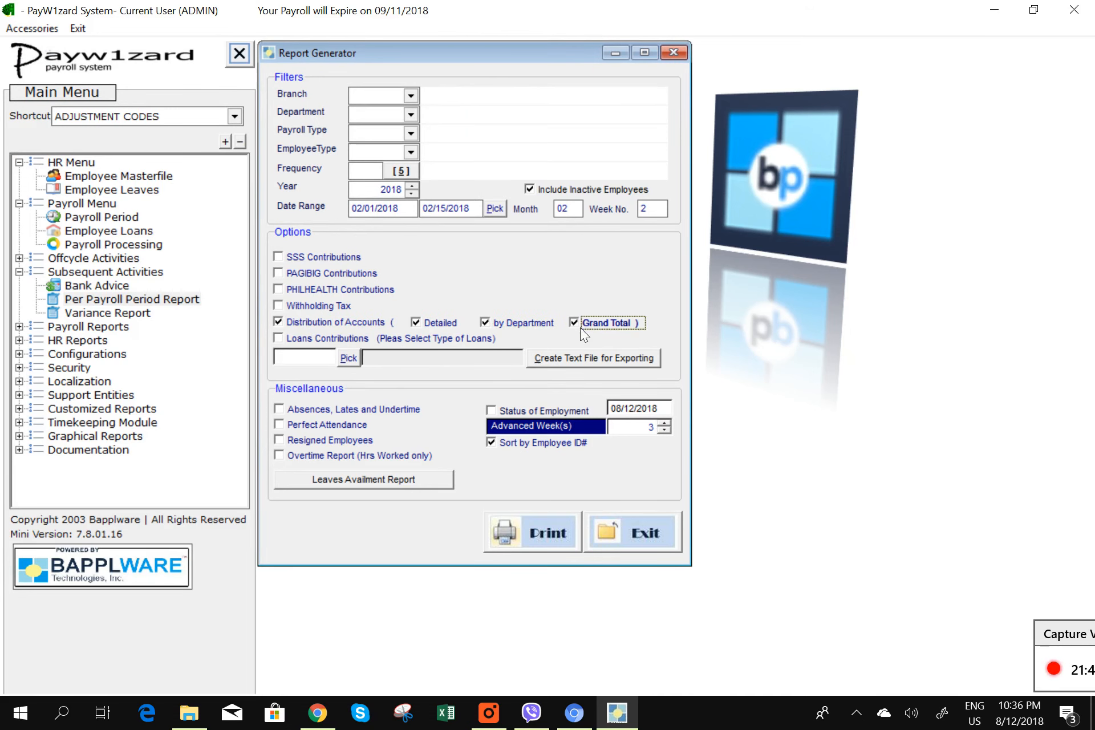
# - Preview the Distribution of Accounts reports totalling 2,647,006.31, closing each, then exit the generator
pyautogui.click(545, 533)
pyautogui.click(542, 409)
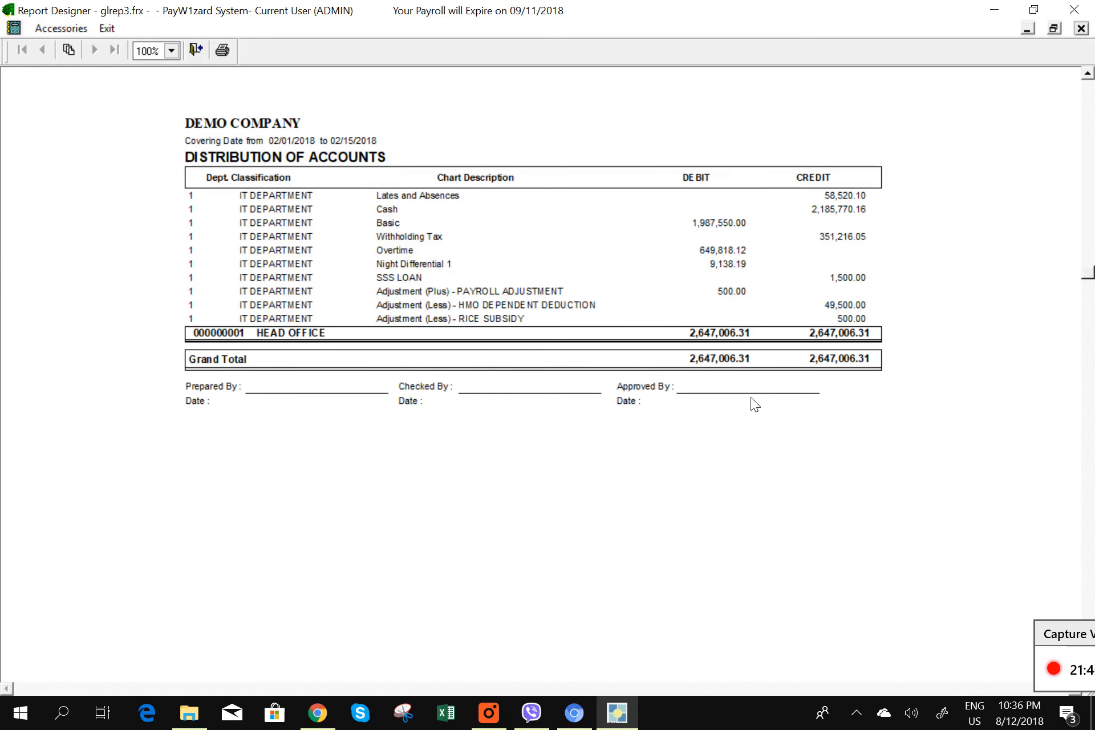
pyautogui.click(1081, 30)
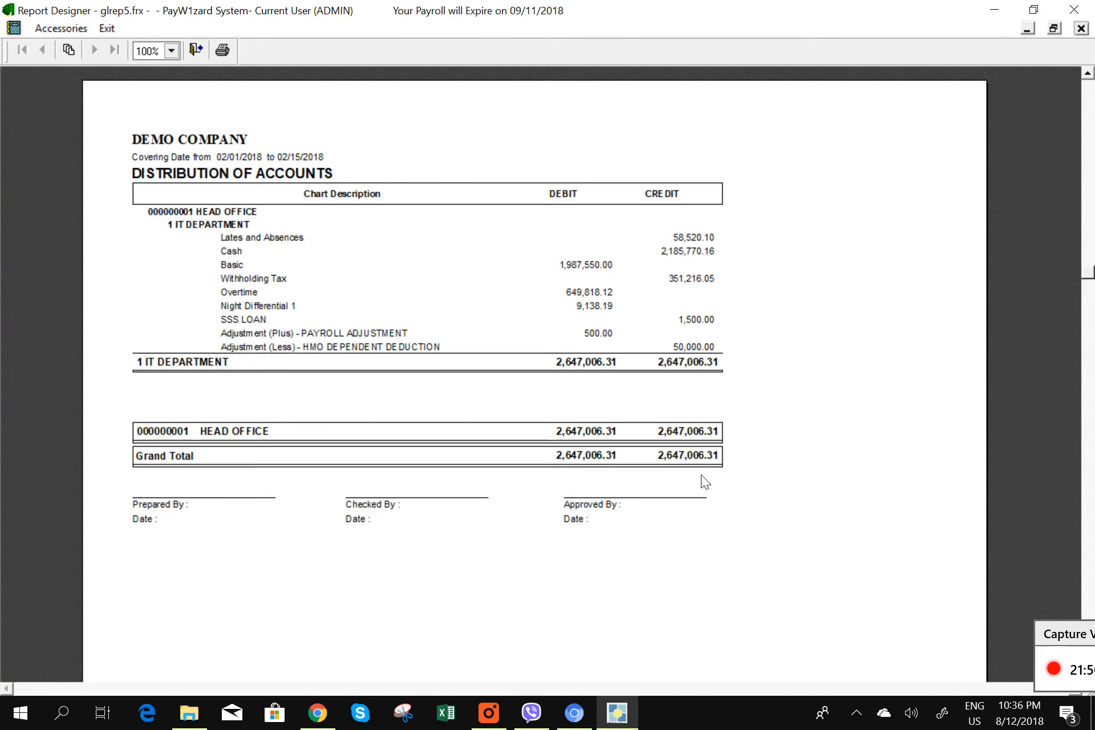
pyautogui.click(1081, 29)
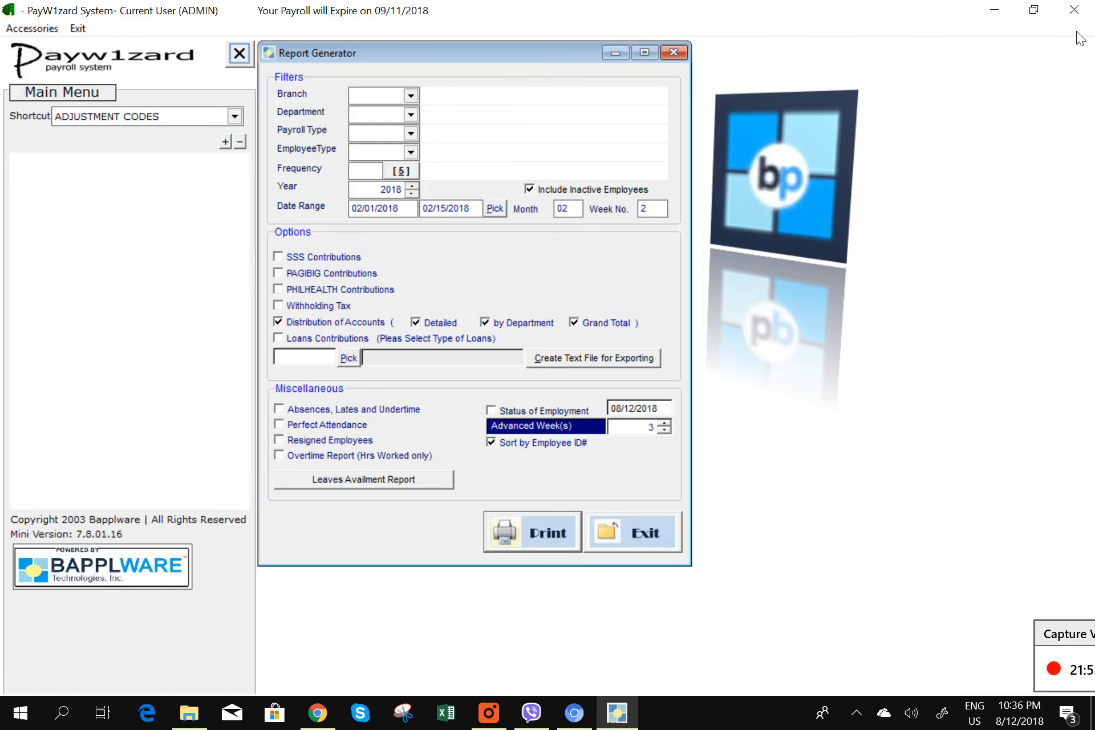
pyautogui.click(1081, 29)
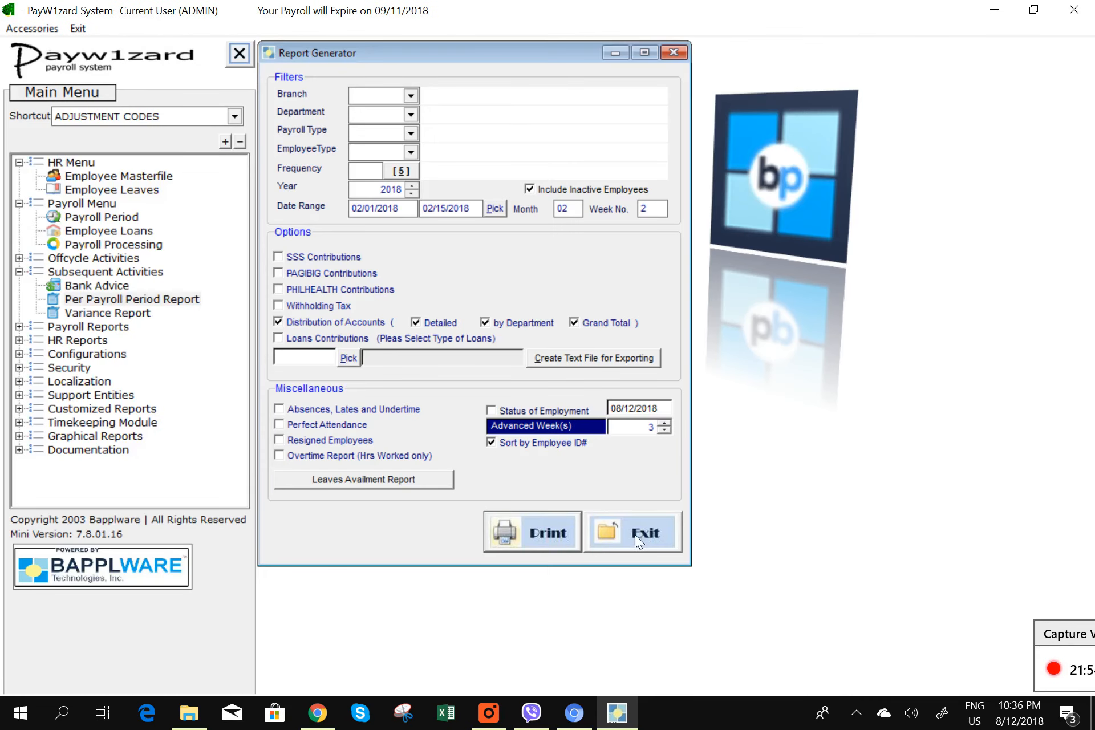
pyautogui.click(635, 535)
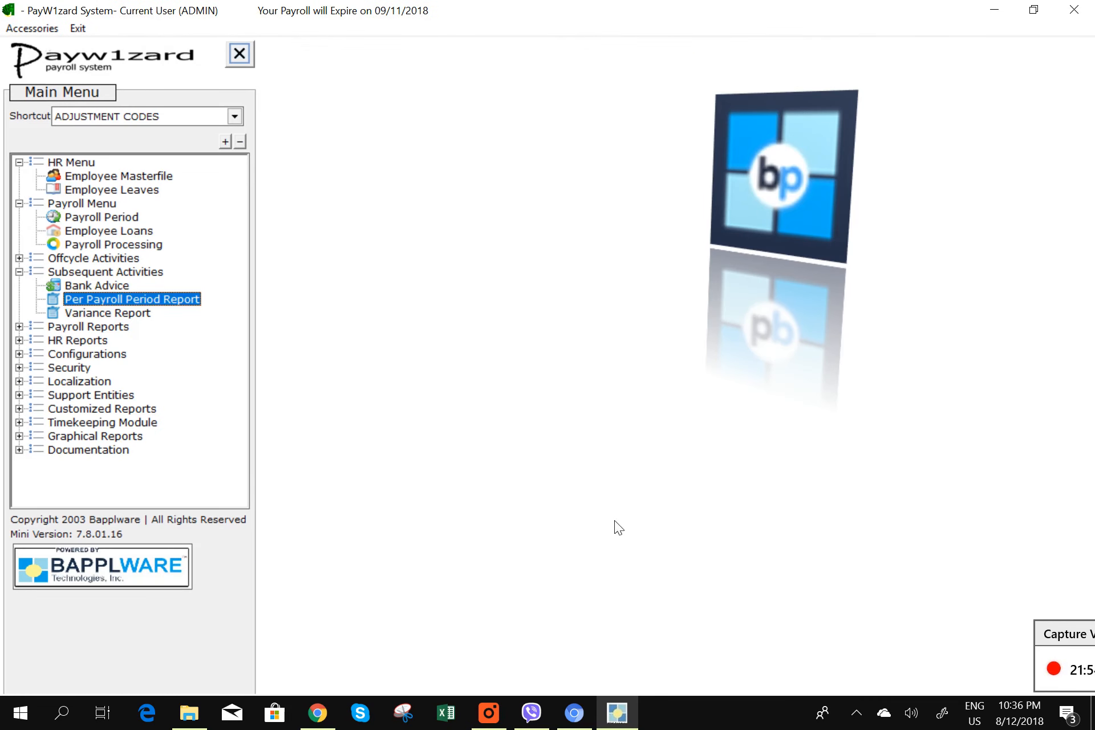
# - Print-preview the Other Adjustments registers for 02/01–02/15/2018 with adjustment details included
pyautogui.click(20, 327)
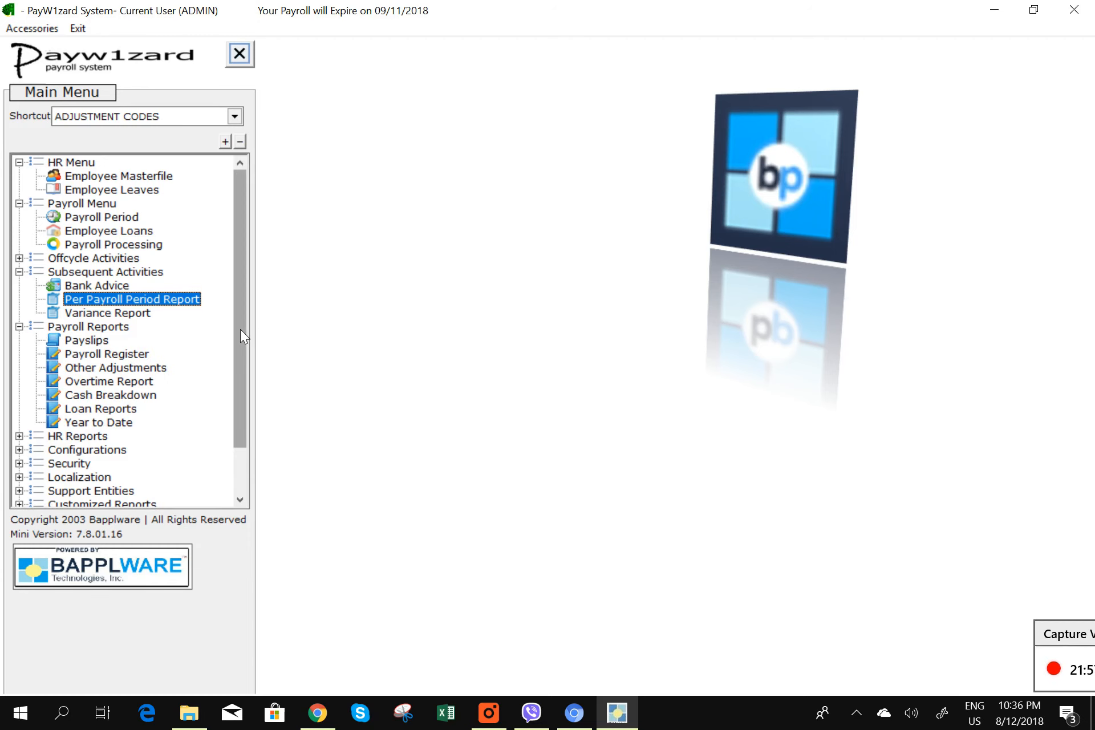
pyautogui.scroll(-2, 241, 330)
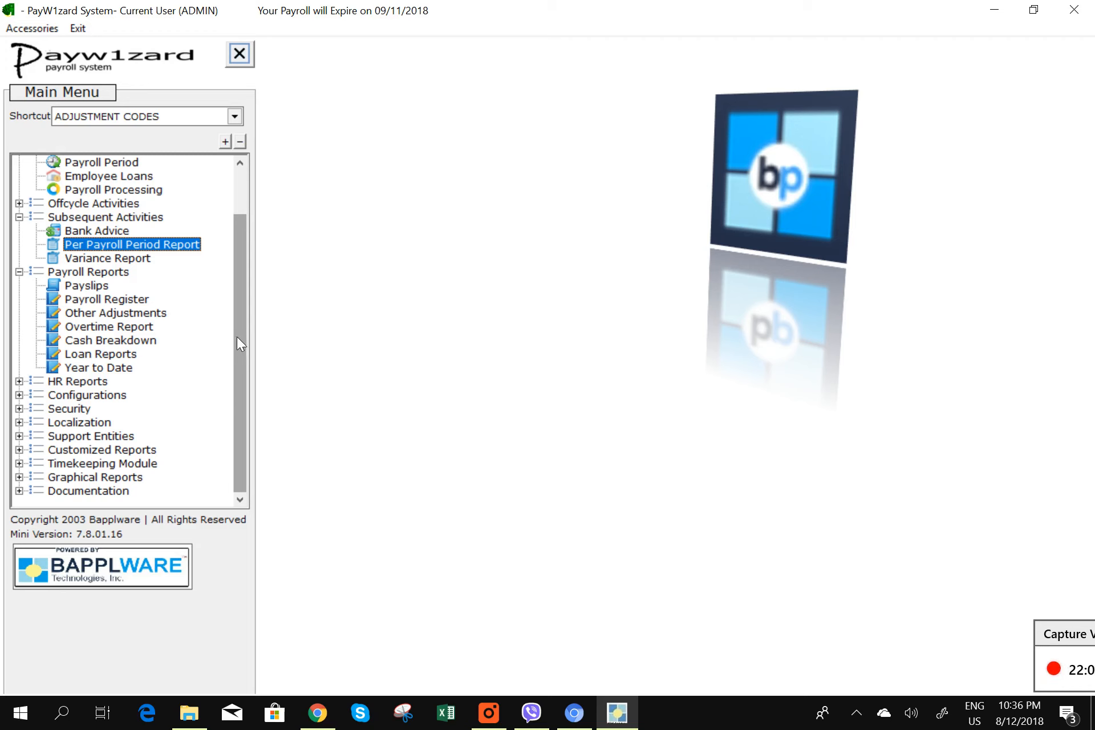
pyautogui.doubleClick(114, 313)
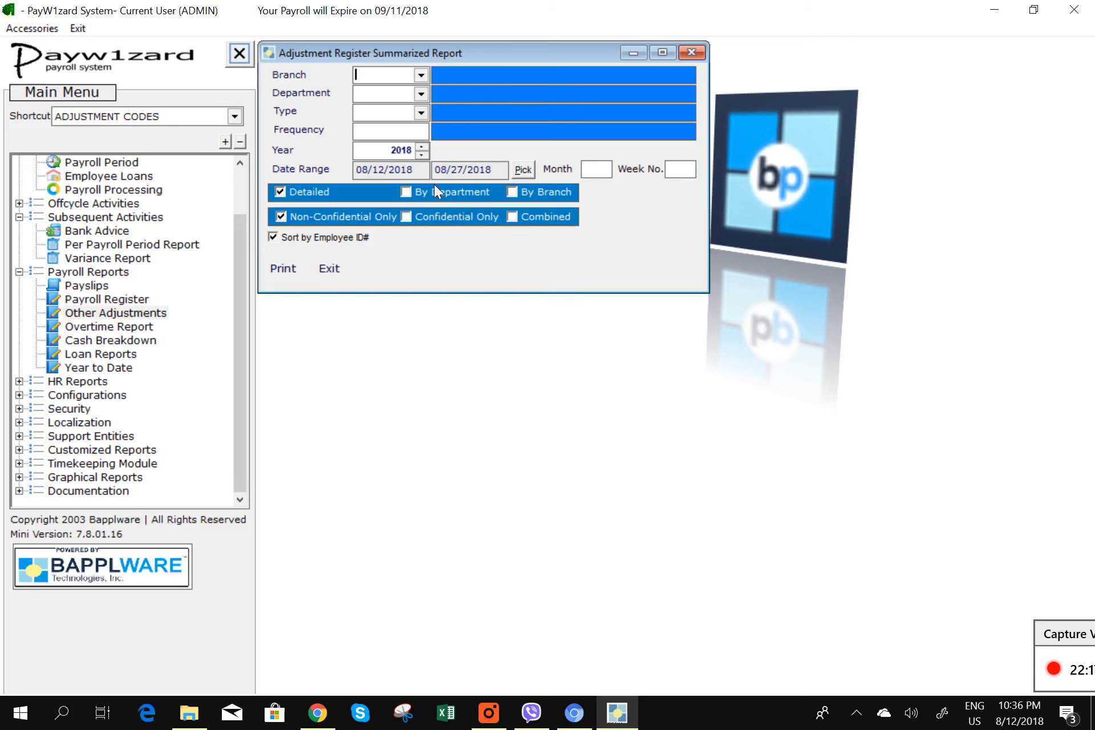
pyautogui.click(521, 173)
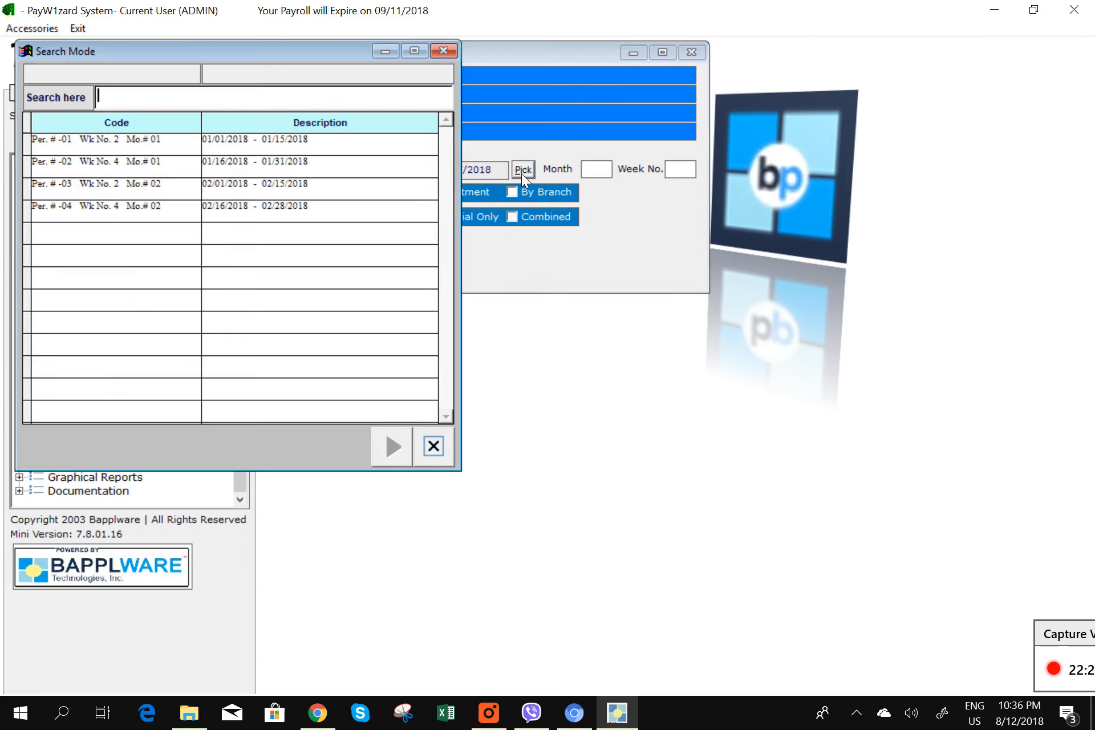
pyautogui.doubleClick(361, 197)
pyautogui.click(290, 273)
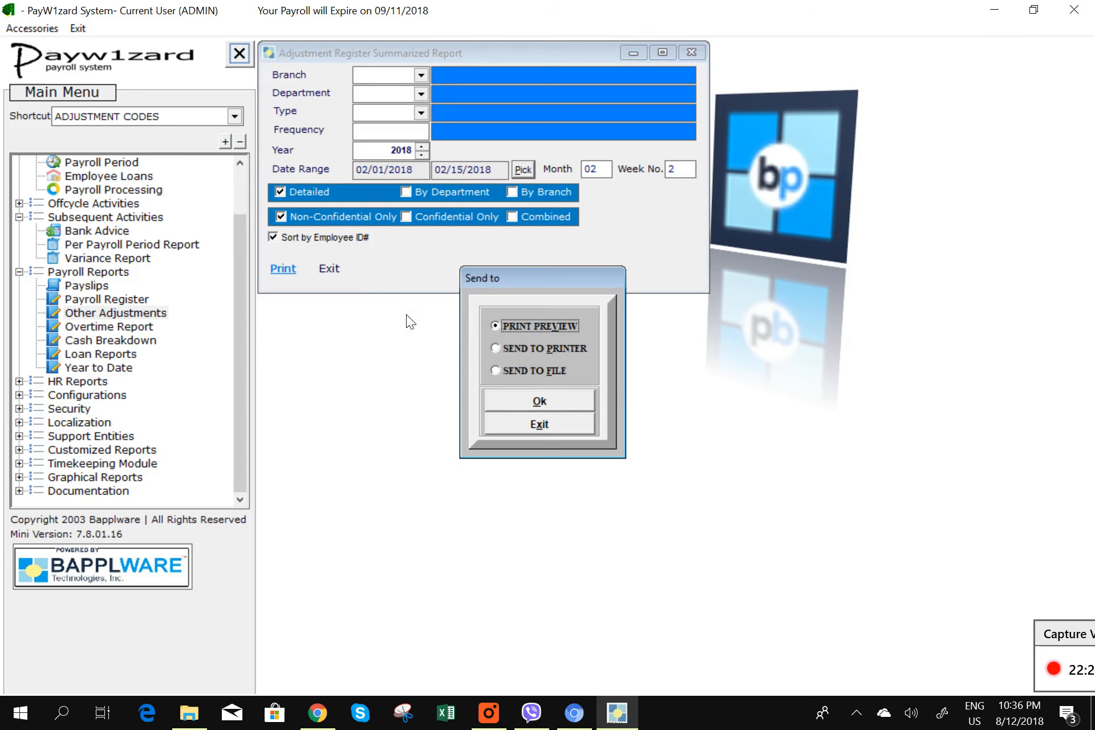
pyautogui.click(539, 406)
pyautogui.click(542, 413)
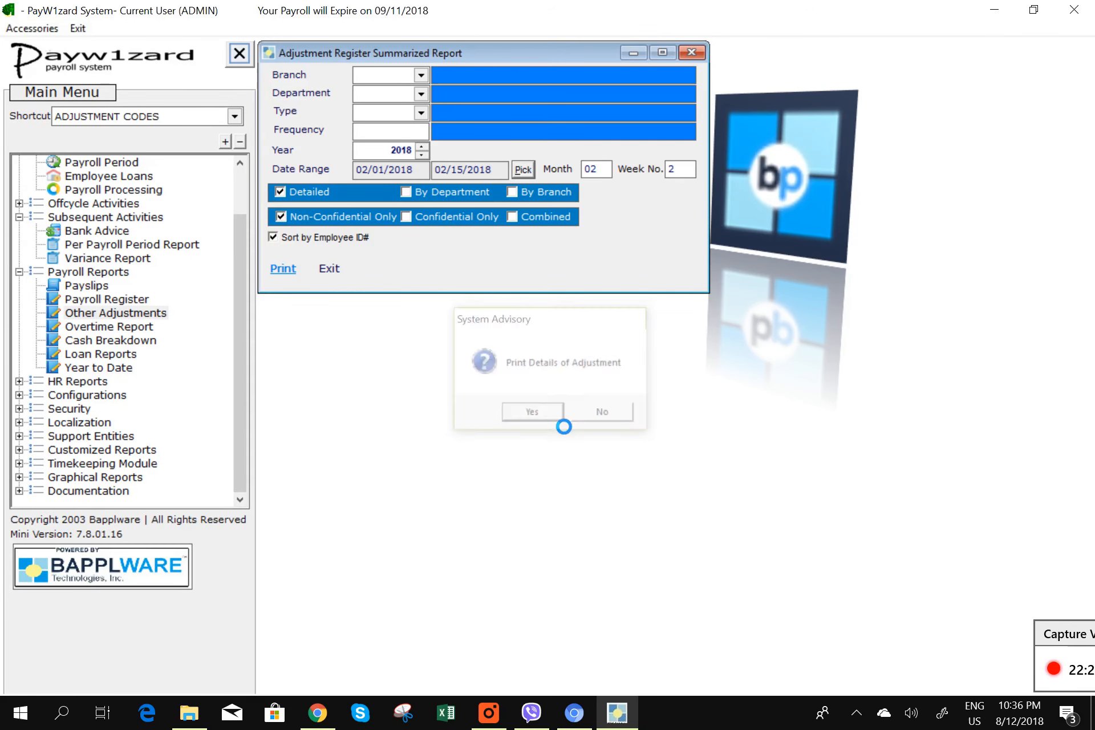
# - Page through the additions (500.00) and deductions (50,000.00) registers, then close all previews and settings
pyautogui.scroll(-3, 462, 415)
pyautogui.scroll(-3, 463, 414)
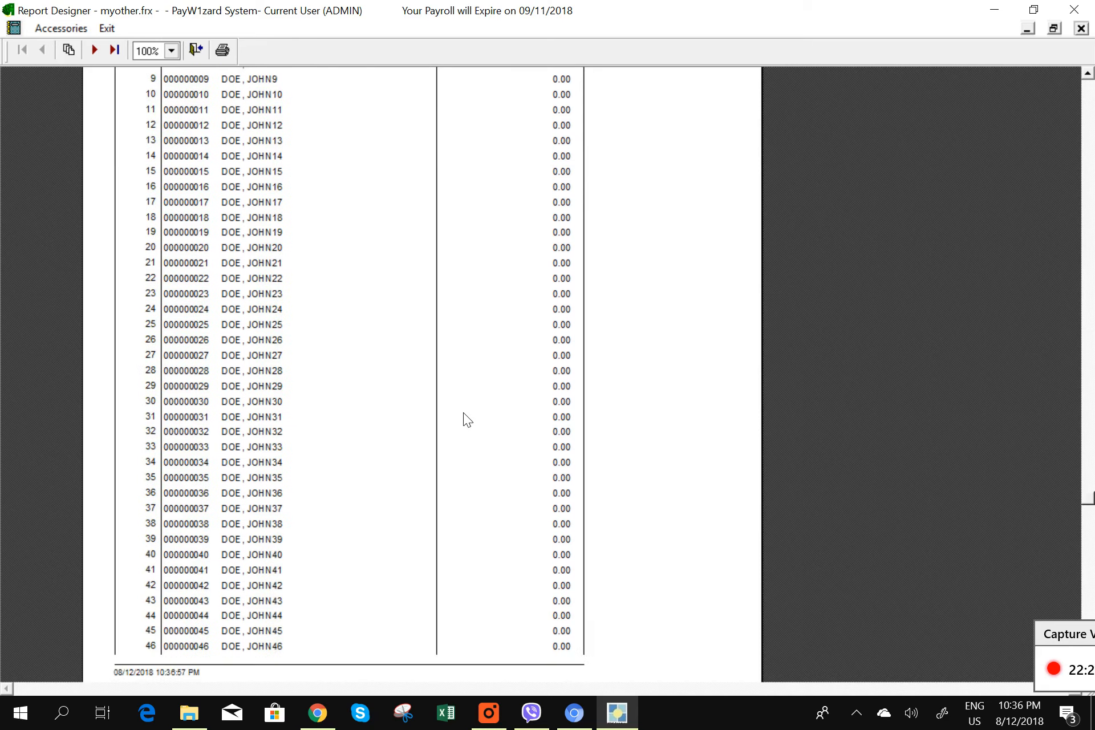
pyautogui.scroll(4, 462, 400)
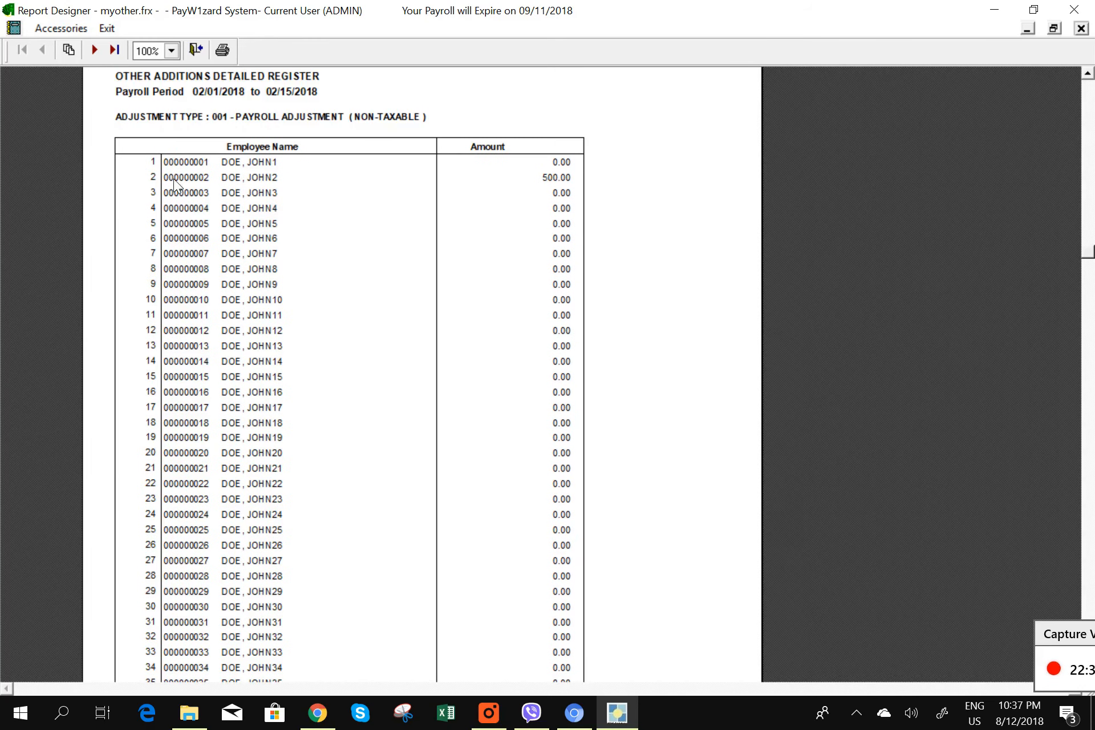
pyautogui.click(94, 52)
pyautogui.click(99, 53)
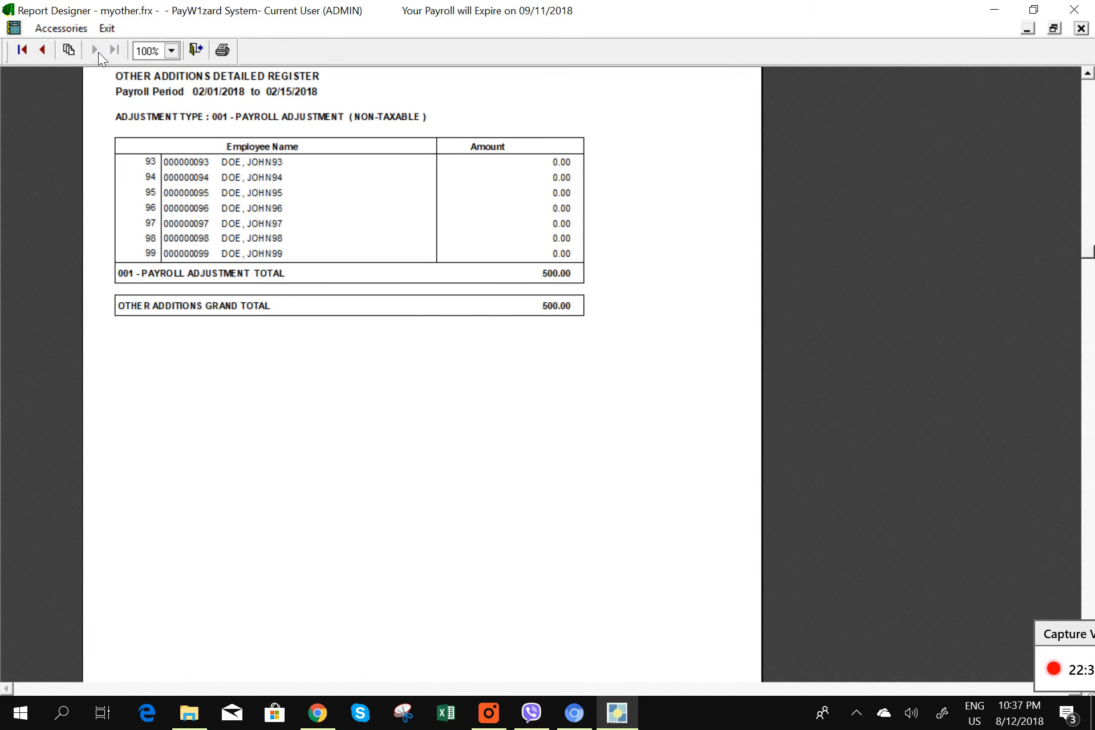
pyautogui.click(1081, 28)
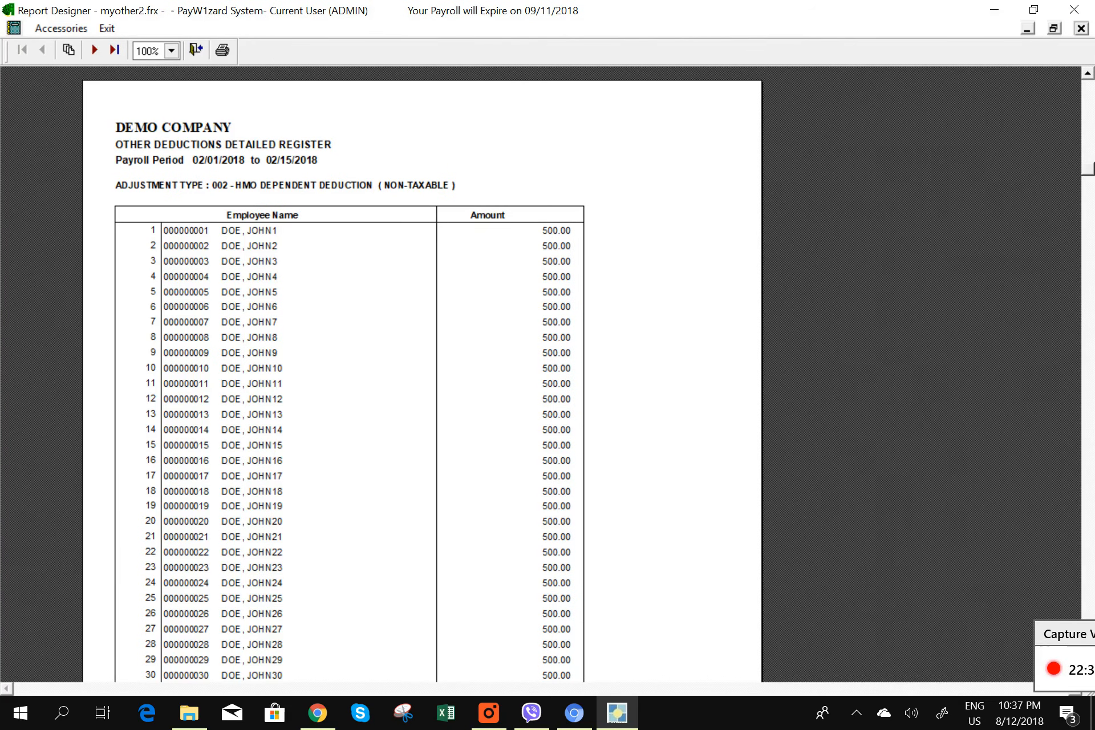
pyautogui.click(92, 49)
pyautogui.click(93, 49)
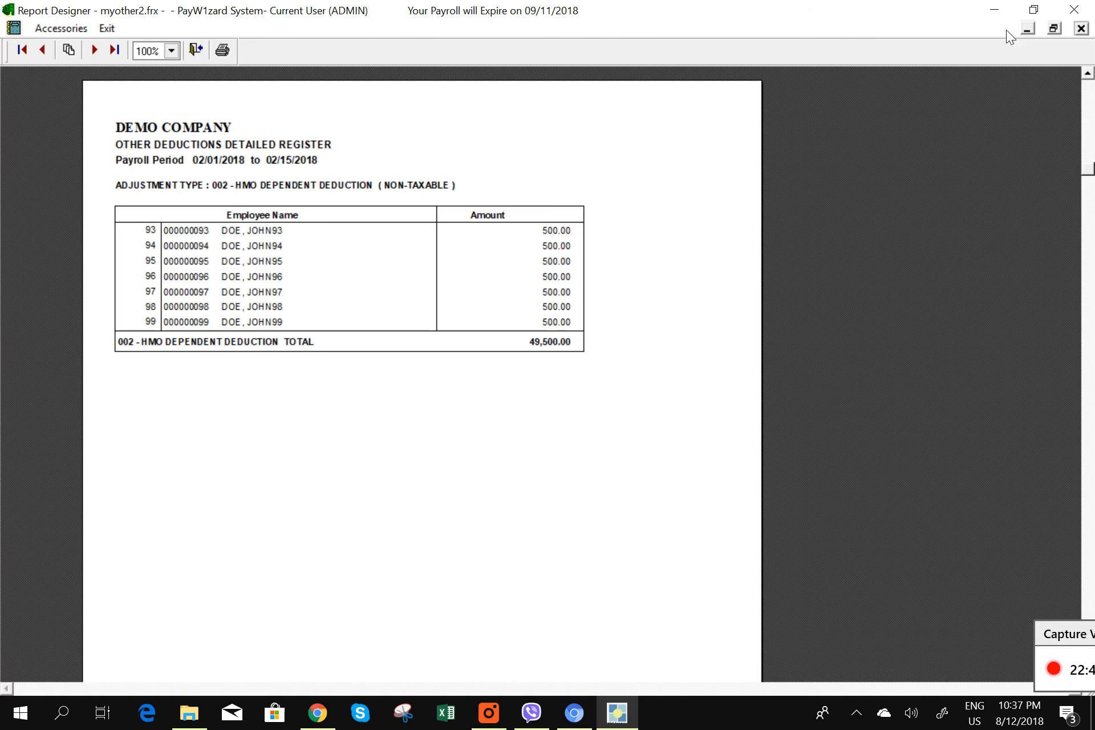
pyautogui.click(1080, 28)
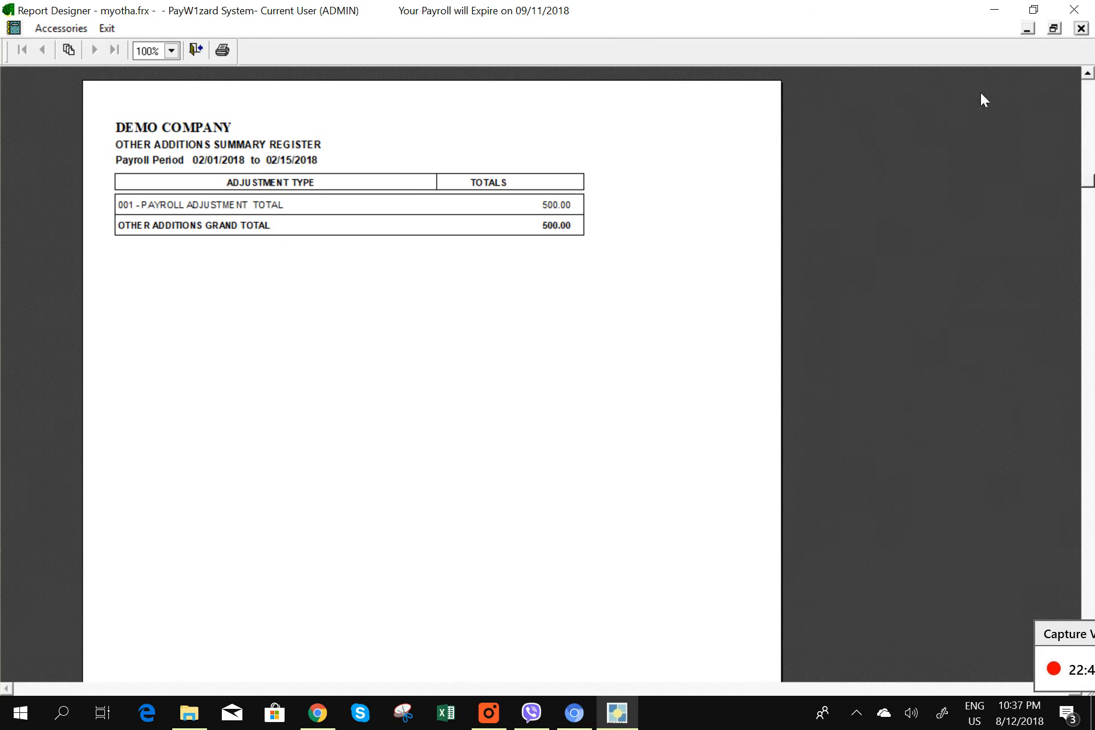
pyautogui.click(1081, 28)
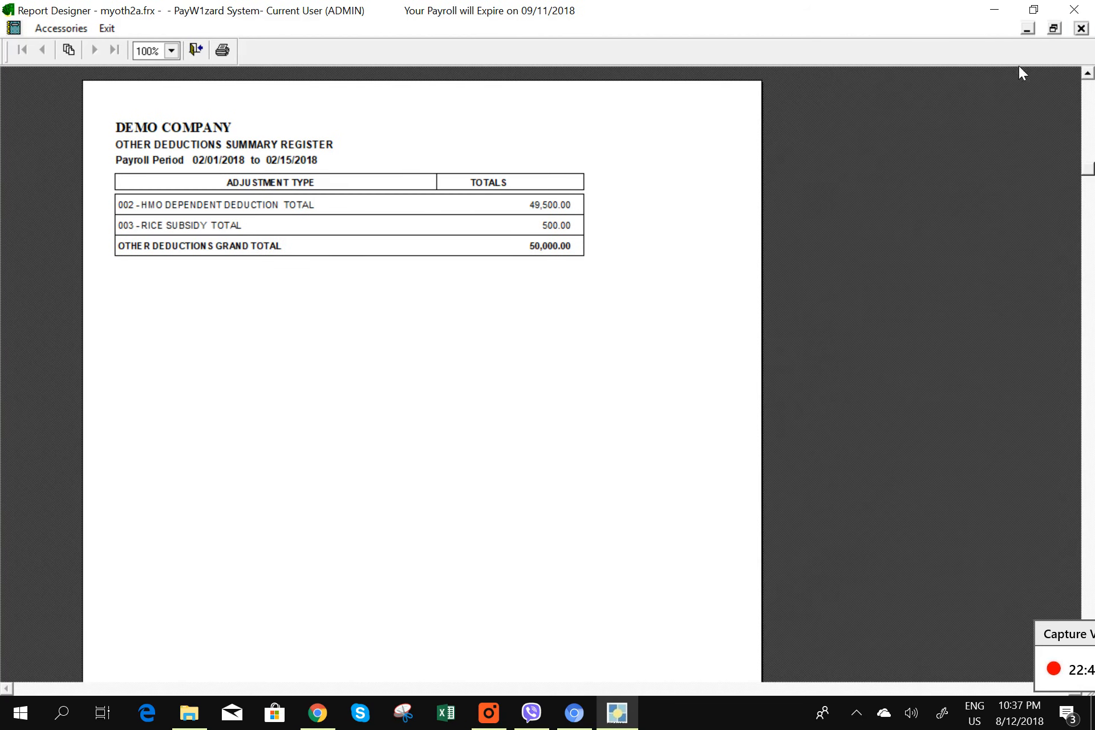
pyautogui.click(1081, 28)
pyautogui.click(328, 274)
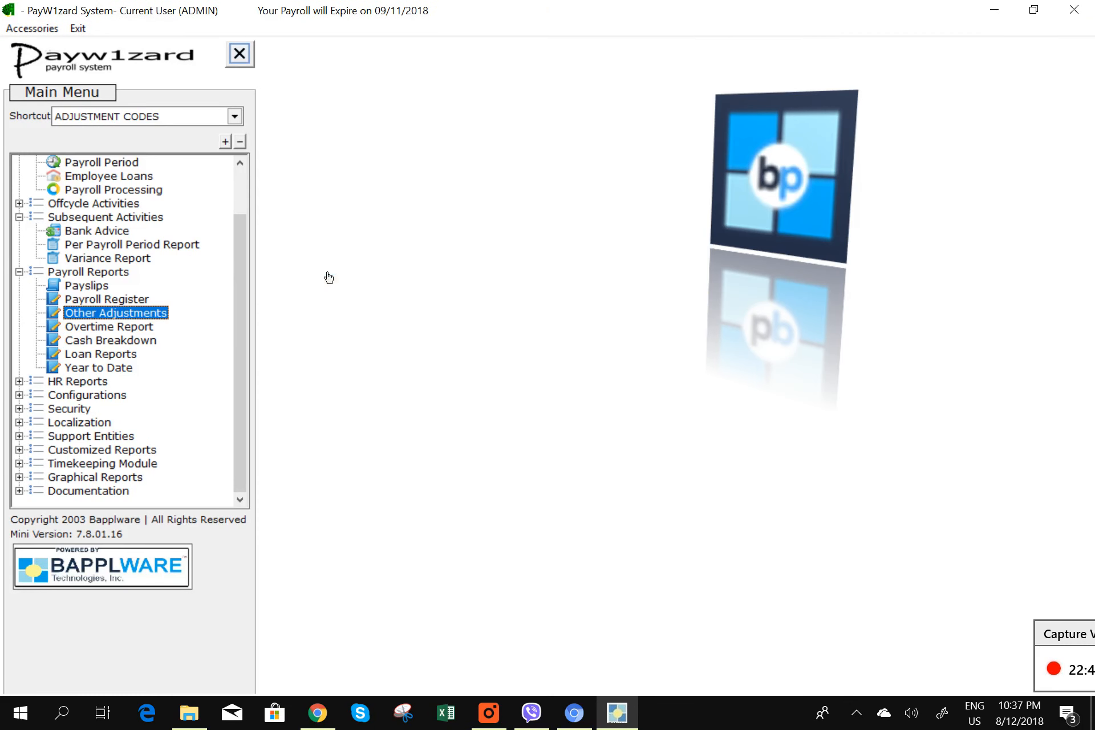
# - Preview the Overtime Breakdown Report for Month 02 Week 2 (February 01–15, 2018), then close it
pyautogui.doubleClick(120, 326)
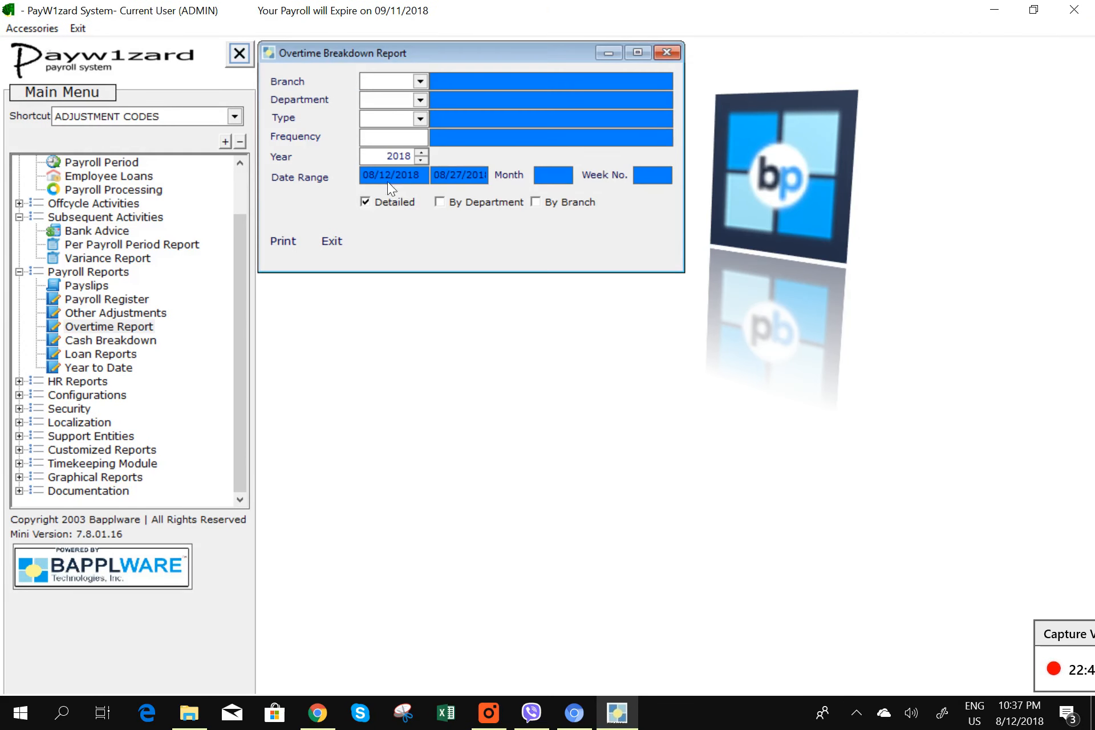
pyautogui.click(304, 180)
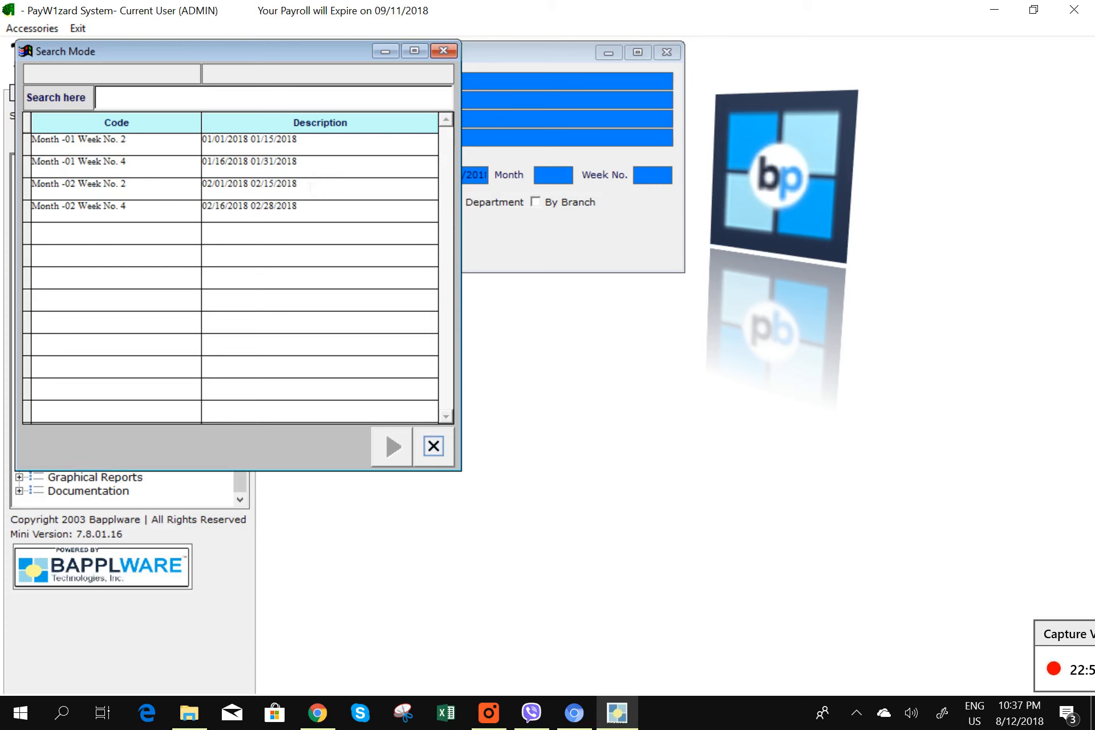
pyautogui.doubleClick(319, 183)
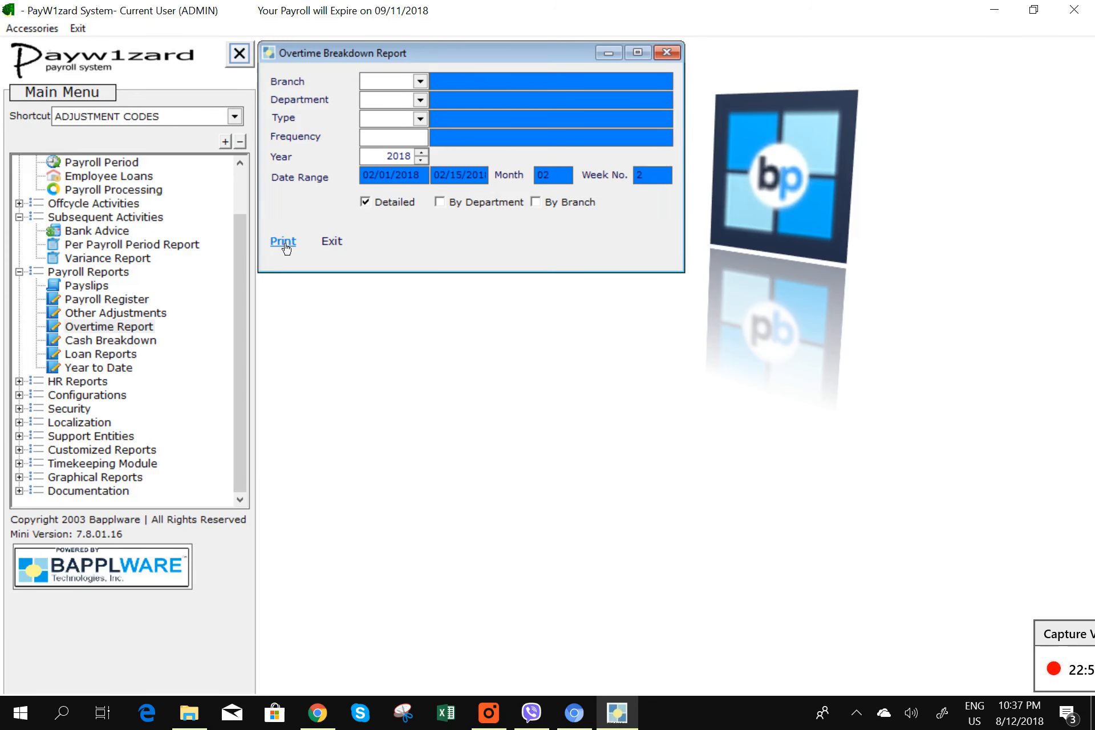
pyautogui.click(285, 248)
pyautogui.click(525, 401)
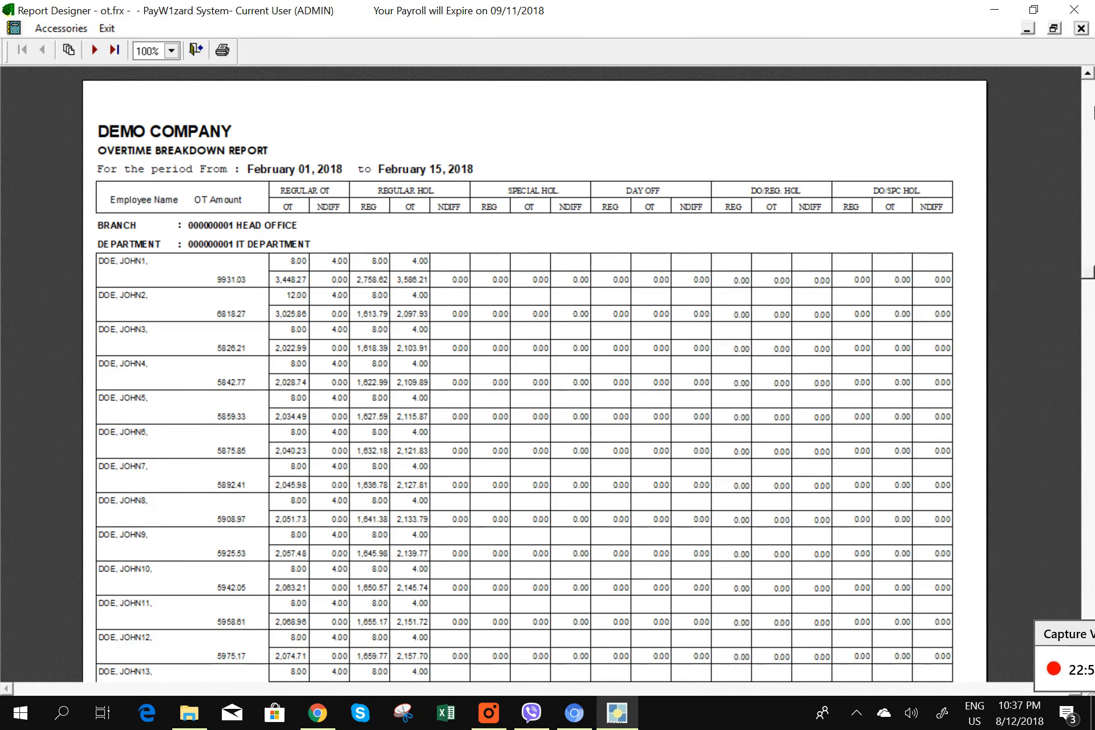
pyautogui.click(1081, 29)
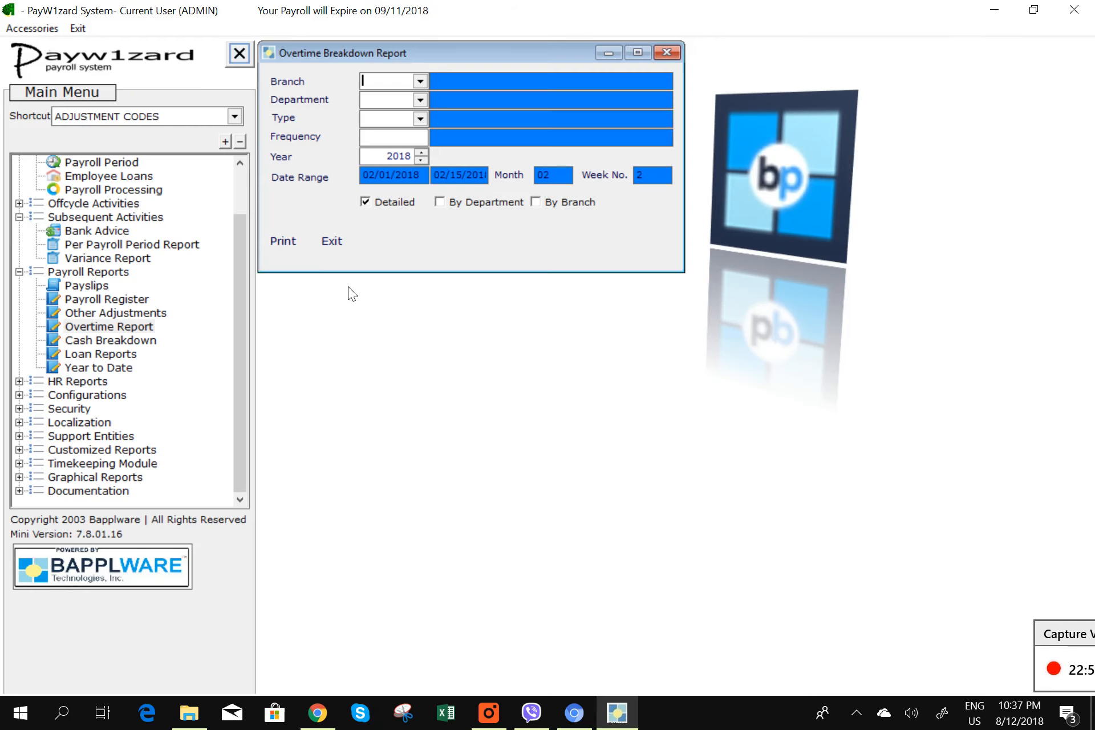
pyautogui.click(332, 241)
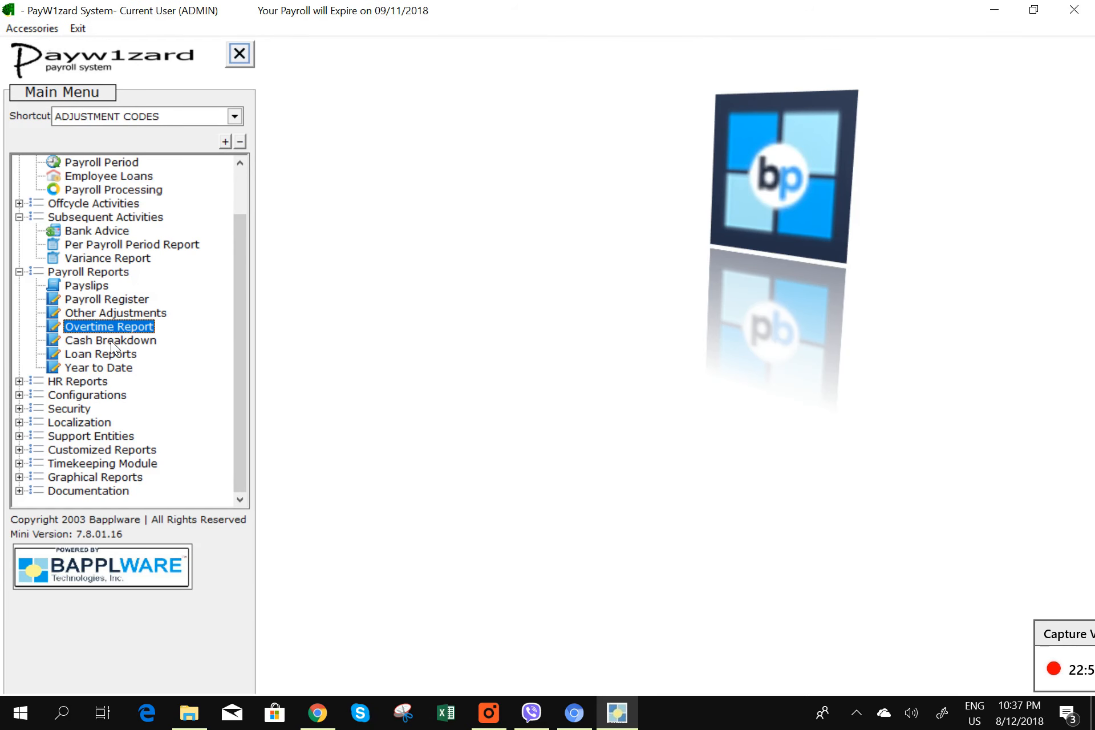
# - Set the Loan Reports month to February and print-preview the collection report
pyautogui.click(103, 356)
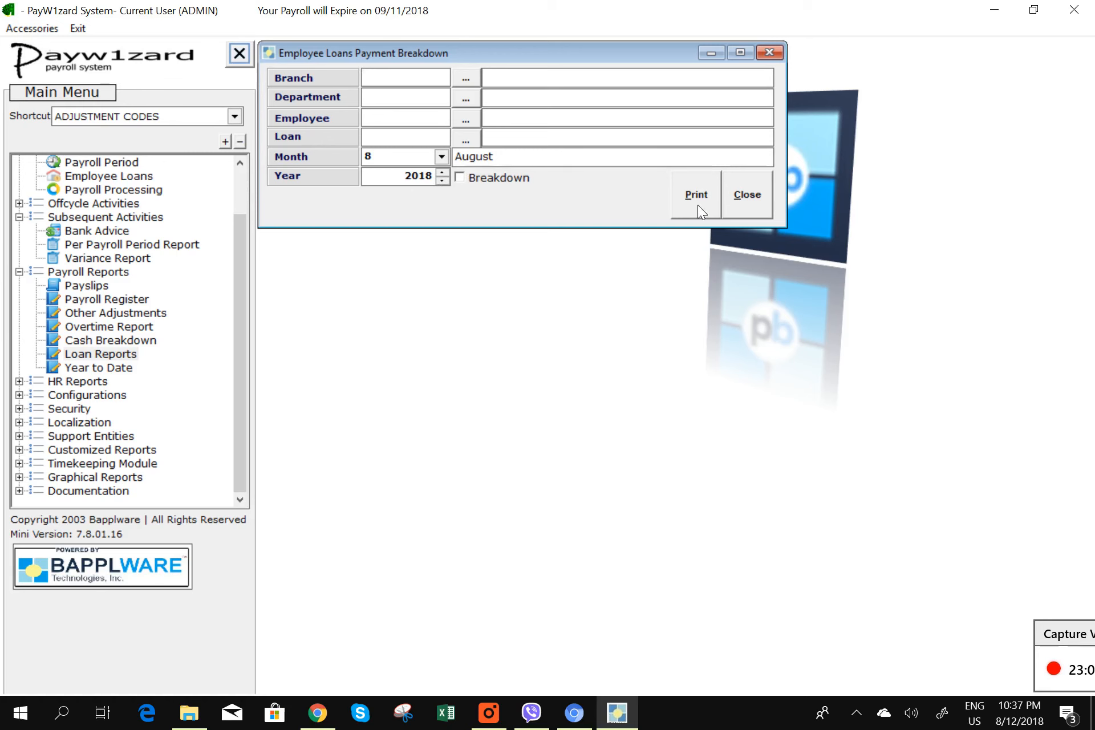
pyautogui.click(442, 157)
pyautogui.click(602, 174)
pyautogui.click(602, 174)
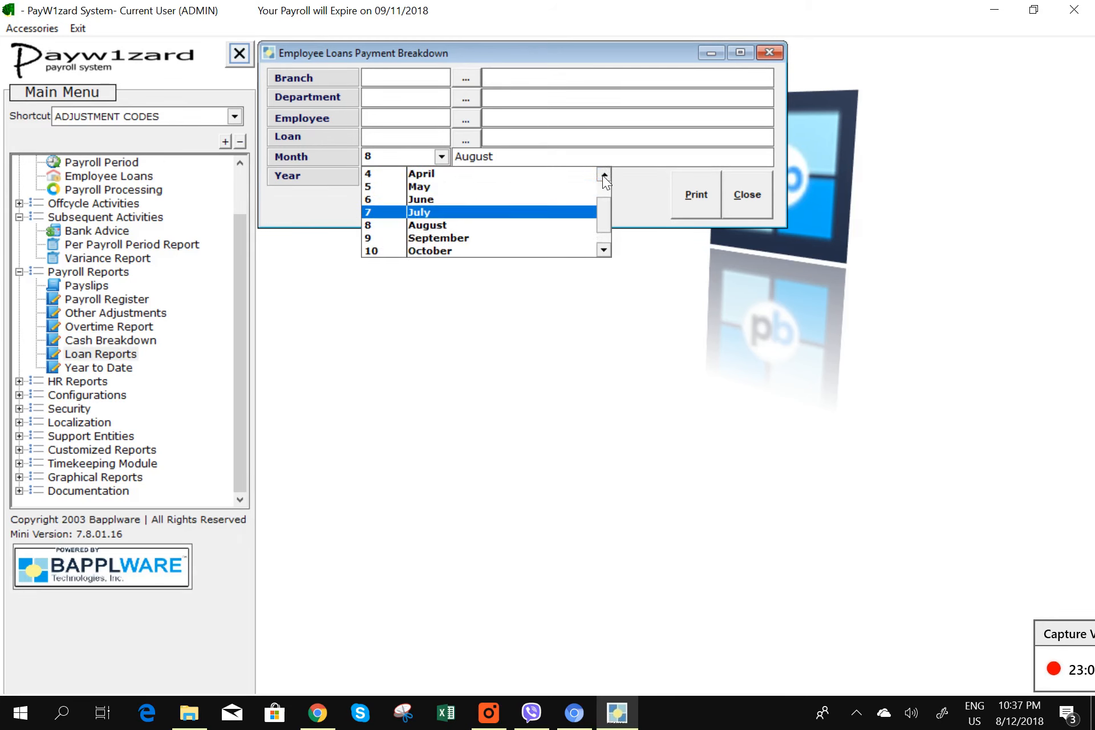
pyautogui.click(603, 174)
pyautogui.click(603, 174)
pyautogui.click(603, 174)
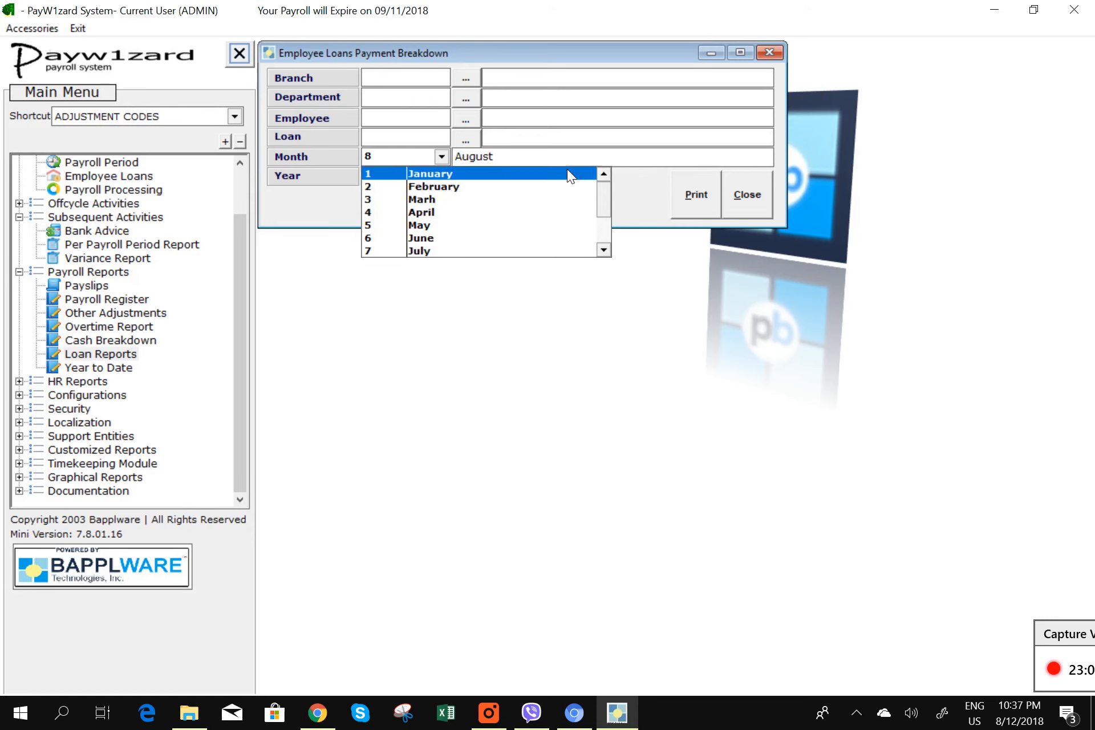
pyautogui.click(516, 183)
pyautogui.click(692, 200)
pyautogui.click(552, 403)
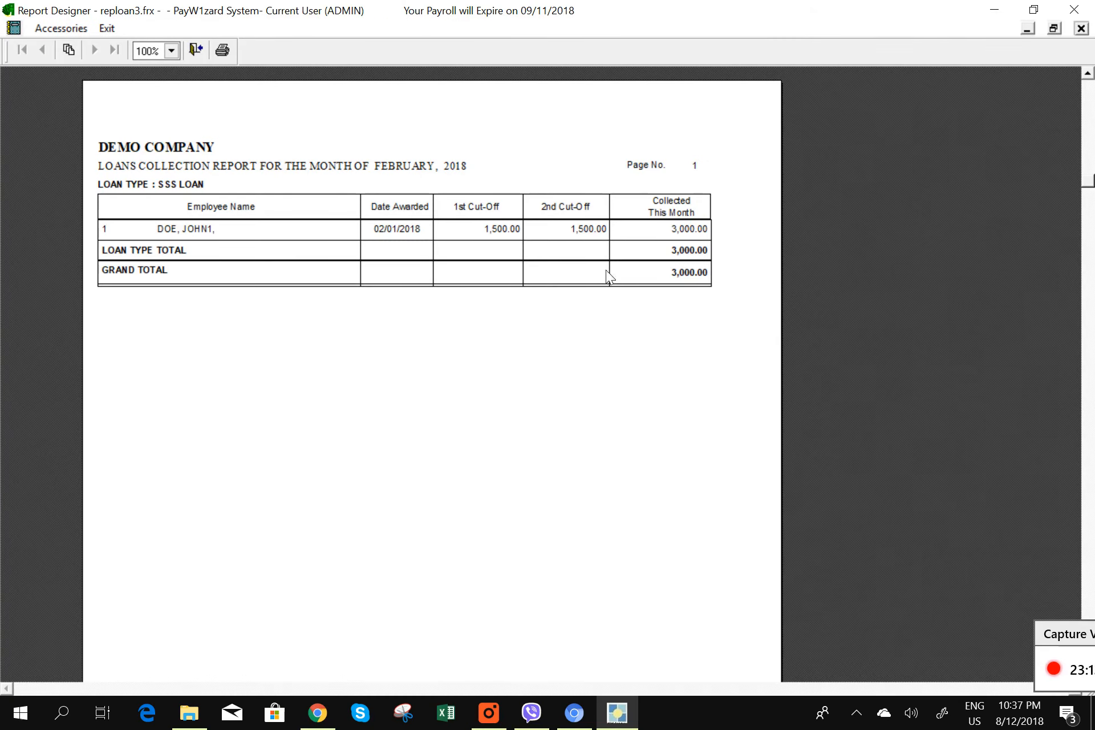
# - Close both loan report previews and the Employee Loans Payment Breakdown window
pyautogui.click(1081, 28)
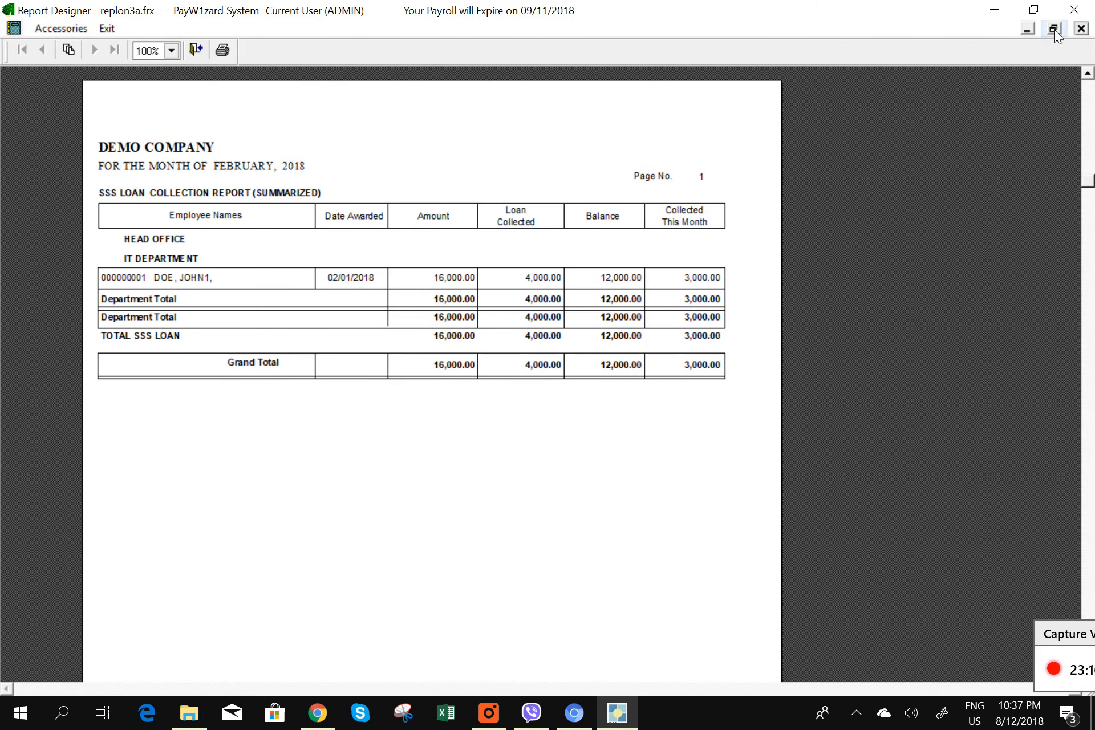
pyautogui.click(1080, 28)
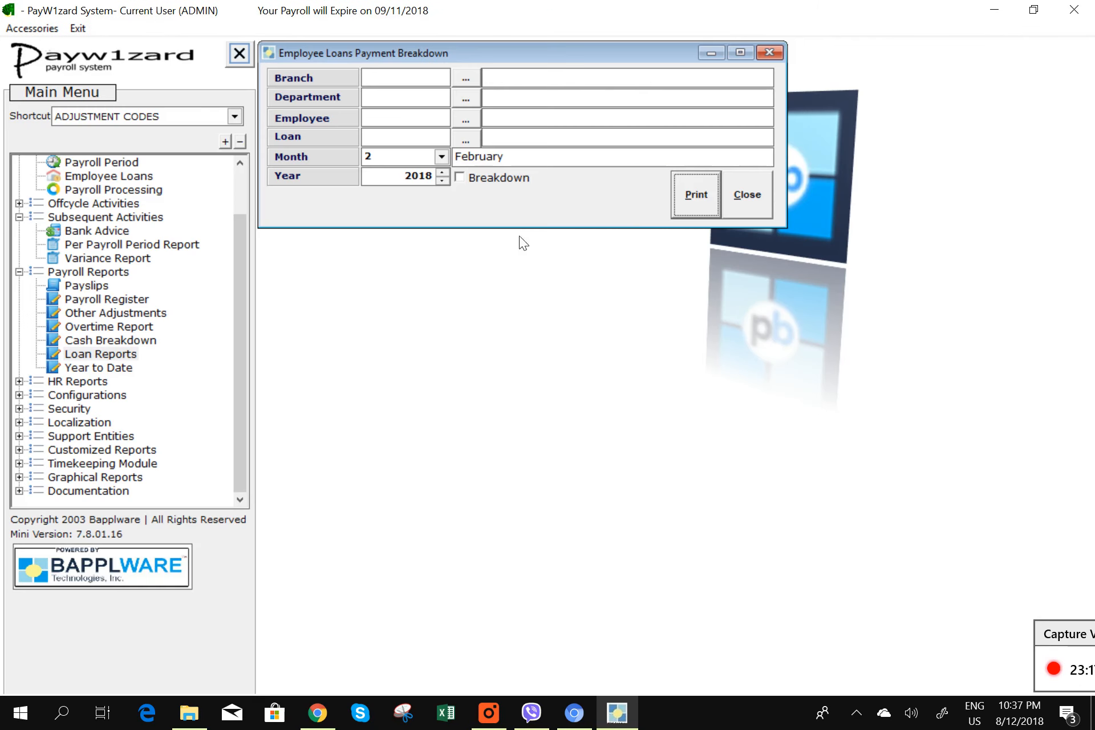
pyautogui.click(740, 202)
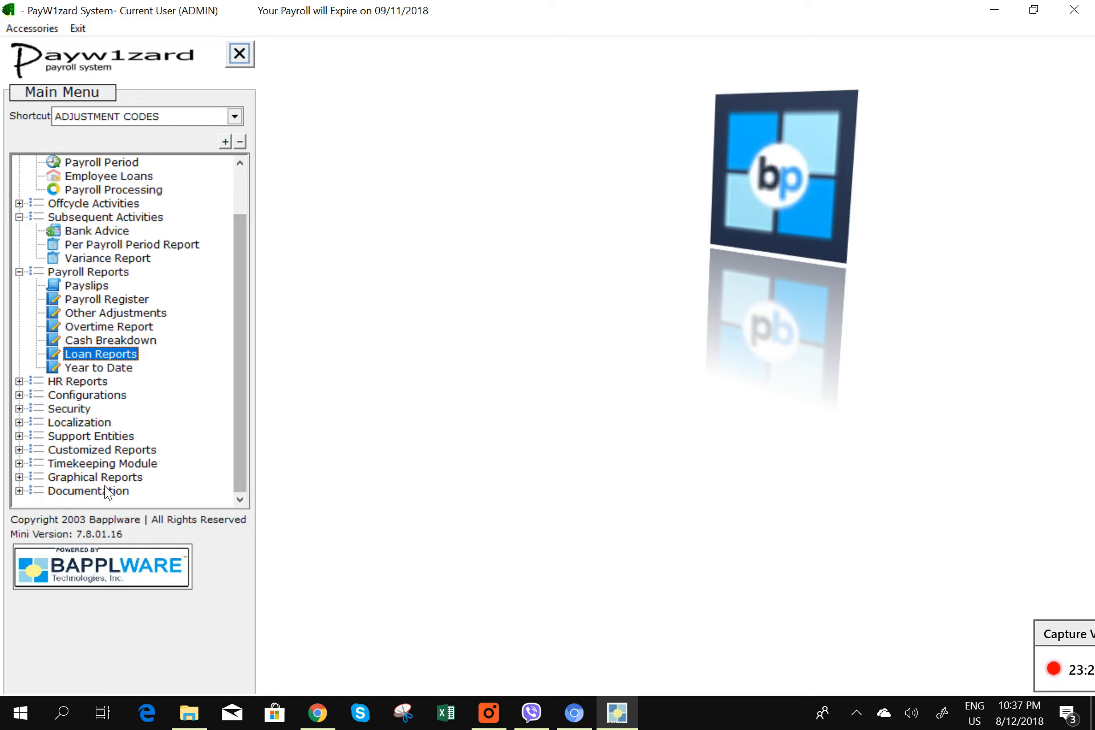
# - Expand Customized Reports > Philippines Customized Reports > Monthly Report in the main menu
pyautogui.click(20, 450)
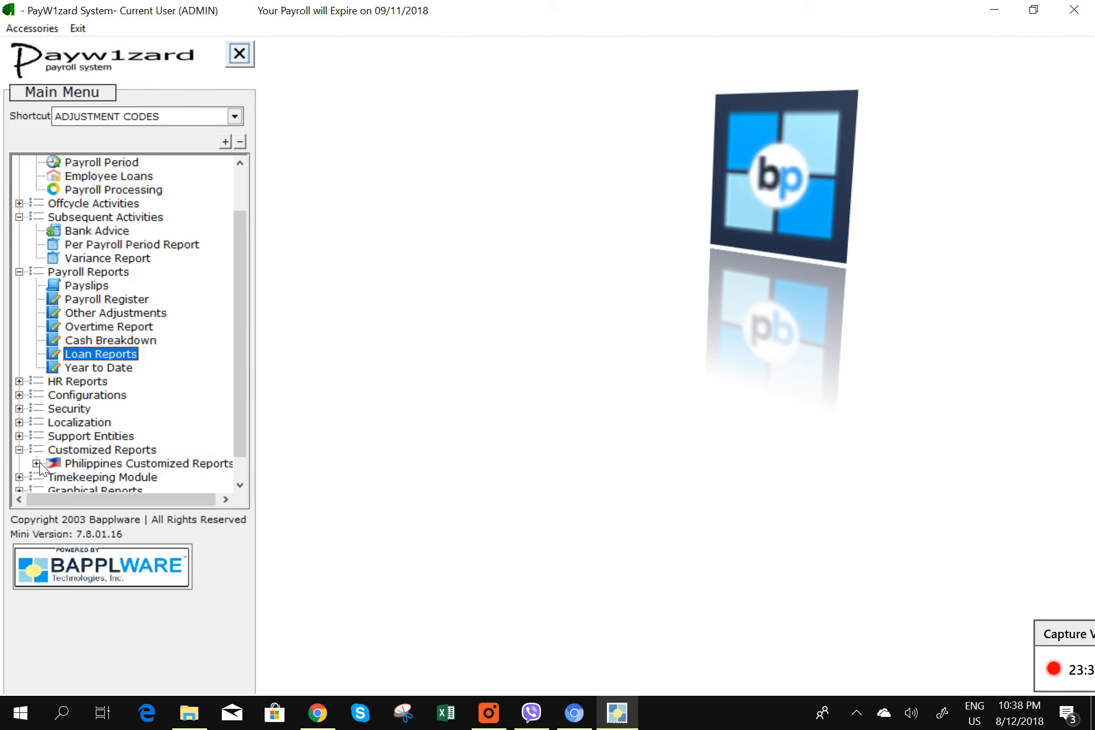
pyautogui.click(37, 463)
pyautogui.scroll(-1, 244, 445)
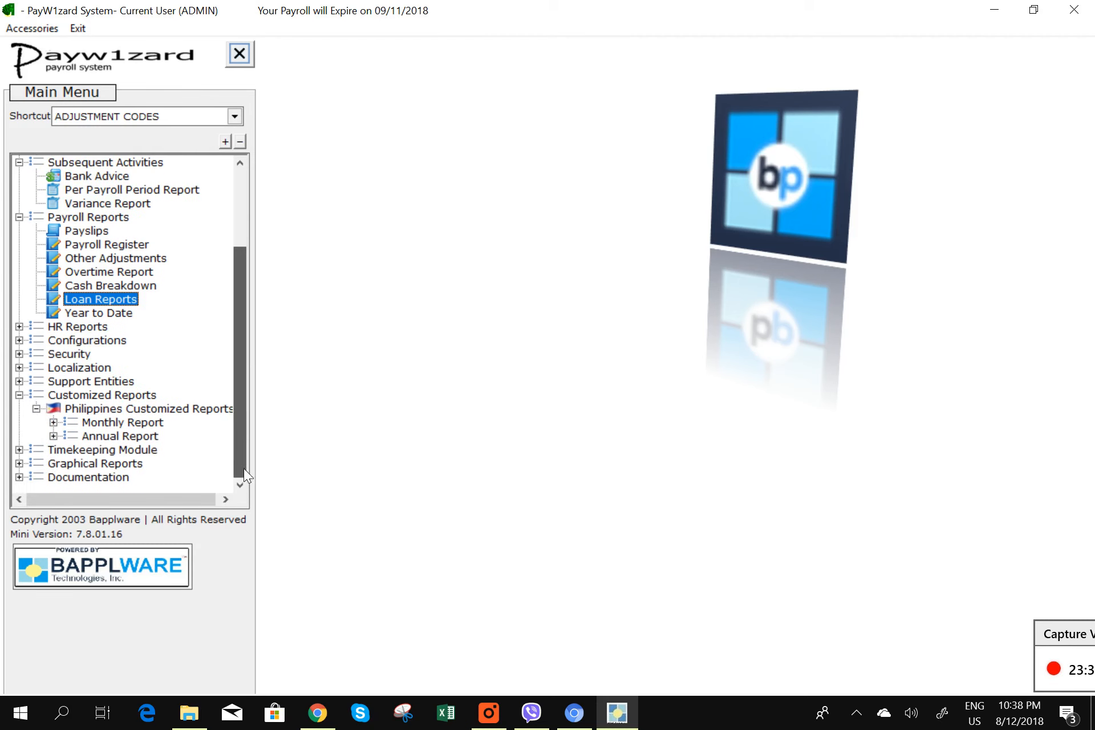
pyautogui.click(53, 422)
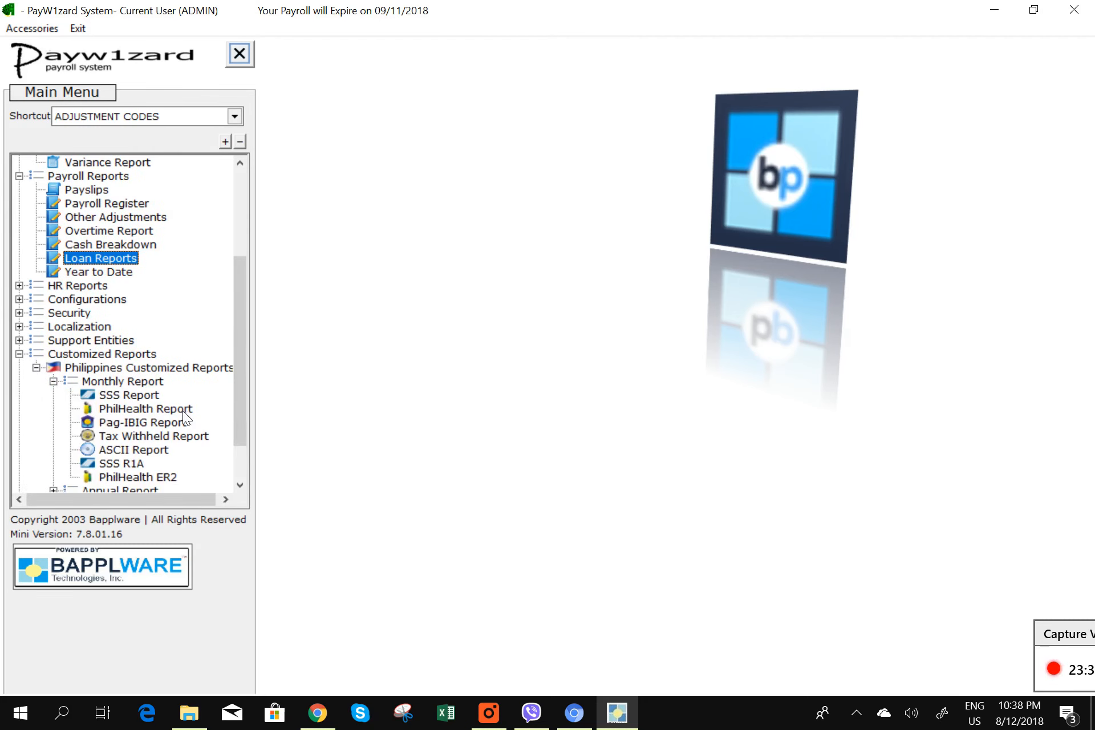
# - Generate a print preview of the SSS Report with last day of month 02/28/2018
pyautogui.doubleClick(141, 395)
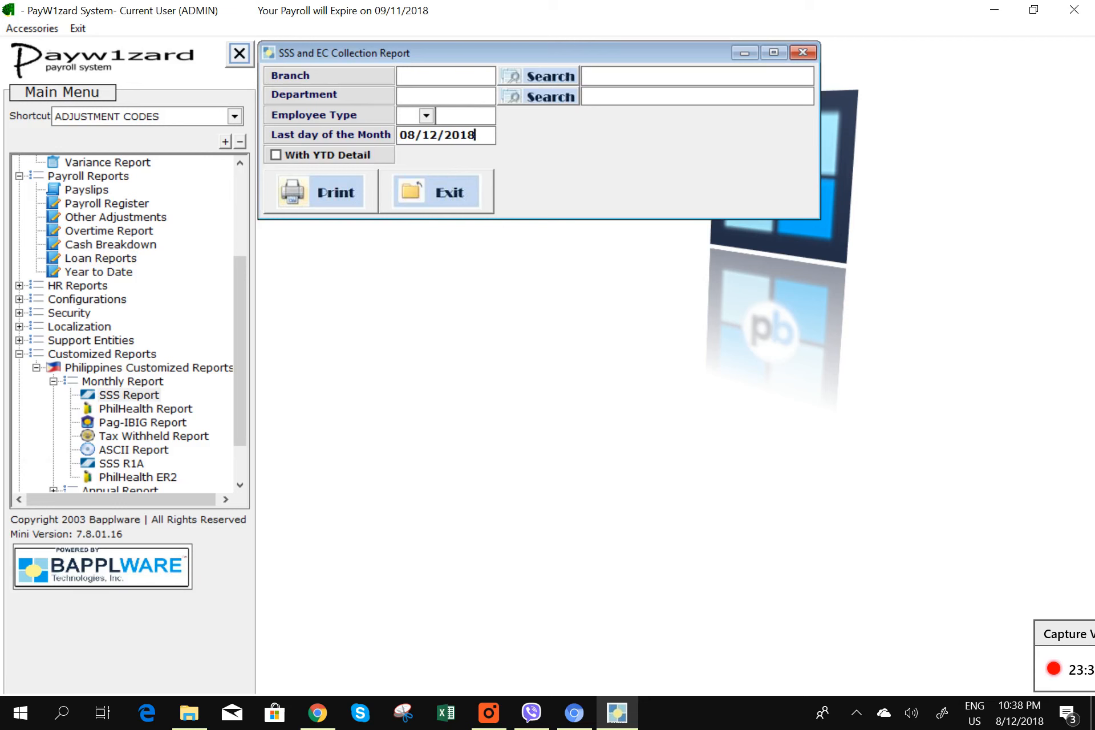
pyautogui.moveTo(478, 135); pyautogui.dragTo(297, 111)
pyautogui.write('02/28/2018')
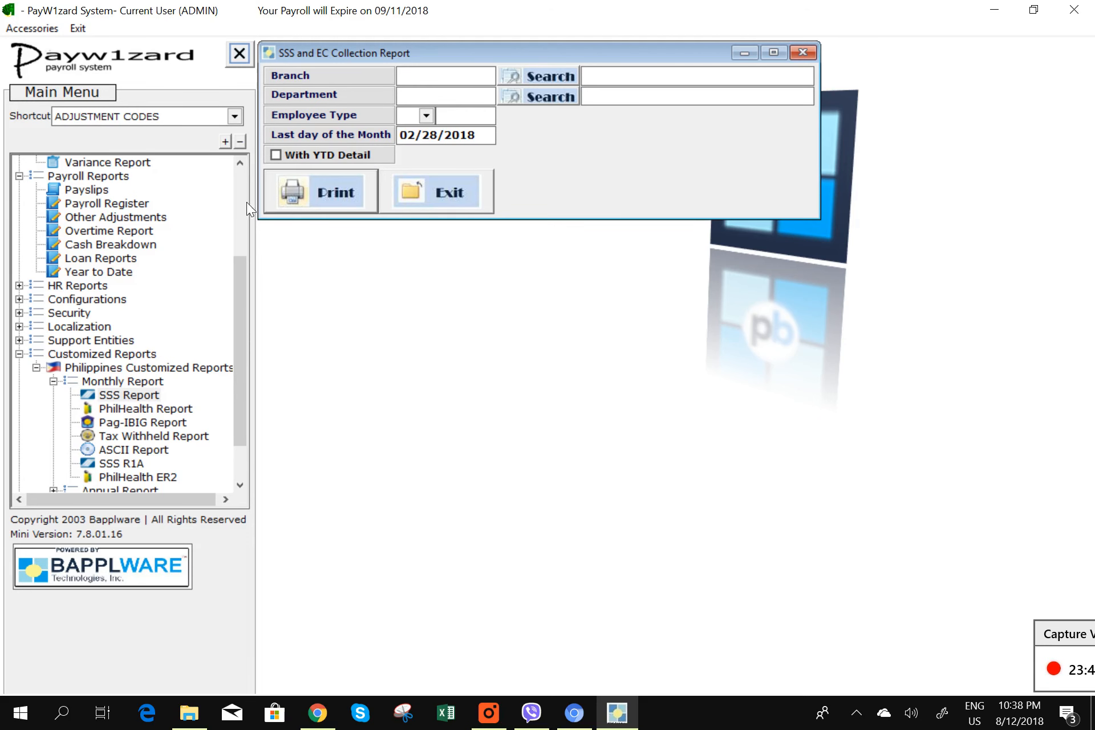
pyautogui.click(299, 197)
pyautogui.click(561, 402)
# - Review the SSS detailed and branch summary previews, totalling 177,210.00, then exit the report
pyautogui.scroll(-6, 707, 406)
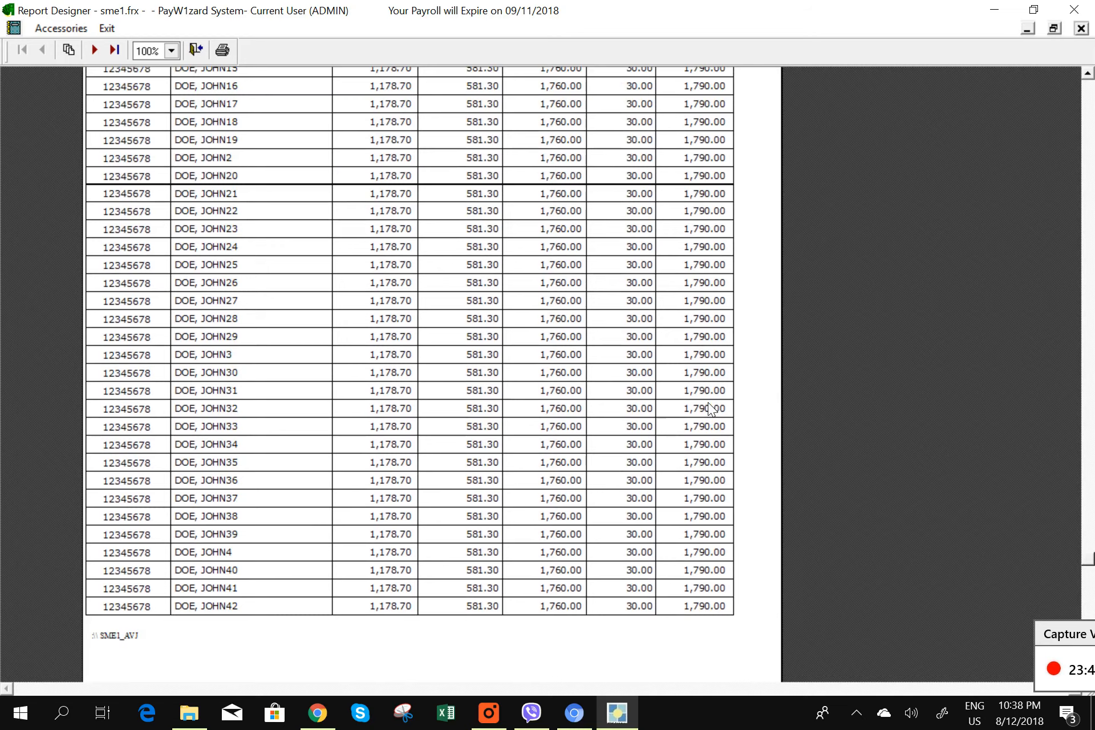
pyautogui.scroll(6, 707, 402)
pyautogui.click(1081, 28)
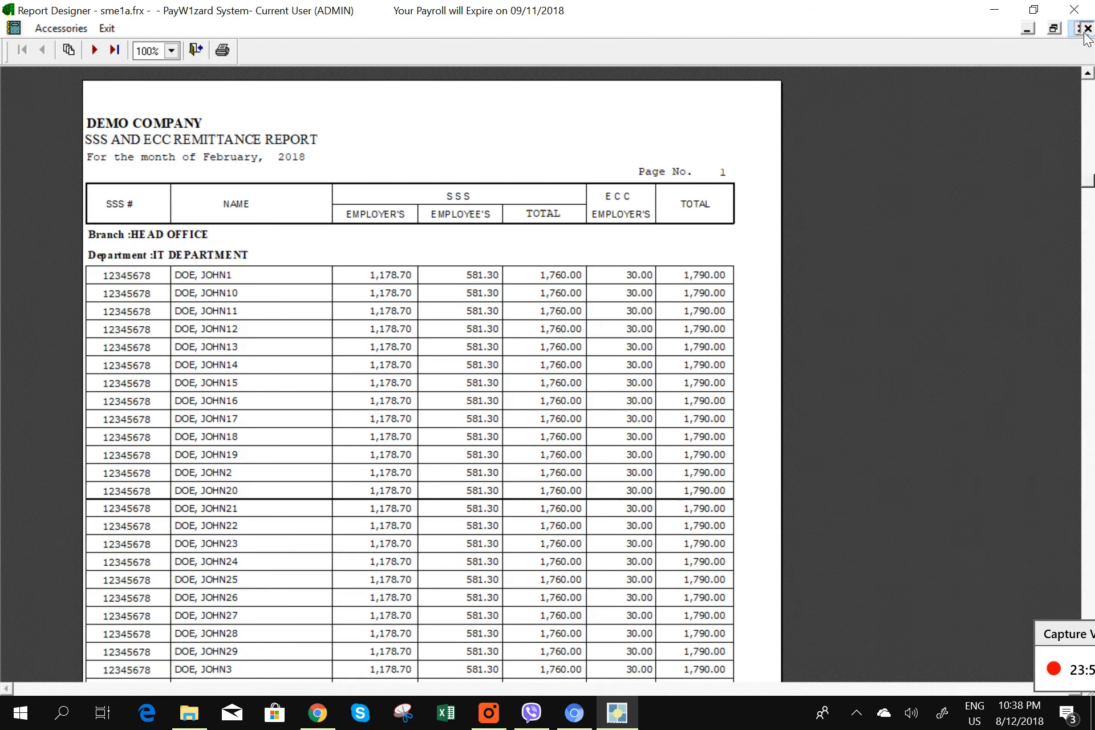
pyautogui.click(1084, 30)
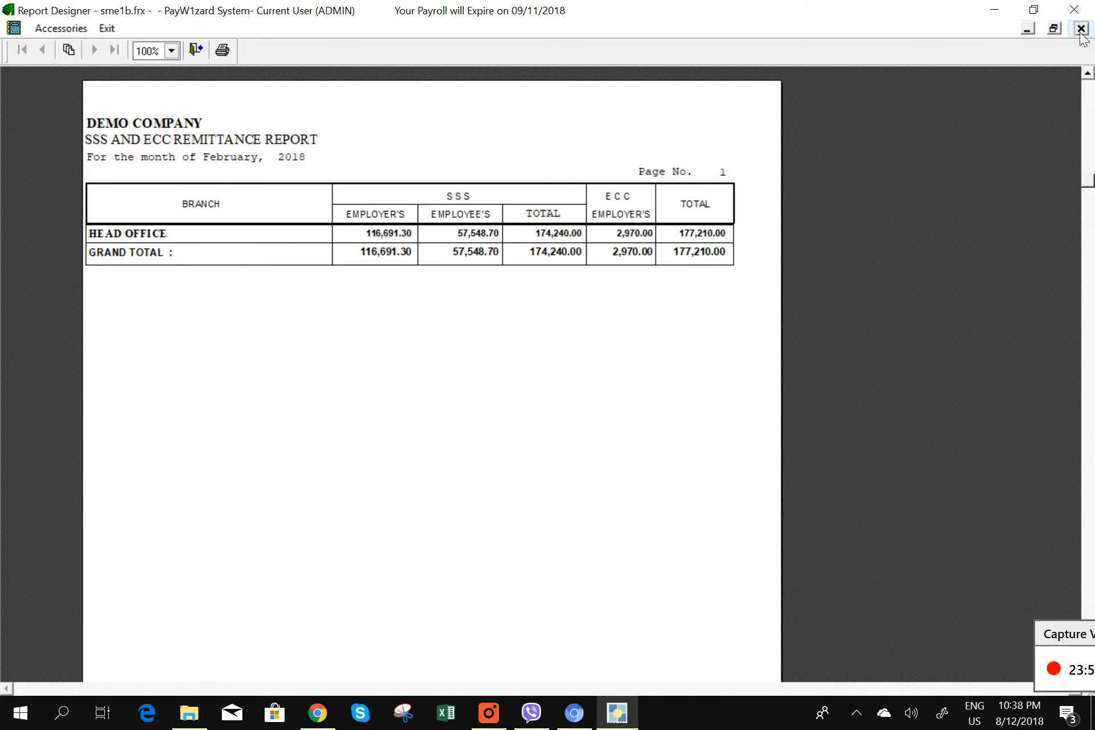
pyautogui.click(1081, 29)
pyautogui.click(444, 203)
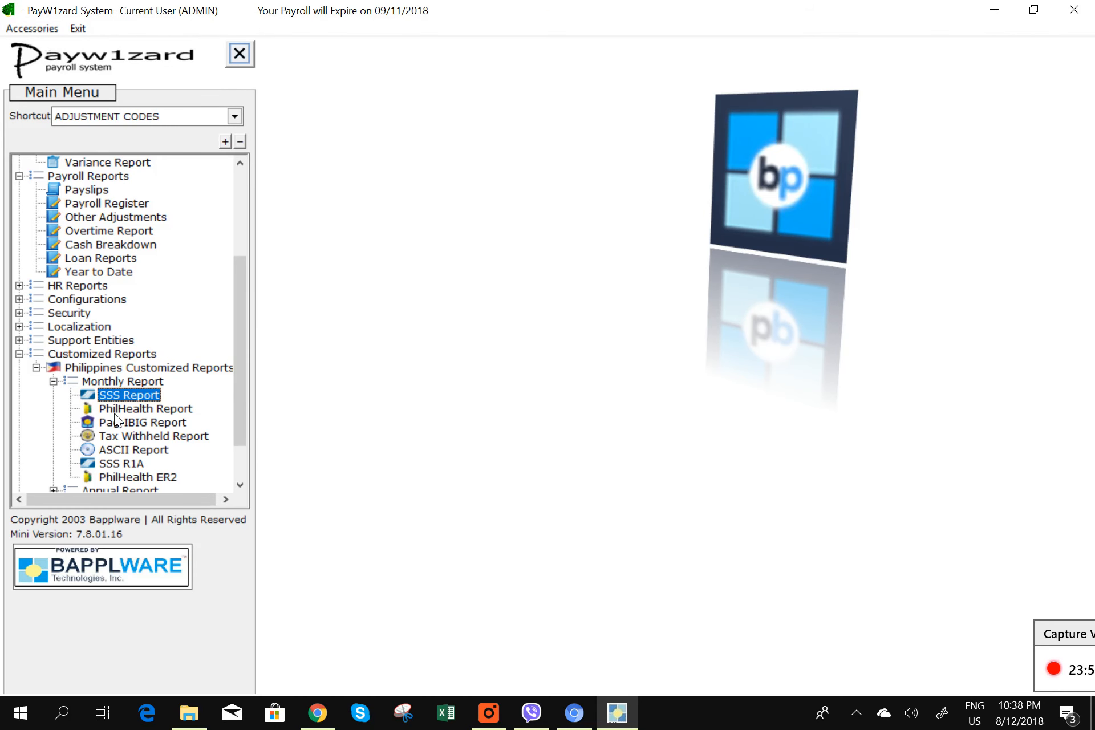
# - Generate a print preview of the PhilHealth Report with last day of month 02/28/2018
pyautogui.doubleClick(140, 409)
pyautogui.moveTo(484, 136); pyautogui.dragTo(377, 127)
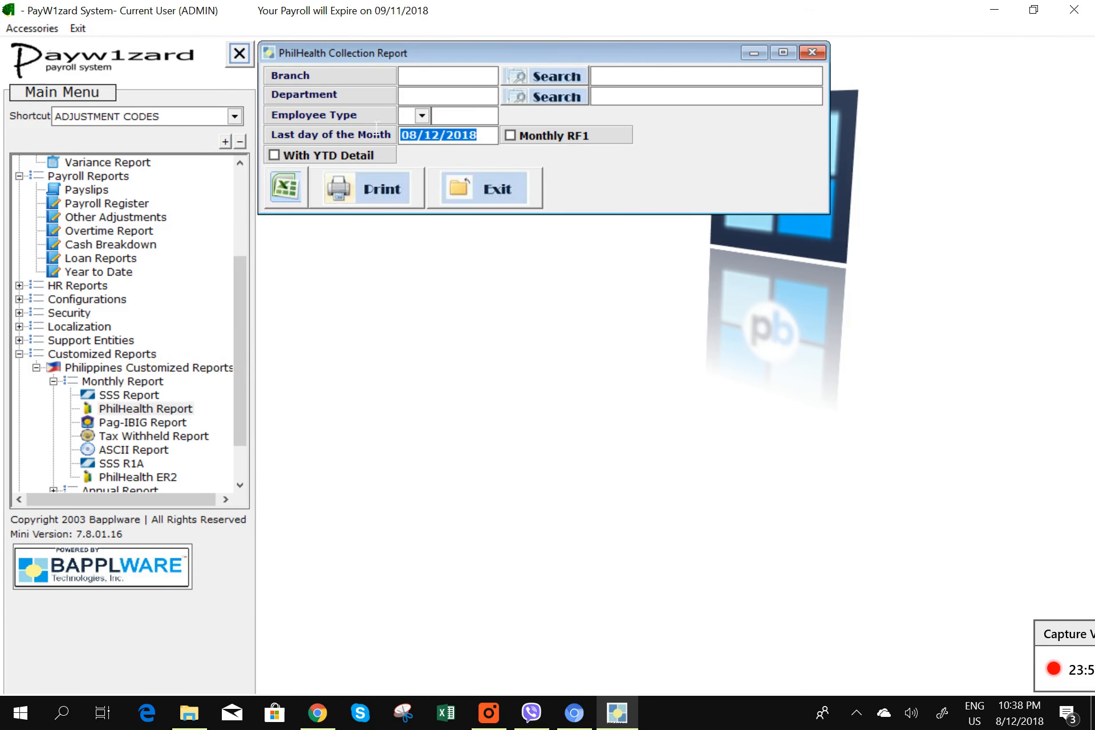
pyautogui.write('02/')
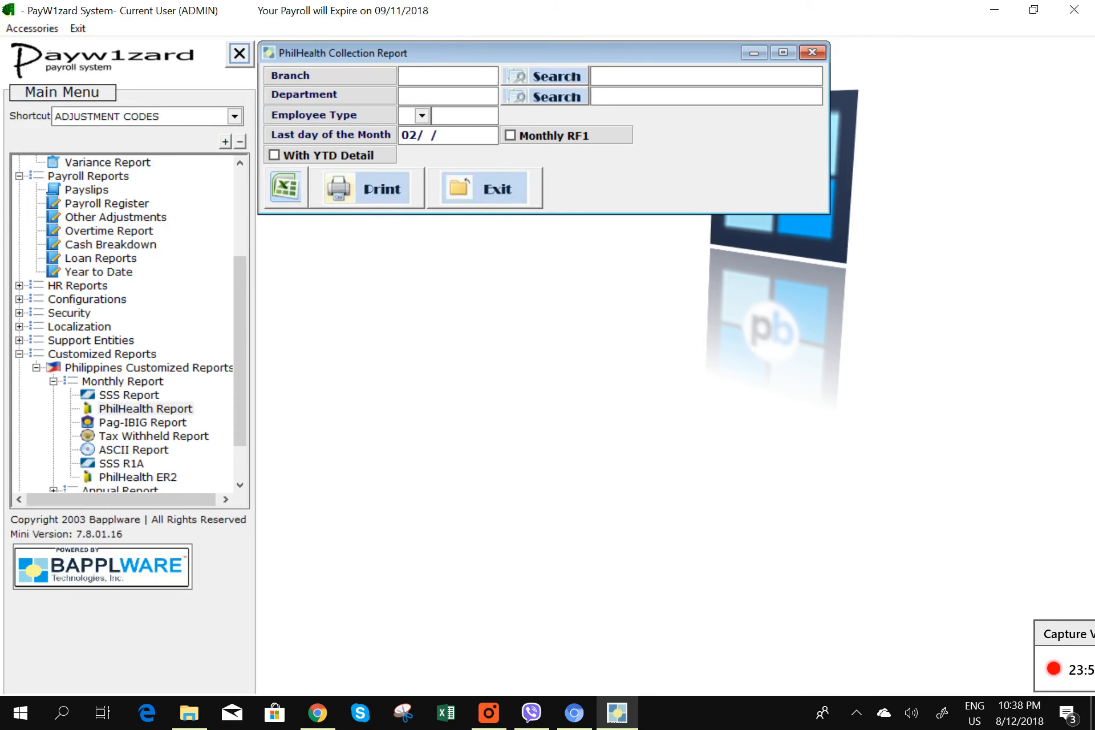
pyautogui.write('28/2018')
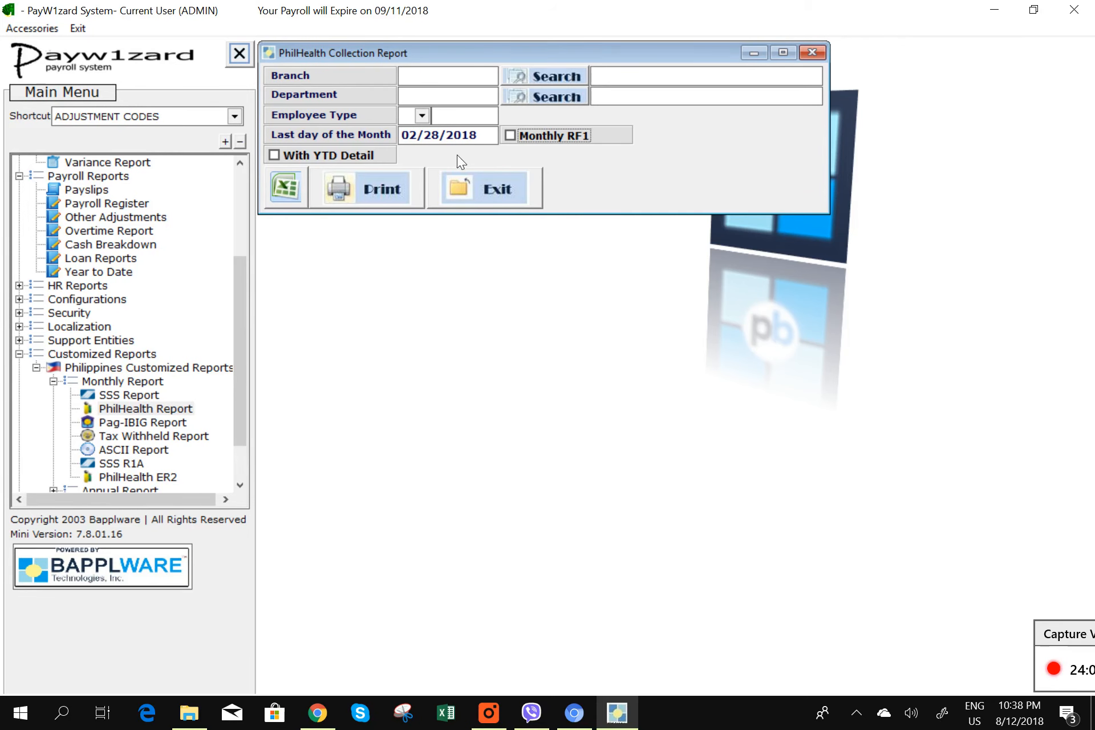
pyautogui.click(393, 183)
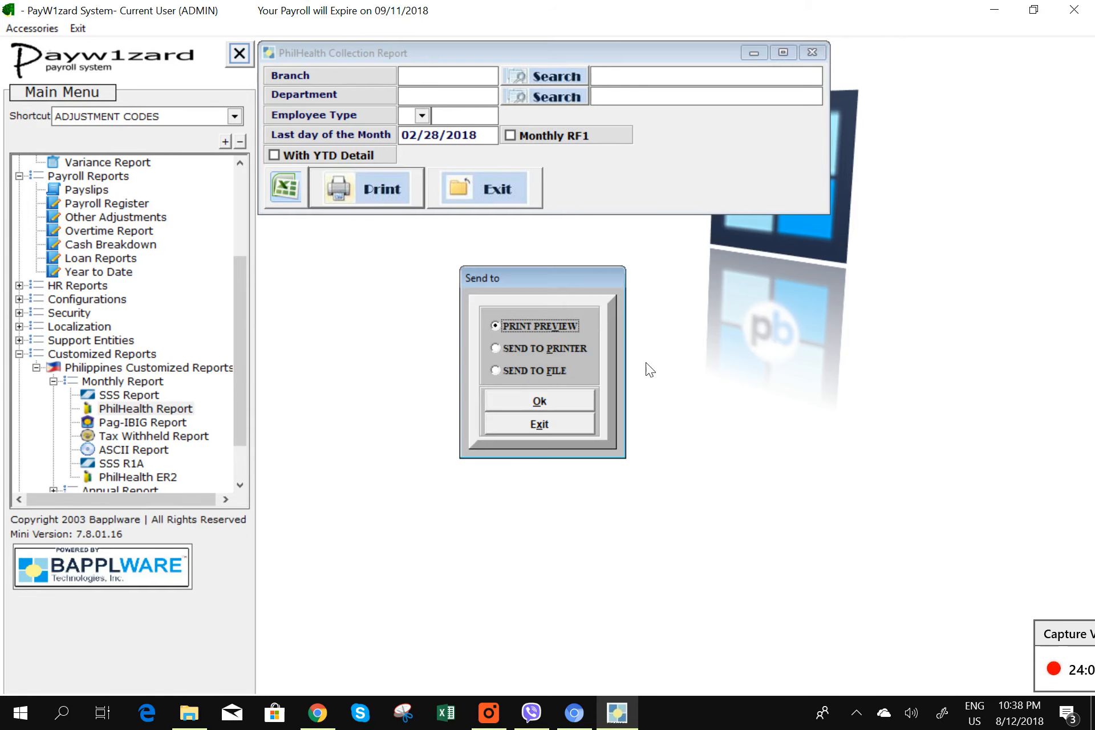
pyautogui.click(579, 399)
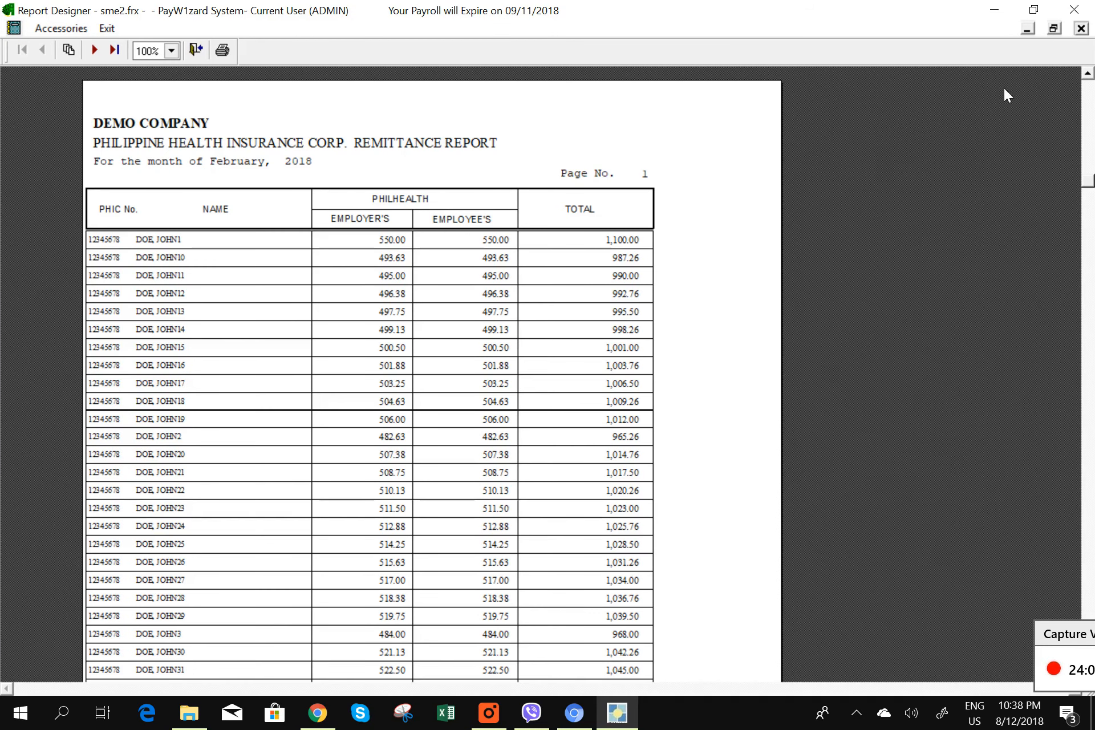
# - Step through the department-grouped and branch summary previews, grand total 105,531.50, then exit
pyautogui.click(1081, 27)
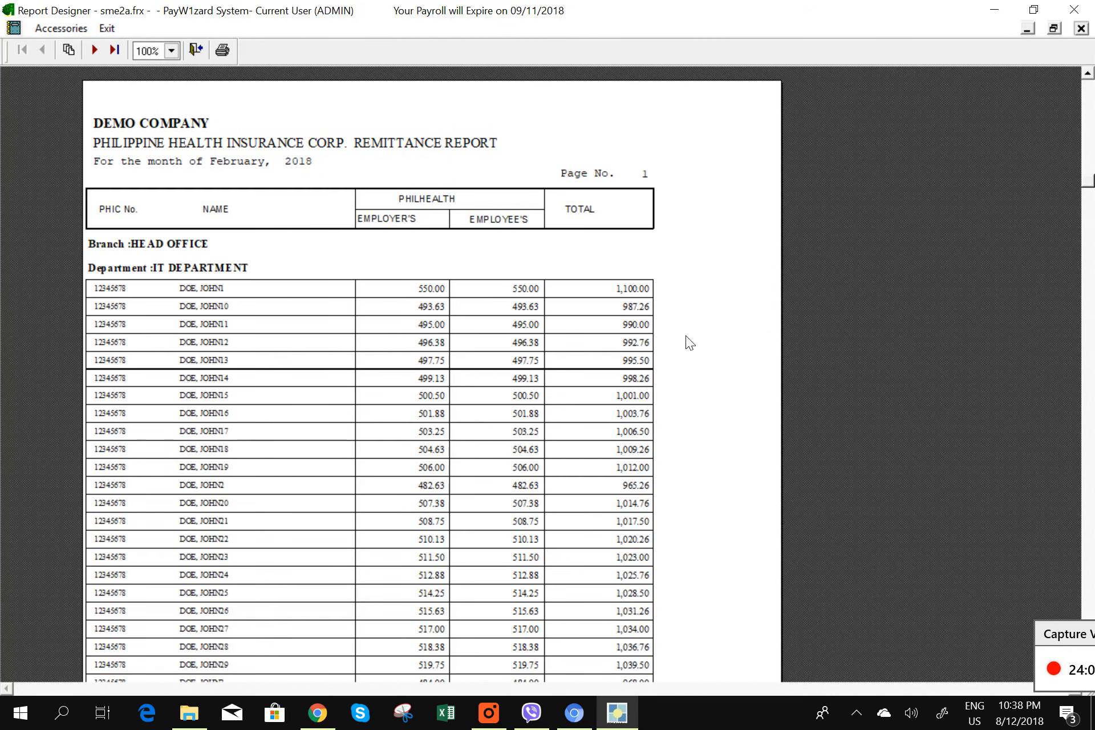
pyautogui.click(1080, 28)
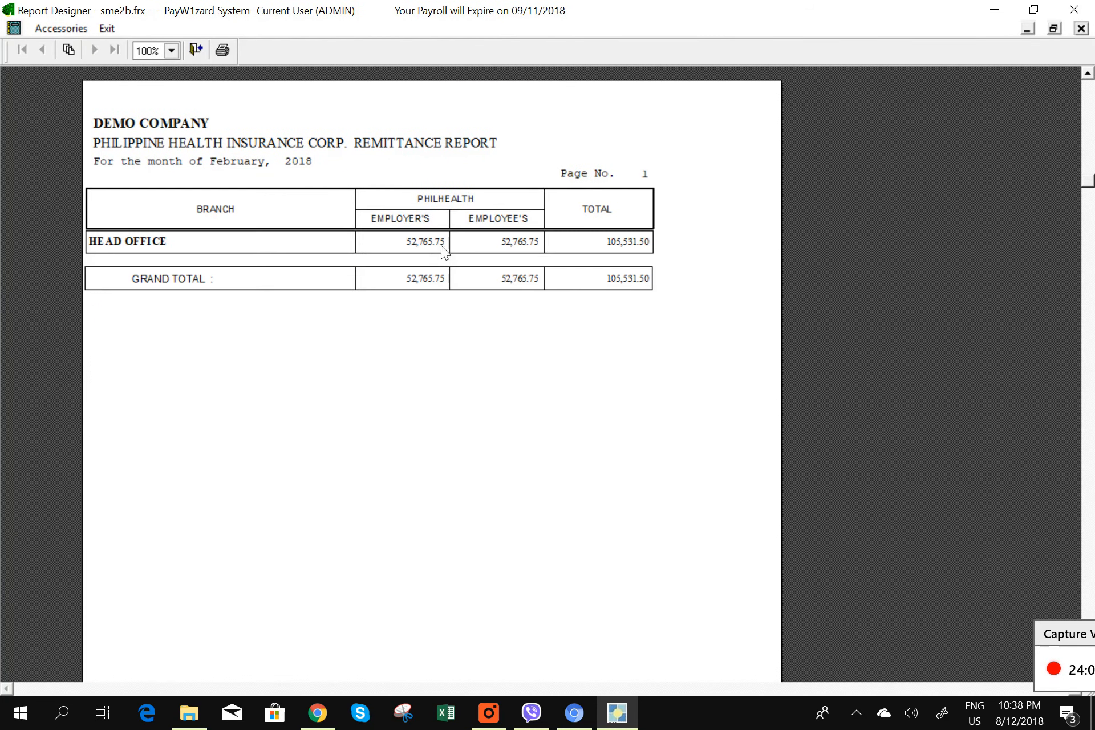
pyautogui.click(1087, 29)
pyautogui.click(532, 197)
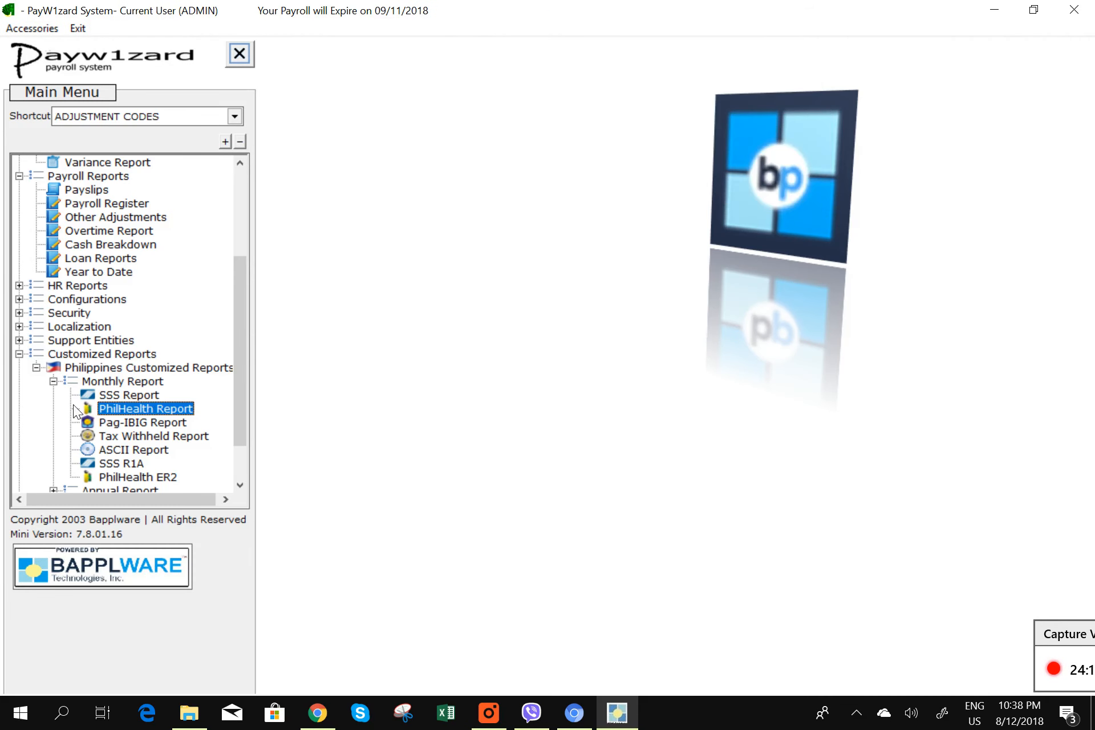
# - Preview the Pag-IBIG M1-1 contributions remittance form for 02/28/2018, showing 200.00 per employee
pyautogui.doubleClick(139, 423)
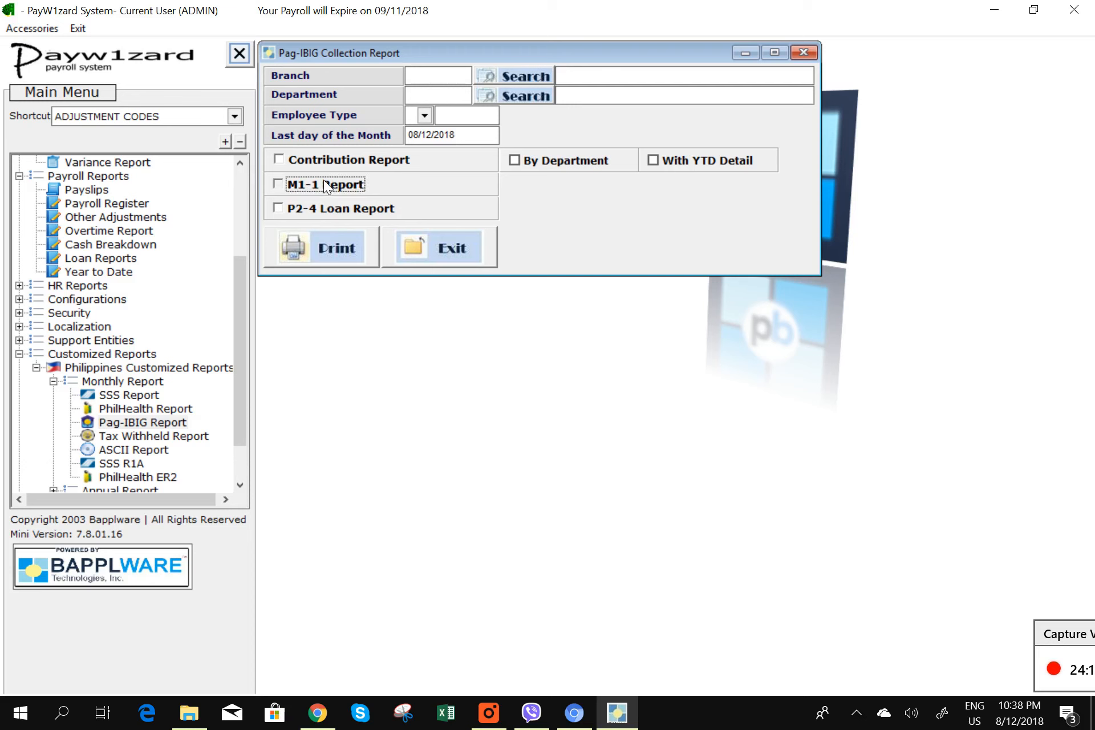
pyautogui.moveTo(458, 136); pyautogui.dragTo(293, 121)
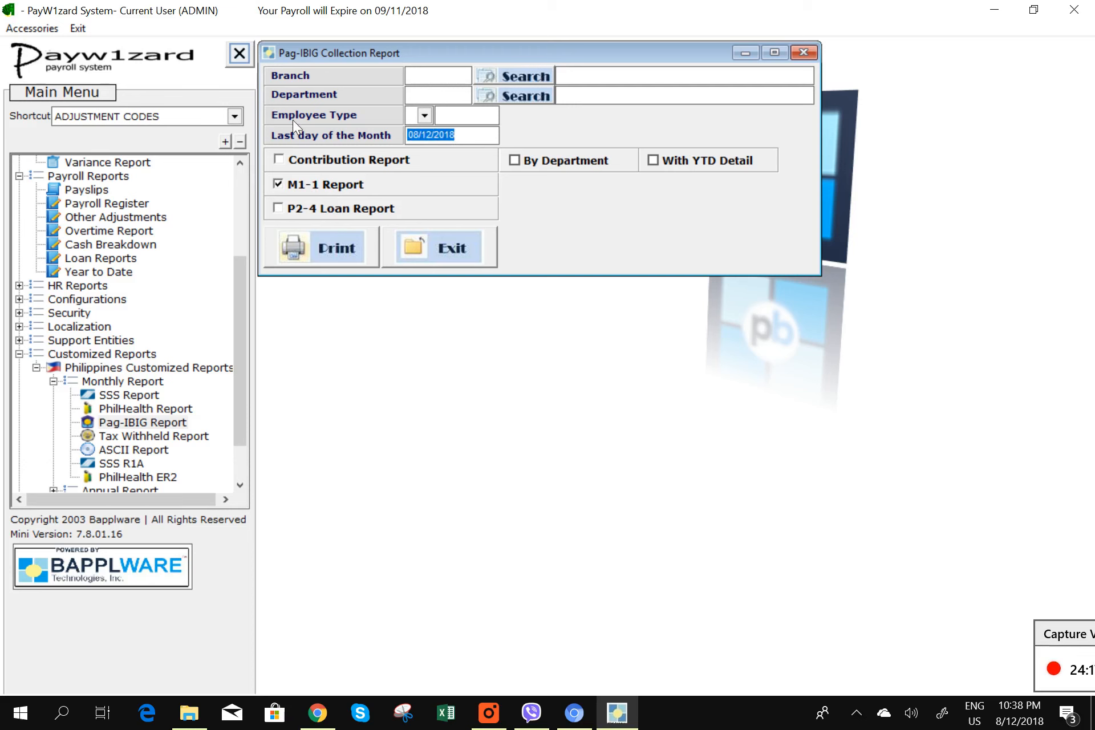
pyautogui.write('02/28/2018')
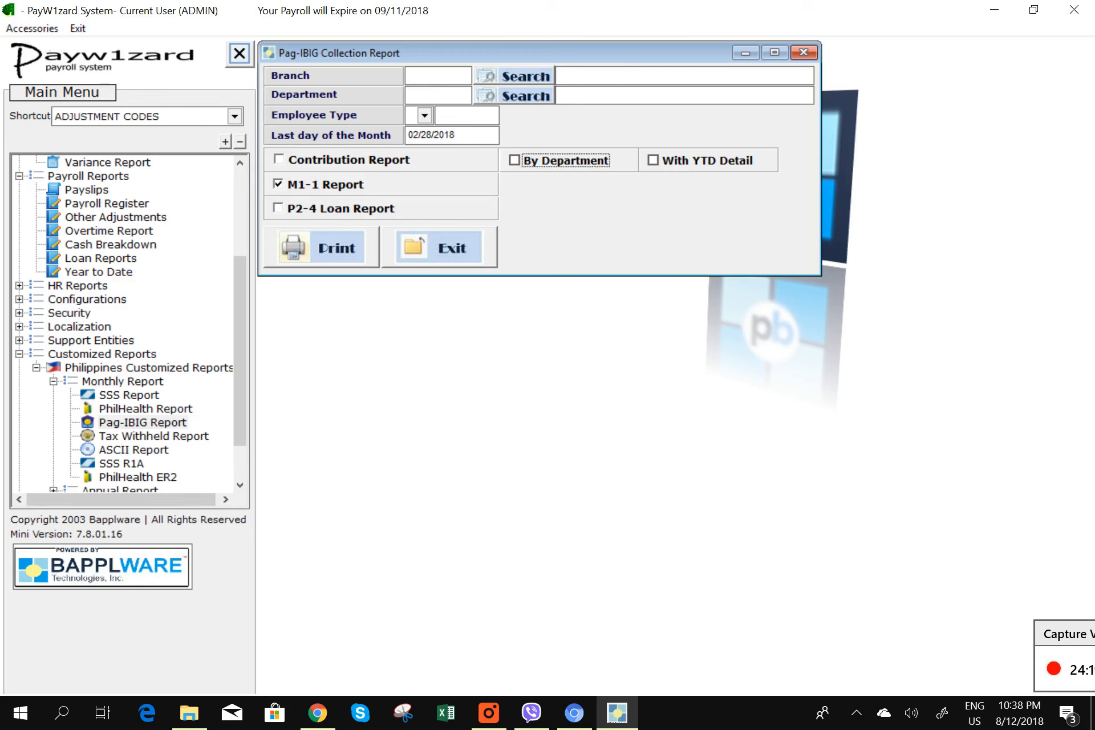
pyautogui.click(343, 250)
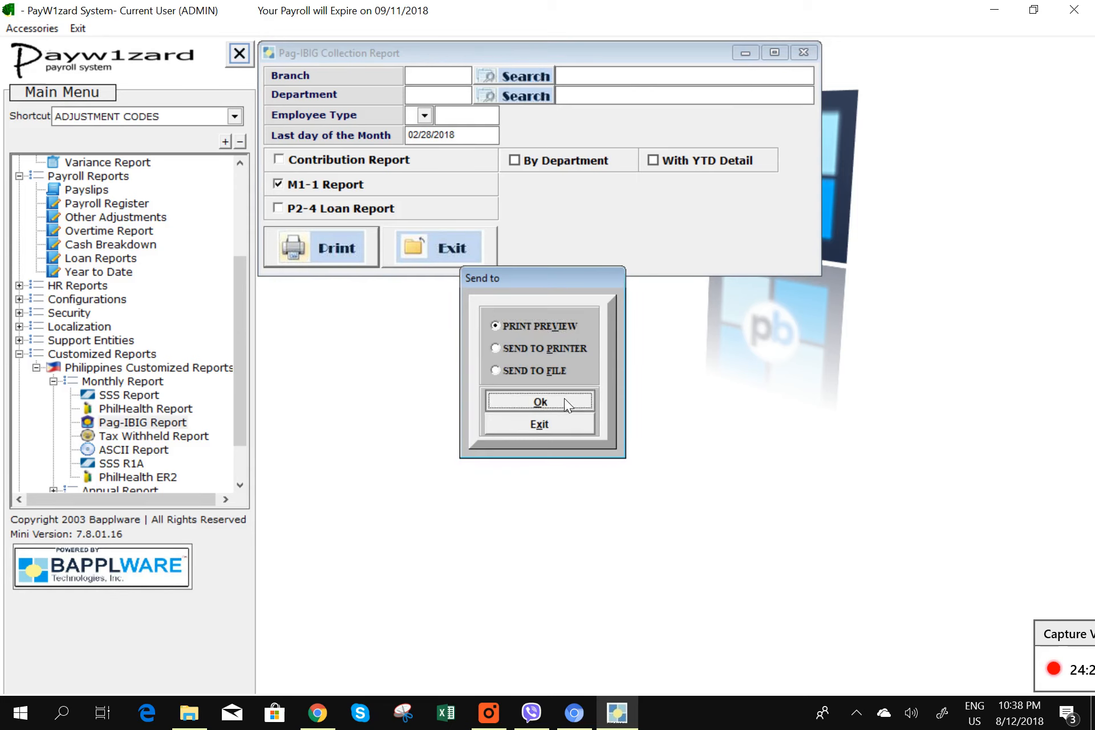
pyautogui.click(564, 398)
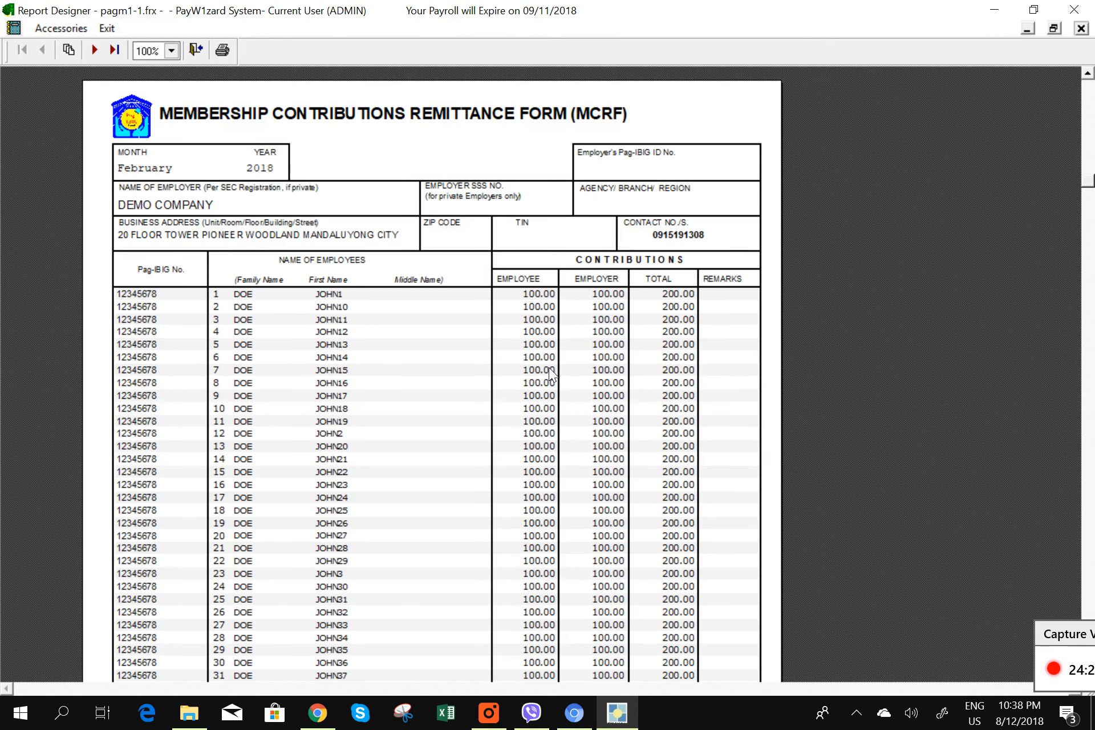
pyautogui.scroll(-3, 550, 365)
pyautogui.scroll(3, 550, 368)
pyautogui.click(1082, 30)
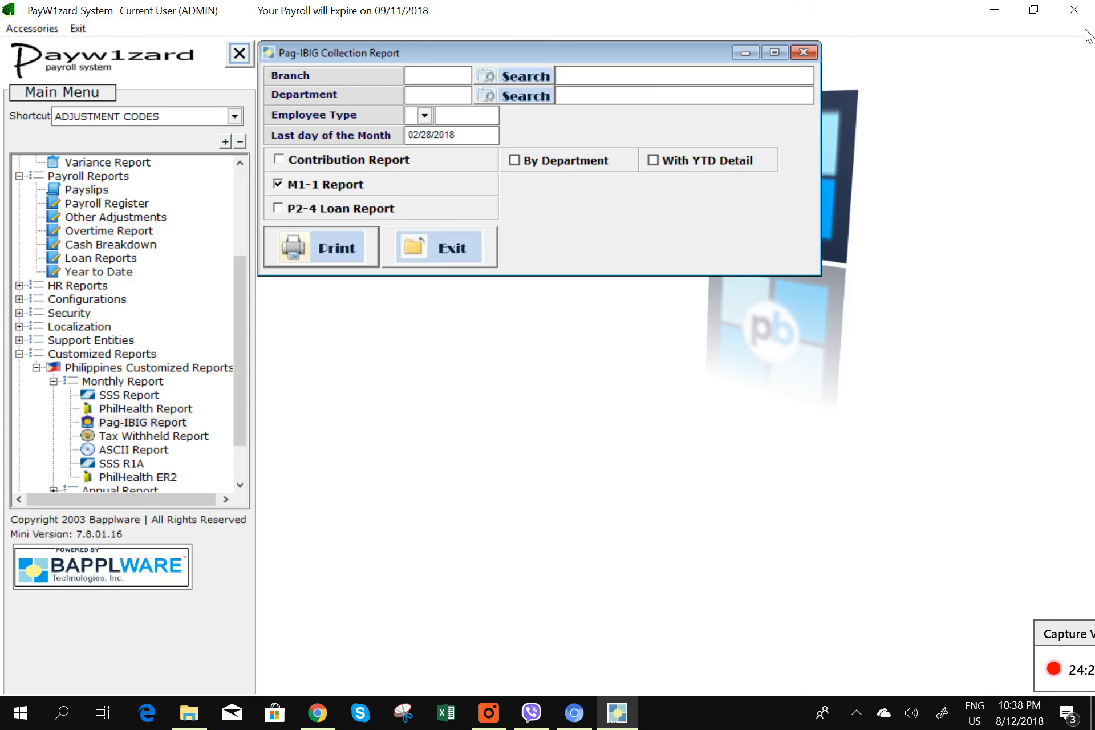
# - Run the P2-4 Loan Report instead of M1-1, then close the Pag-IBIG report settings
pyautogui.click(288, 205)
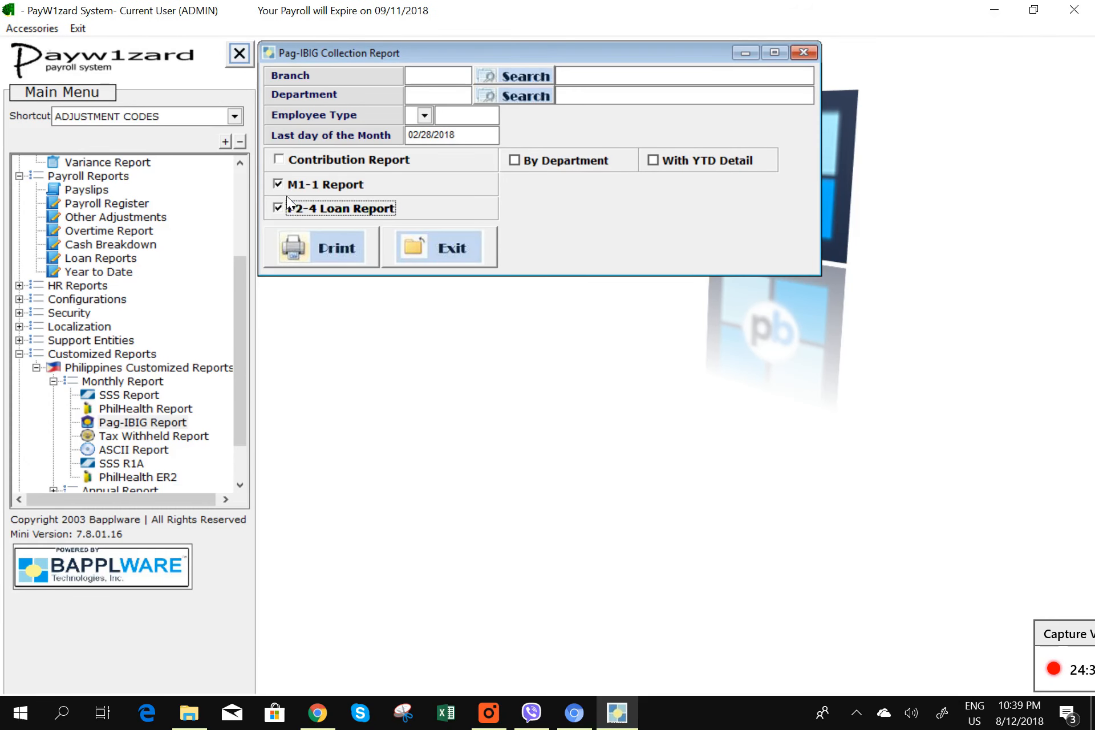
pyautogui.click(293, 184)
pyautogui.click(343, 261)
pyautogui.click(572, 401)
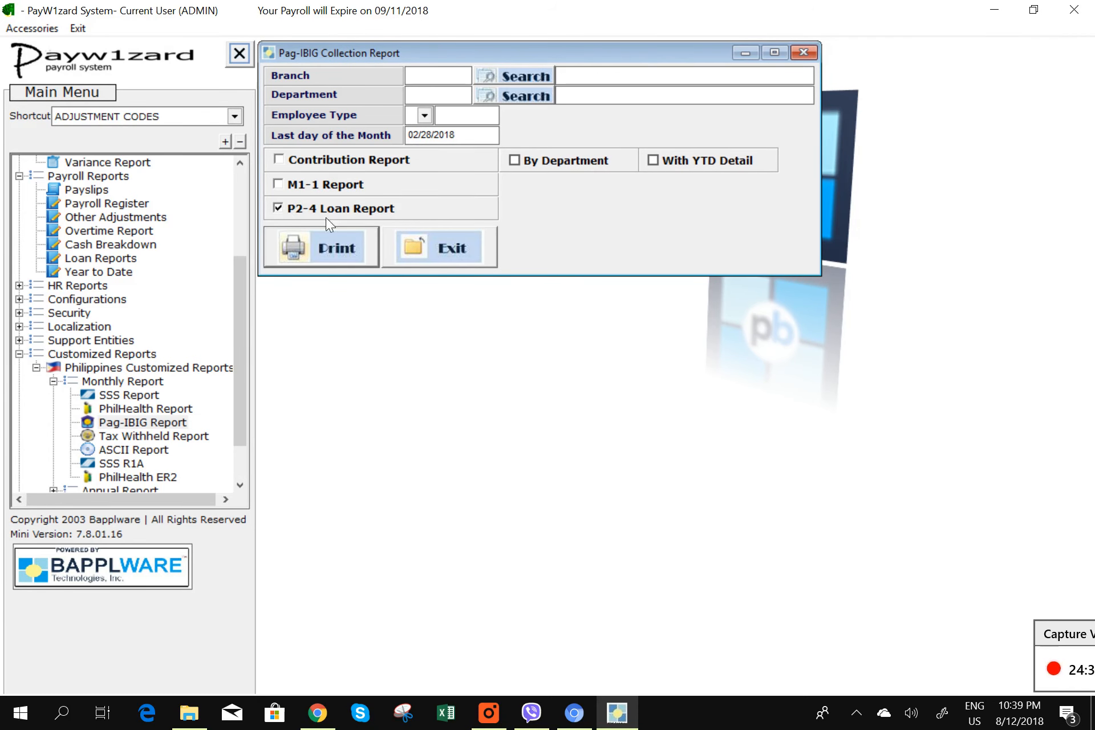
pyautogui.click(423, 240)
pyautogui.click(155, 437)
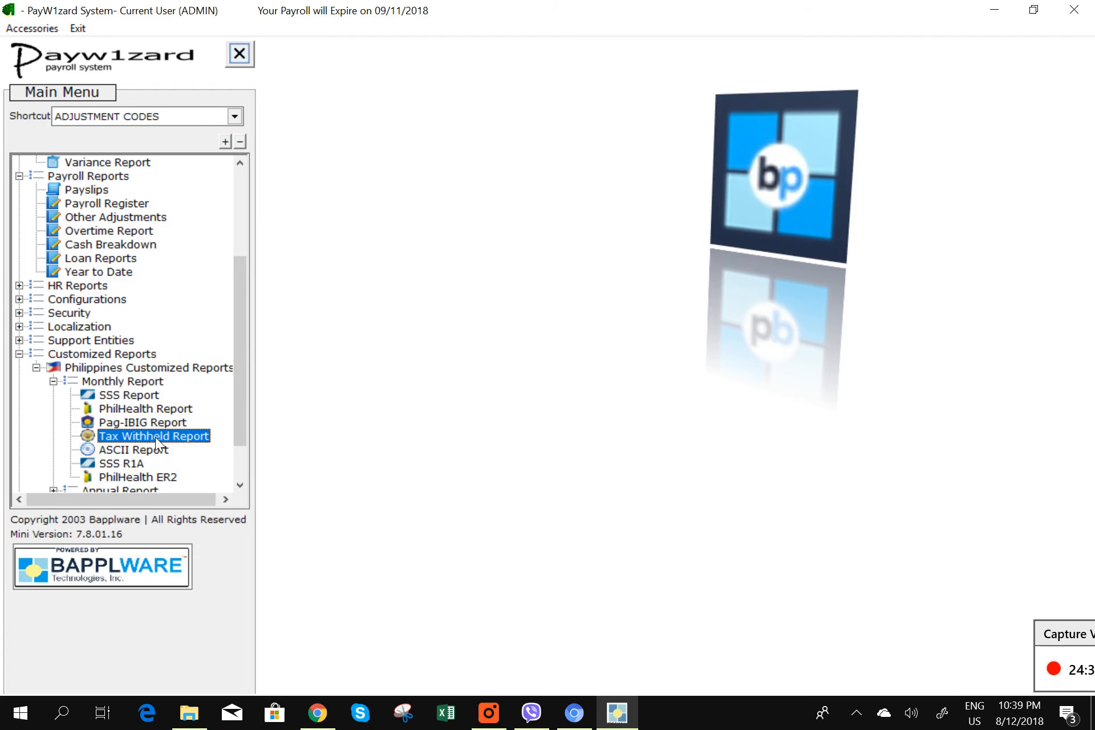
# - Set the withholding tax report's month-end to 02/28/2018 and tick 1601-C, exiting its details form
pyautogui.doubleClick(155, 437)
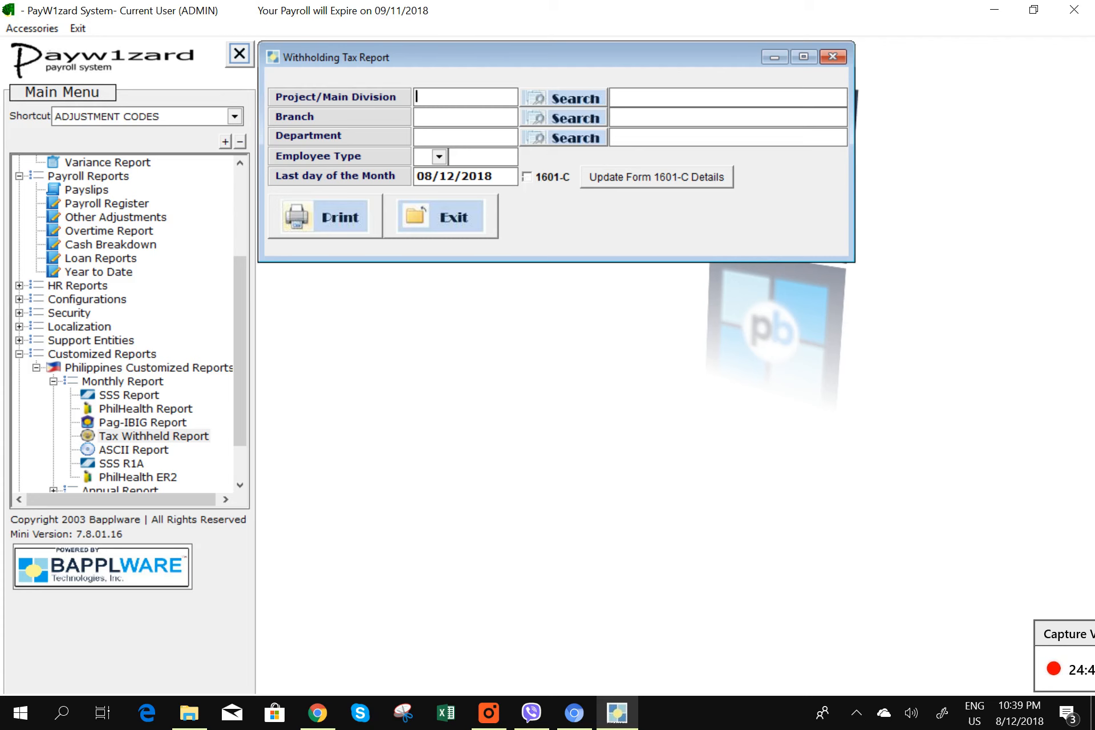
pyautogui.click(484, 176)
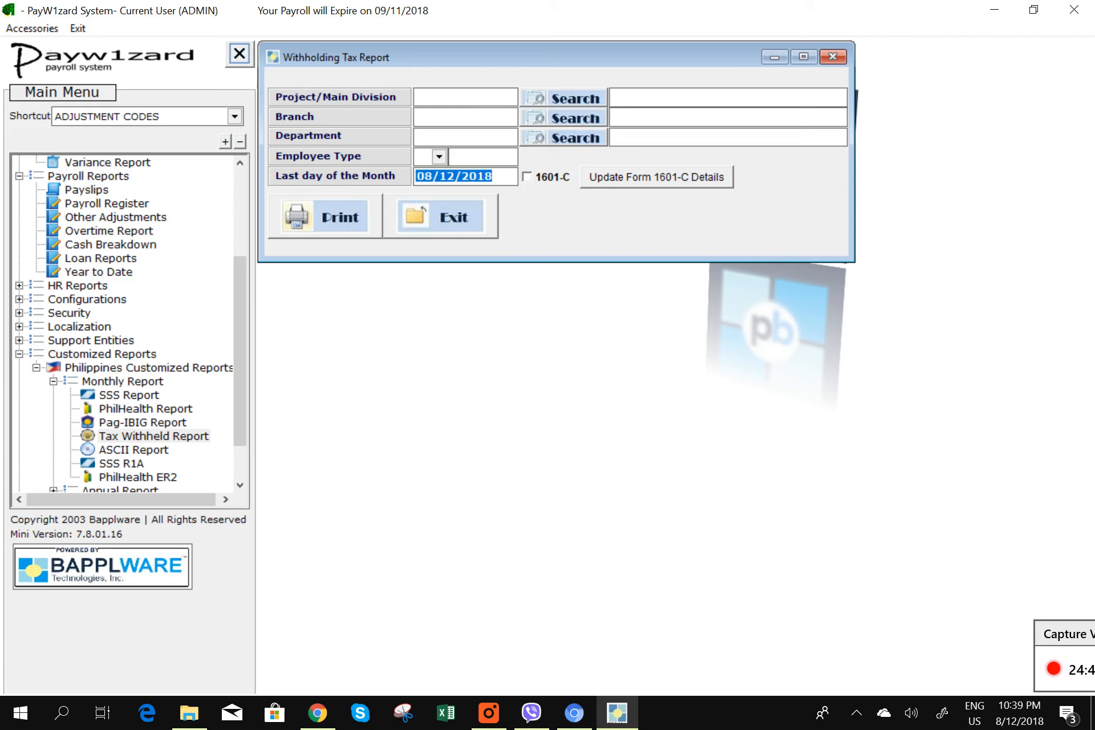
pyautogui.write('02282018')
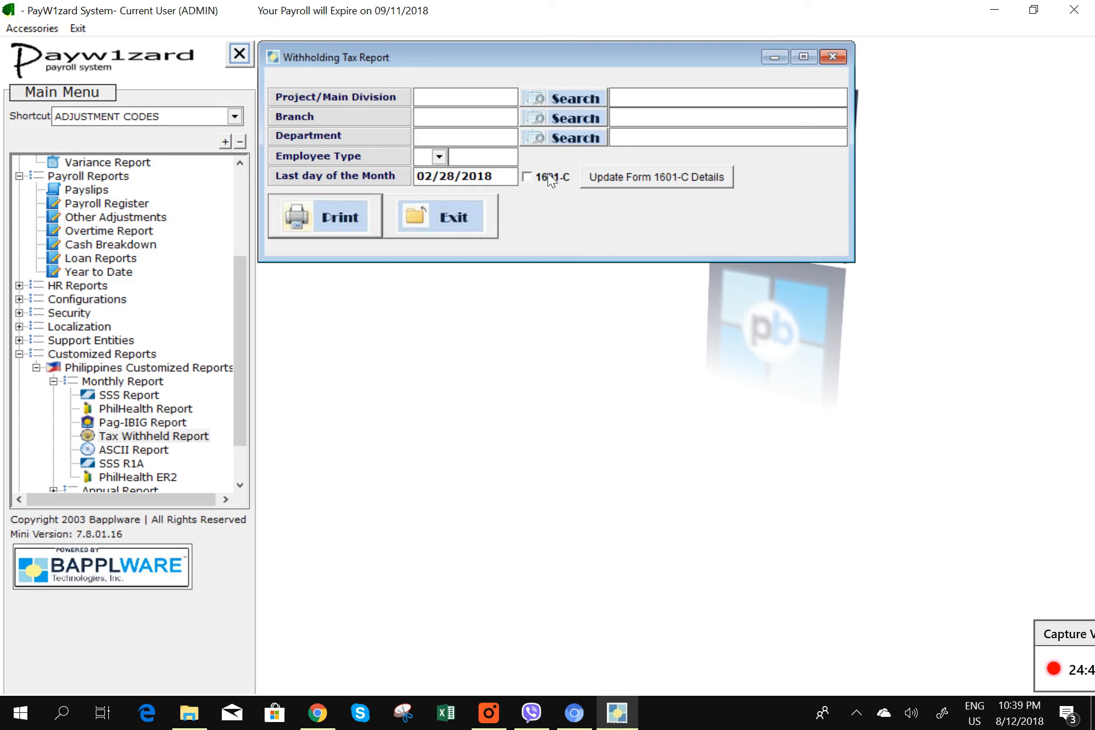
pyautogui.click(524, 178)
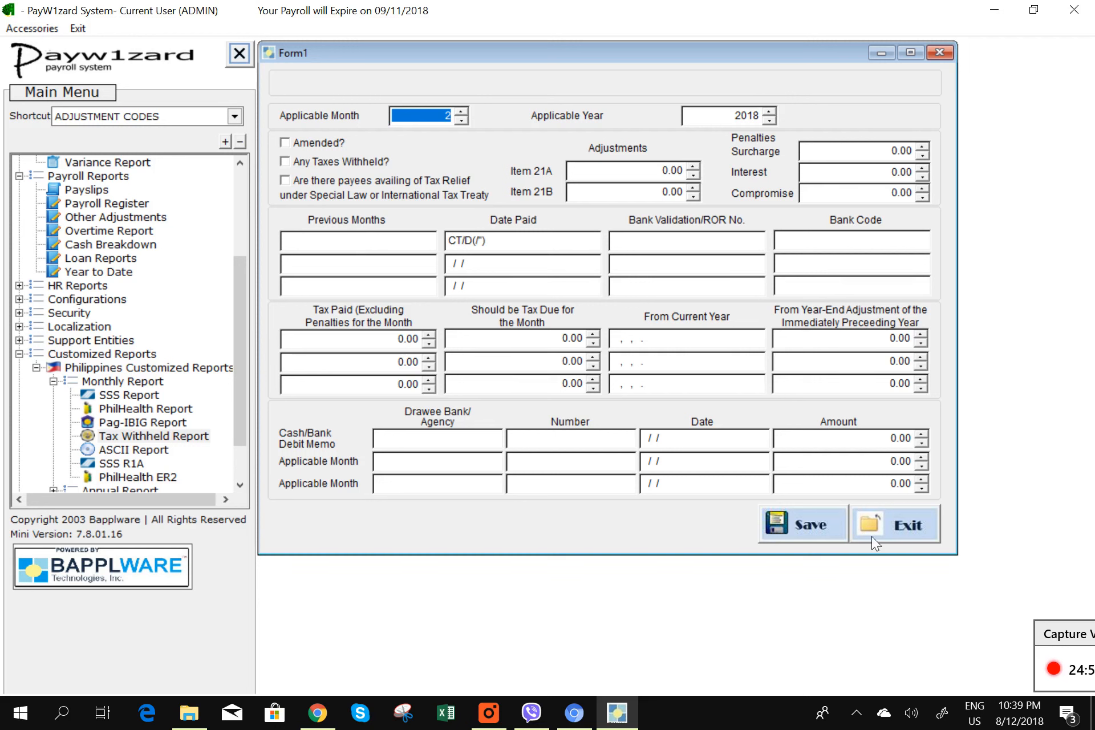
pyautogui.click(894, 532)
pyautogui.click(538, 412)
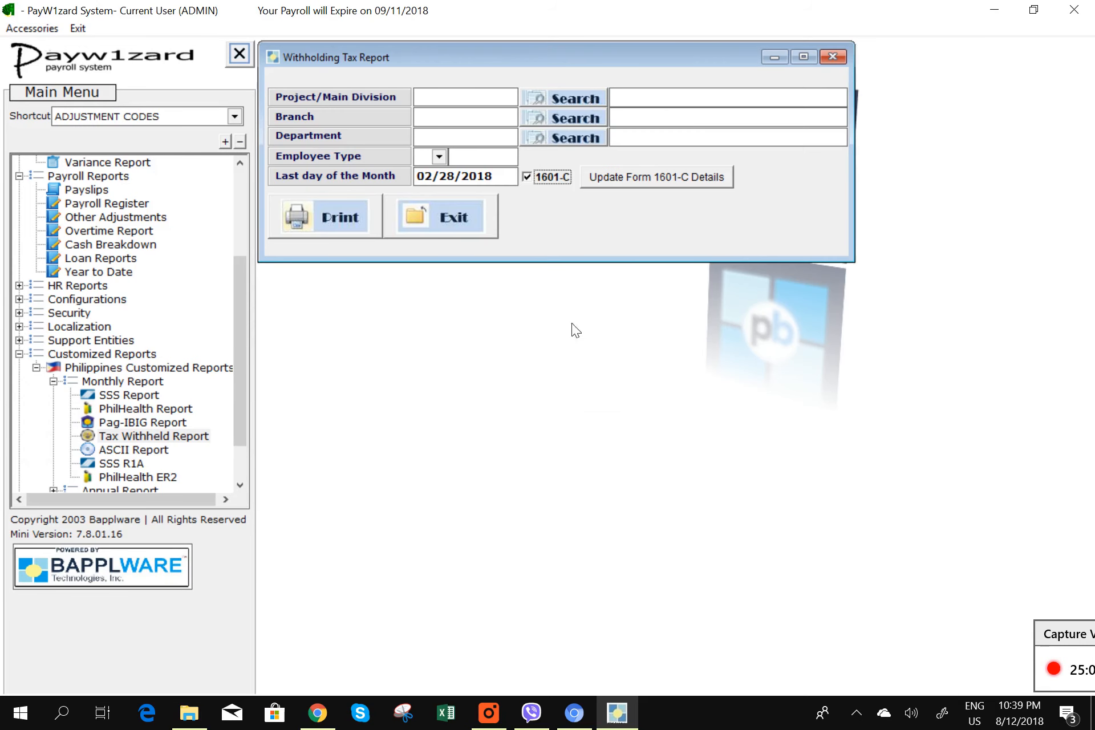
# - Print-preview the 1601-C return showing 663,323.79 still due, then close it and exit
pyautogui.click(352, 219)
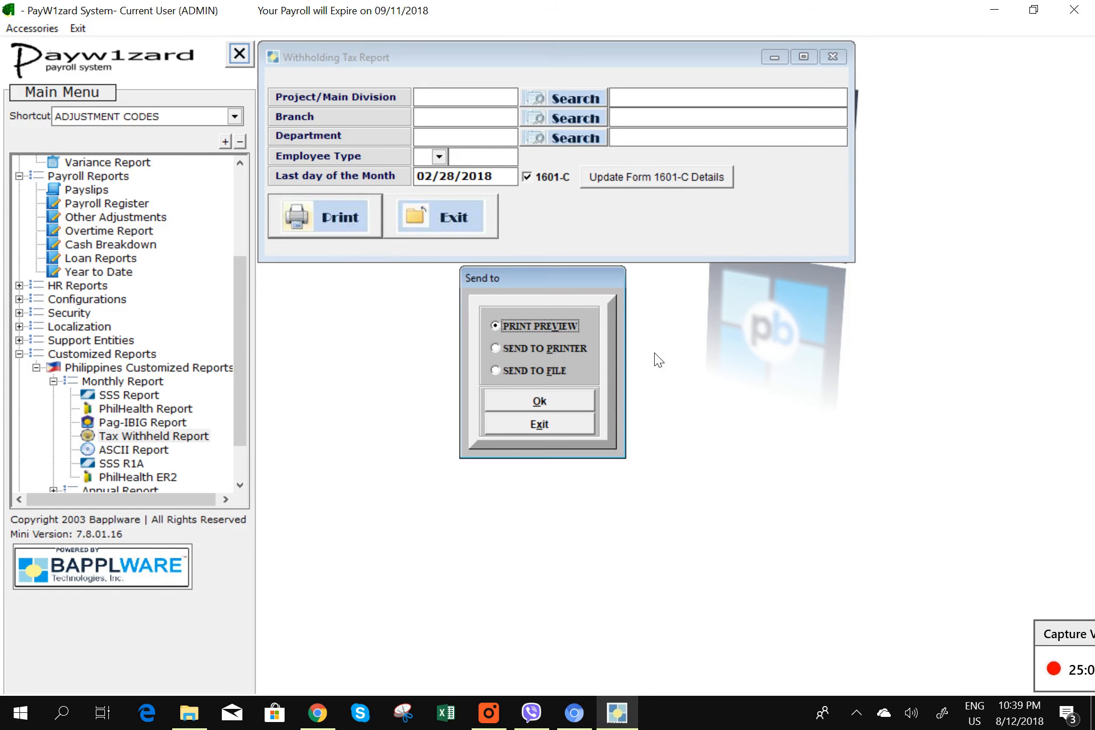
pyautogui.click(576, 399)
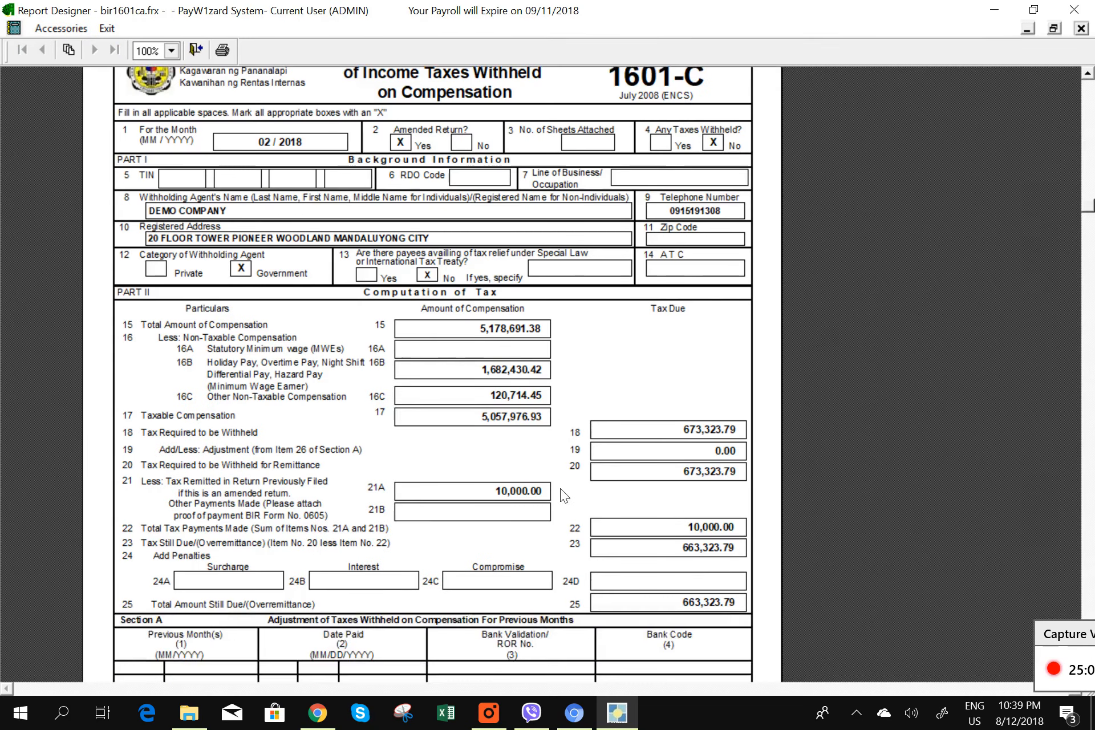
pyautogui.scroll(1, 560, 485)
pyautogui.scroll(-2, 545, 522)
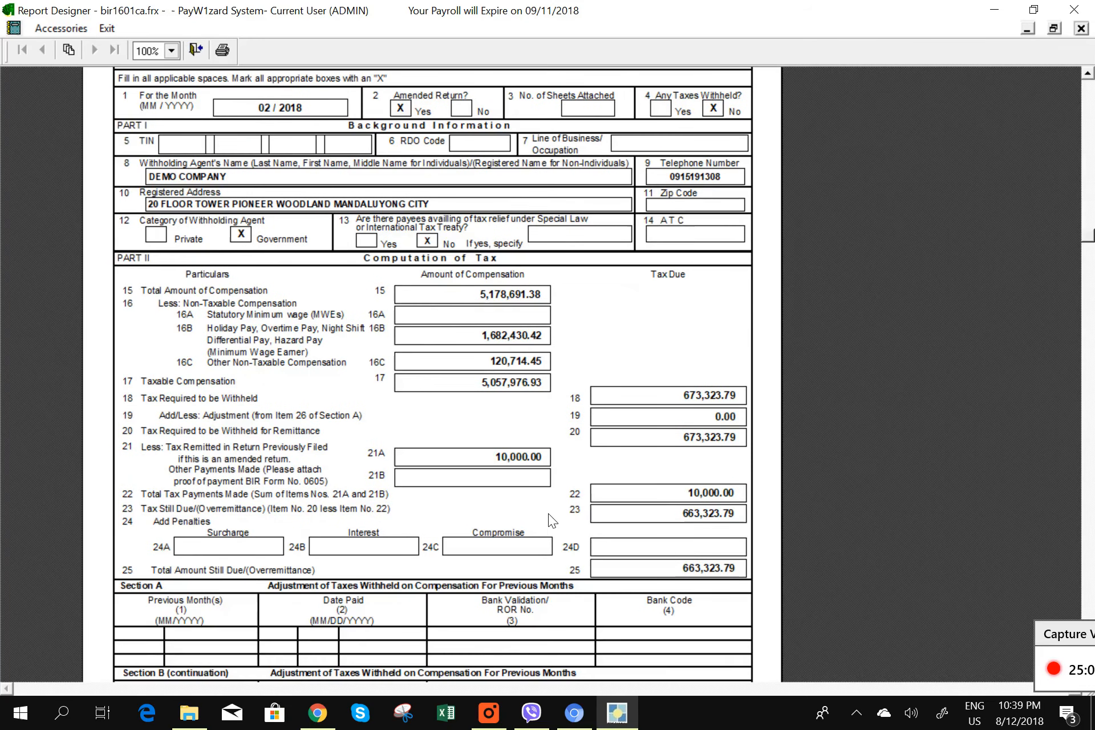
pyautogui.scroll(3, 548, 512)
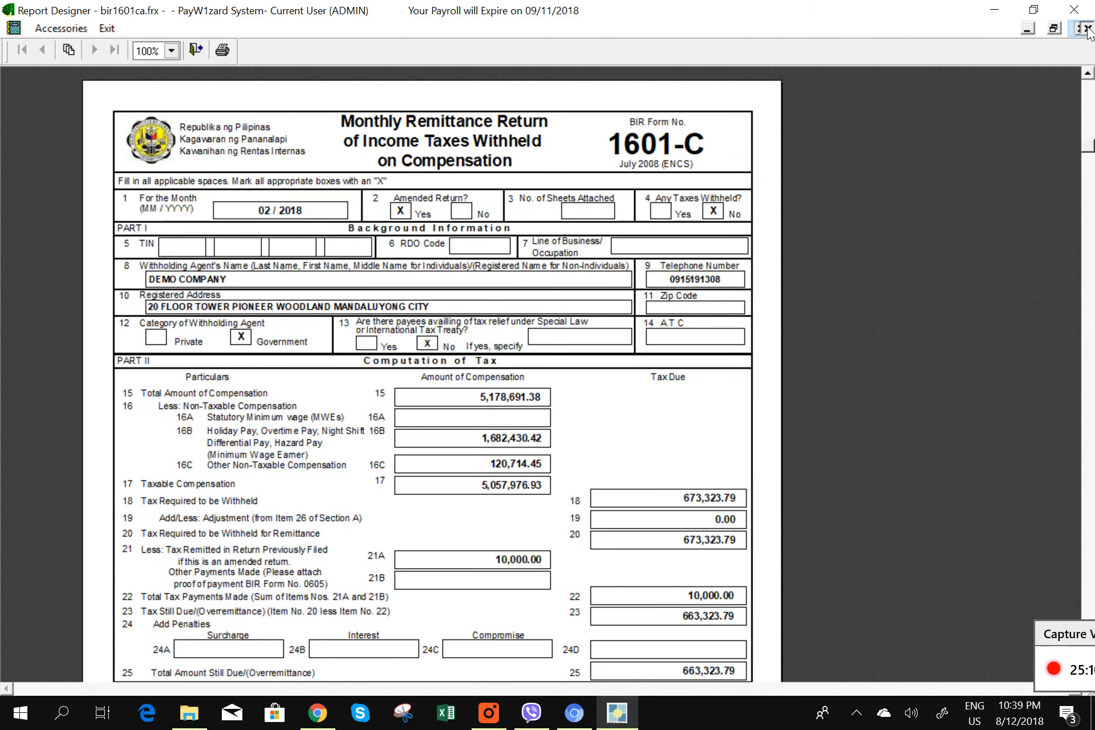
pyautogui.click(1085, 29)
pyautogui.click(477, 229)
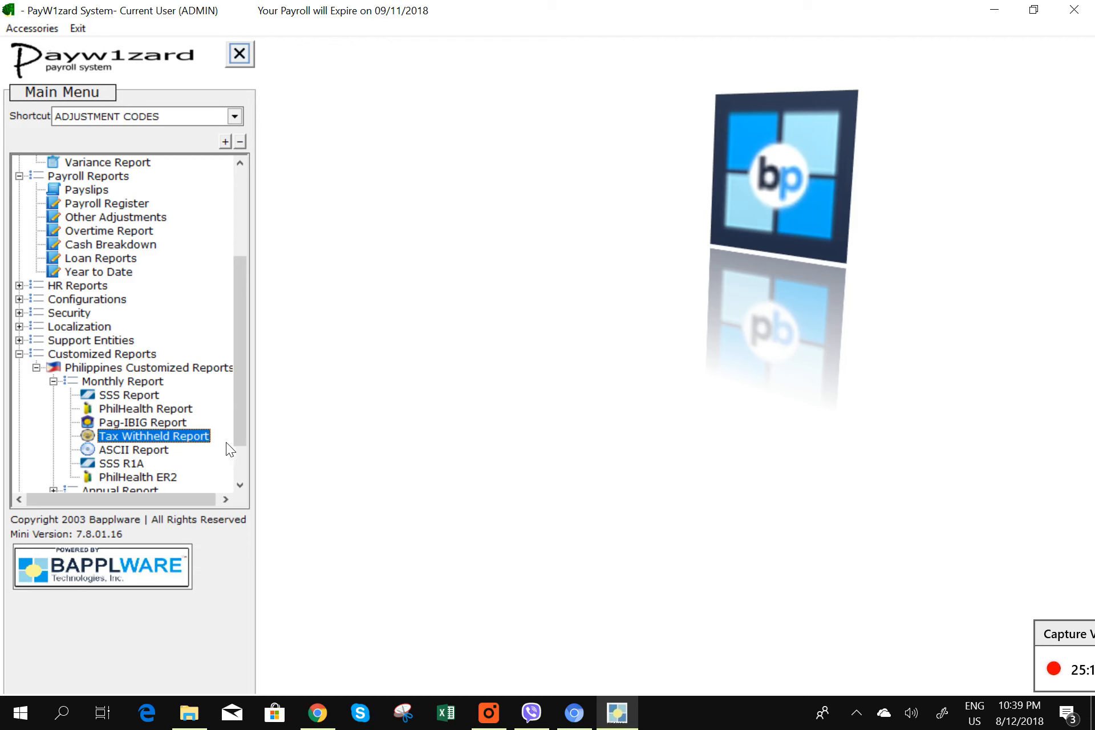
# - Print-preview the SSS R1A report for month 2, which lists no employees, then exit it
pyautogui.scroll(-2, 245, 444)
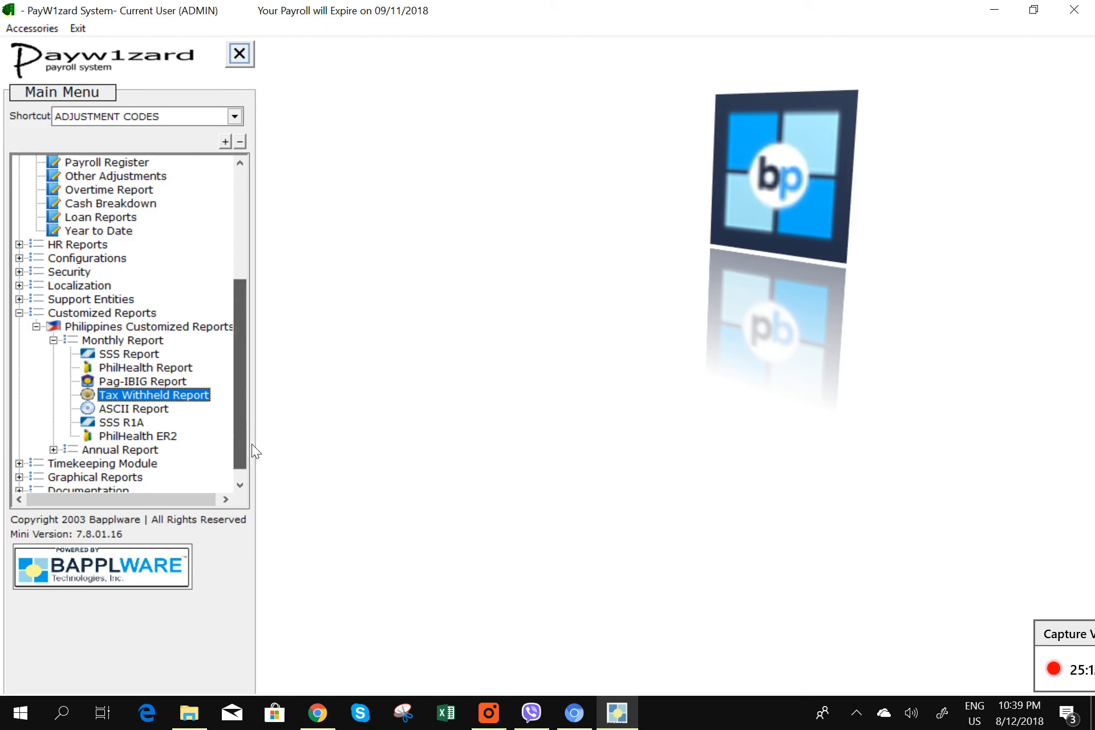
pyautogui.click(119, 411)
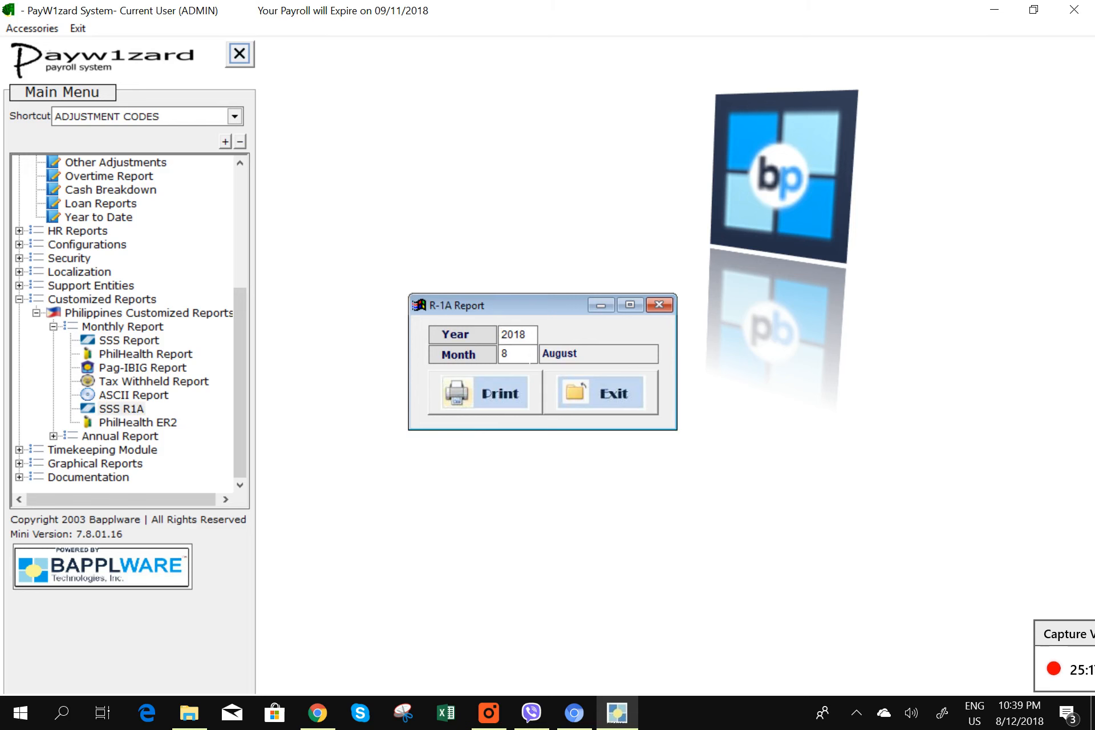
pyautogui.press('Tab')
pyautogui.write('2')
pyautogui.click(486, 409)
pyautogui.click(560, 402)
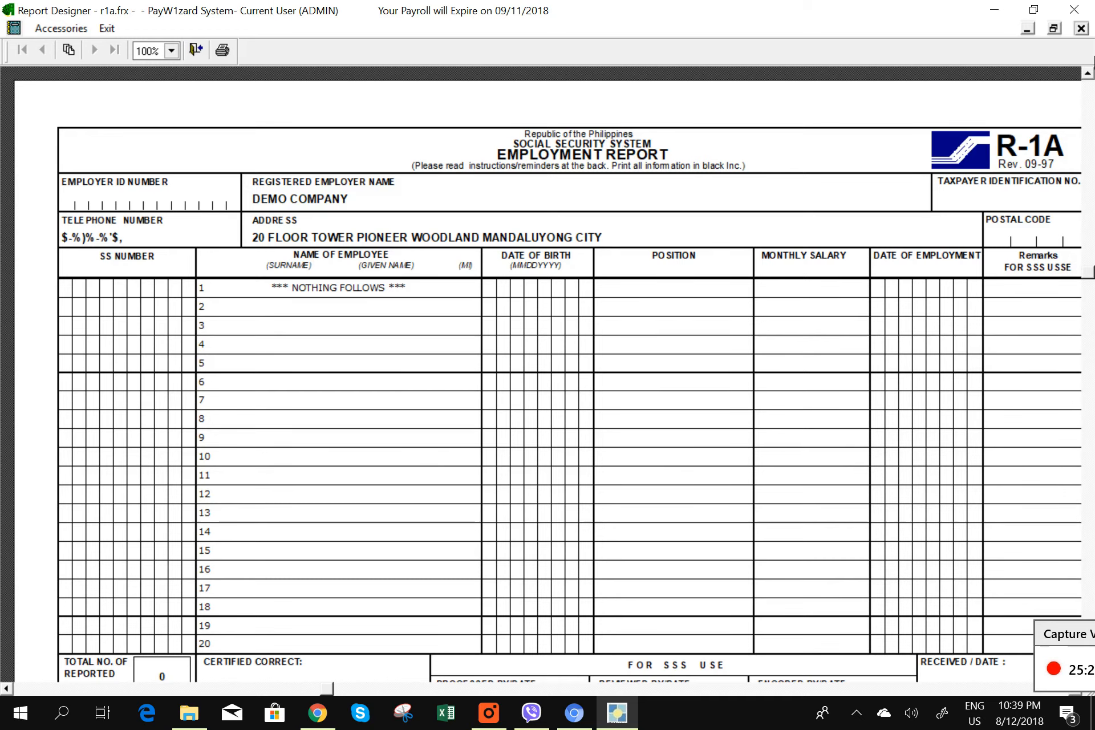
pyautogui.click(1081, 28)
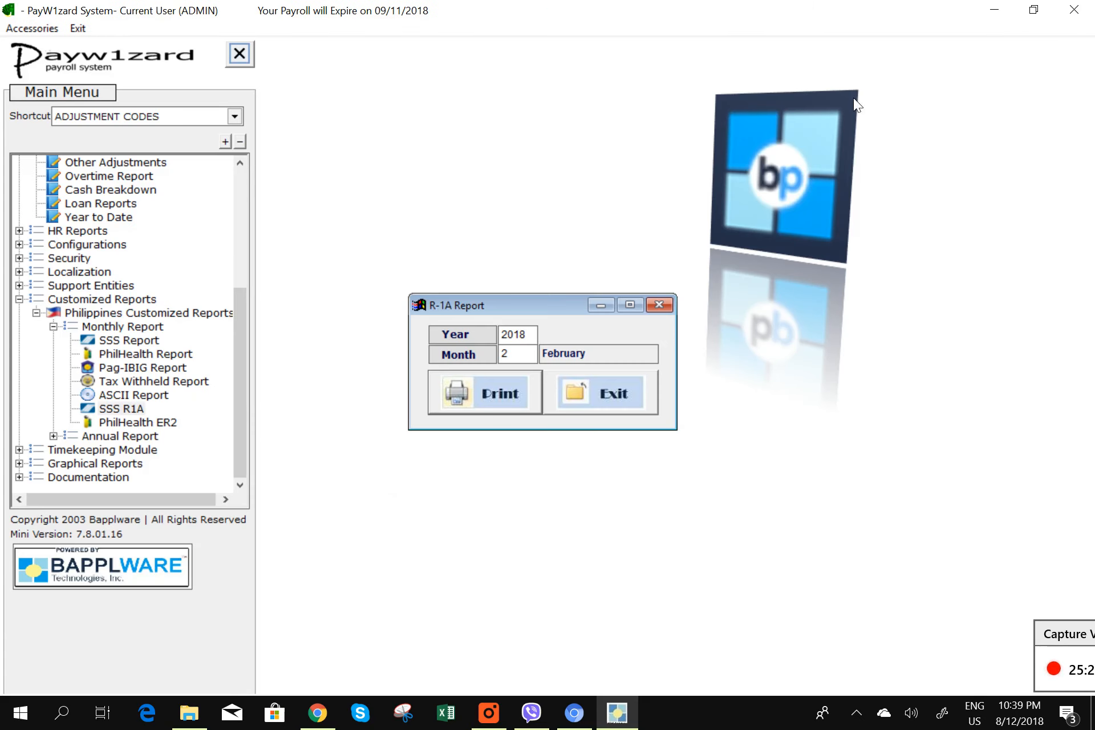
pyautogui.click(597, 404)
pyautogui.doubleClick(157, 422)
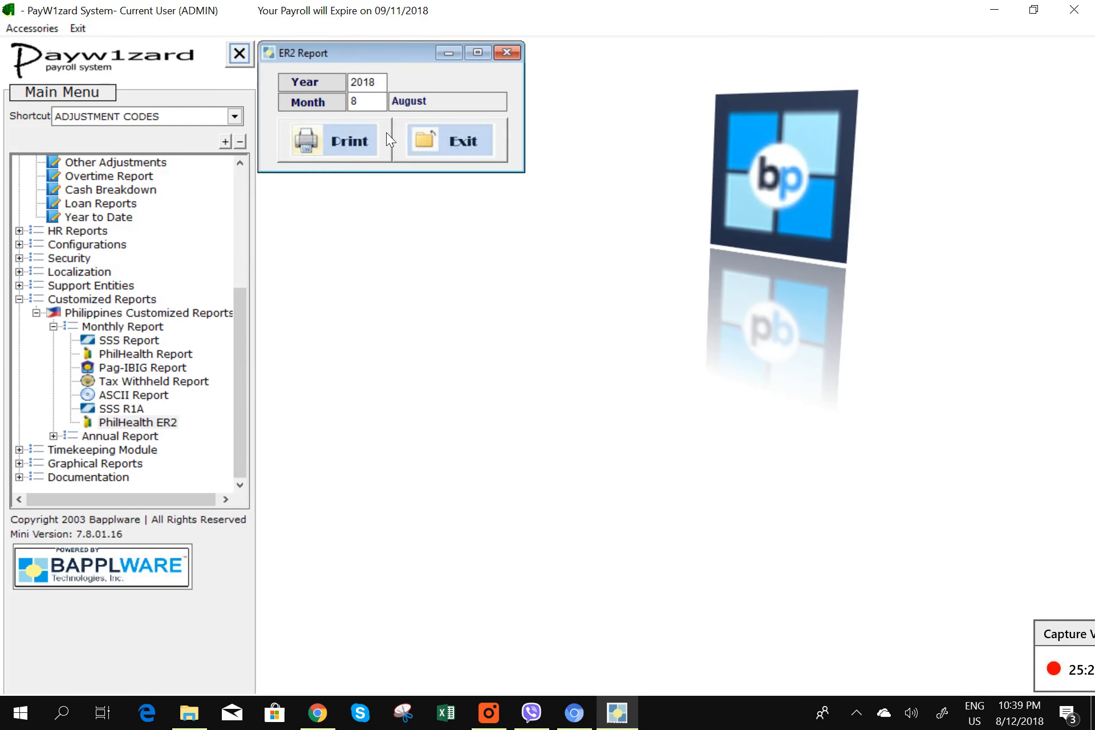
# - Print-preview the PhilHealth ER2 report for month 2, showing no employees, then exit it
pyautogui.doubleClick(356, 102)
pyautogui.write('2')
pyautogui.click(450, 288)
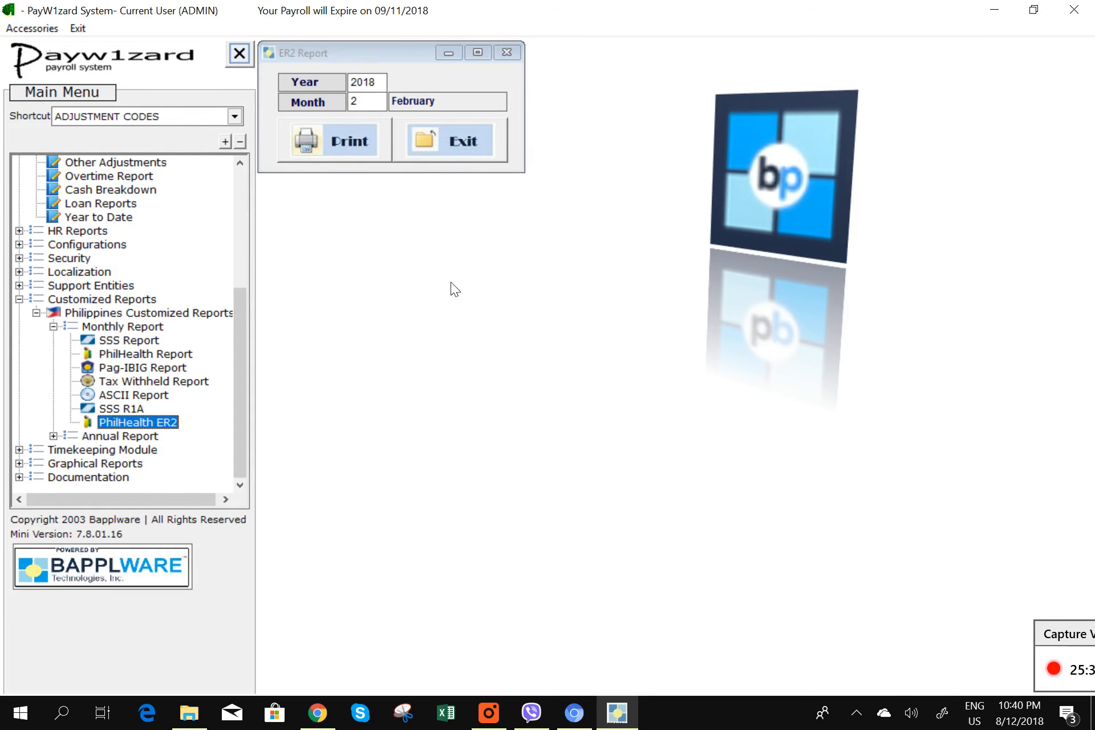
pyautogui.click(340, 140)
pyautogui.click(557, 401)
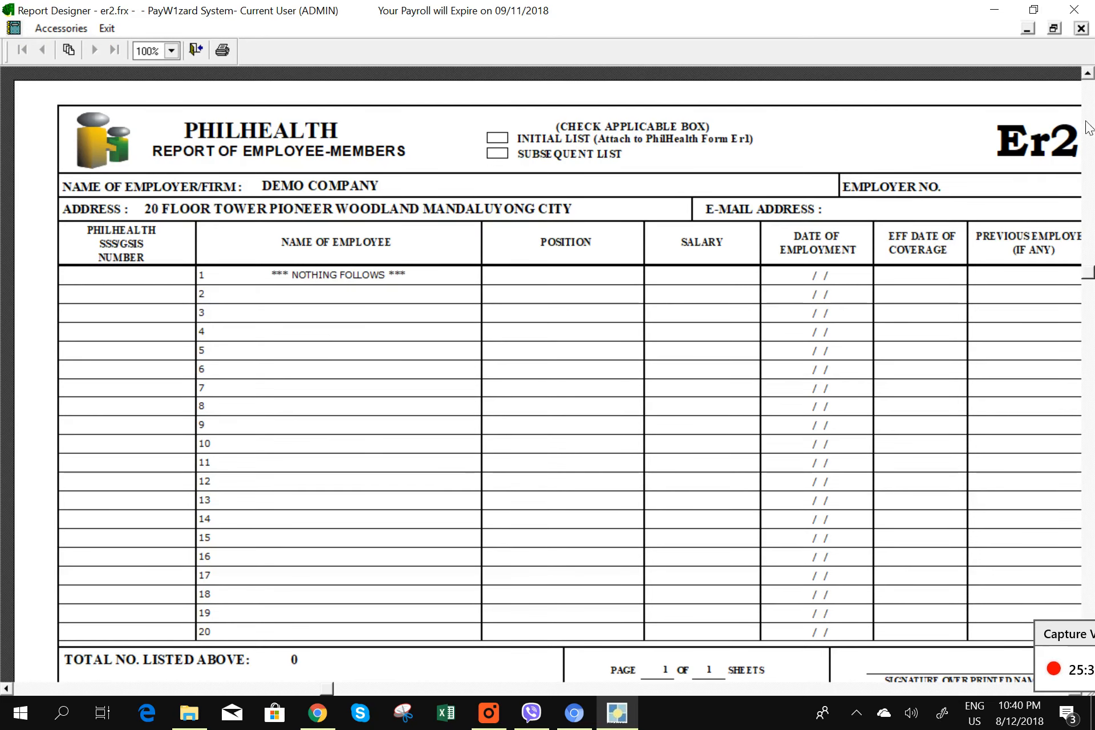
pyautogui.click(1081, 28)
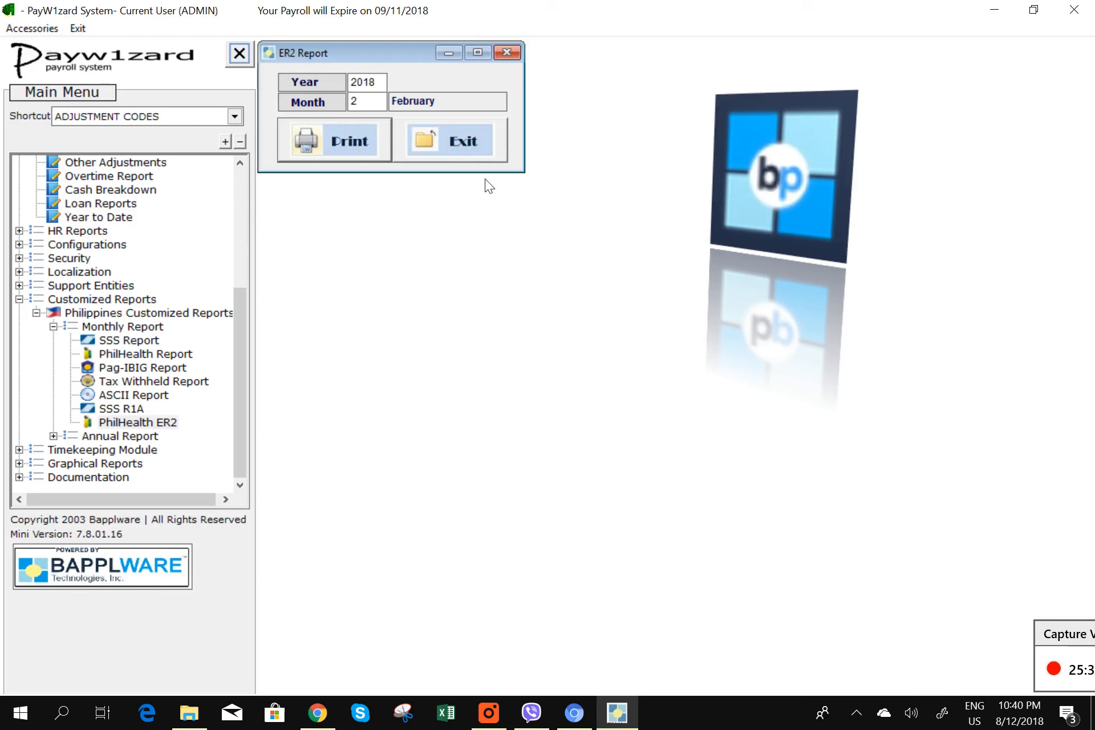
pyautogui.click(451, 139)
# - Change the employee's Date Hired to 01/02/2018 in the Employee Masterfile, save, and close
pyautogui.moveTo(234, 327); pyautogui.dragTo(245, 206)
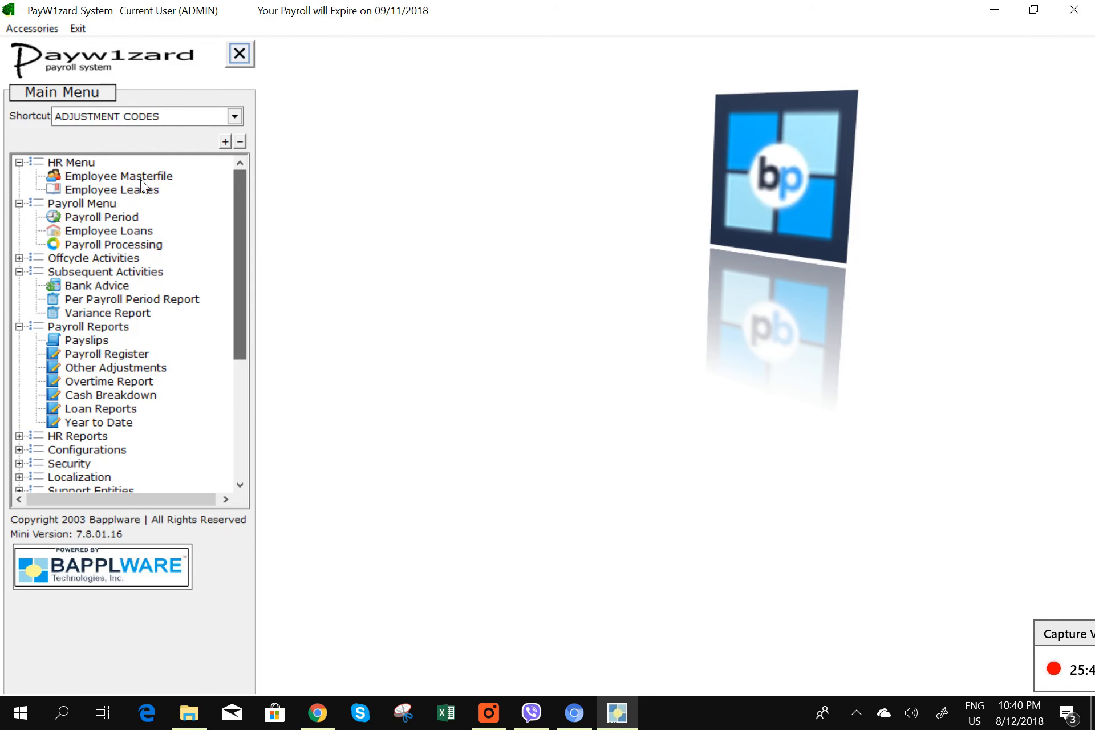
pyautogui.doubleClick(137, 176)
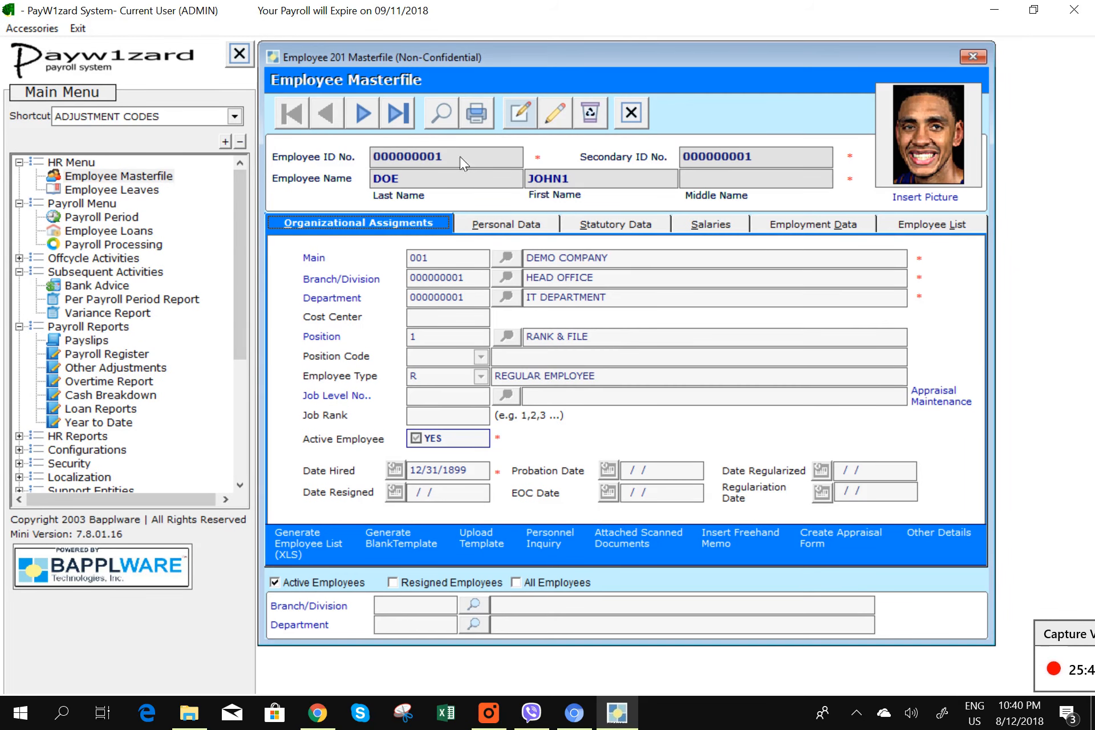
pyautogui.click(555, 121)
pyautogui.click(402, 472)
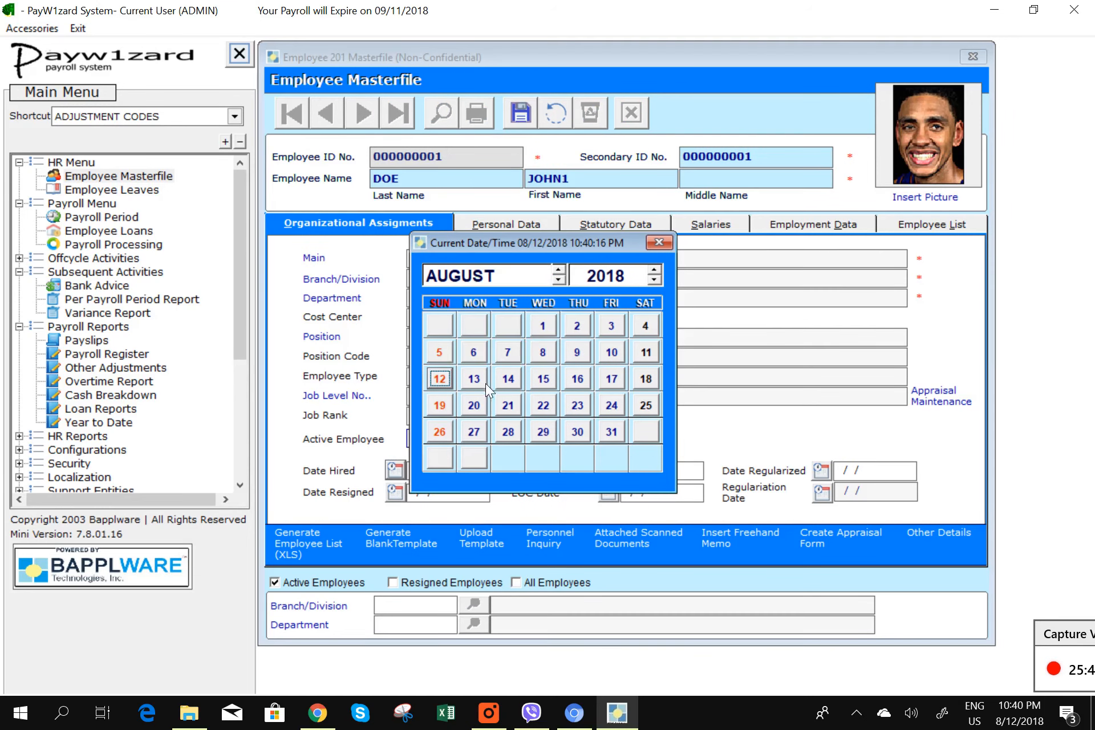
pyautogui.click(559, 270)
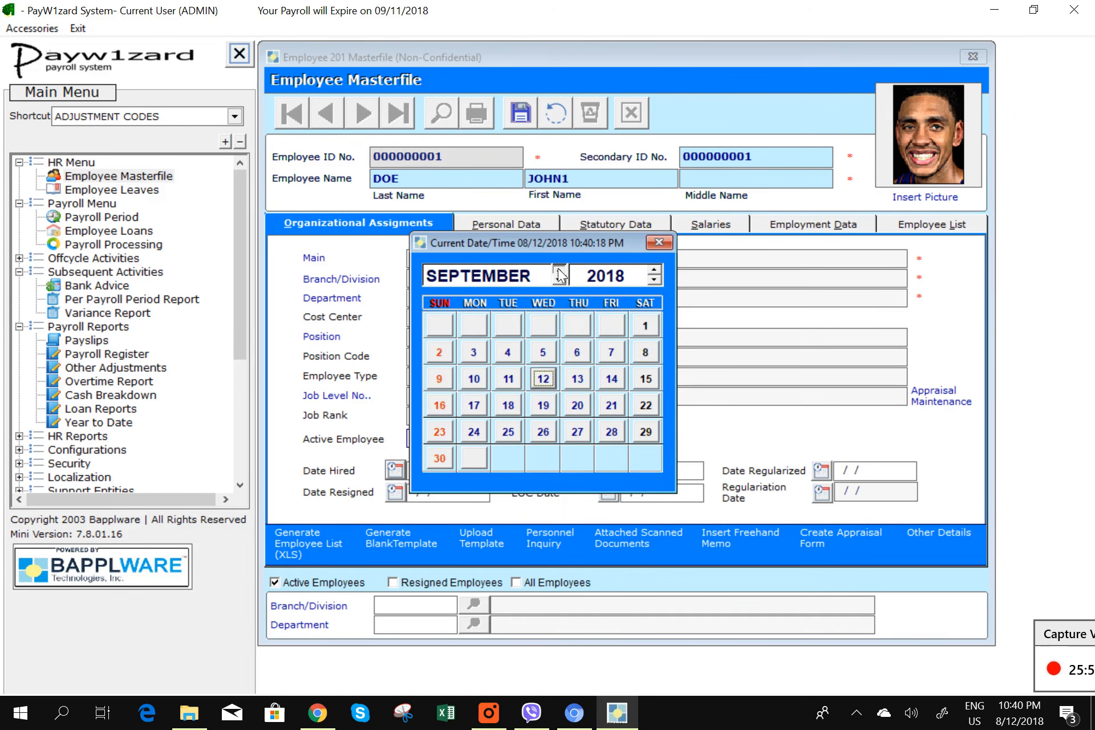
pyautogui.click(559, 270)
pyautogui.click(559, 271)
pyautogui.click(559, 270)
pyautogui.click(558, 271)
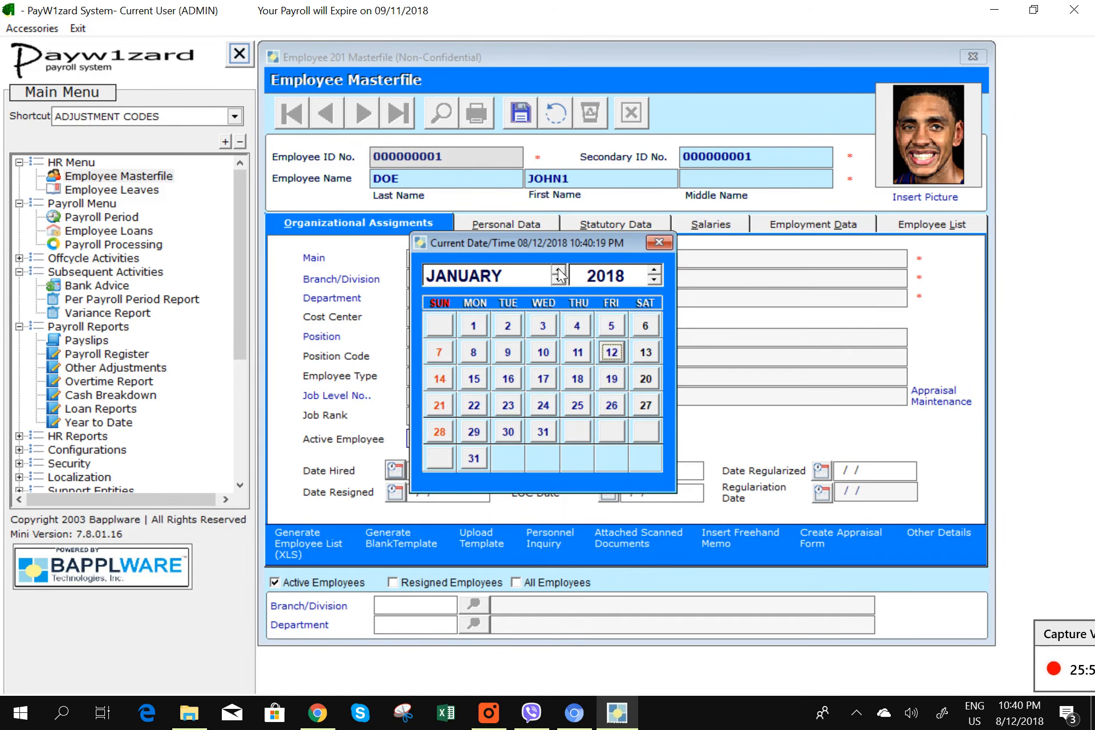
pyautogui.click(507, 326)
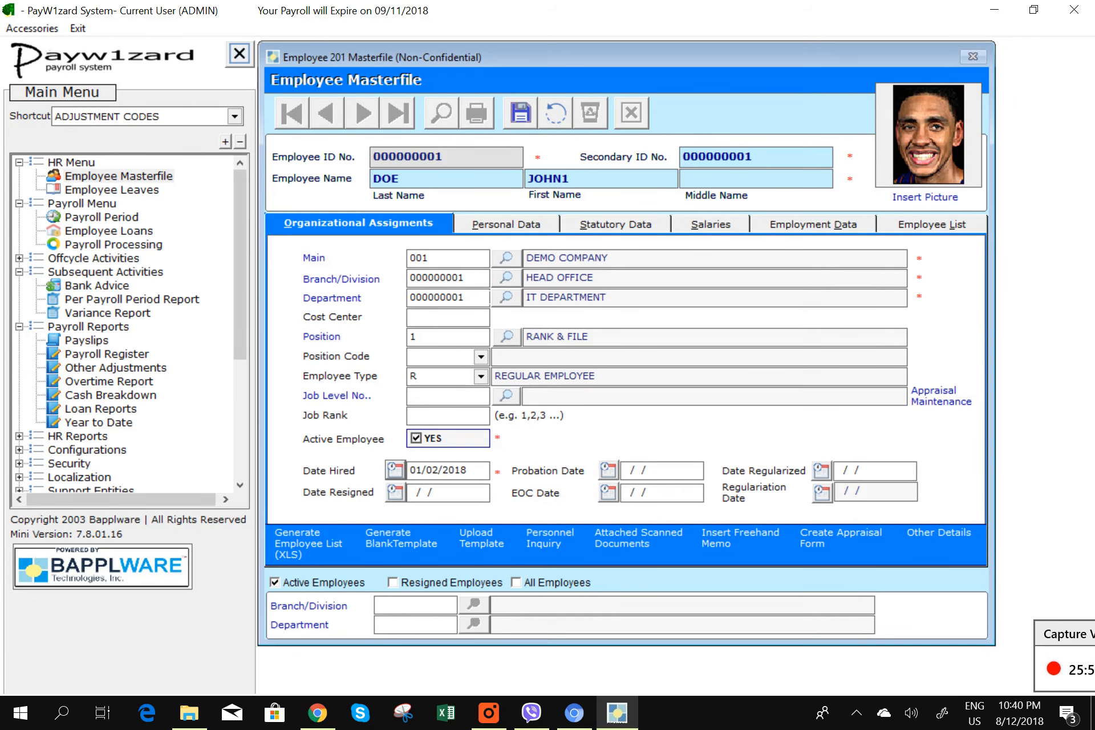
pyautogui.click(514, 109)
pyautogui.click(625, 115)
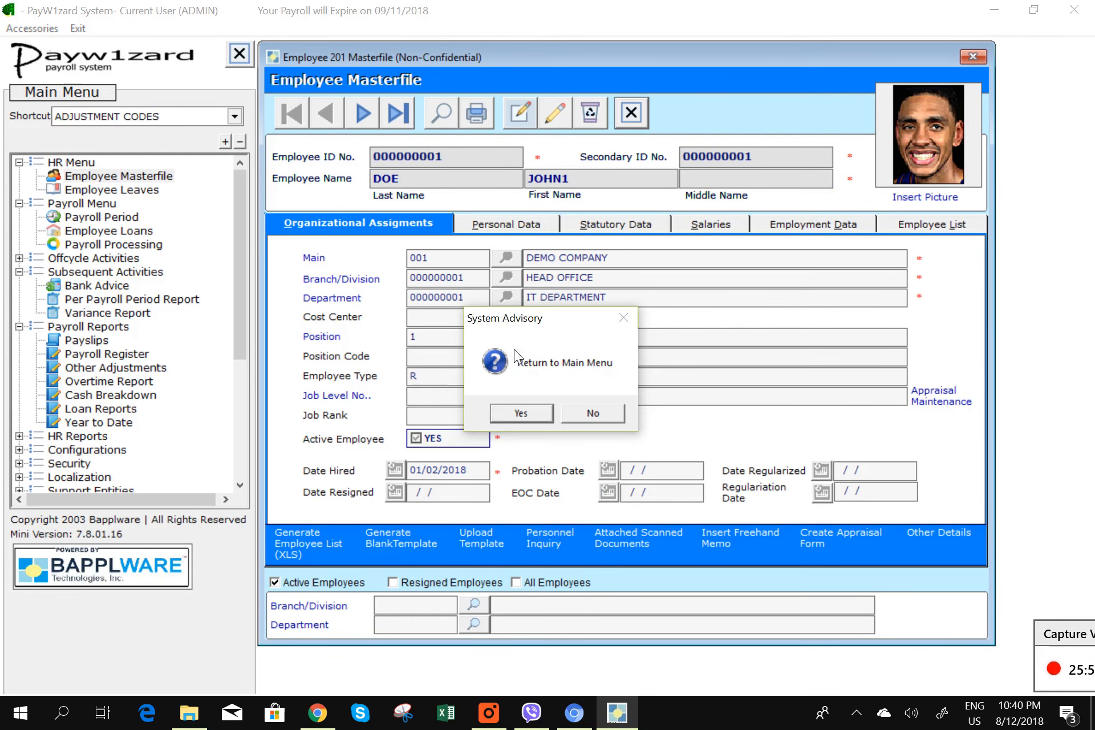
pyautogui.click(520, 412)
# - Re-preview the SSS R1A report for month 2, which still lists no employees, then exit
pyautogui.moveTo(240, 362); pyautogui.dragTo(237, 464)
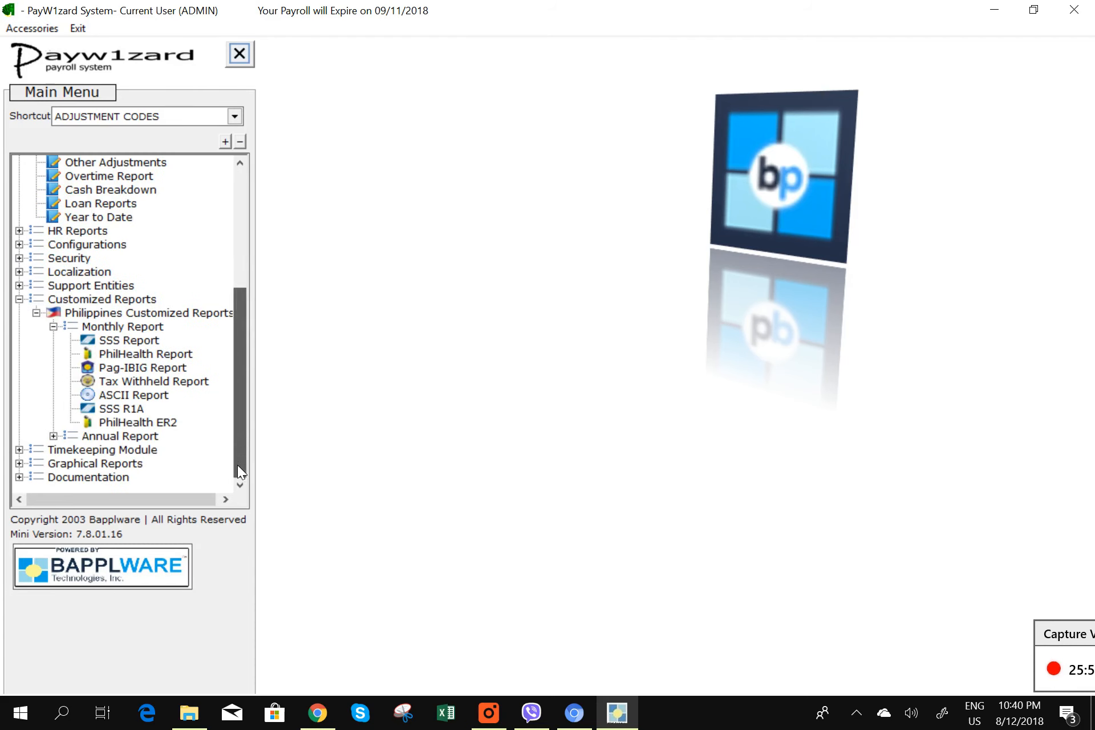
pyautogui.doubleClick(133, 407)
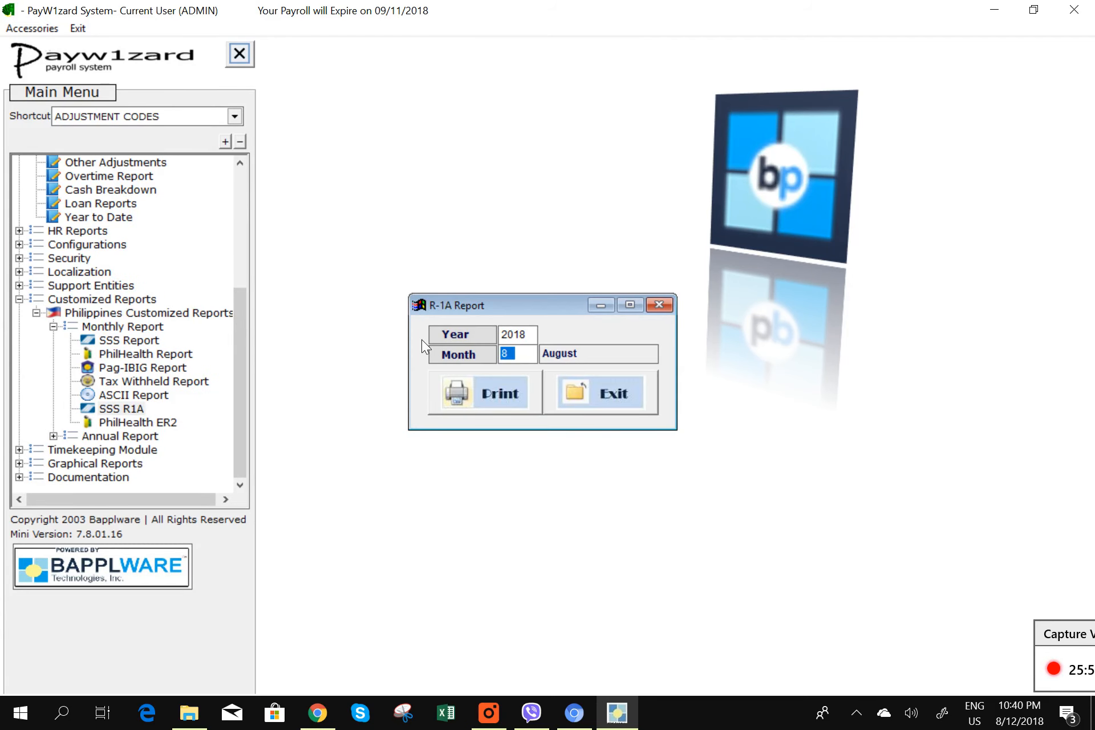
pyautogui.write('2')
pyautogui.click(521, 393)
pyautogui.click(577, 402)
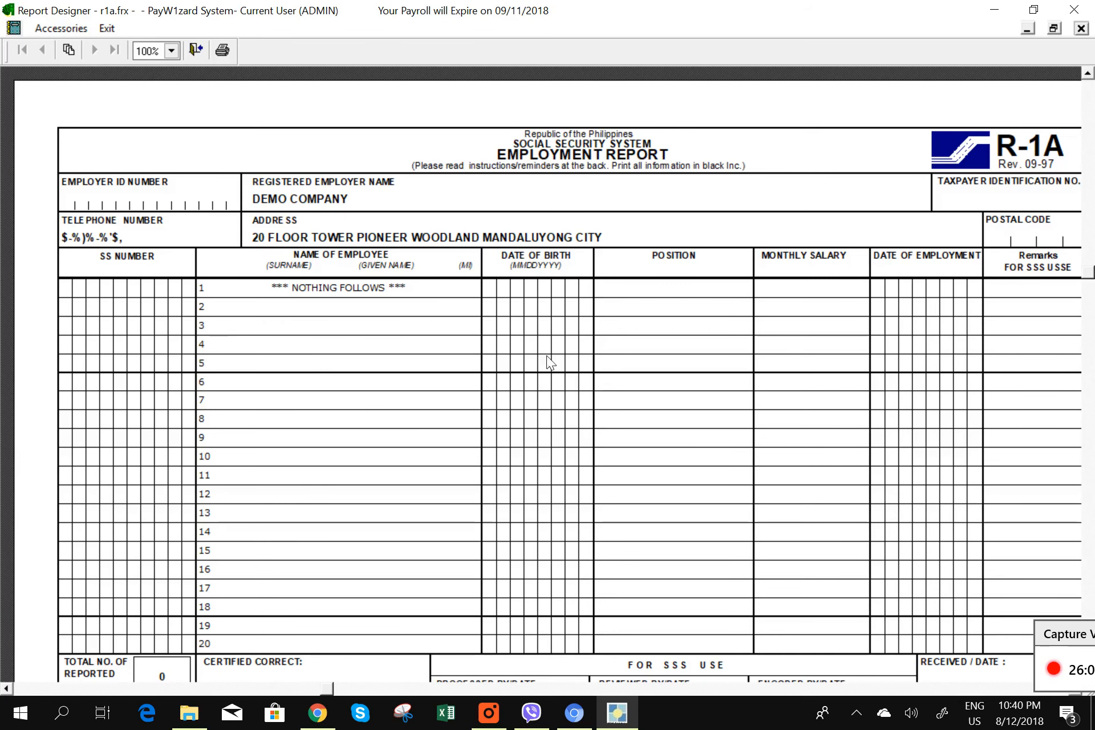
pyautogui.click(1080, 28)
pyautogui.click(565, 385)
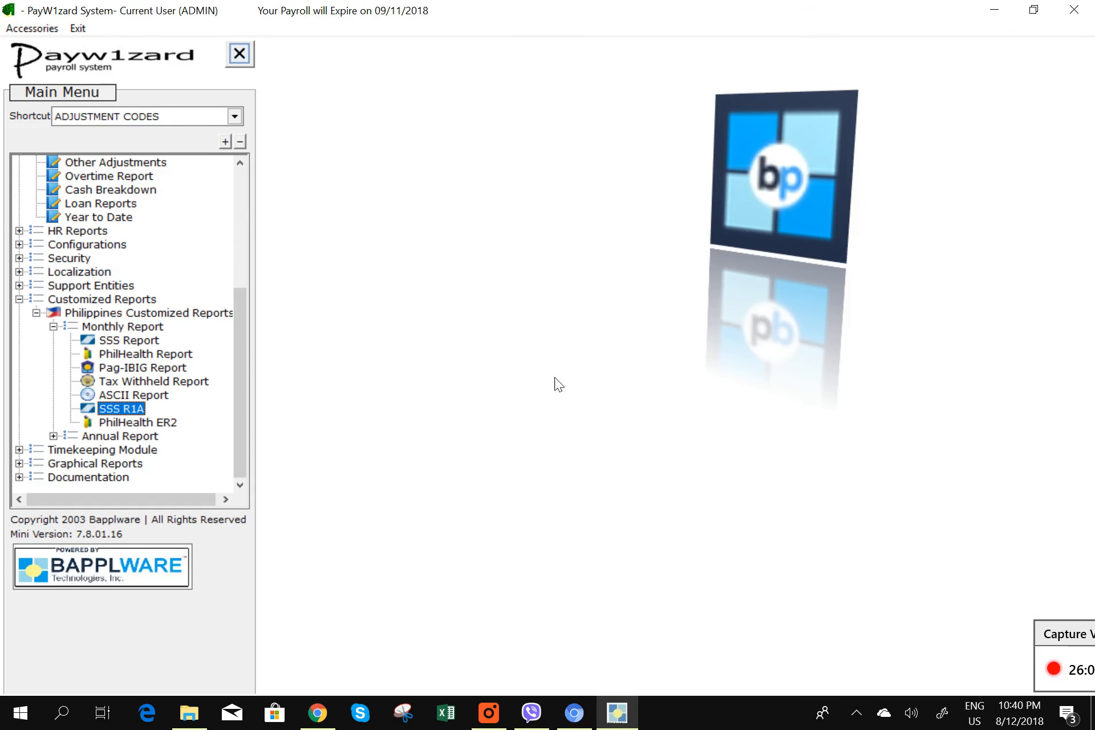
pyautogui.scroll(5, 242, 233)
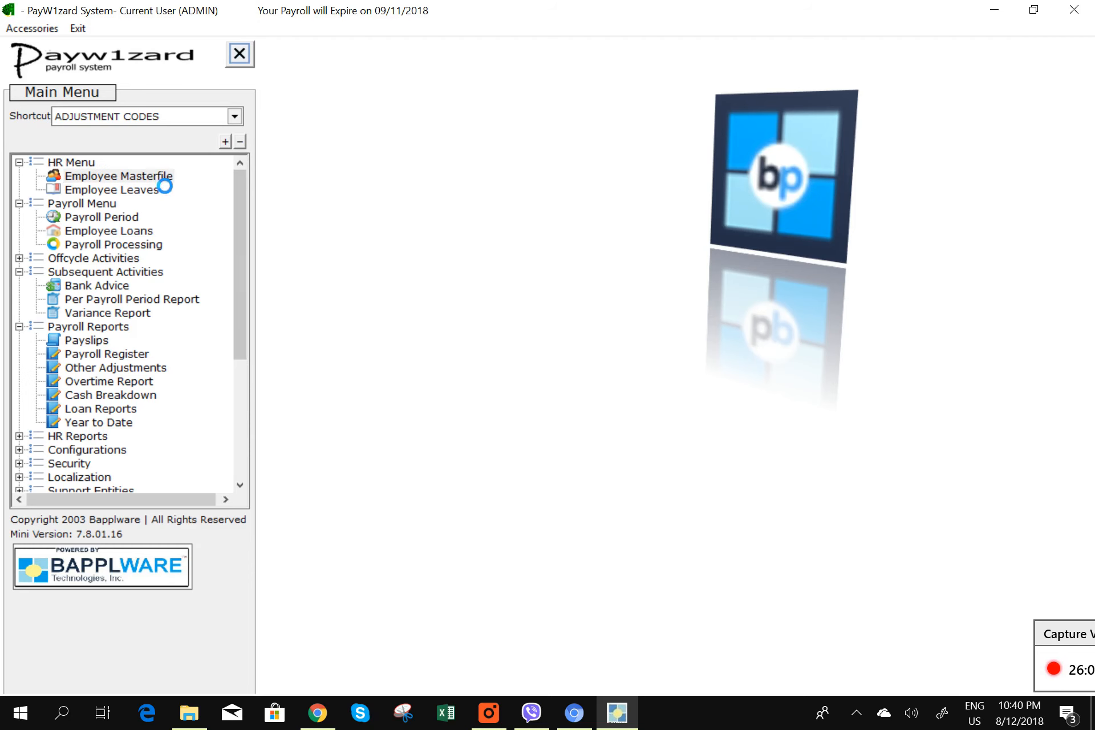
# - Edit the employee record and initially pick 3 December as the hire date
pyautogui.doubleClick(162, 178)
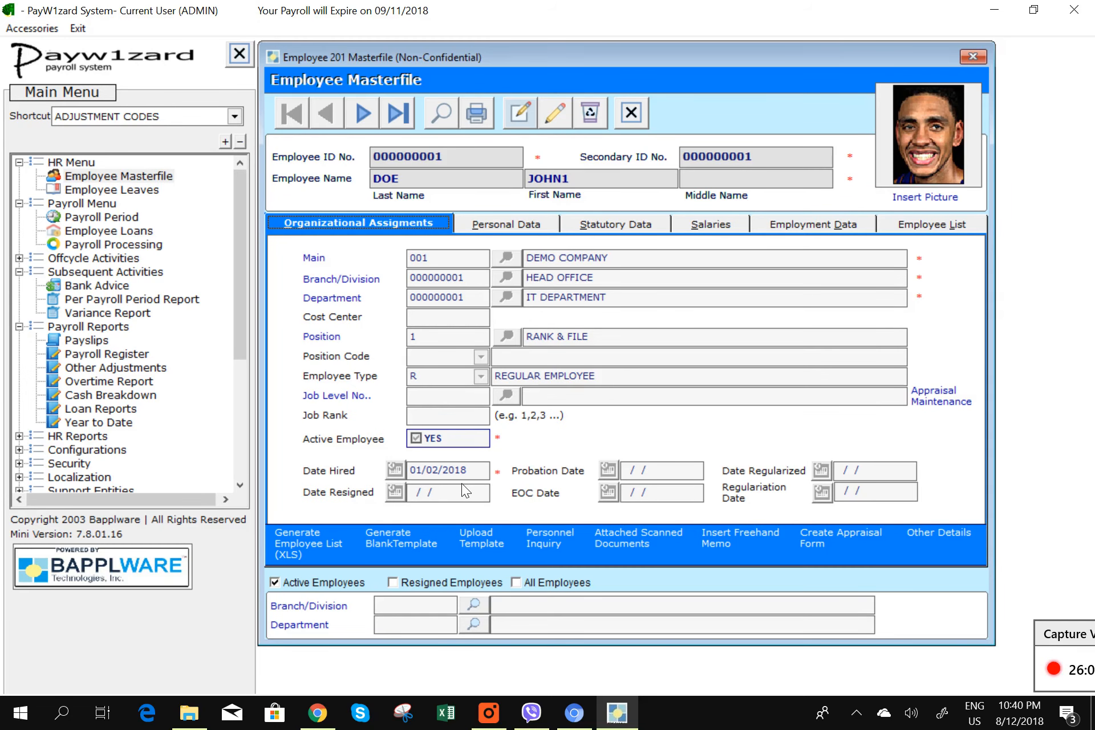
pyautogui.click(554, 109)
pyautogui.click(395, 471)
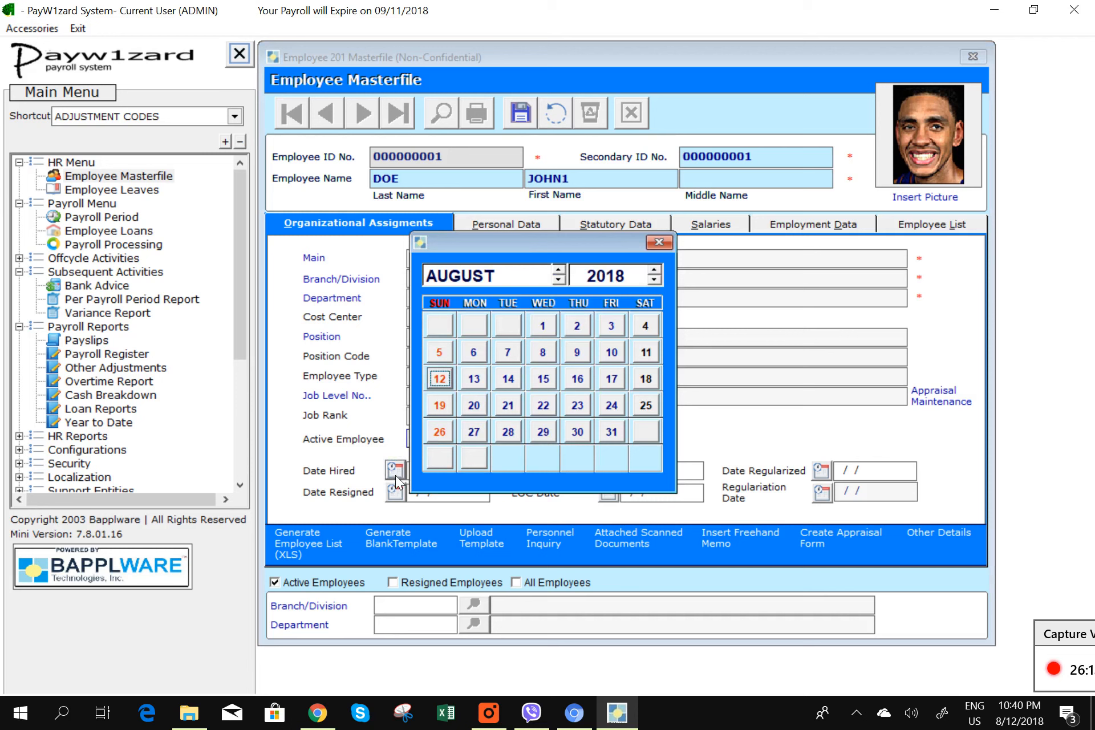
pyautogui.click(561, 273)
pyautogui.click(560, 272)
pyautogui.click(560, 272)
pyautogui.click(559, 271)
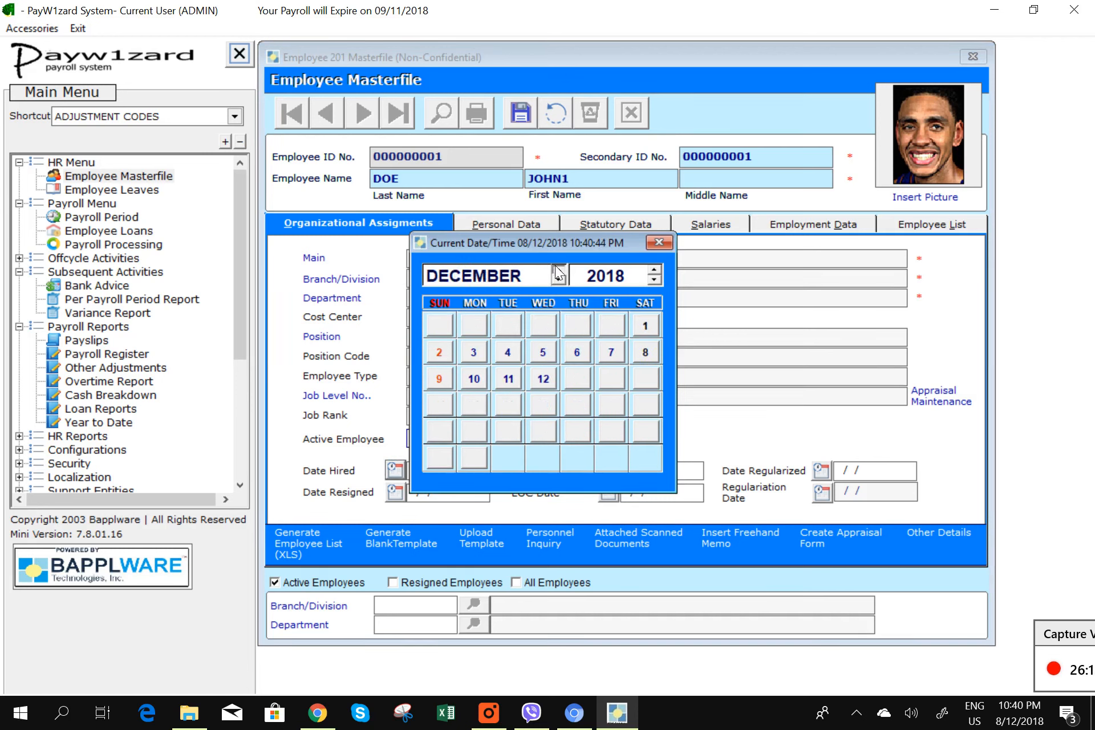
pyautogui.click(557, 269)
pyautogui.click(559, 280)
pyautogui.click(474, 351)
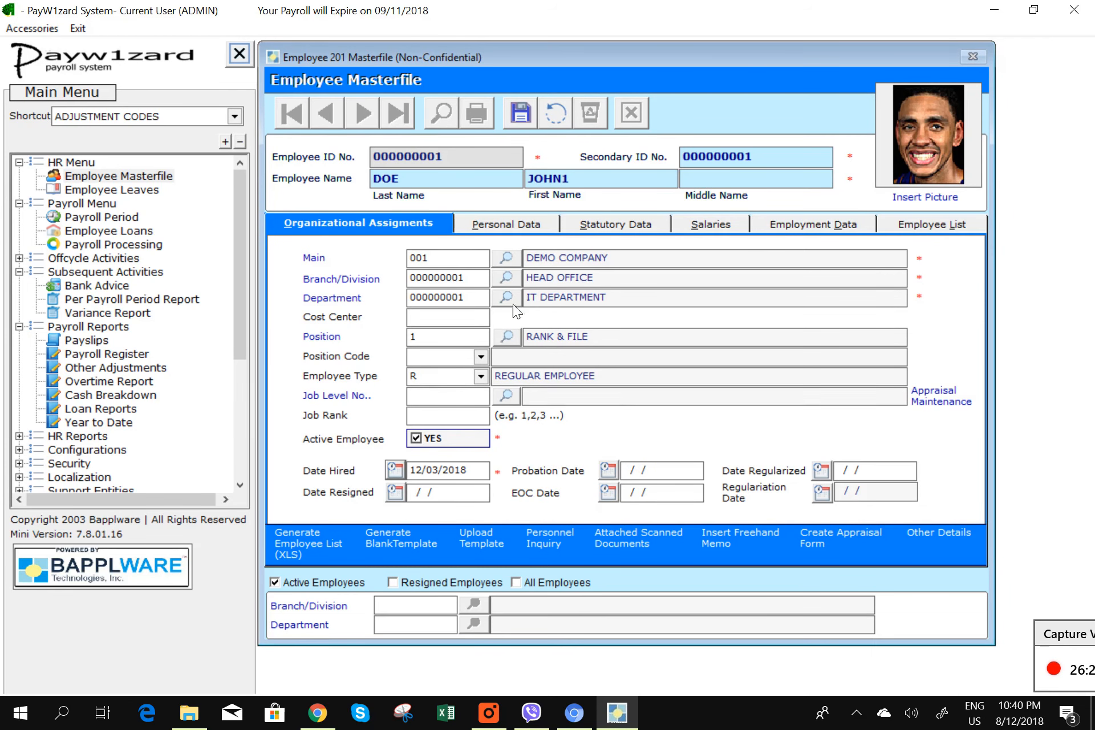
# - Navigate the hire-date calendar to February 2018 and pick the 13th
pyautogui.moveTo(469, 473); pyautogui.dragTo(401, 470)
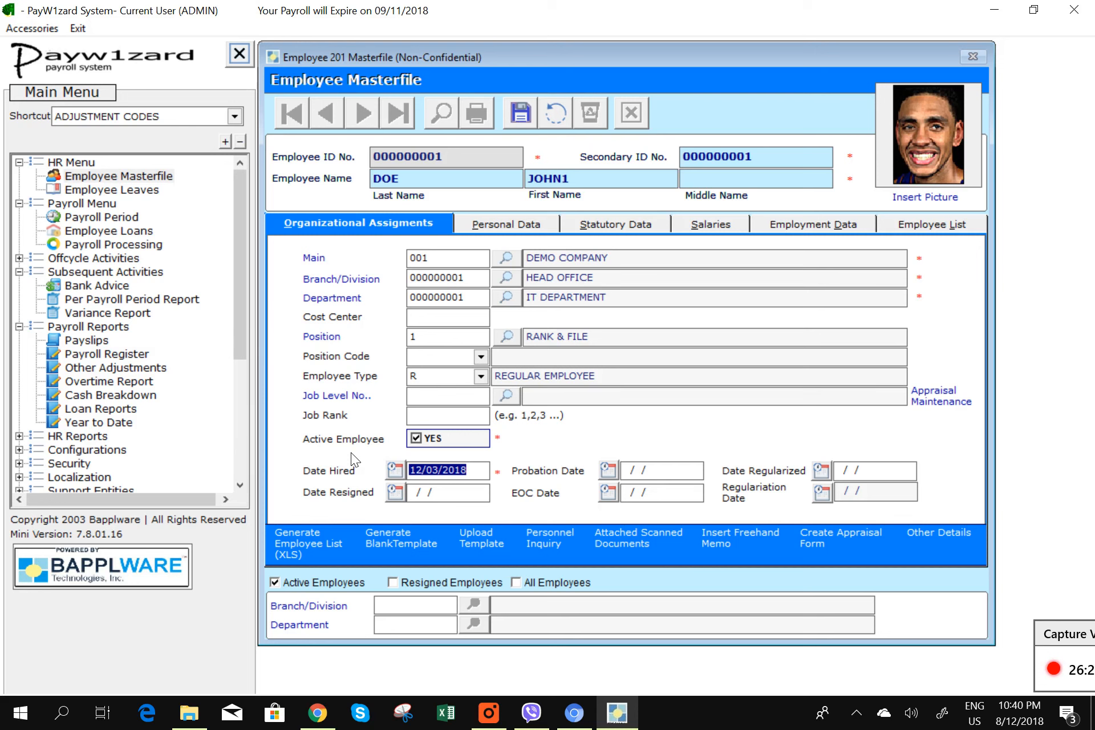
pyautogui.click(394, 469)
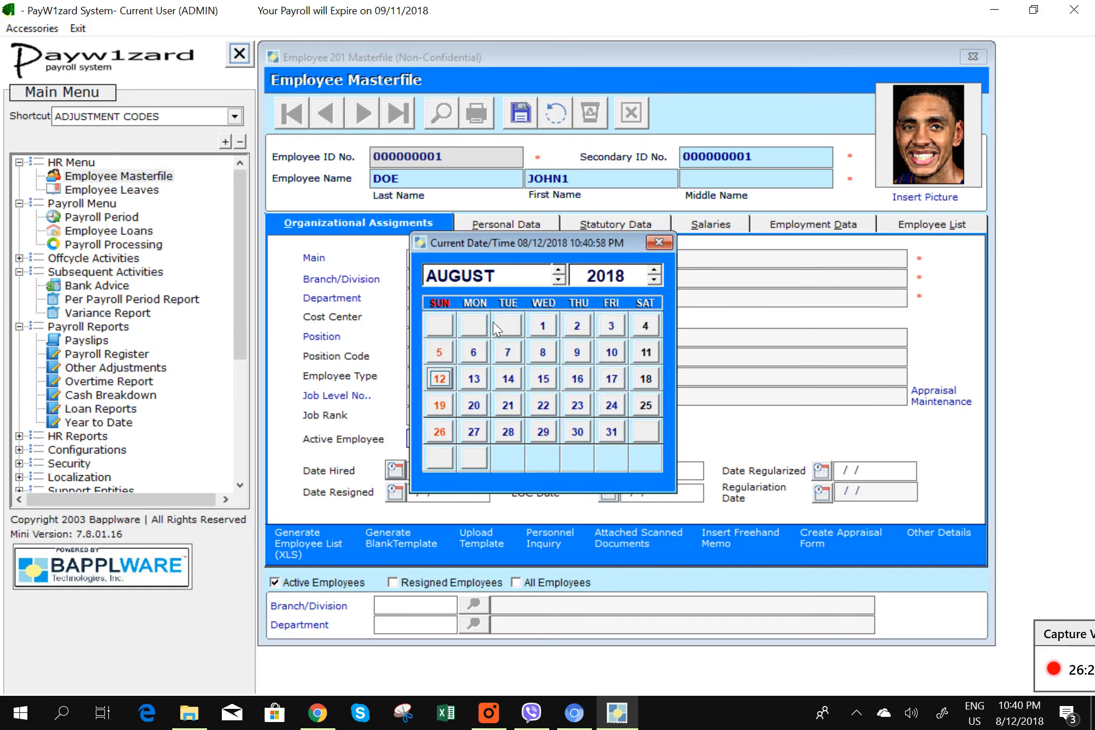
pyautogui.click(558, 280)
pyautogui.click(559, 279)
pyautogui.click(558, 279)
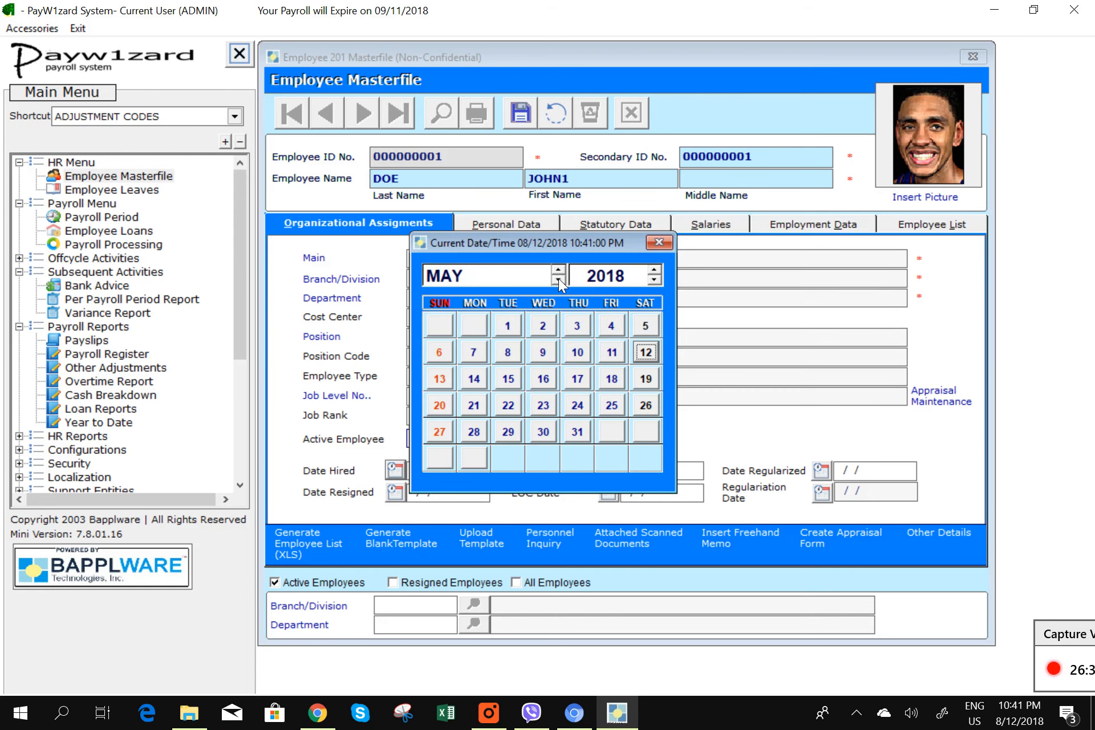
pyautogui.click(562, 272)
pyautogui.click(562, 276)
pyautogui.click(560, 269)
pyautogui.click(559, 268)
pyautogui.click(560, 270)
pyautogui.click(560, 270)
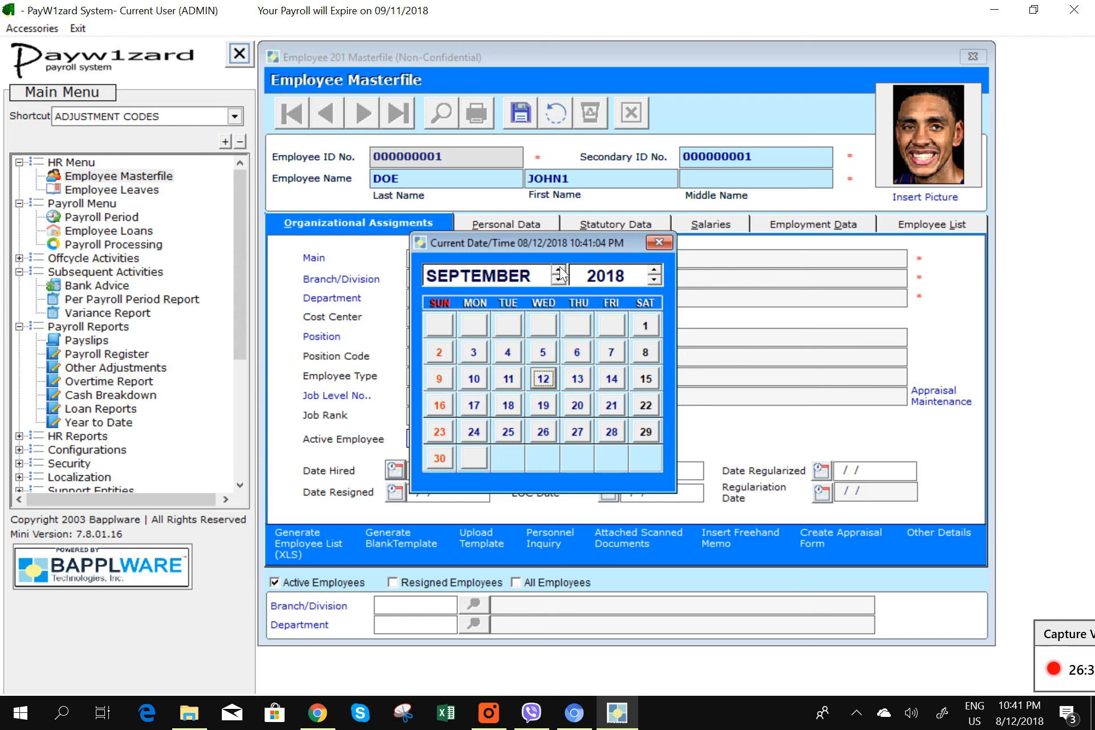
pyautogui.click(560, 270)
pyautogui.click(559, 270)
pyautogui.click(559, 270)
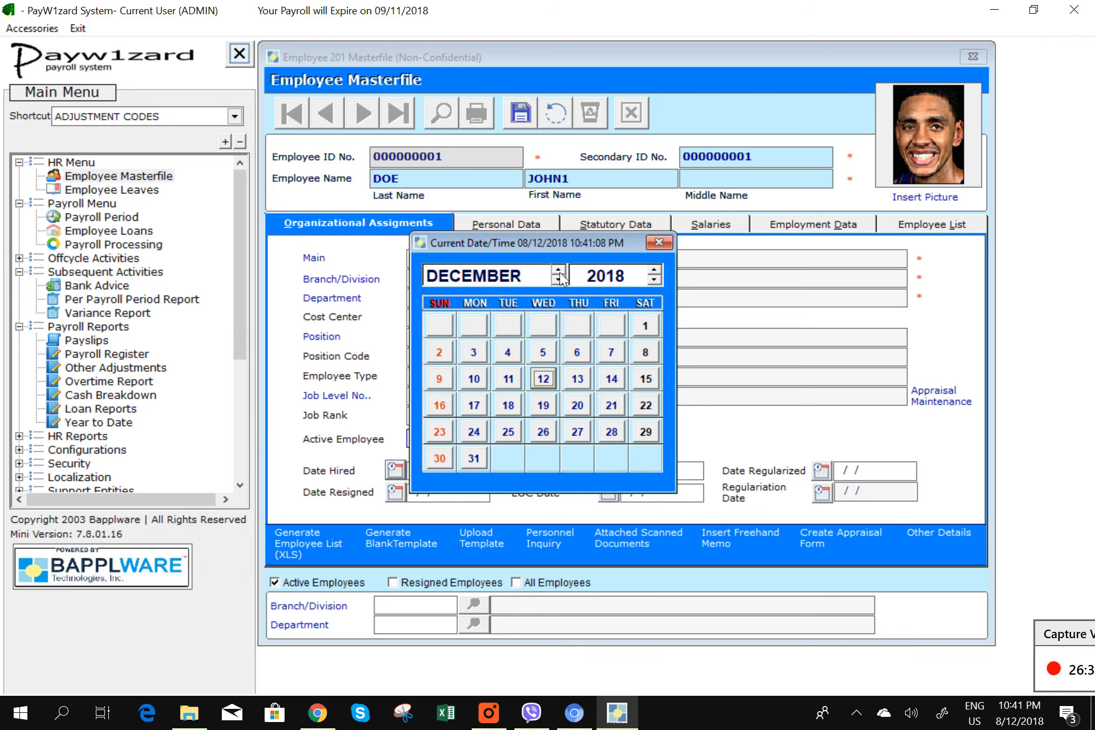
pyautogui.click(562, 278)
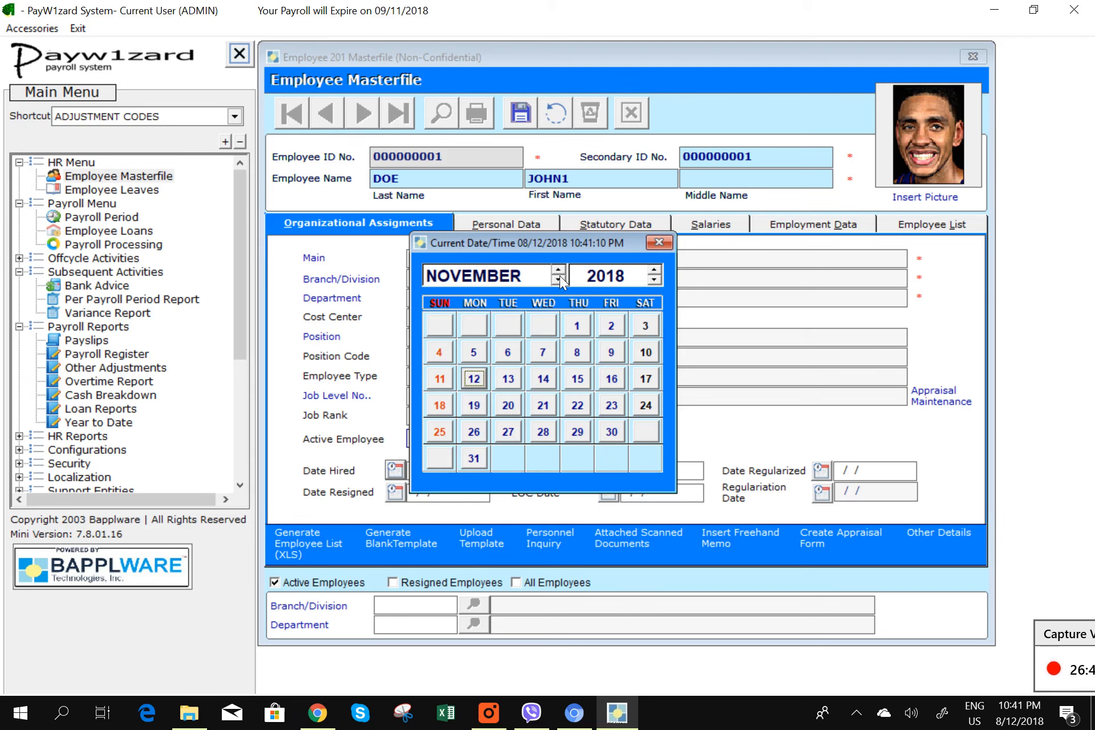
pyautogui.click(559, 271)
pyautogui.click(558, 271)
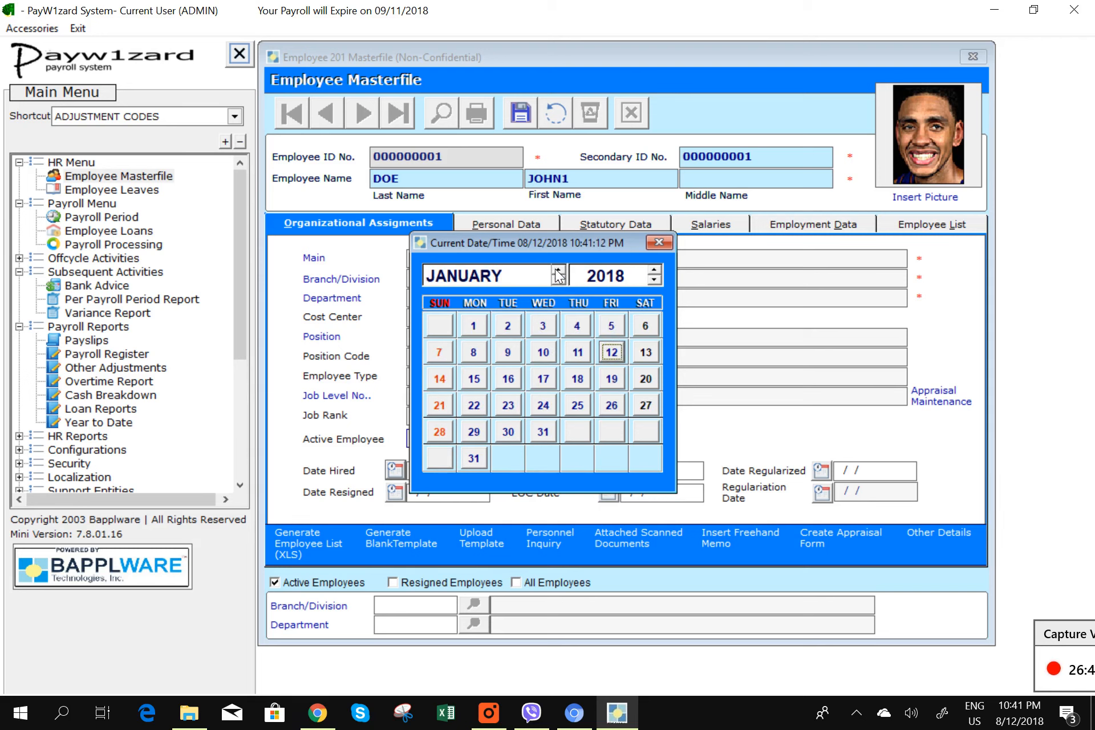
pyautogui.click(558, 271)
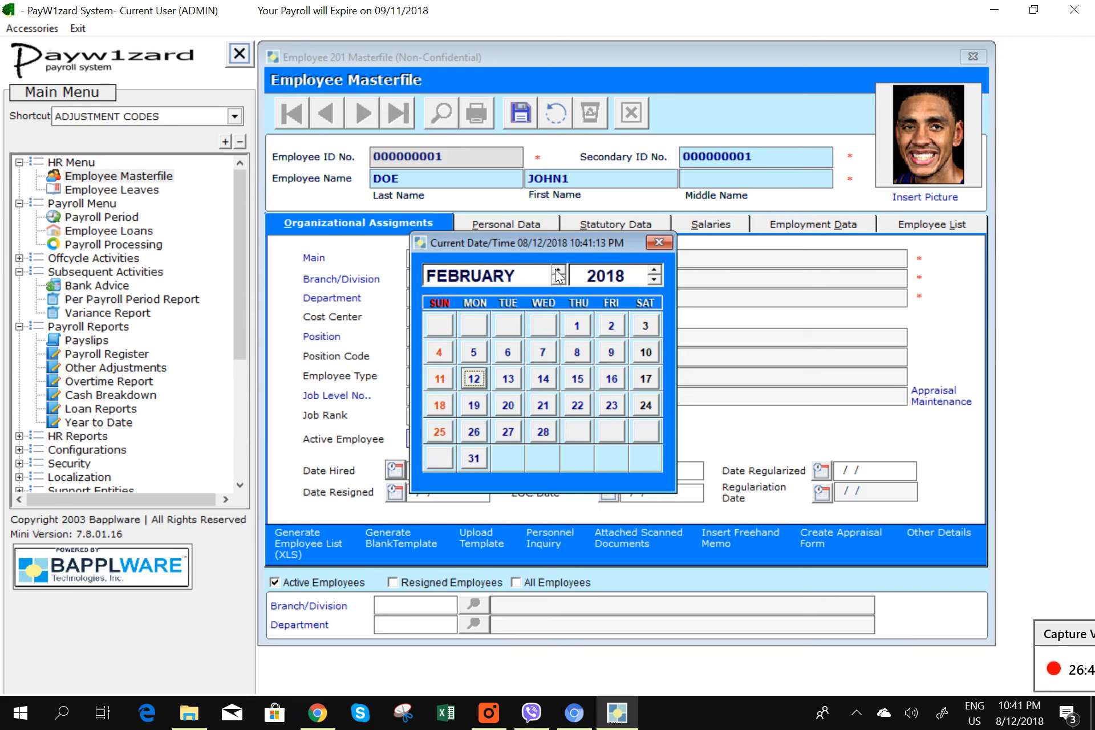
pyautogui.click(508, 379)
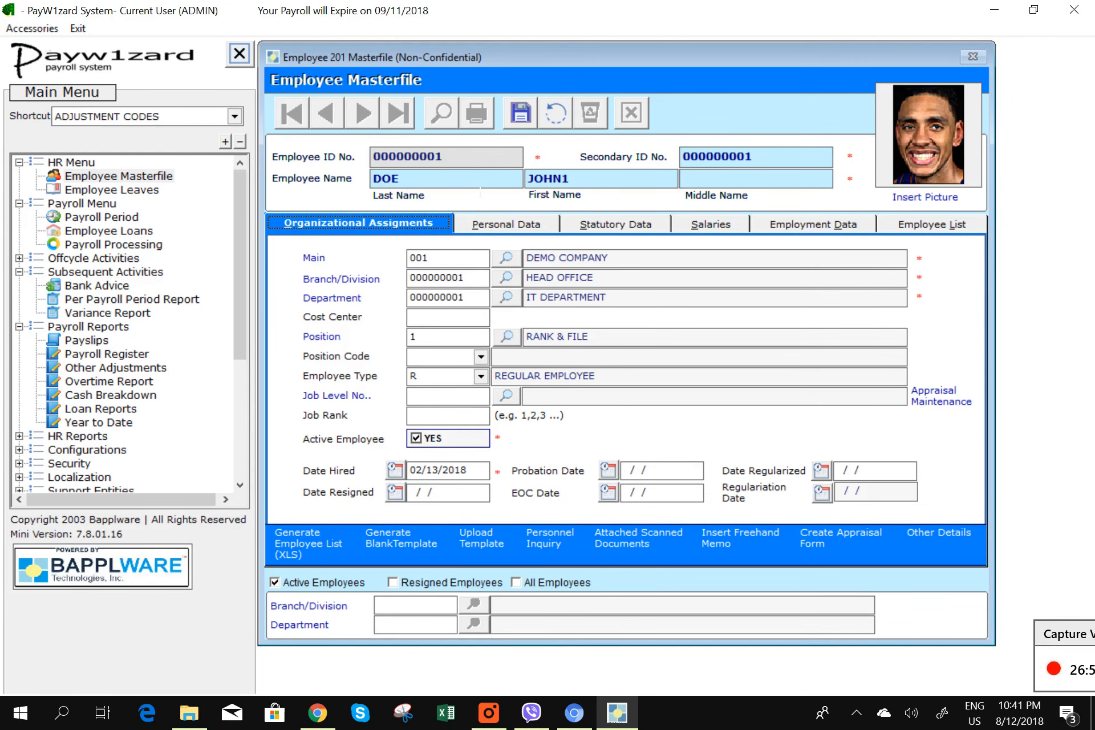
# - Save the 02/13/2018 hire date and close the masterfile, confirming Yes
pyautogui.click(519, 121)
pyautogui.click(636, 112)
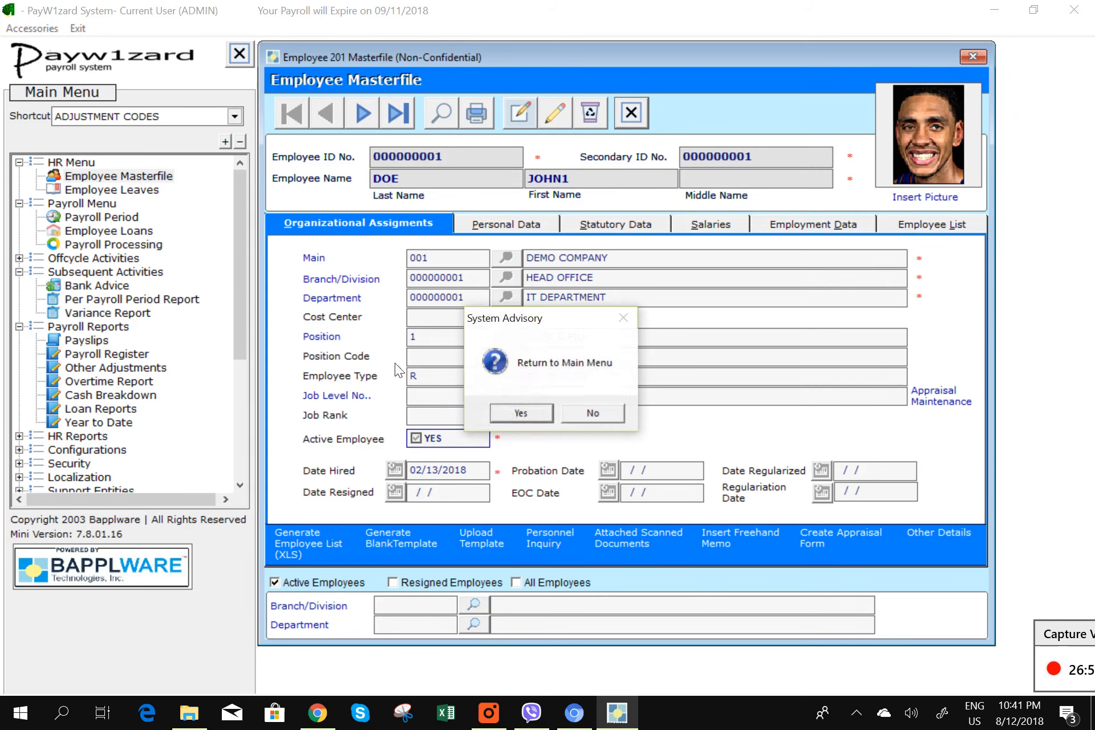
pyautogui.click(520, 413)
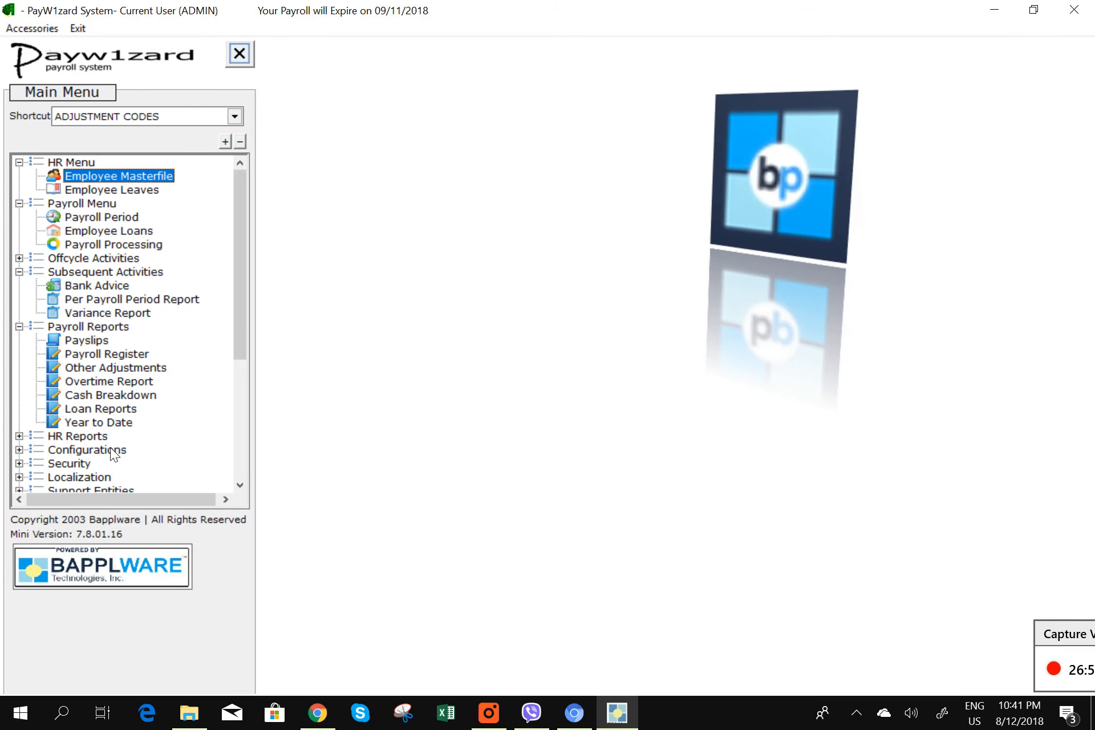
# - Print-preview the month 02 SSS R-1A report, now listing the employee hired 02/13/2018, then exit
pyautogui.scroll(-1, 246, 347)
pyautogui.scroll(-4, 246, 348)
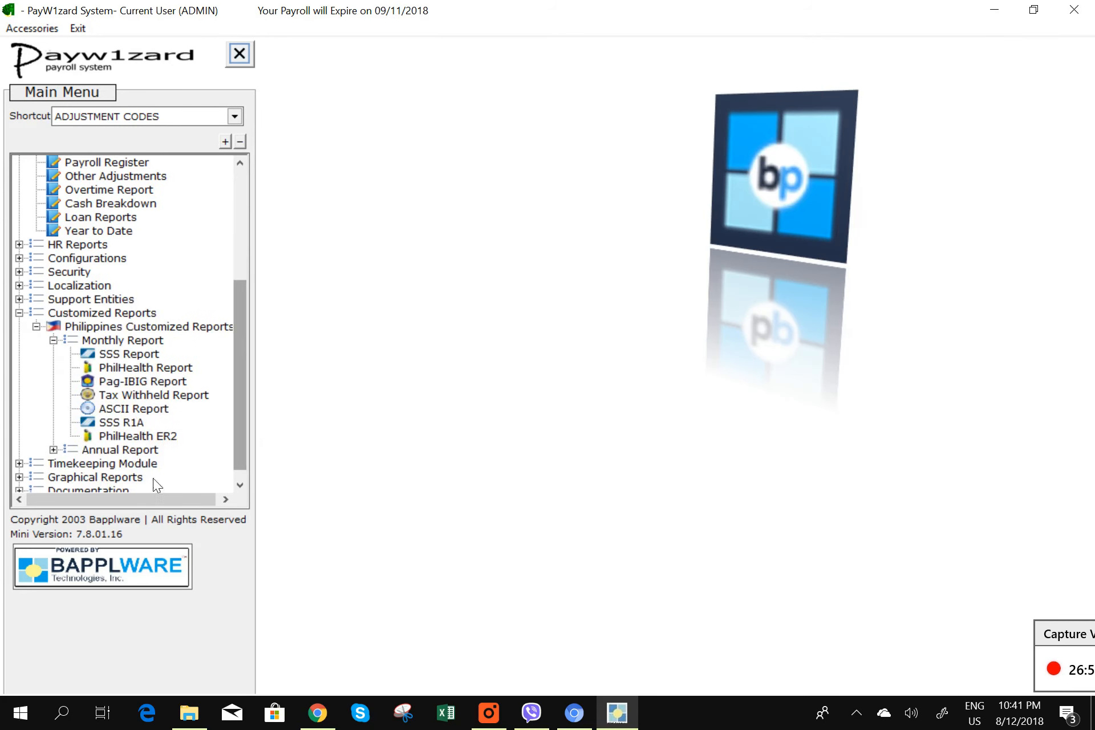
pyautogui.doubleClick(121, 423)
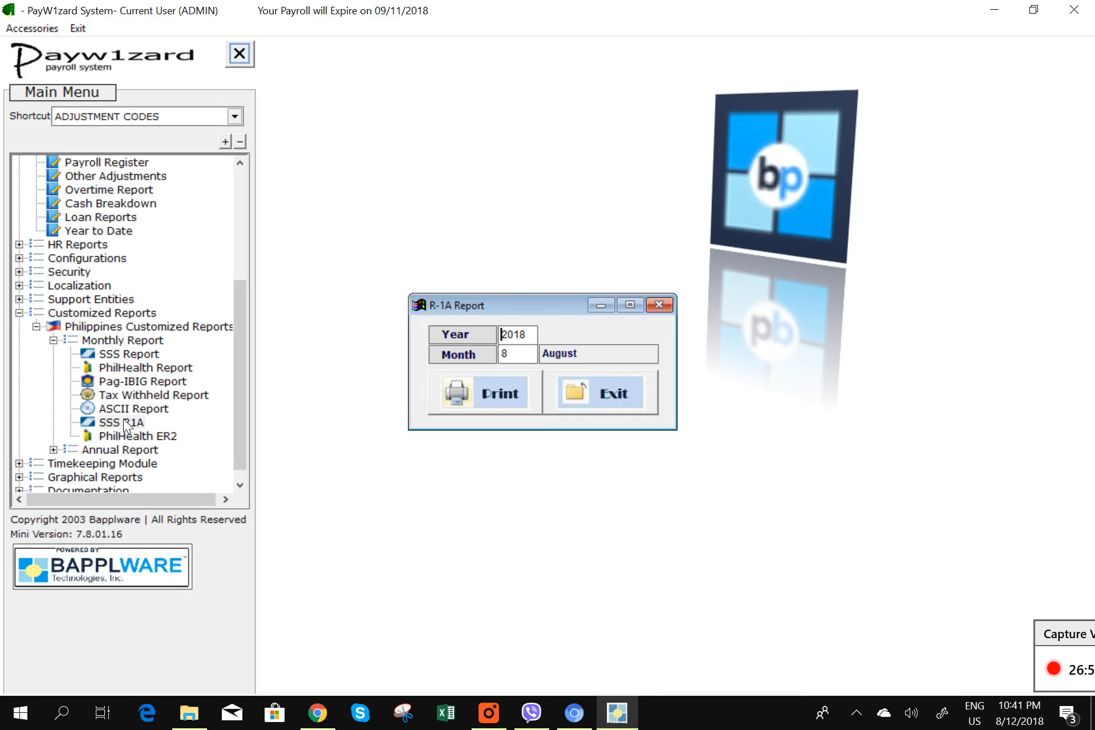
pyautogui.click(510, 354)
pyautogui.write('02')
pyautogui.click(505, 396)
pyautogui.click(552, 407)
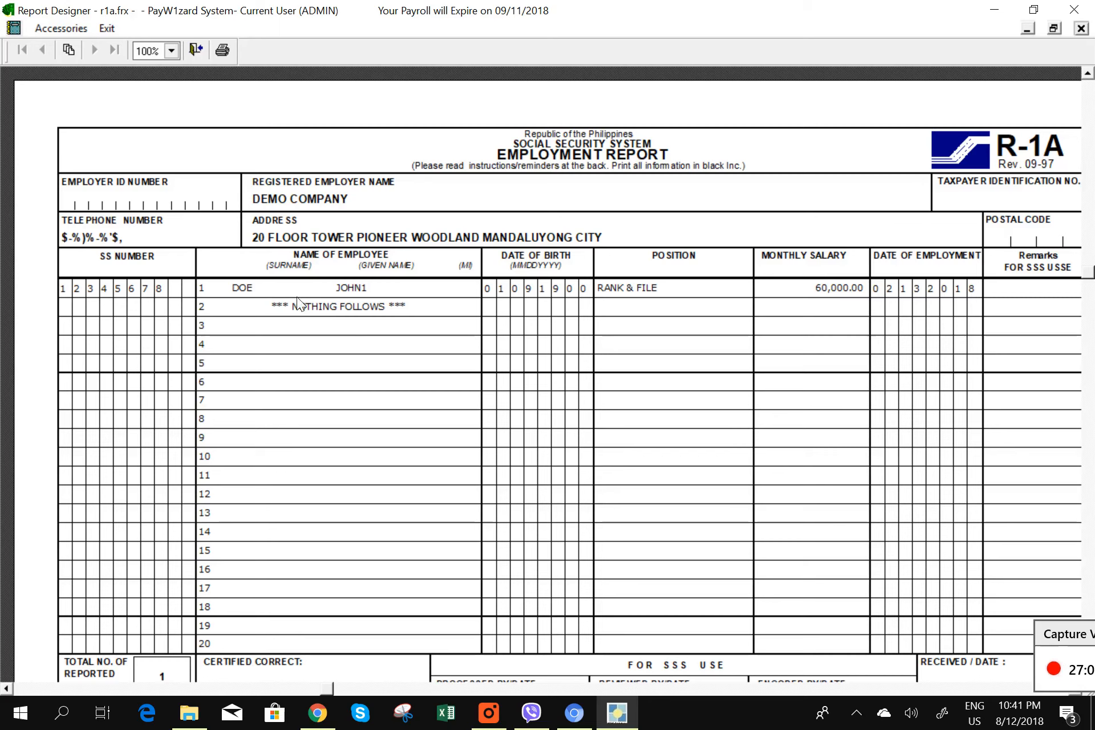
pyautogui.click(1081, 28)
pyautogui.click(613, 397)
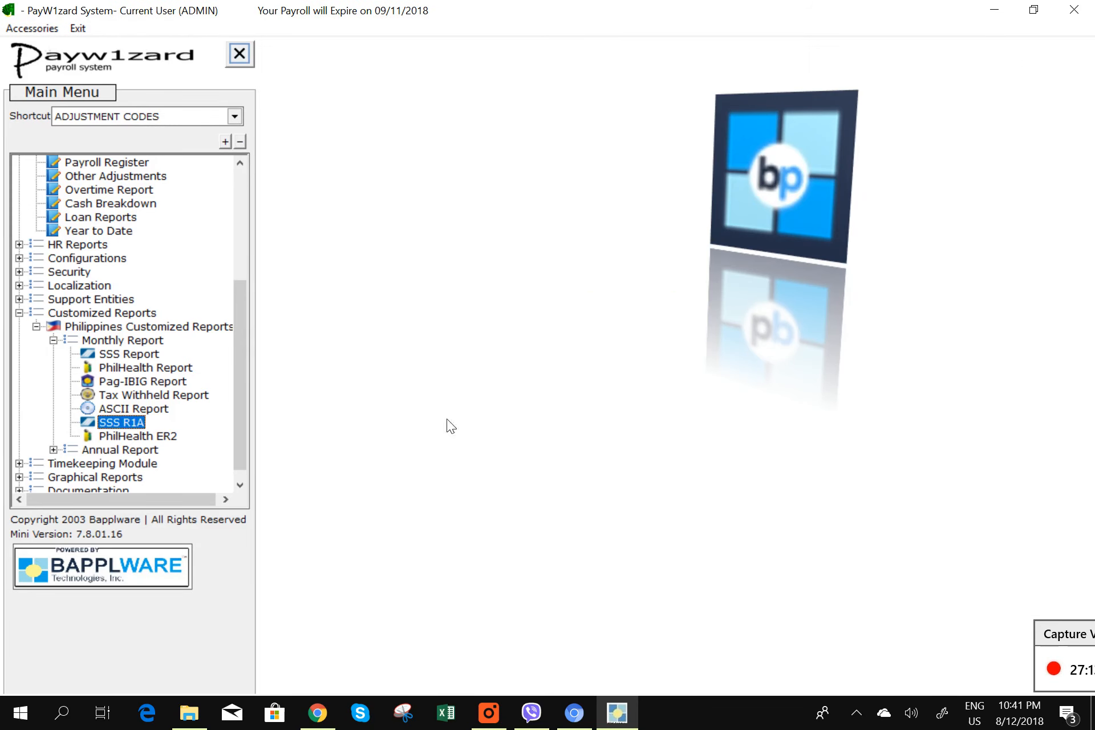
# - Preview the PhilHealth ER2 report for month 02 (February 2018), showing the 02/13/2018 employment date
pyautogui.doubleClick(155, 435)
pyautogui.click(375, 105)
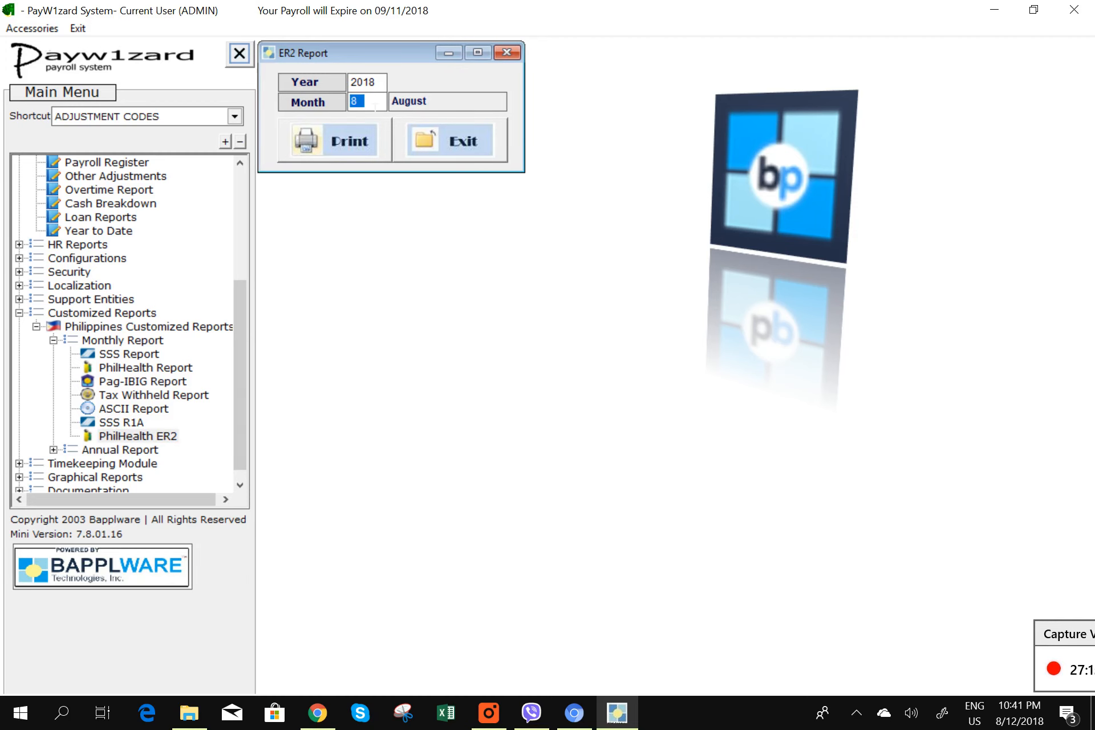
pyautogui.write('02')
pyautogui.press('Tab')
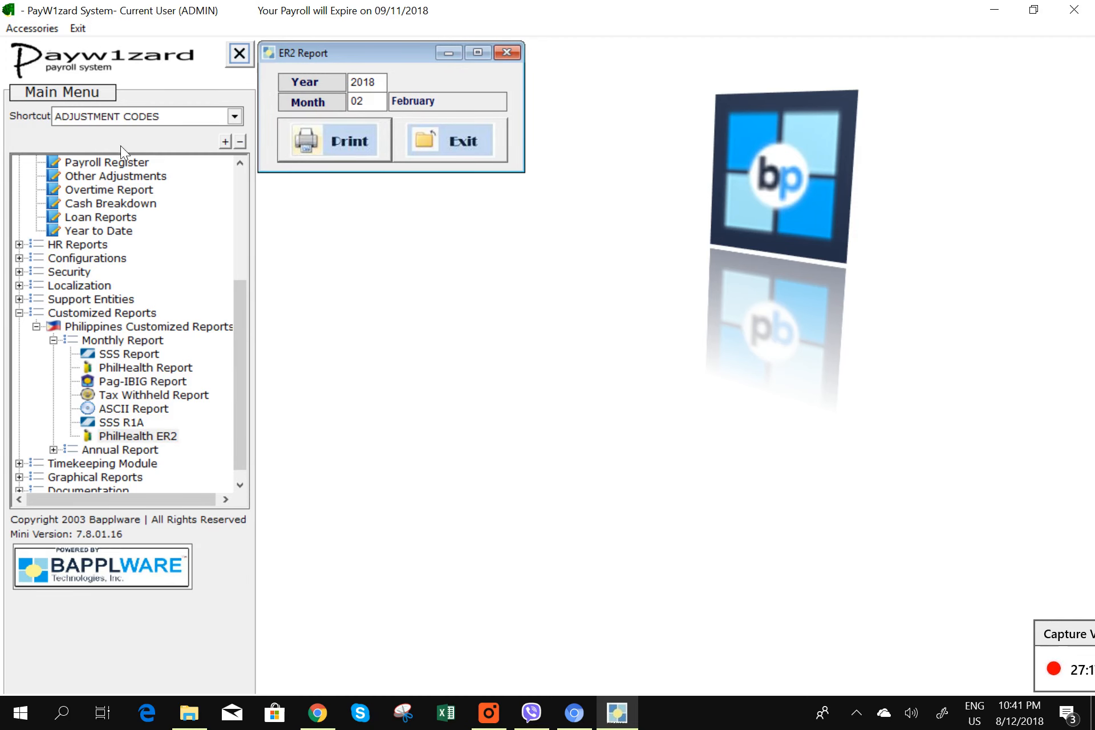
pyautogui.click(376, 144)
pyautogui.click(570, 394)
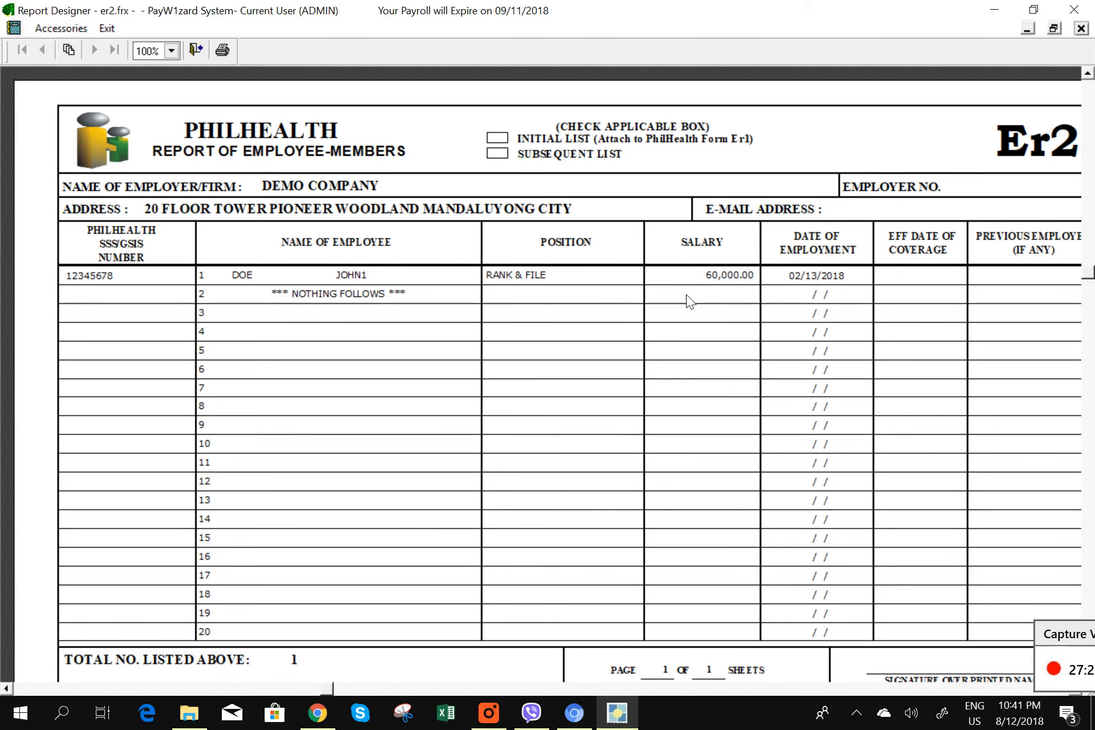
# - Close the ER2 preview and report settings, returning to the main menu
pyautogui.click(1086, 31)
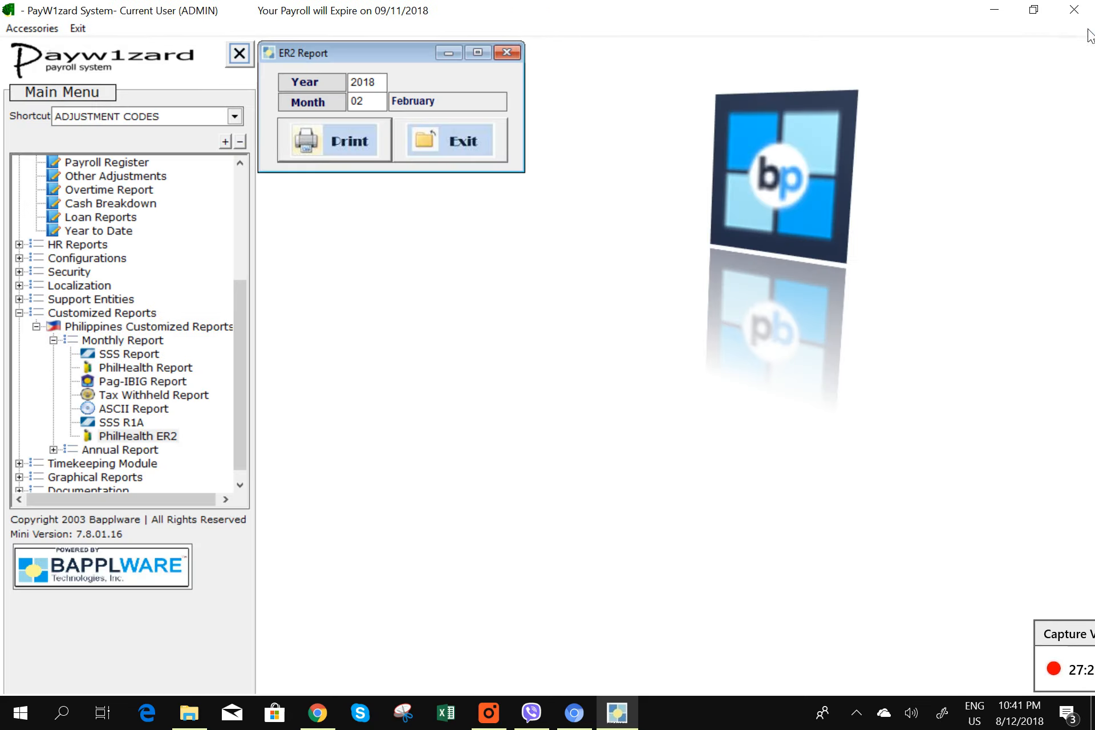
pyautogui.click(473, 152)
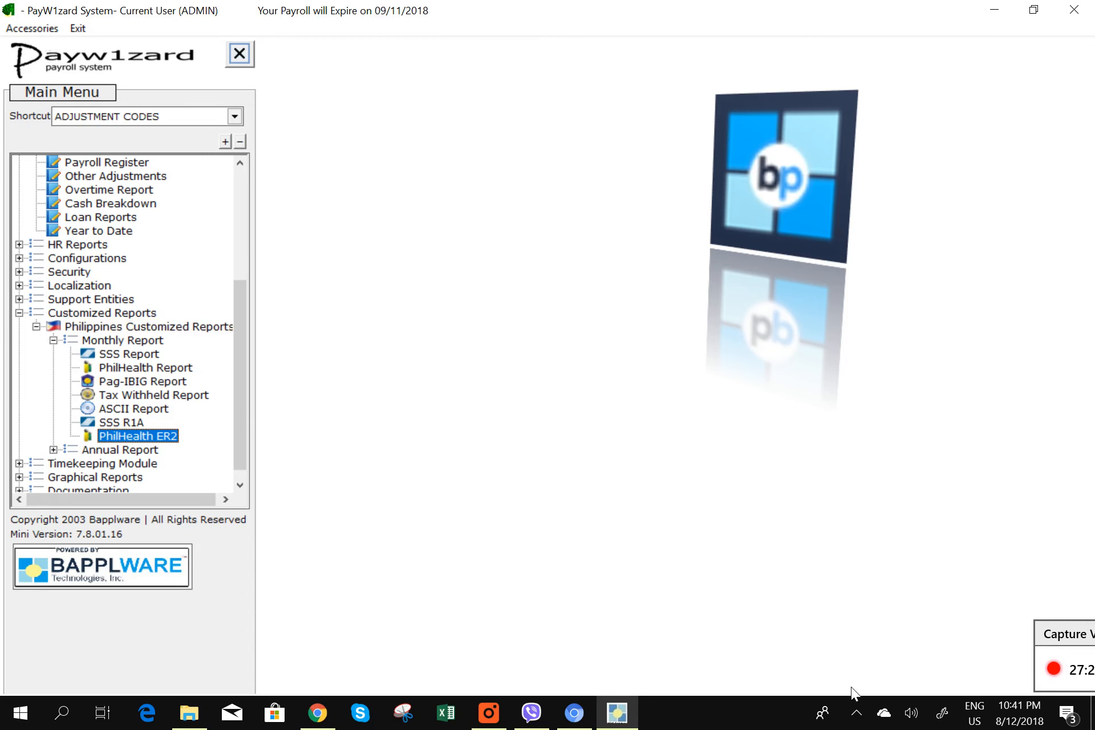
pyautogui.moveTo(1089, 635); pyautogui.dragTo(505, 461)
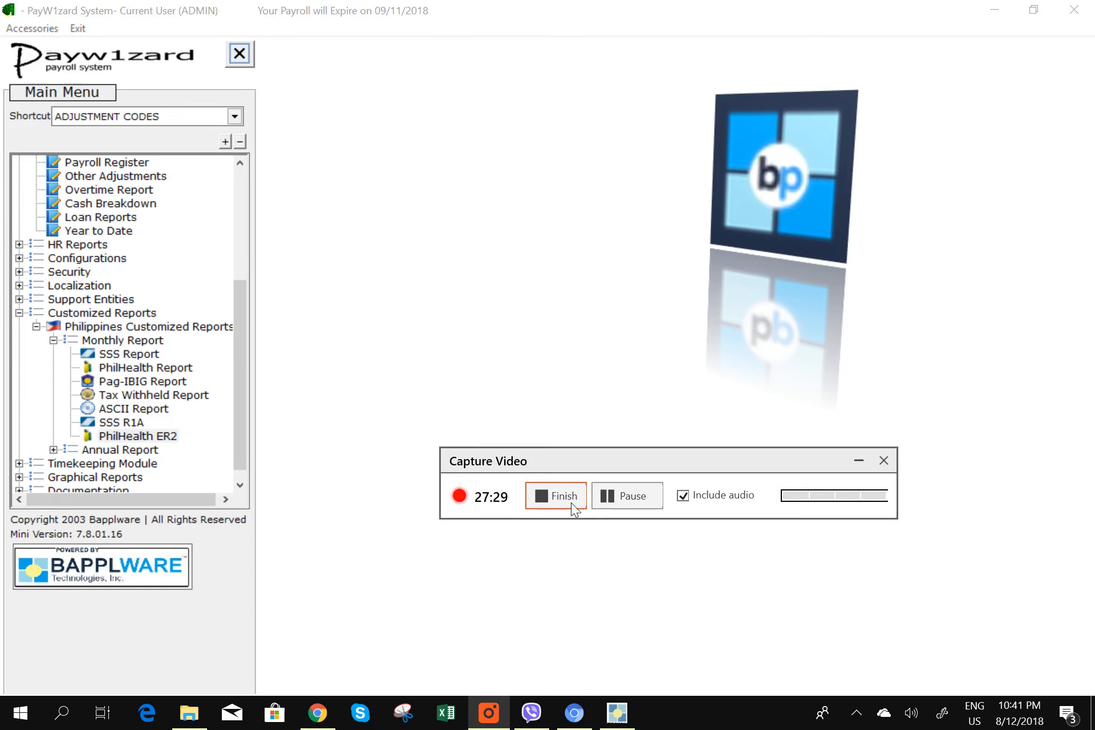